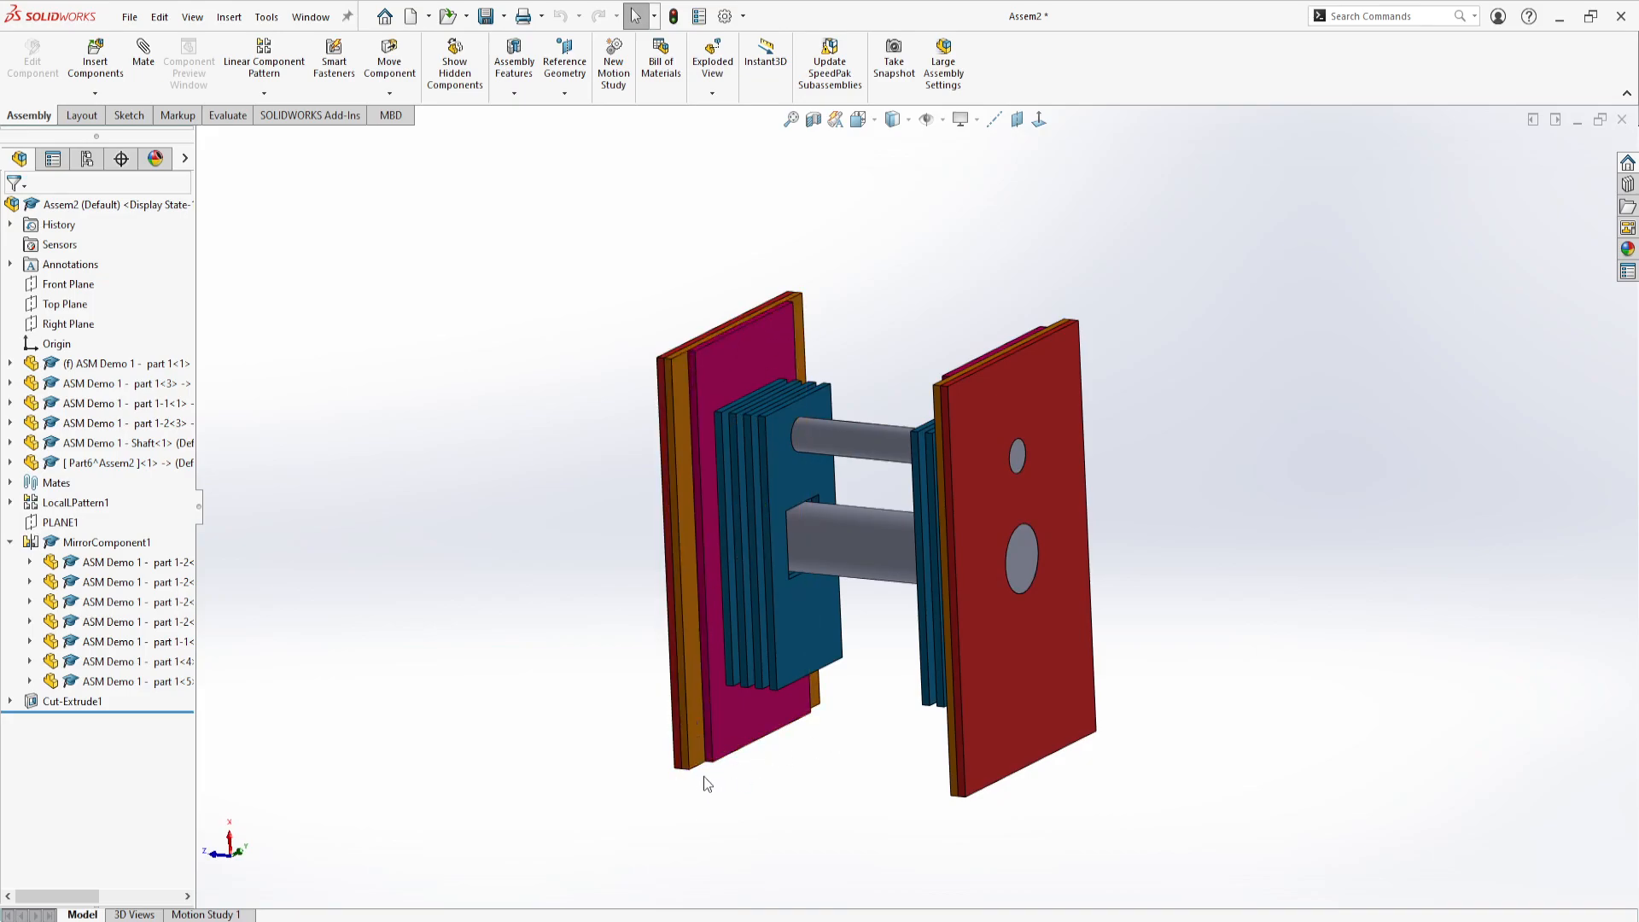
Create a mid plane between the upper and lower edge faces of the outer red end plate.
middle_drag(745, 757, 996, 339)
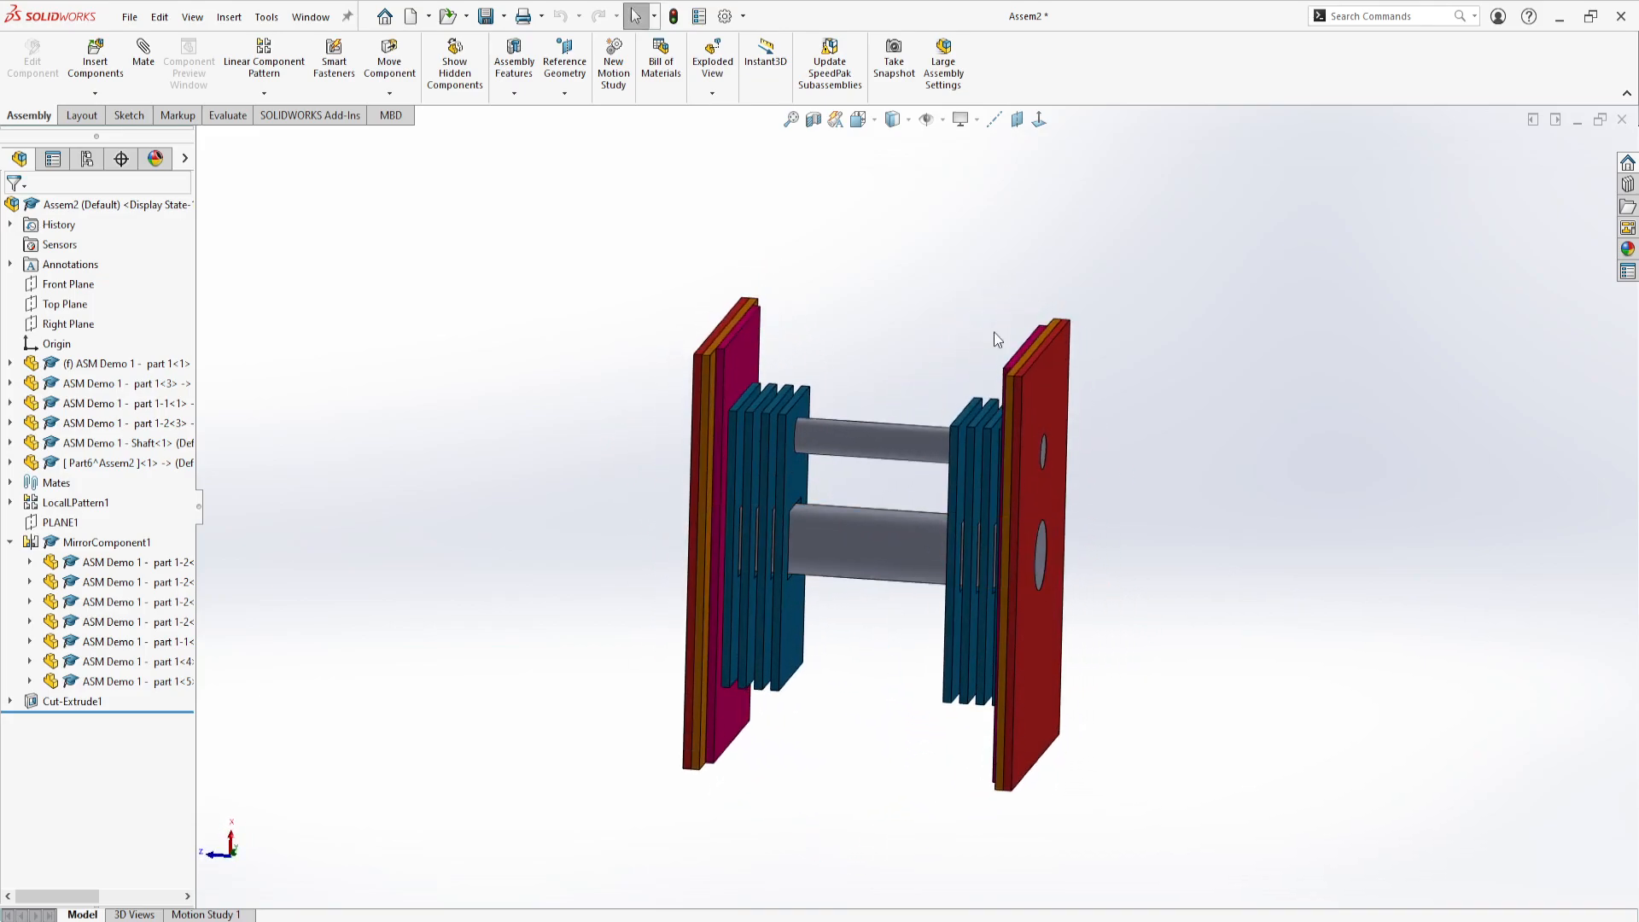
click(1013, 123)
middle_drag(776, 358, 741, 413)
scroll(736, 411, down, 5)
click(610, 334)
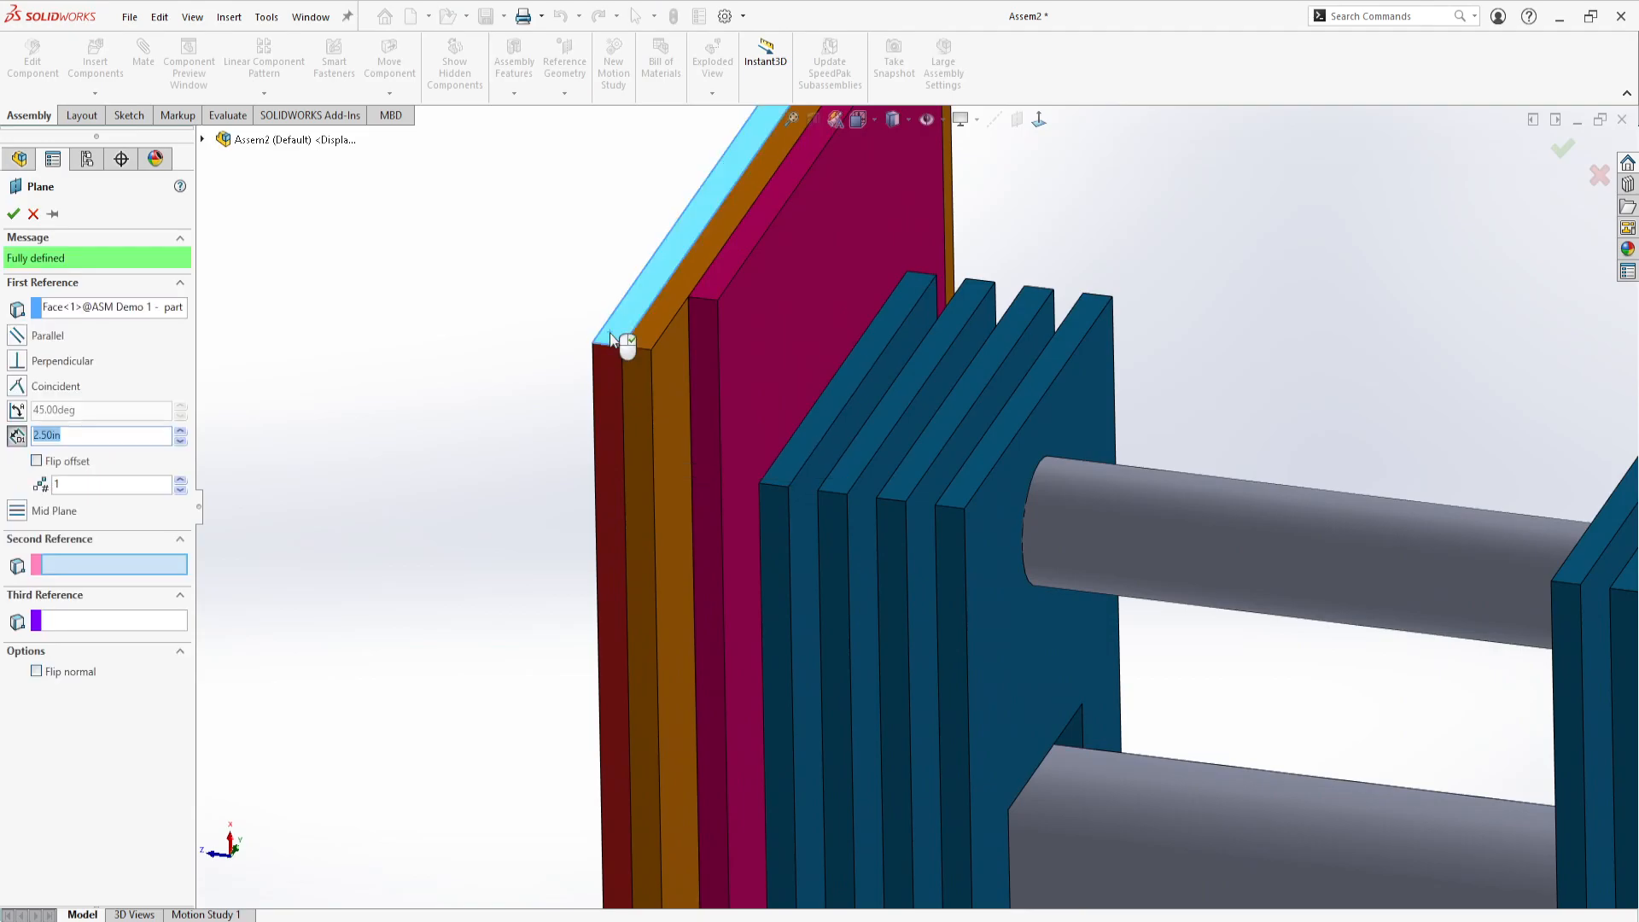
scroll(670, 461, up, 7)
middle_drag(783, 703, 903, 487)
scroll(951, 768, down, 7)
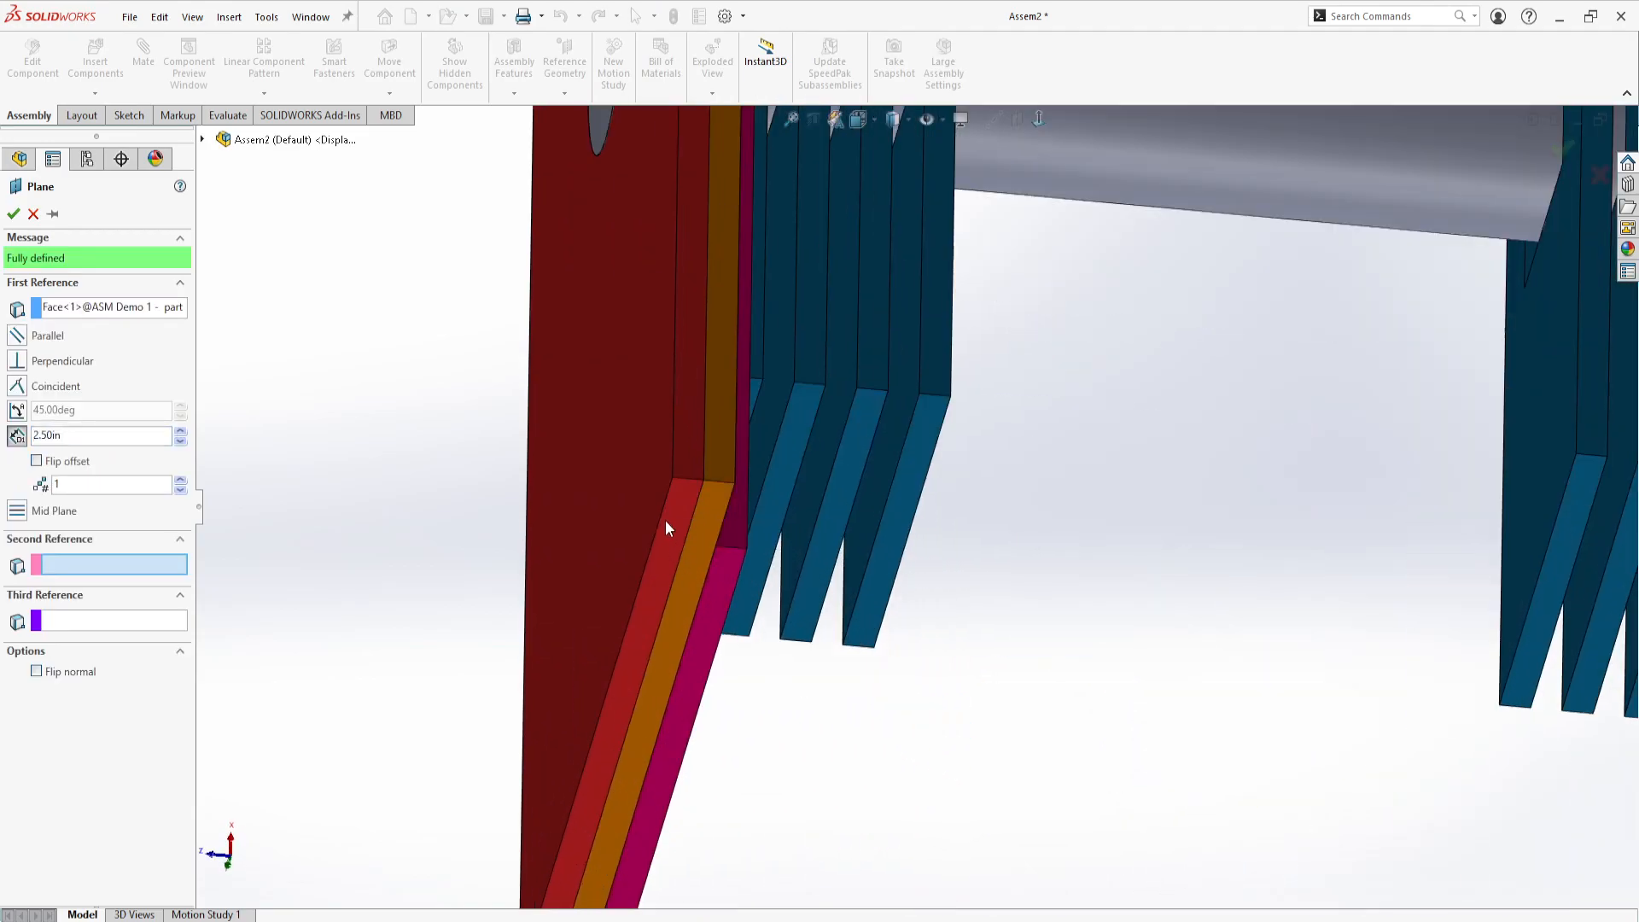
click(667, 529)
scroll(970, 413, up, 8)
middle_drag(970, 413, 926, 538)
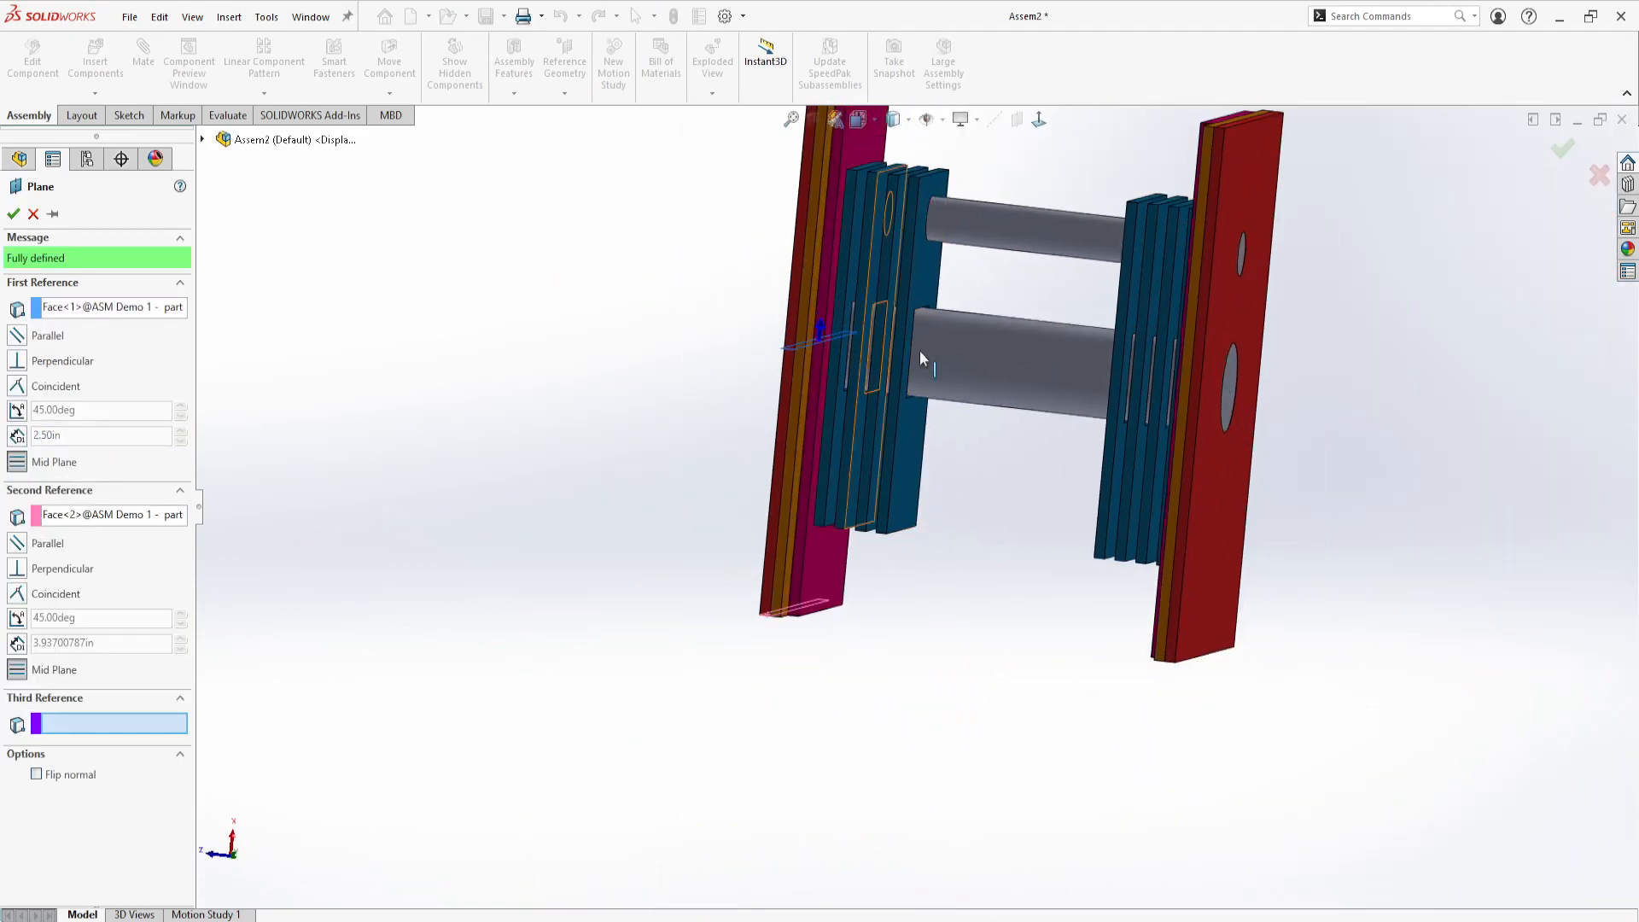
click(15, 215)
Insert a new in-context part into the assembly, placing its first sketch on the red plate's upper edge face.
middle_drag(607, 410, 820, 494)
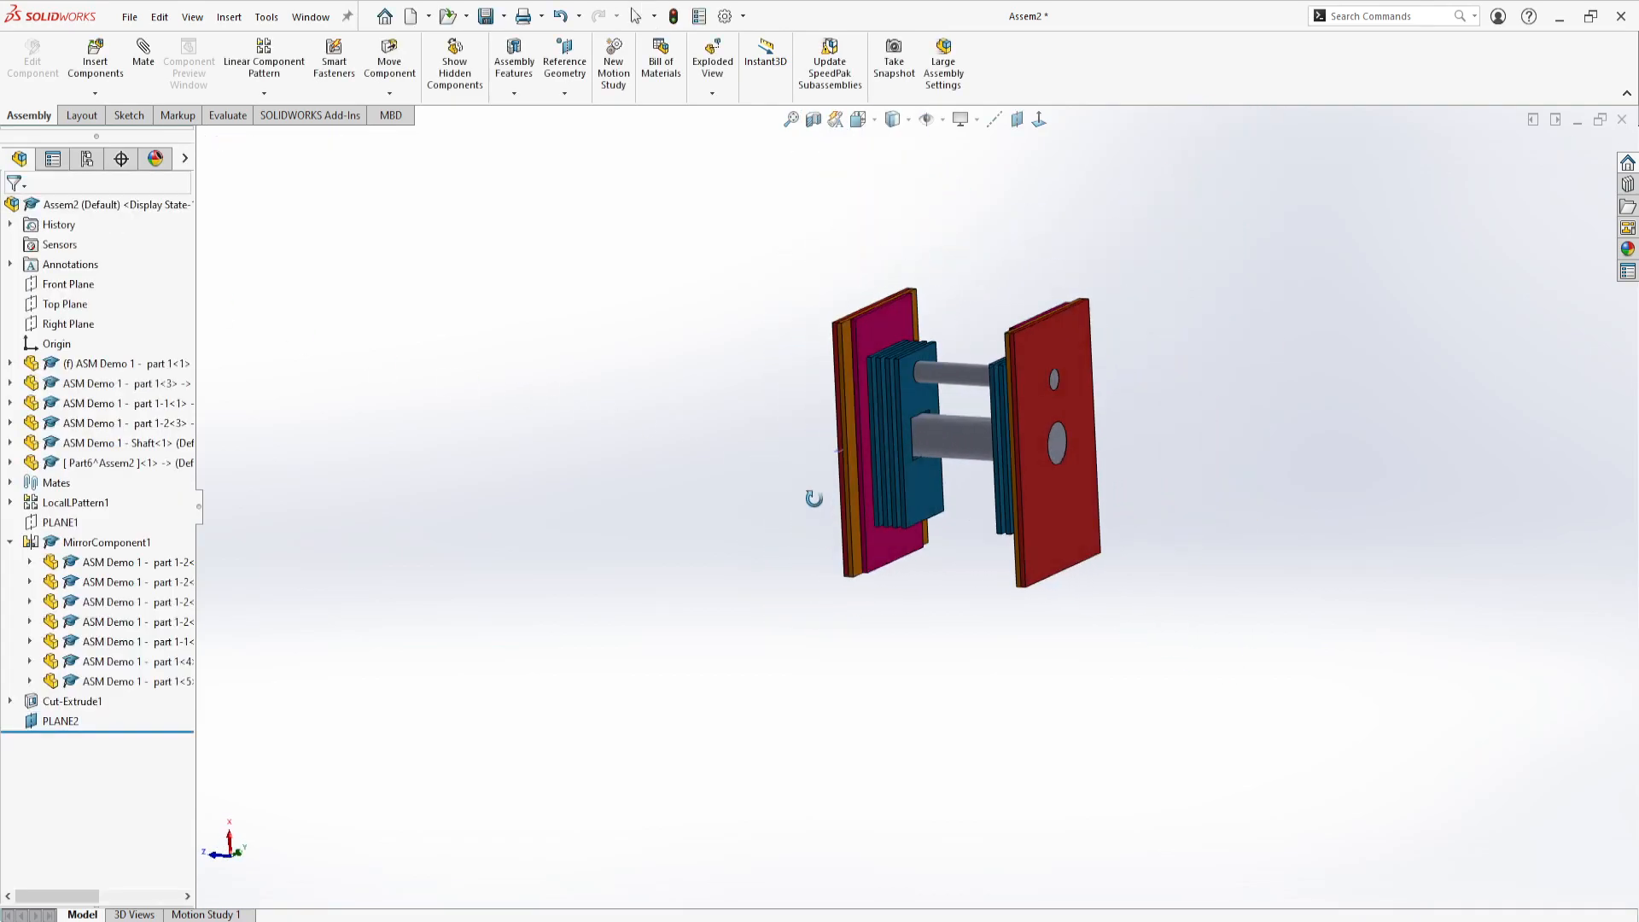
scroll(921, 382, down, 5)
middle_drag(921, 383, 931, 408)
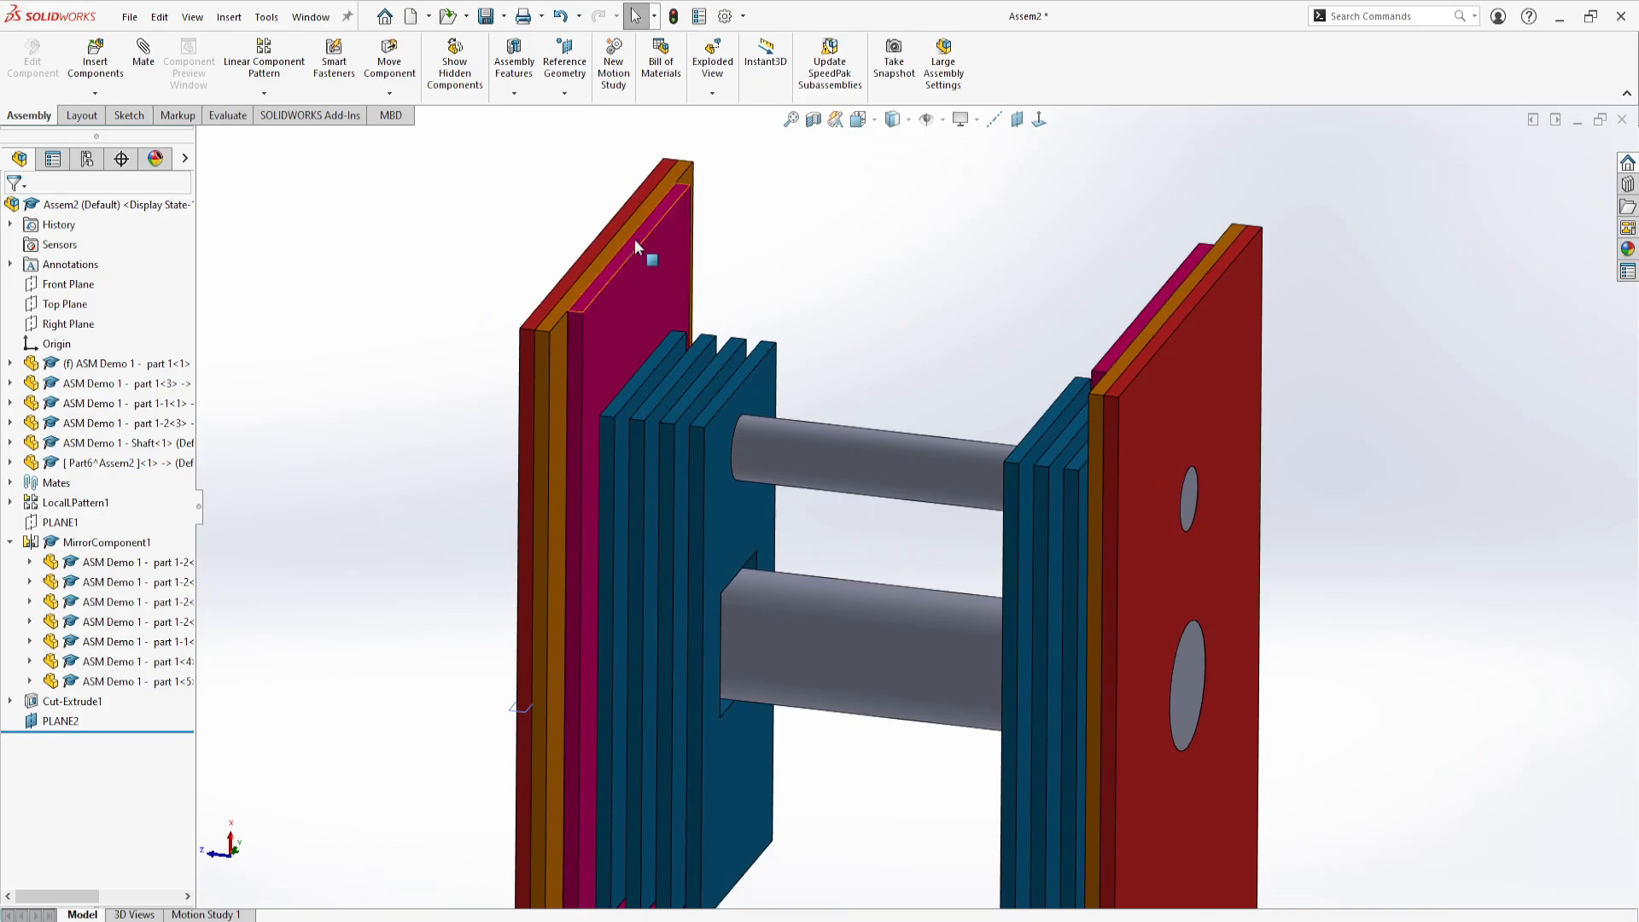
click(95, 92)
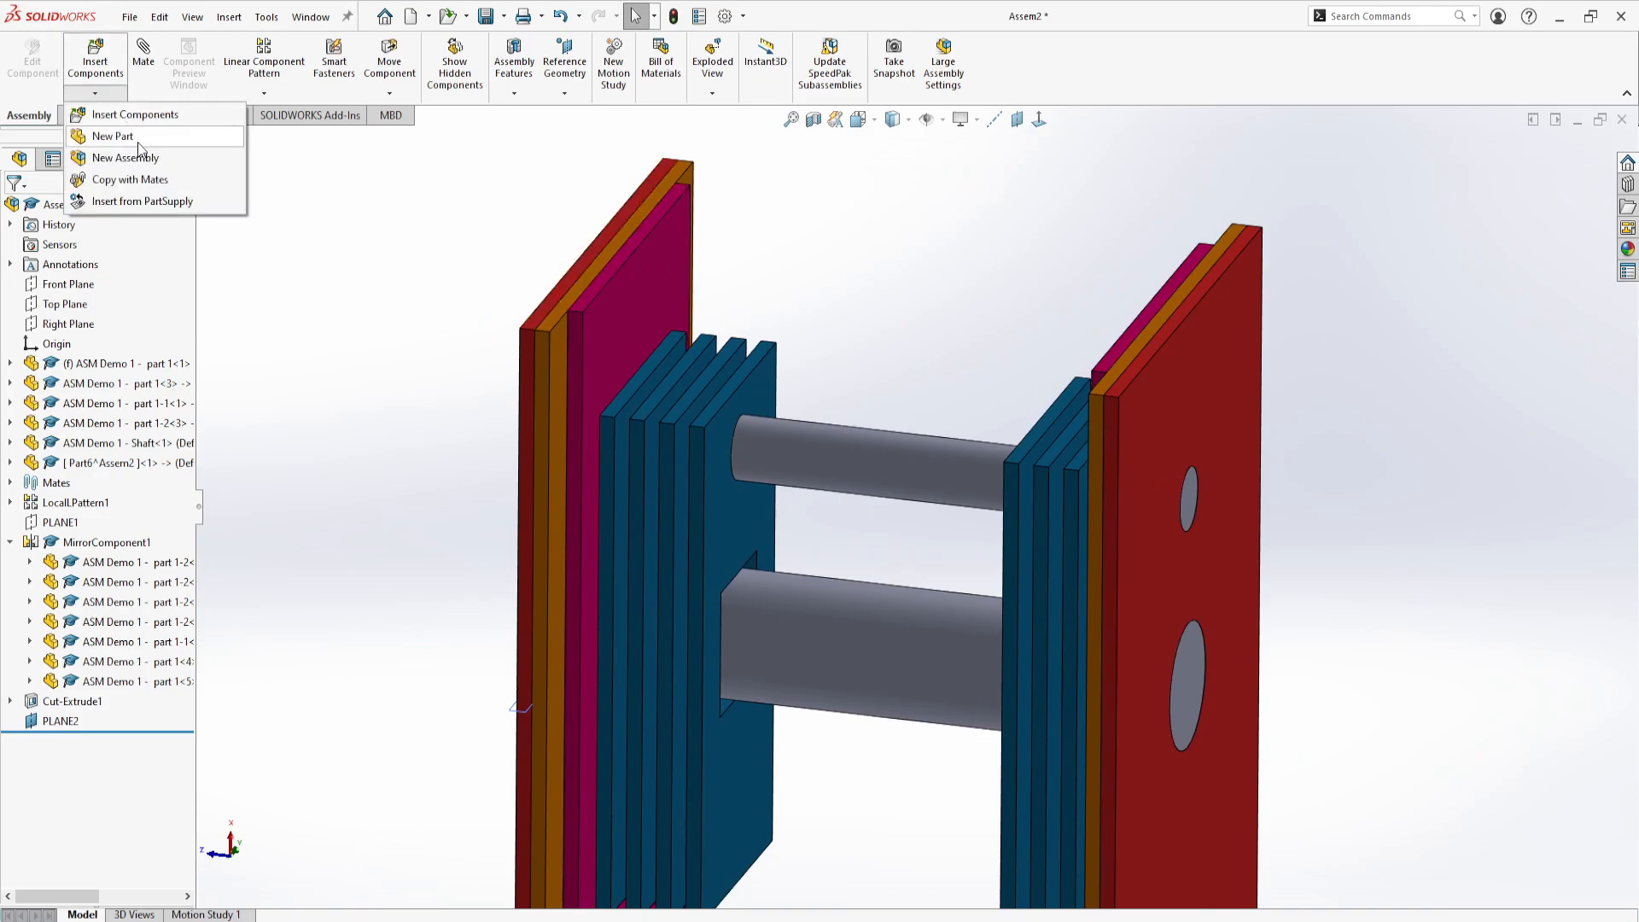
click(140, 138)
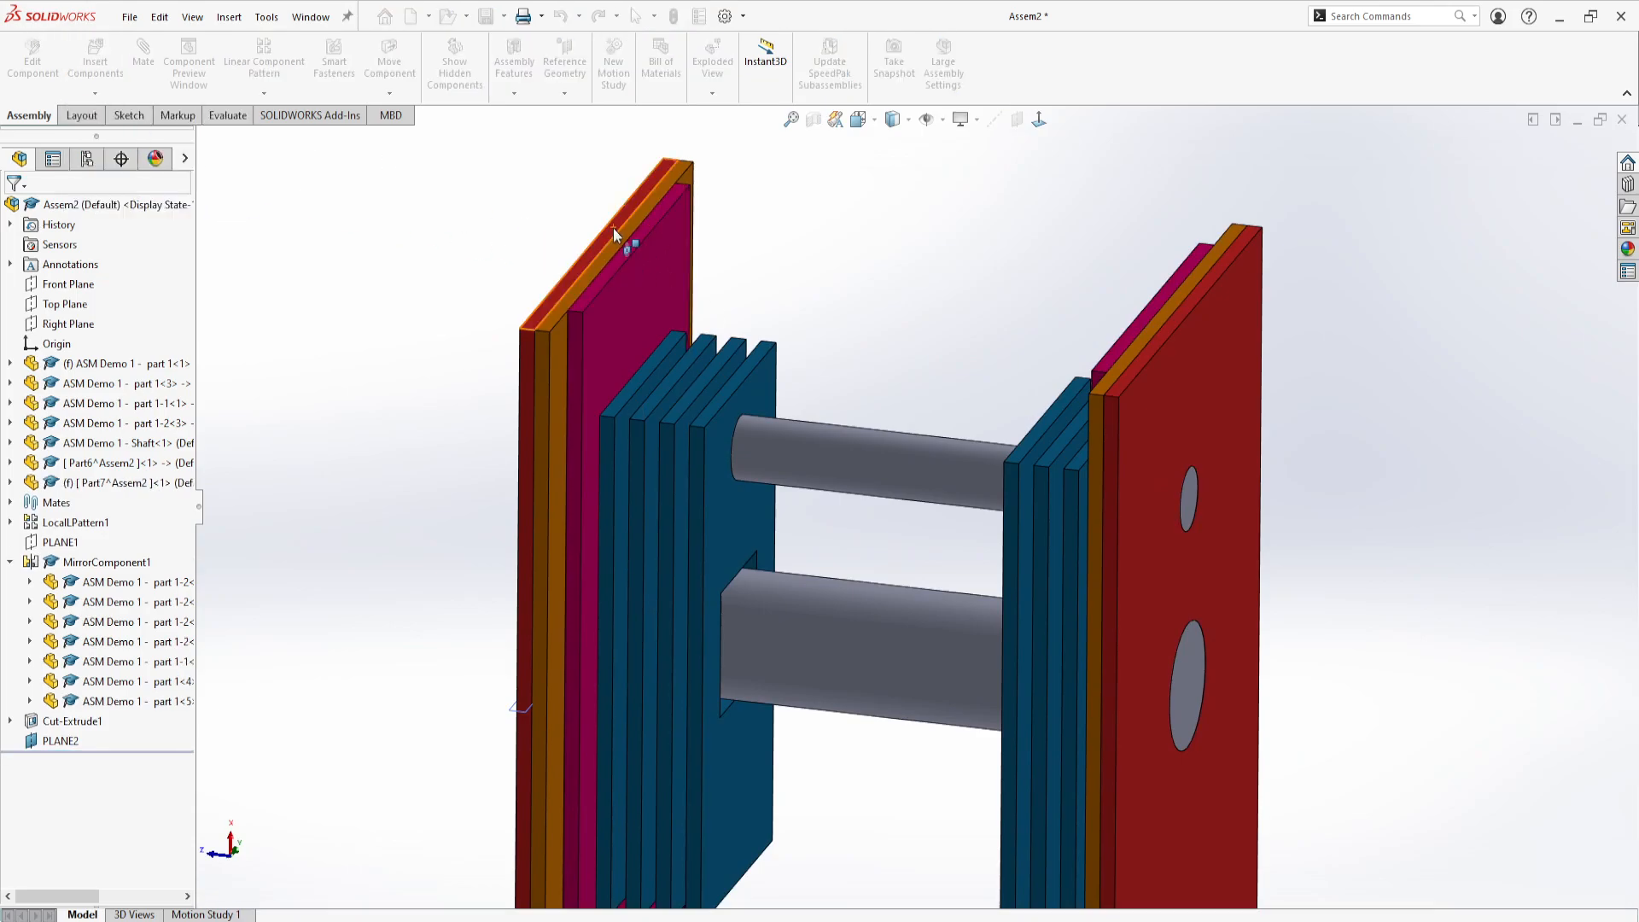
scroll(663, 191, down, 5)
click(806, 341)
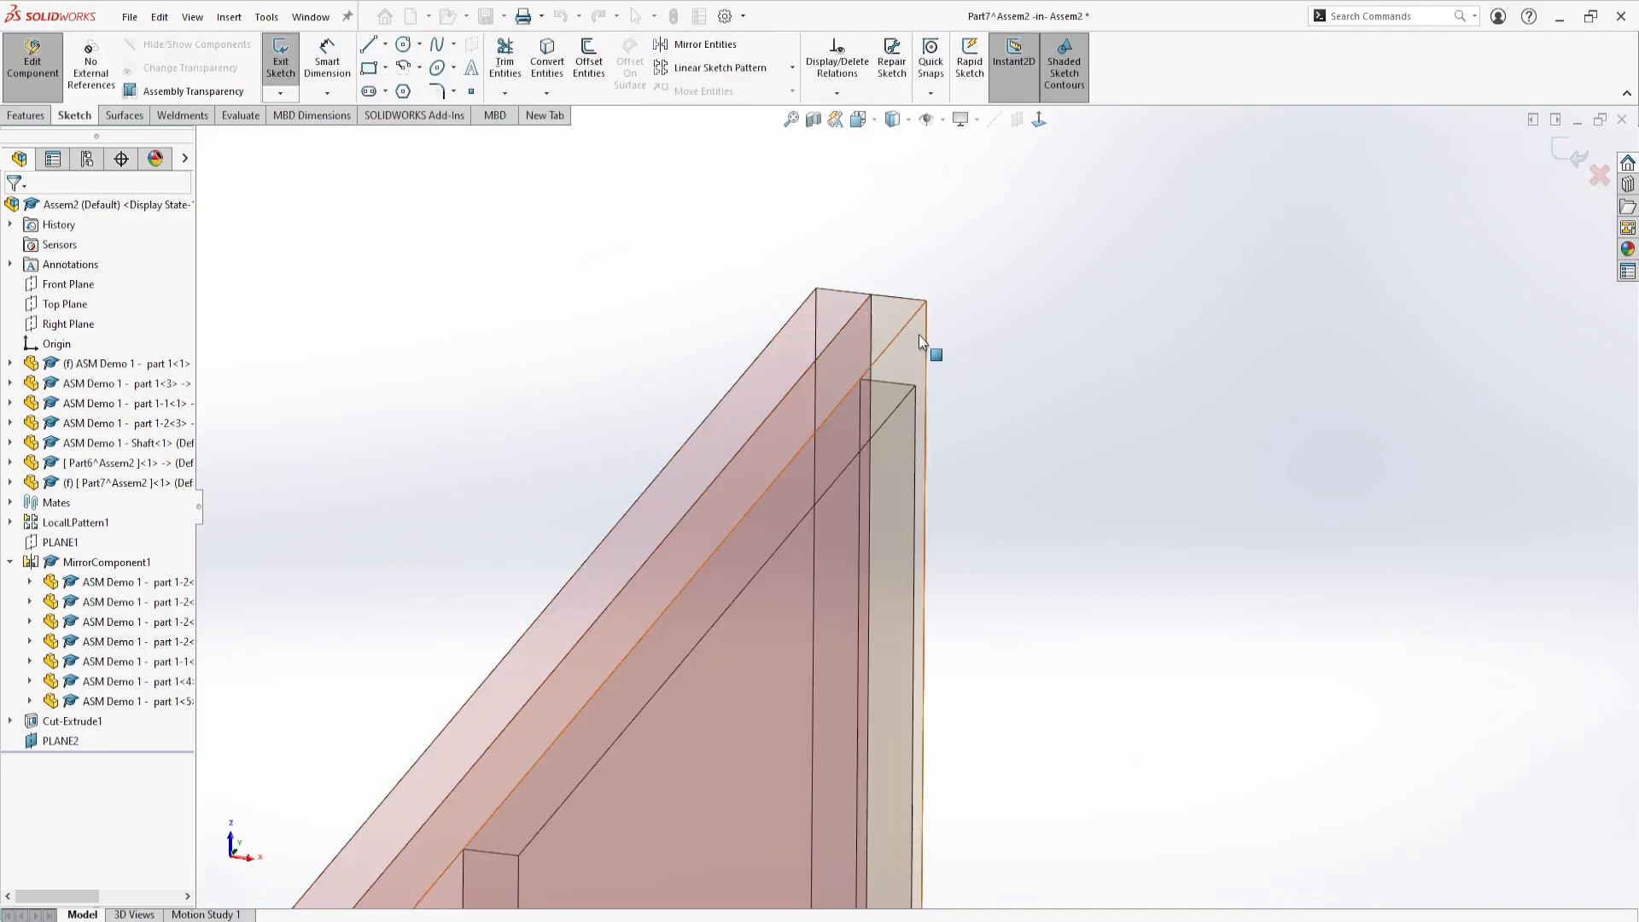
View the sketch plane straight on and hide PLANE2.
click(1041, 121)
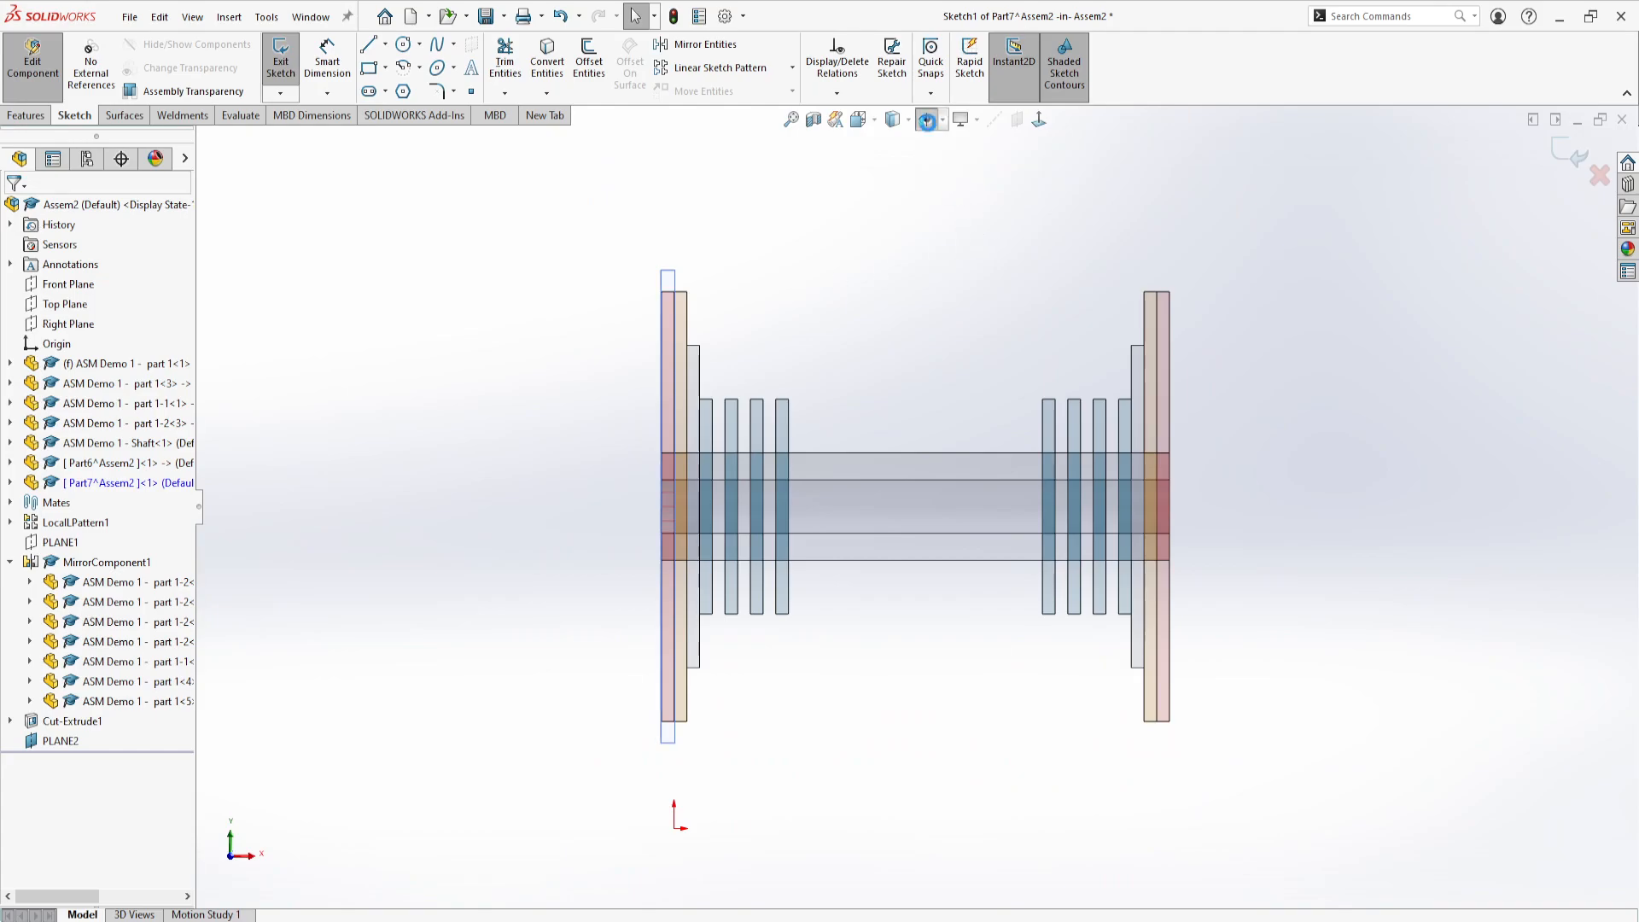
click(674, 280)
right_click(674, 276)
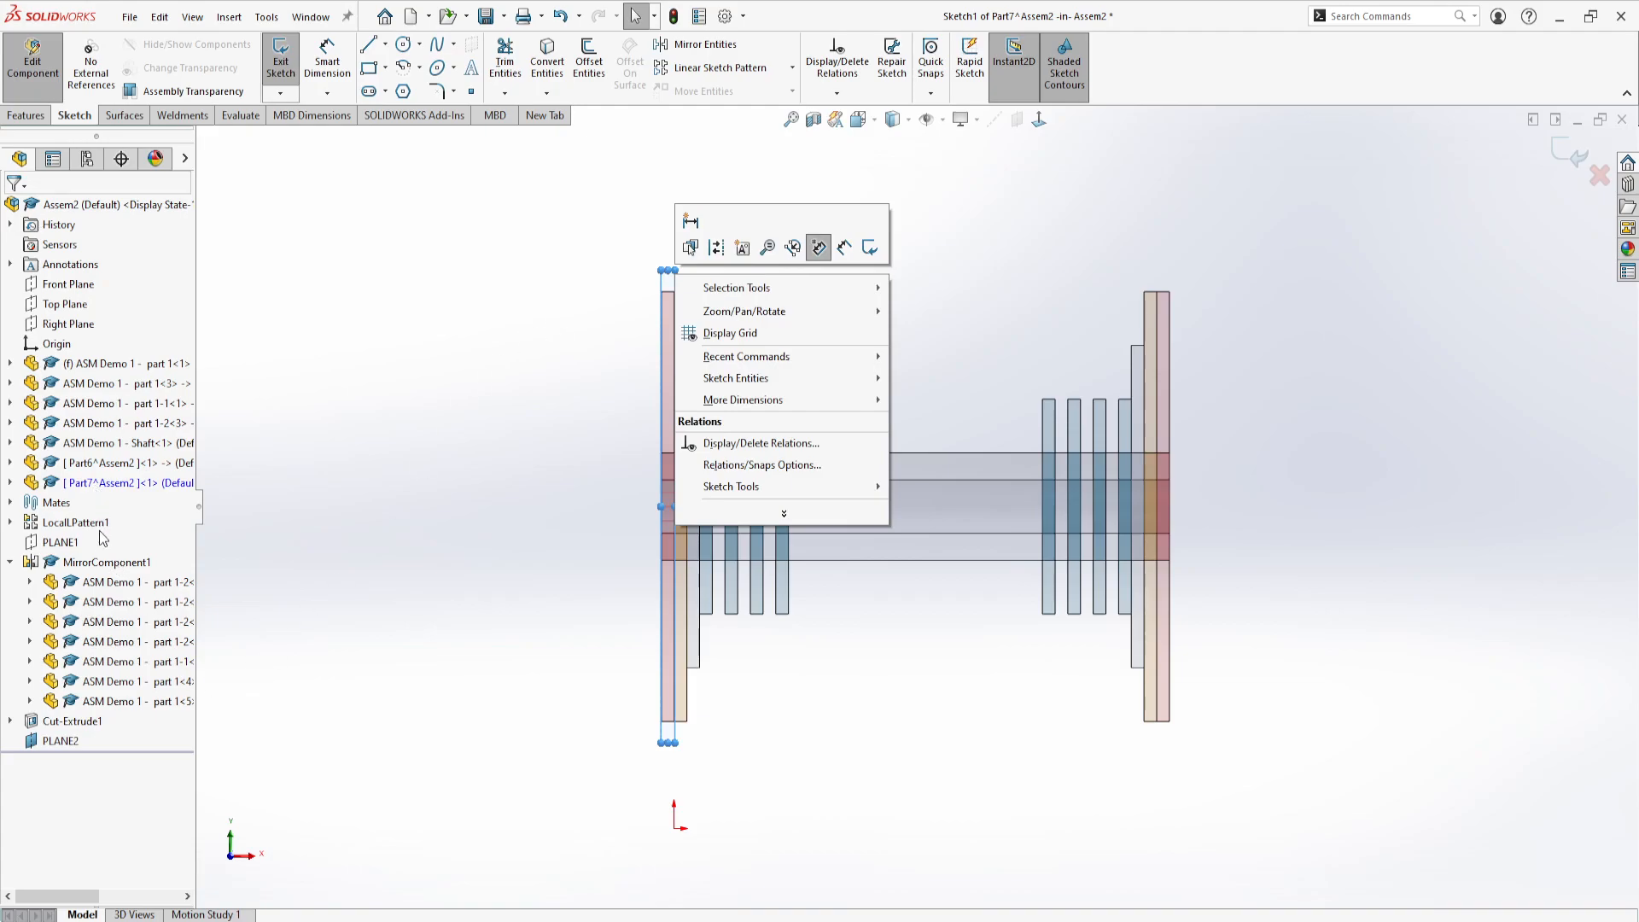
click(60, 741)
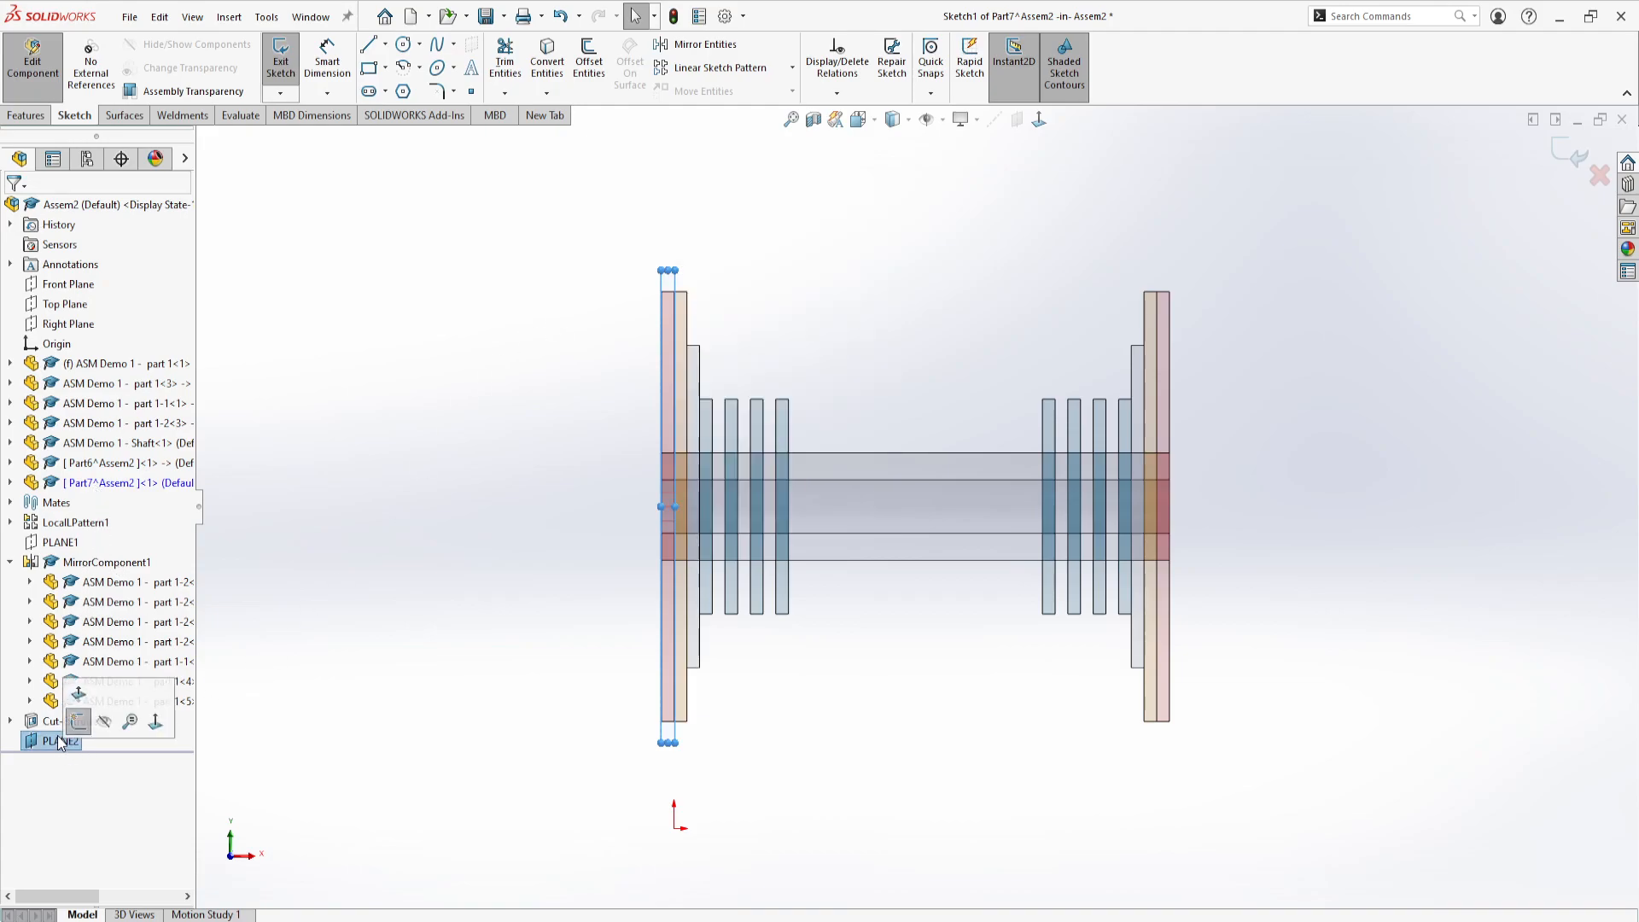
click(105, 721)
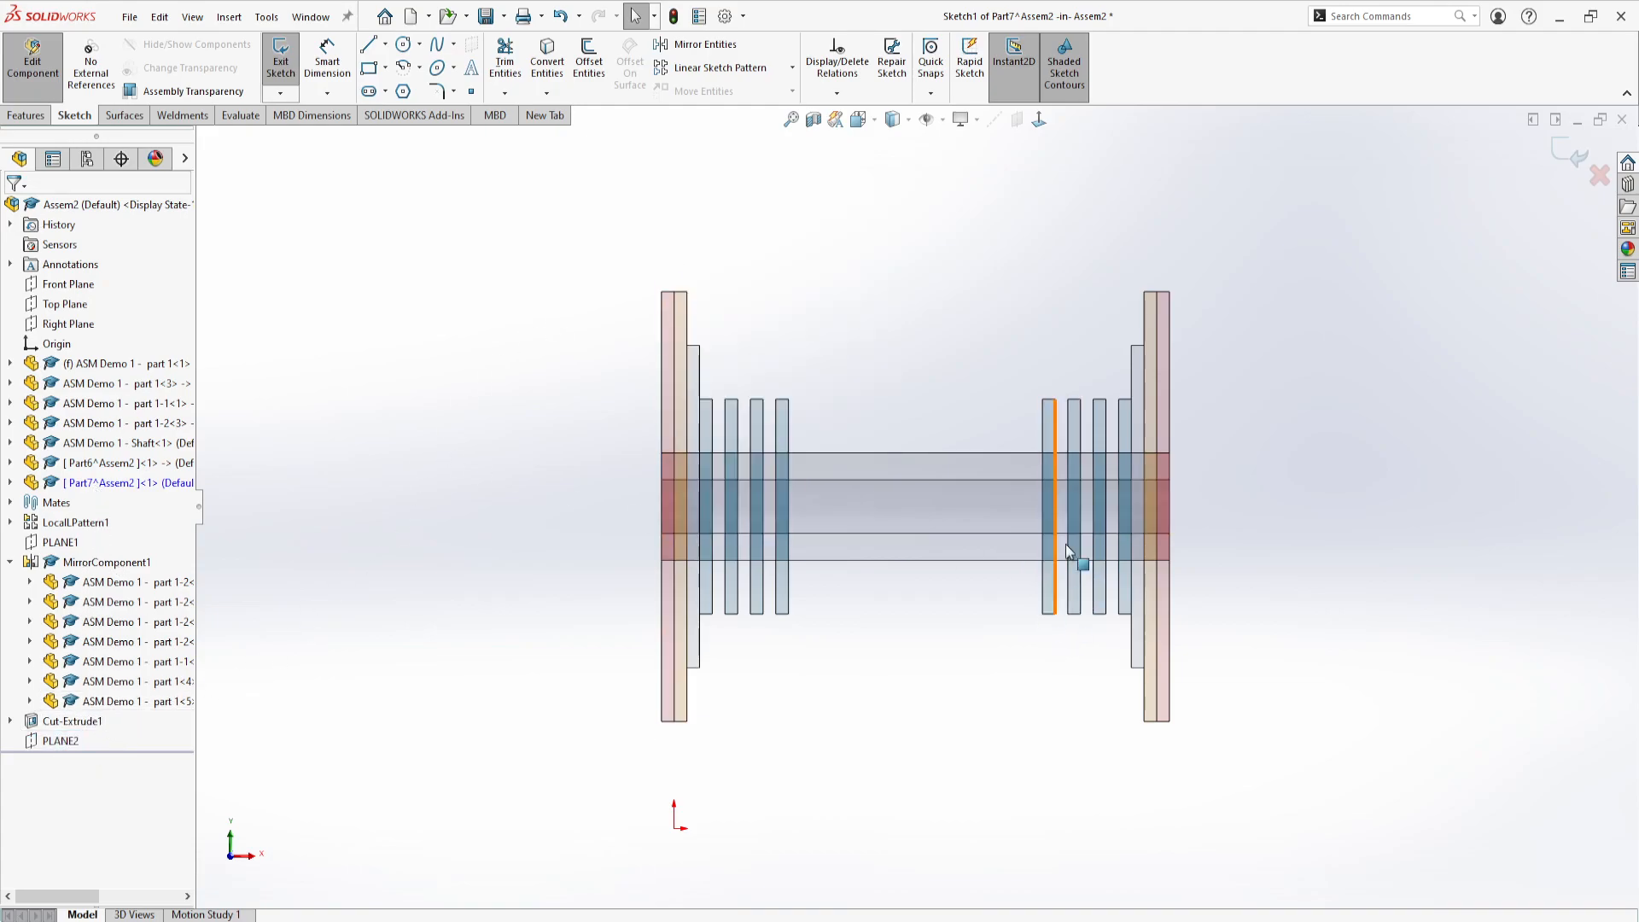
Sketch a corner rectangle spanning the assembly's outline, between opposite outer corners of the two red end plates.
click(369, 72)
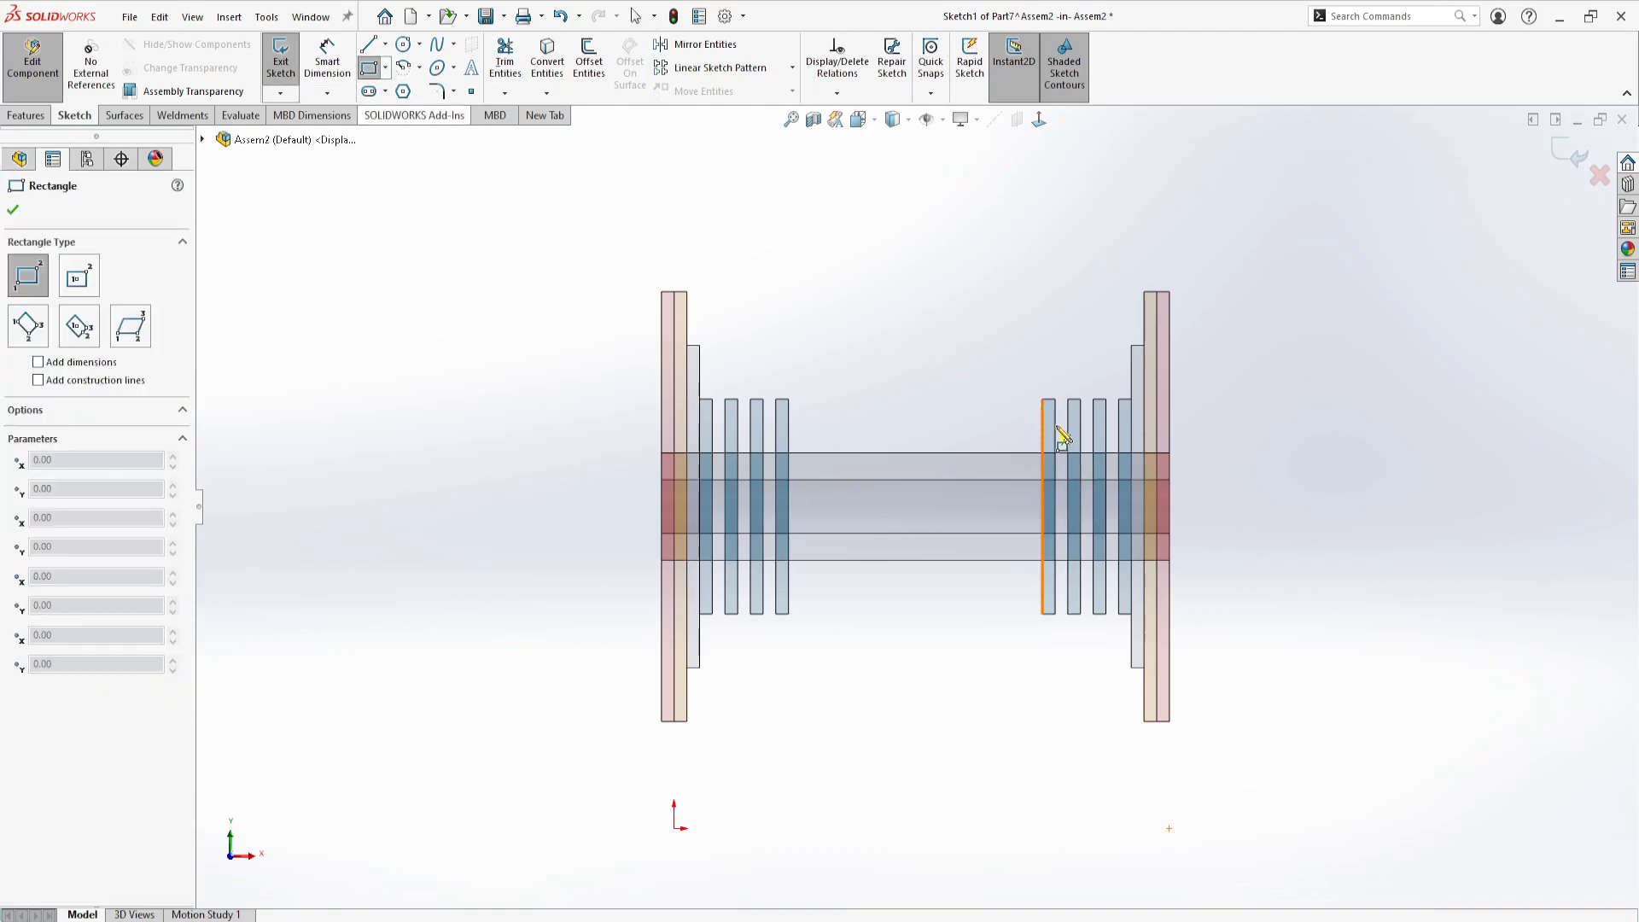
click(661, 291)
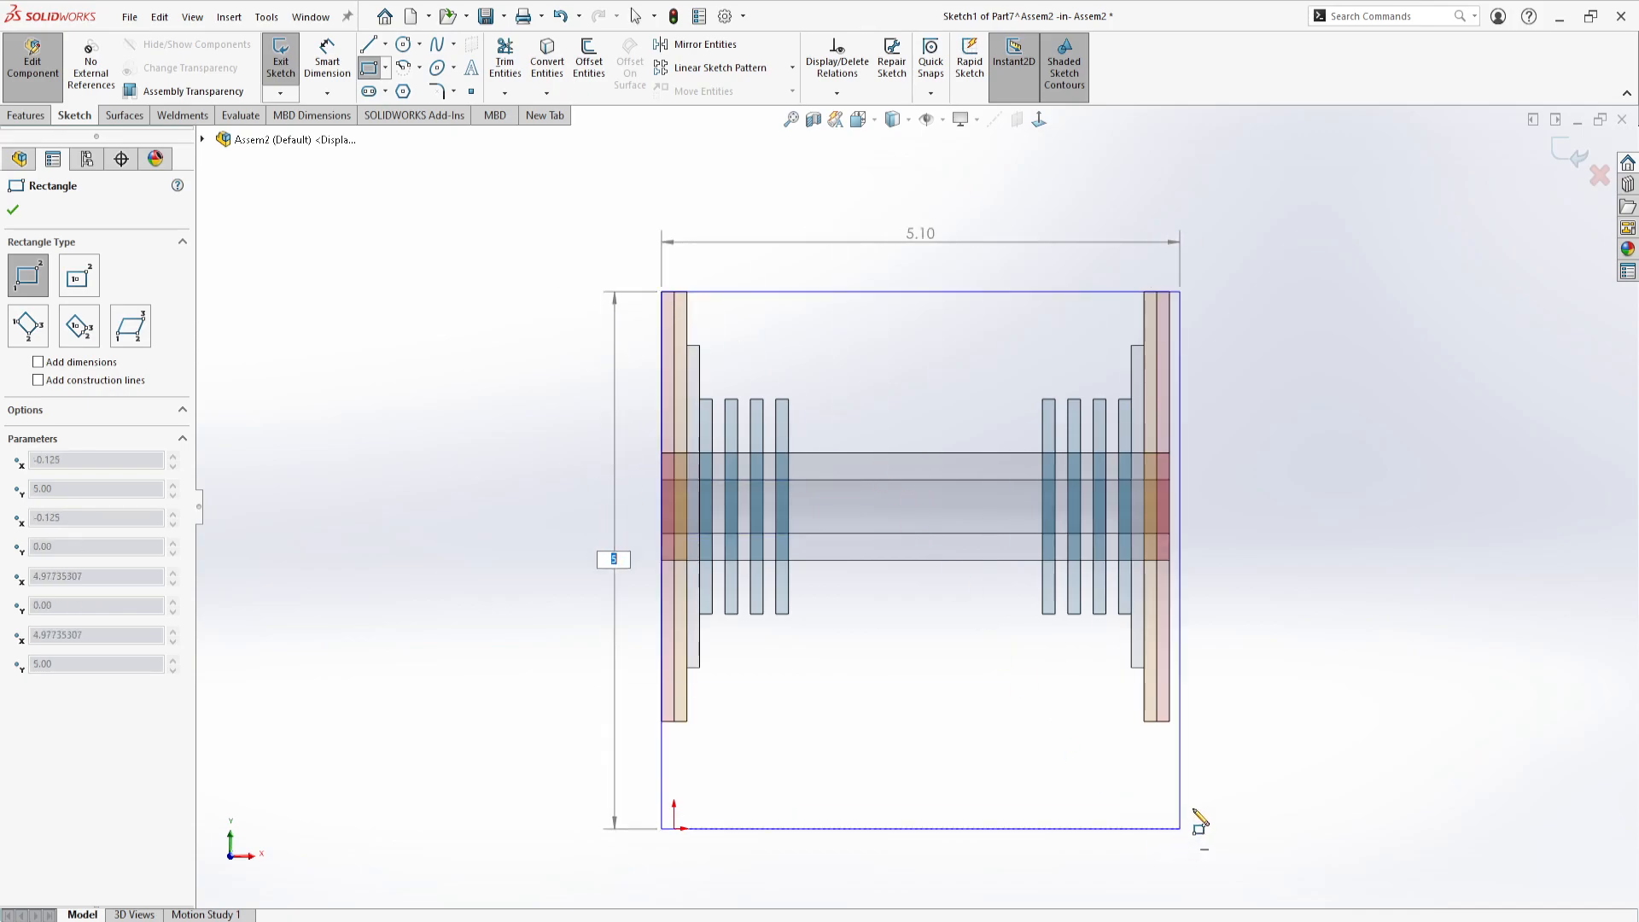
click(1169, 722)
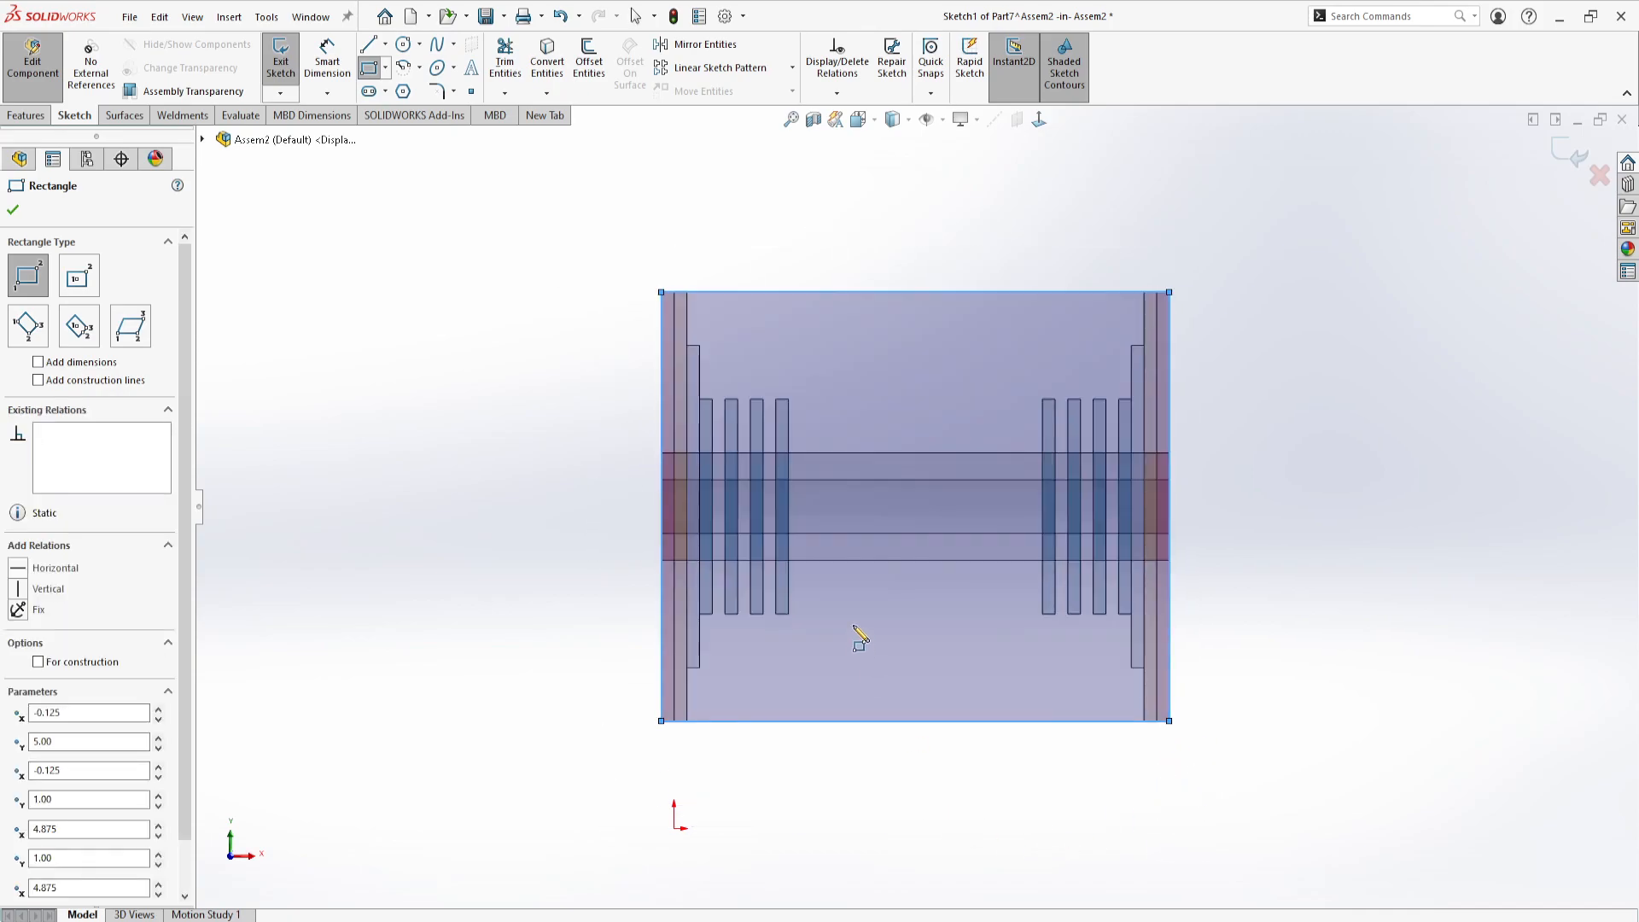
Sketch an inner corner rectangle enclosing both sets of blue fins, between the opposite outer corners of the outermost fins.
click(369, 71)
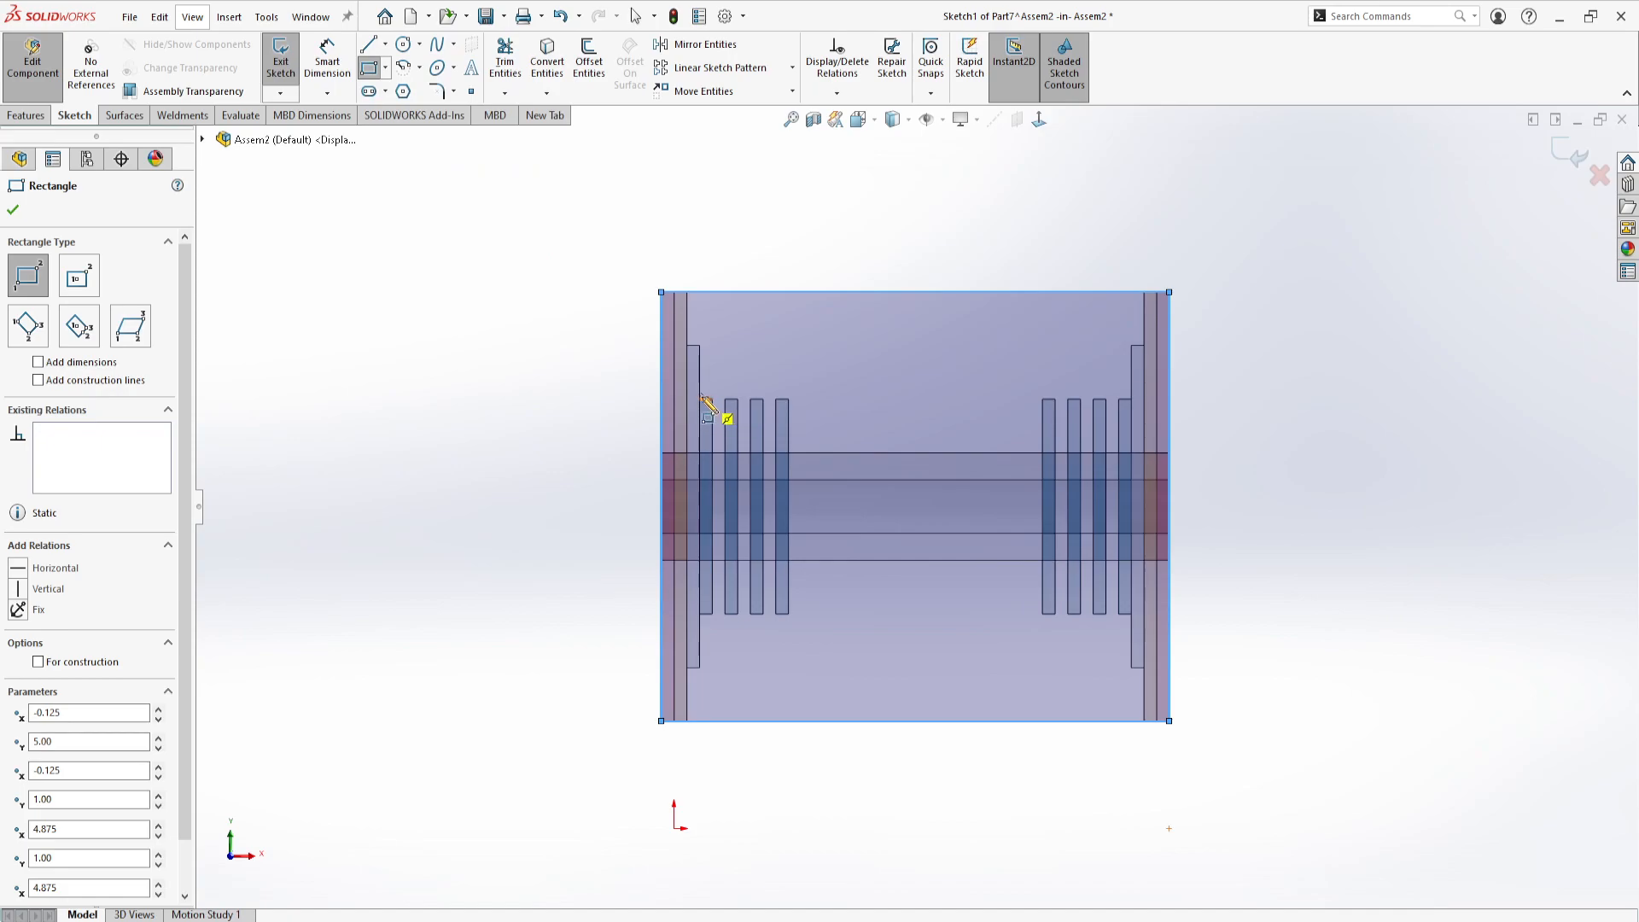
click(700, 399)
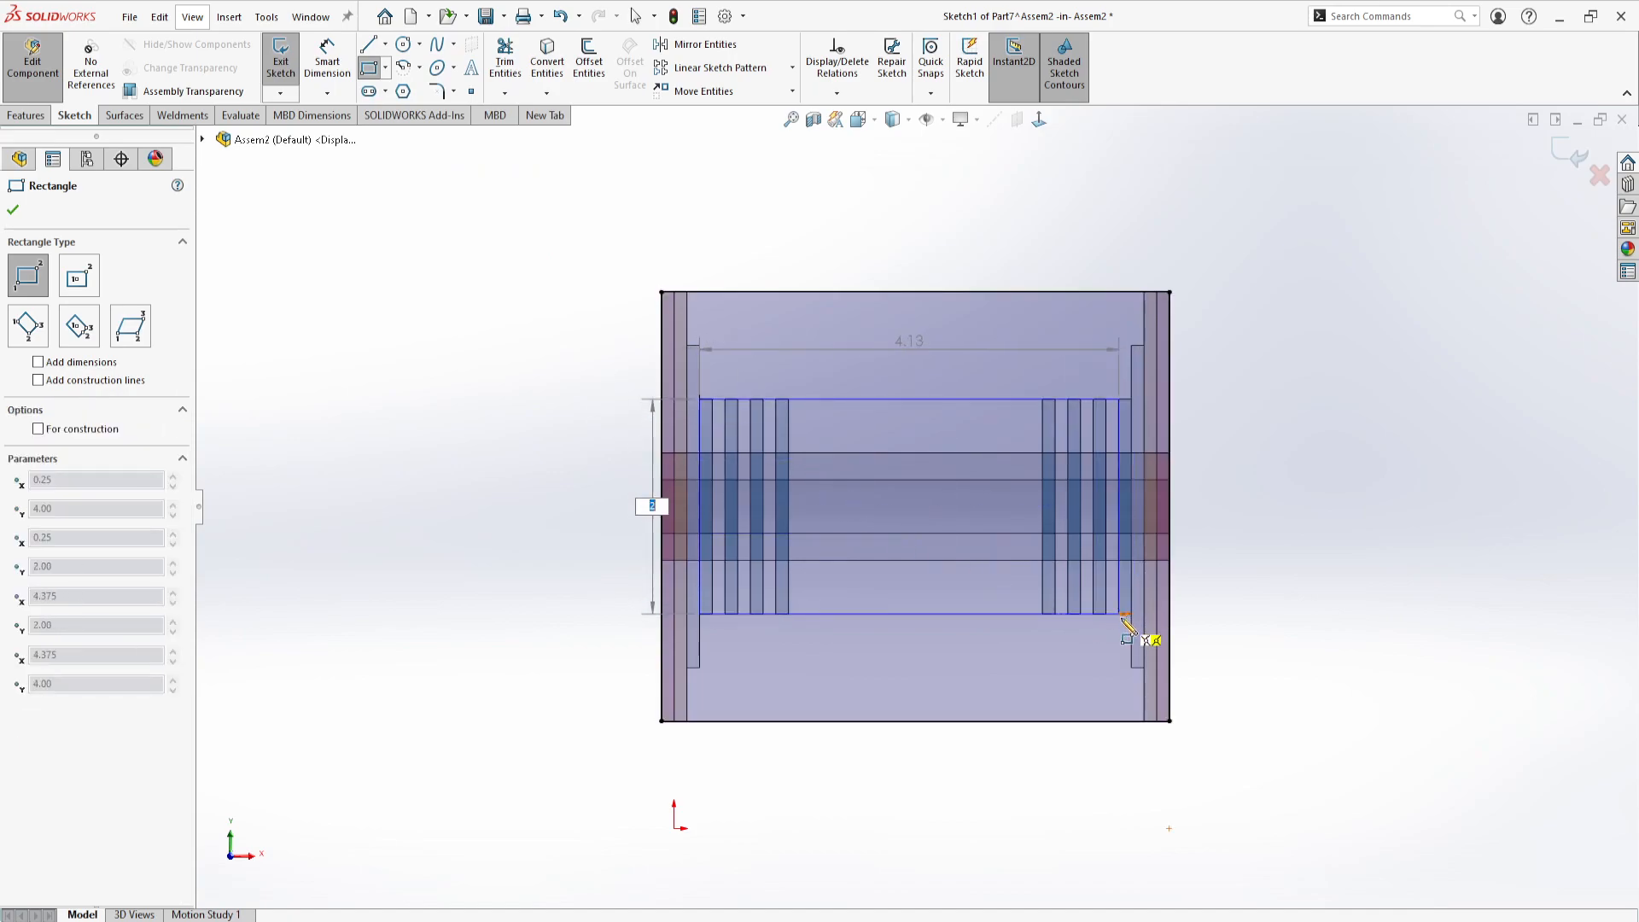
text(2)
key(Return)
middle_drag(965, 702, 949, 648)
click(1039, 119)
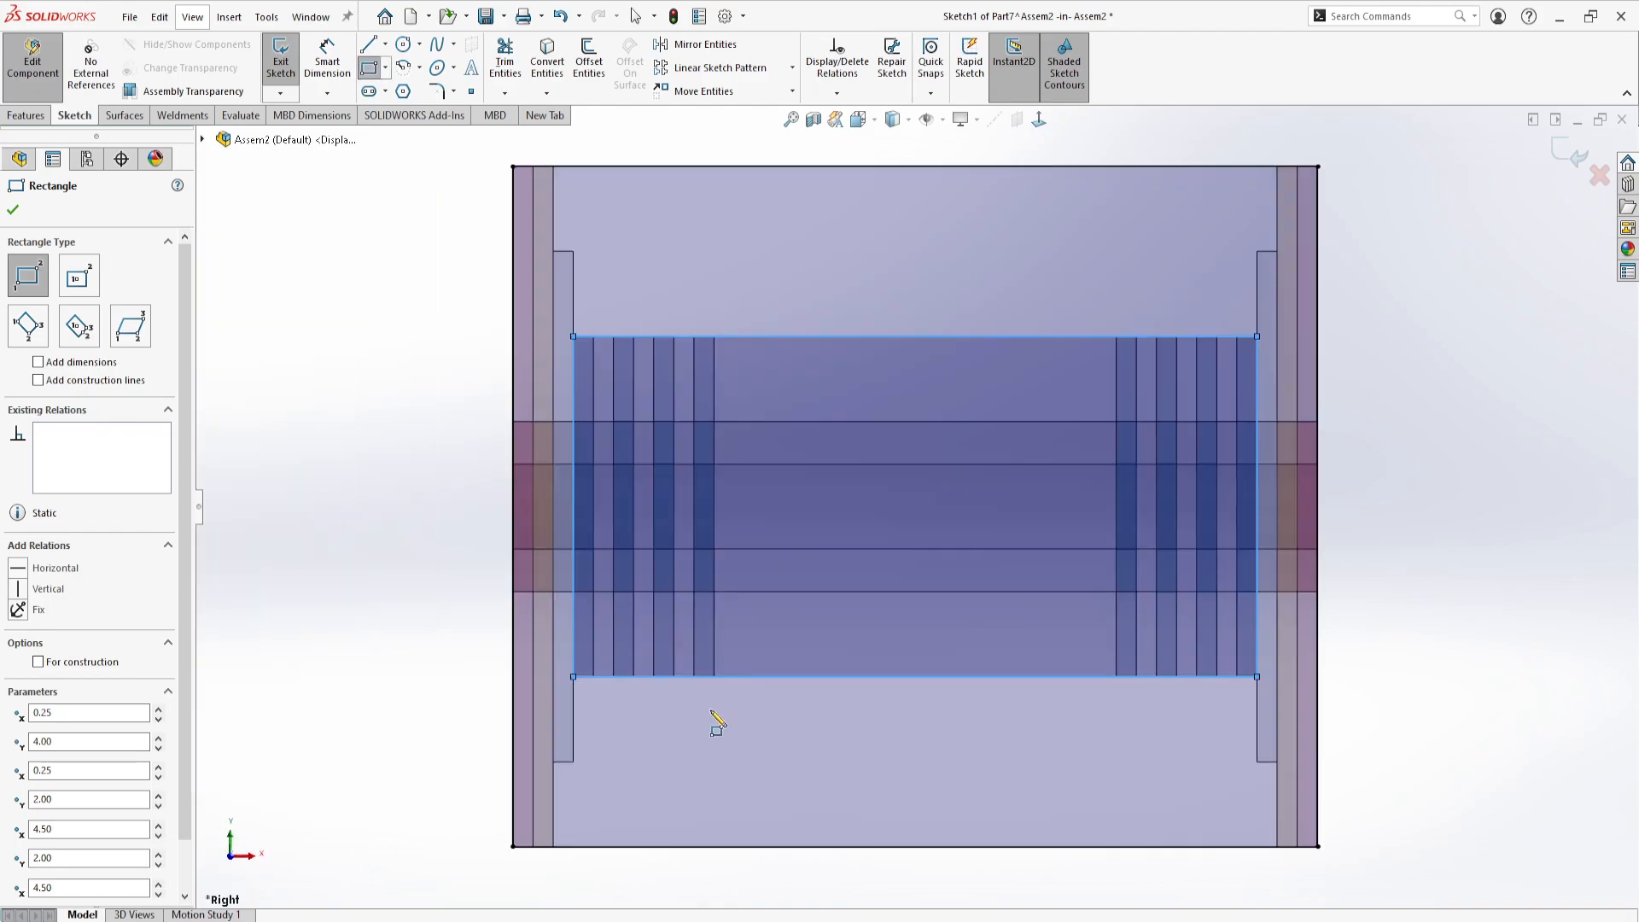
Draw a short vertical centerline upward from the midpoint of the outer rectangle's lower edge.
scroll(929, 694, down, 3)
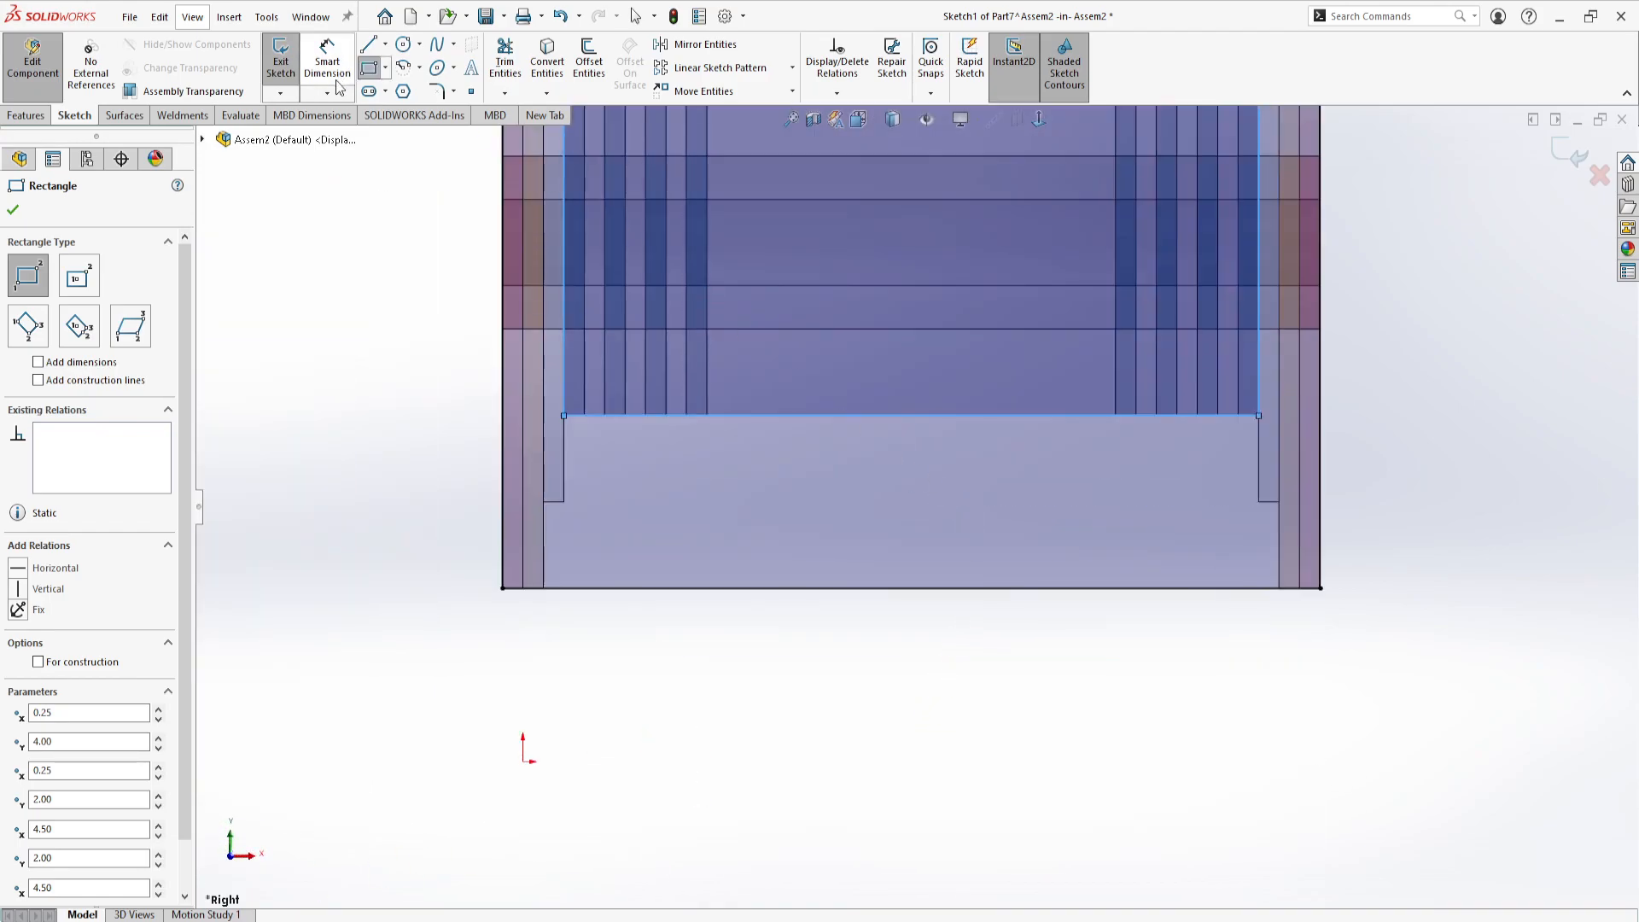
click(385, 44)
click(401, 89)
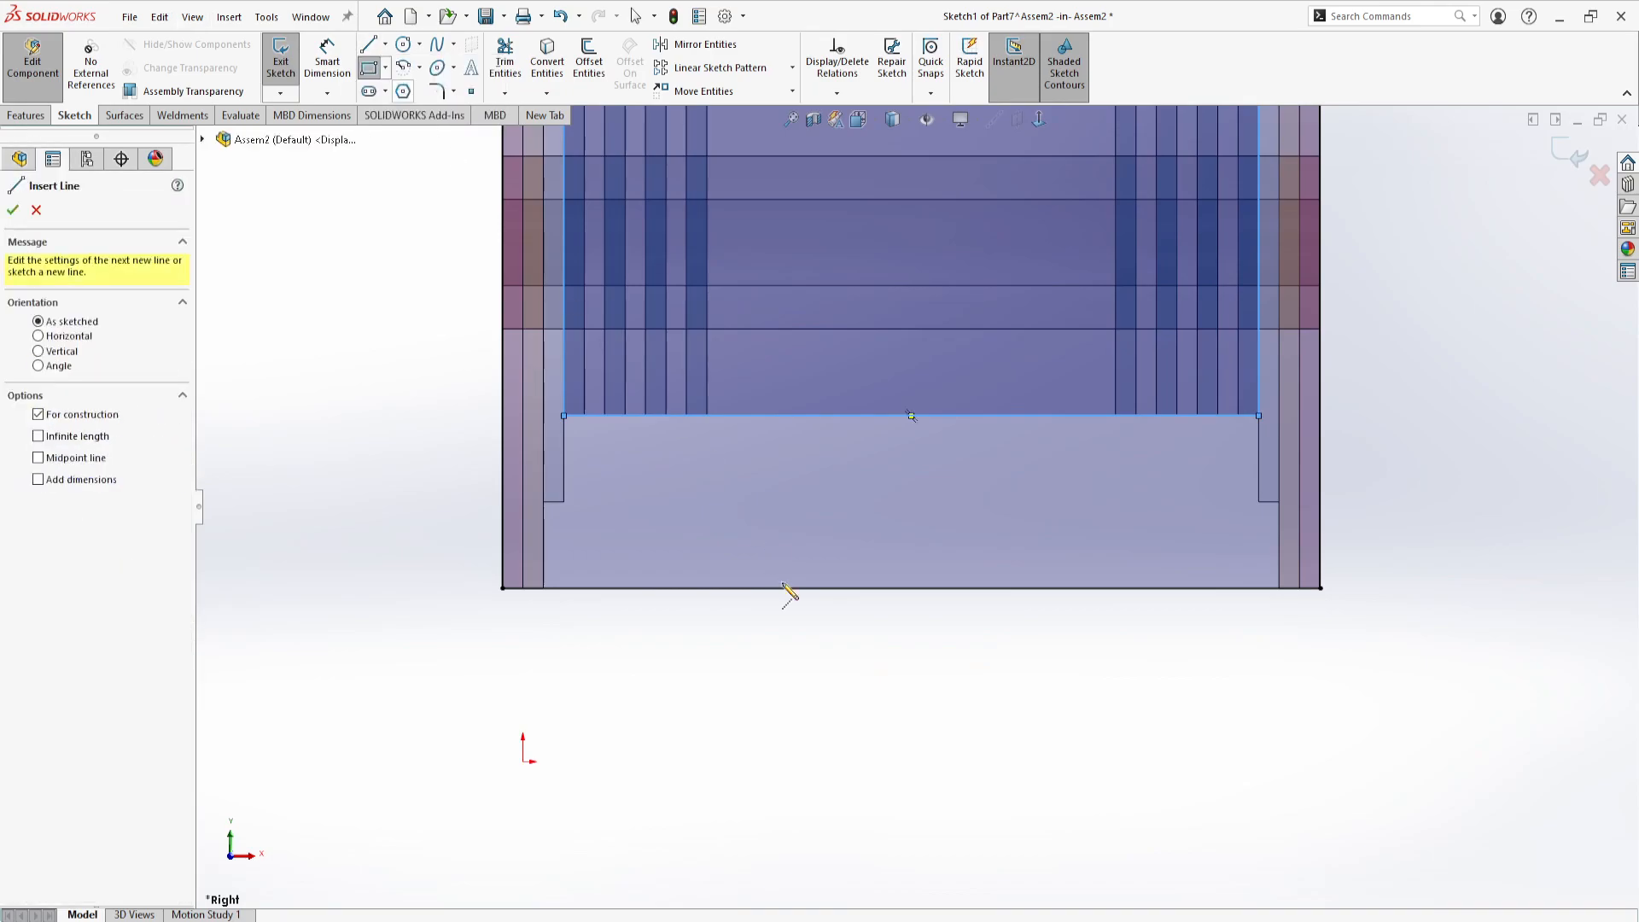
click(910, 535)
key(Escape)
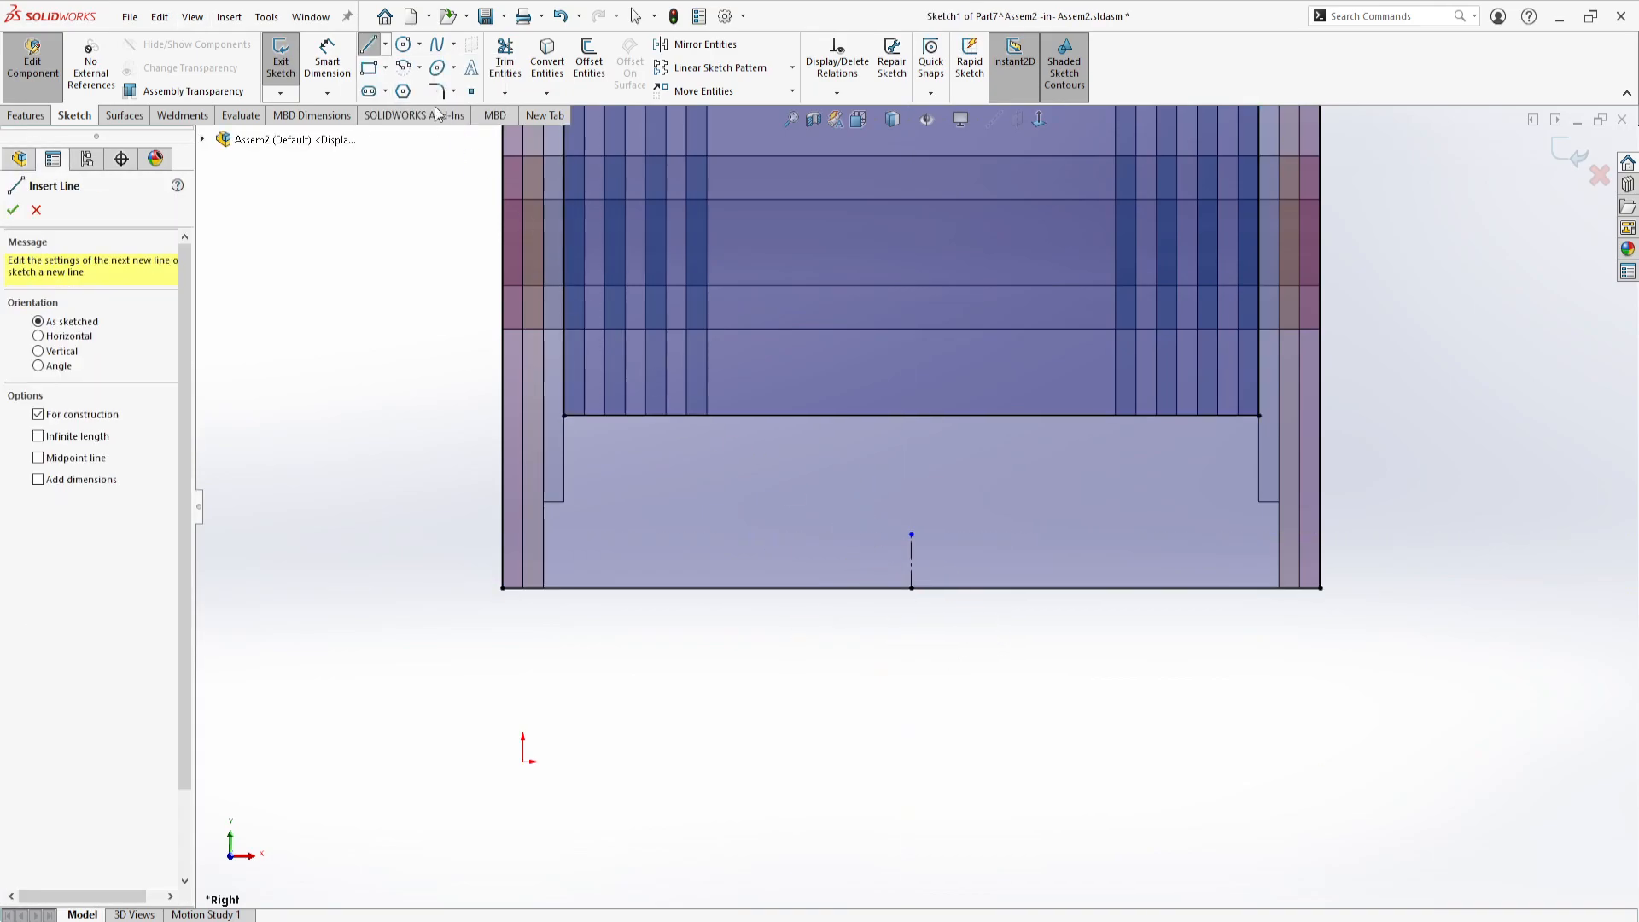
Draw a horizontal construction midpoint line centred on the centerline's upper end, reaching about 0.84 in to each side.
click(386, 46)
click(403, 107)
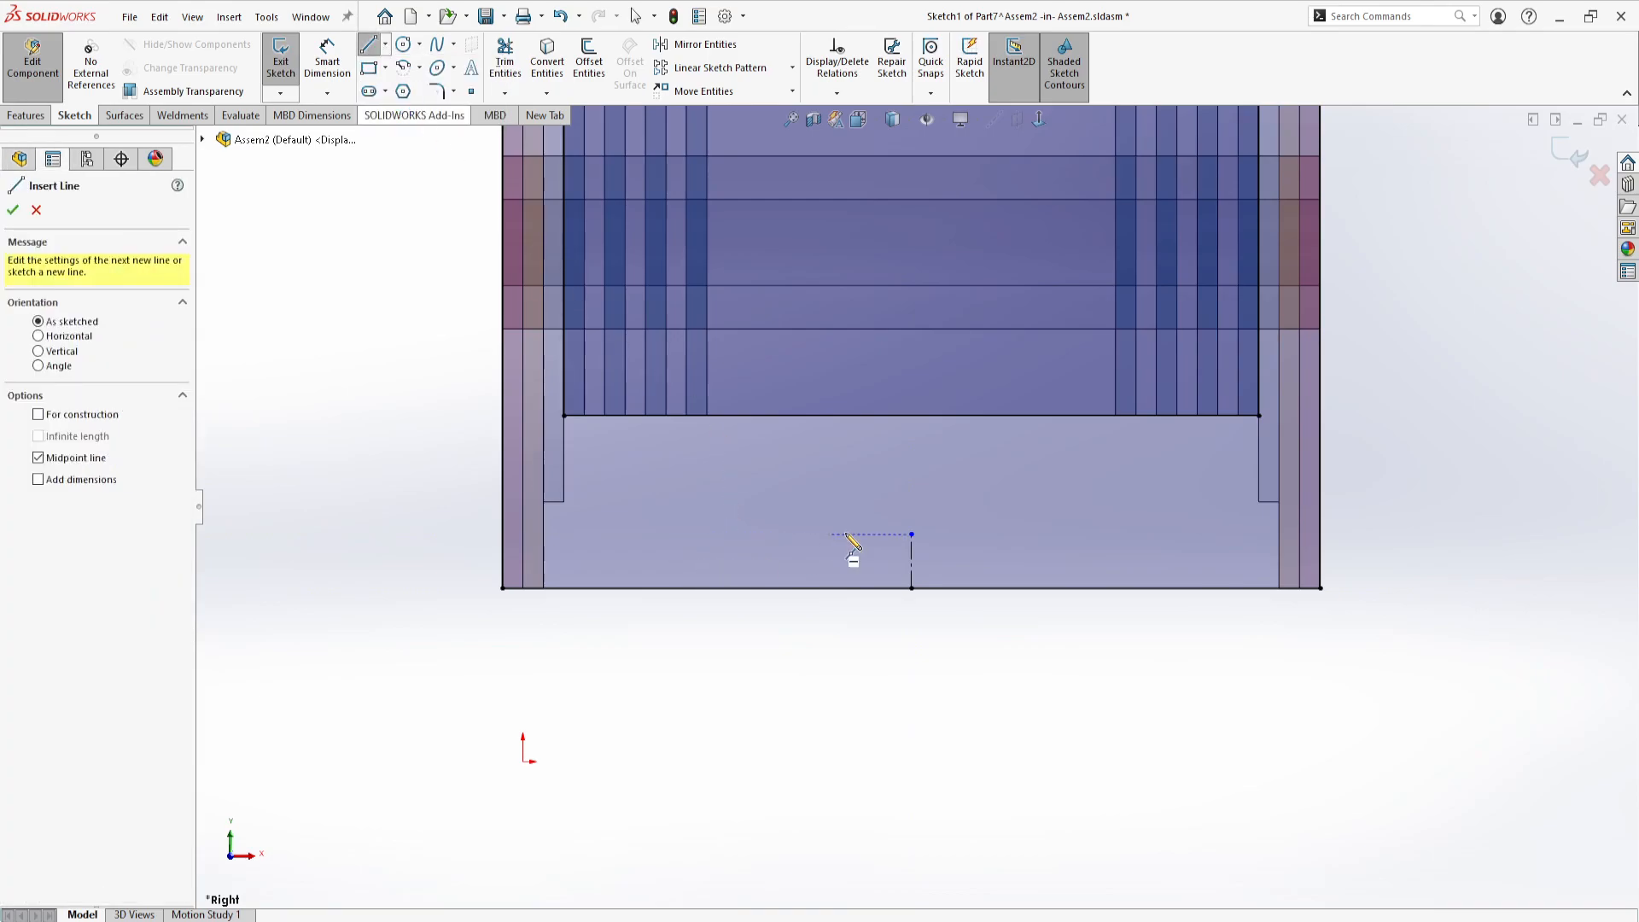
click(70, 417)
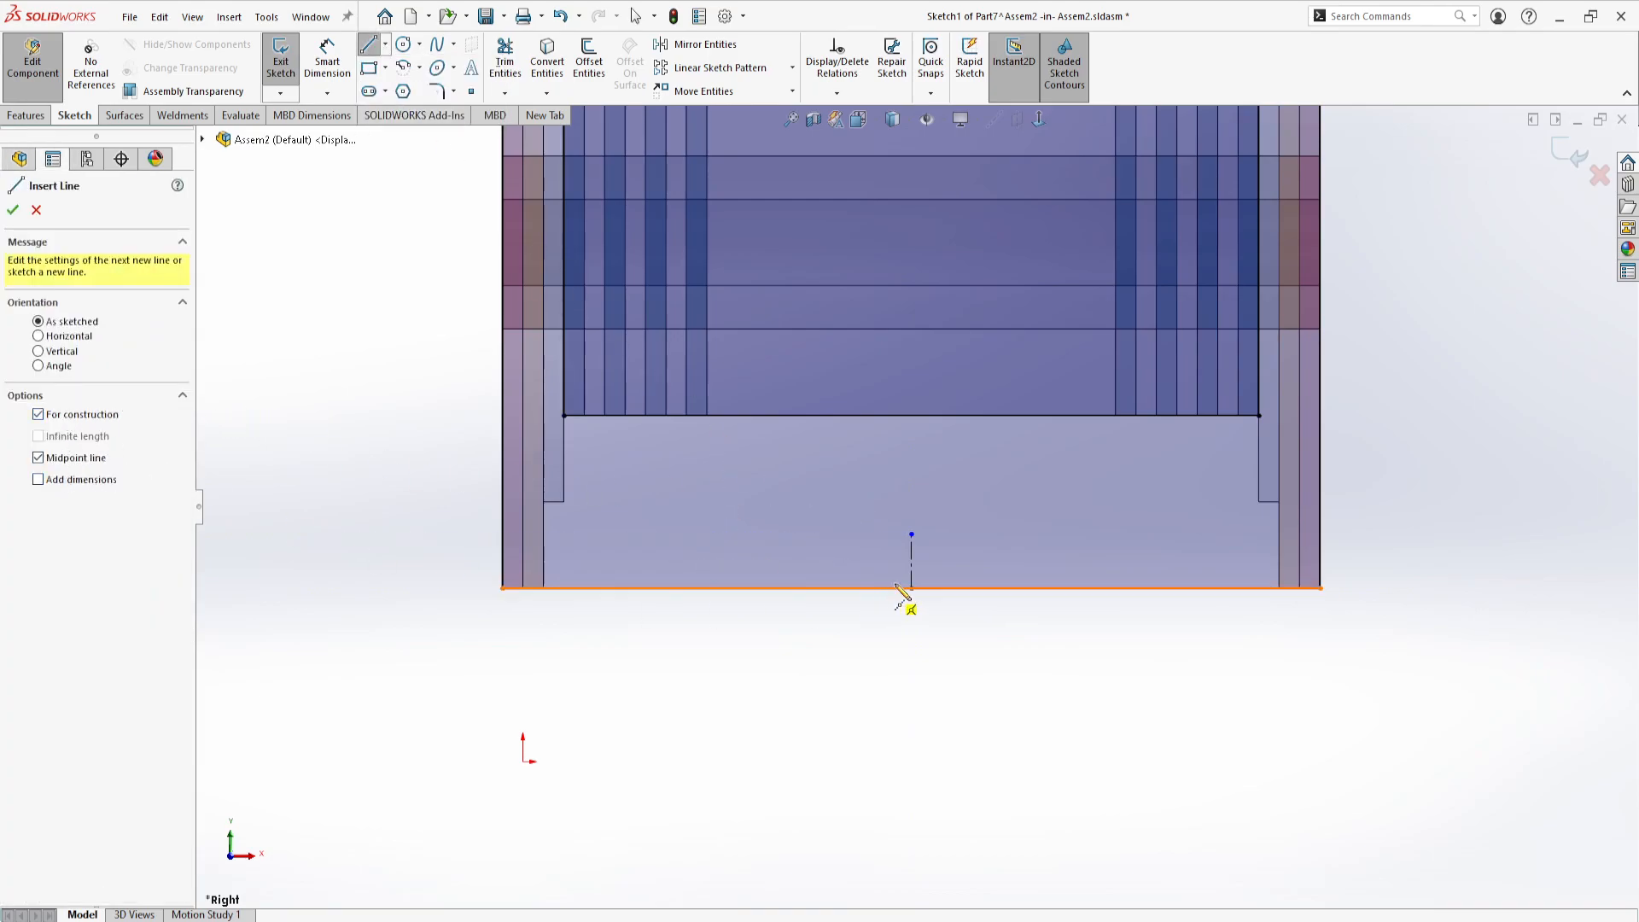
click(911, 535)
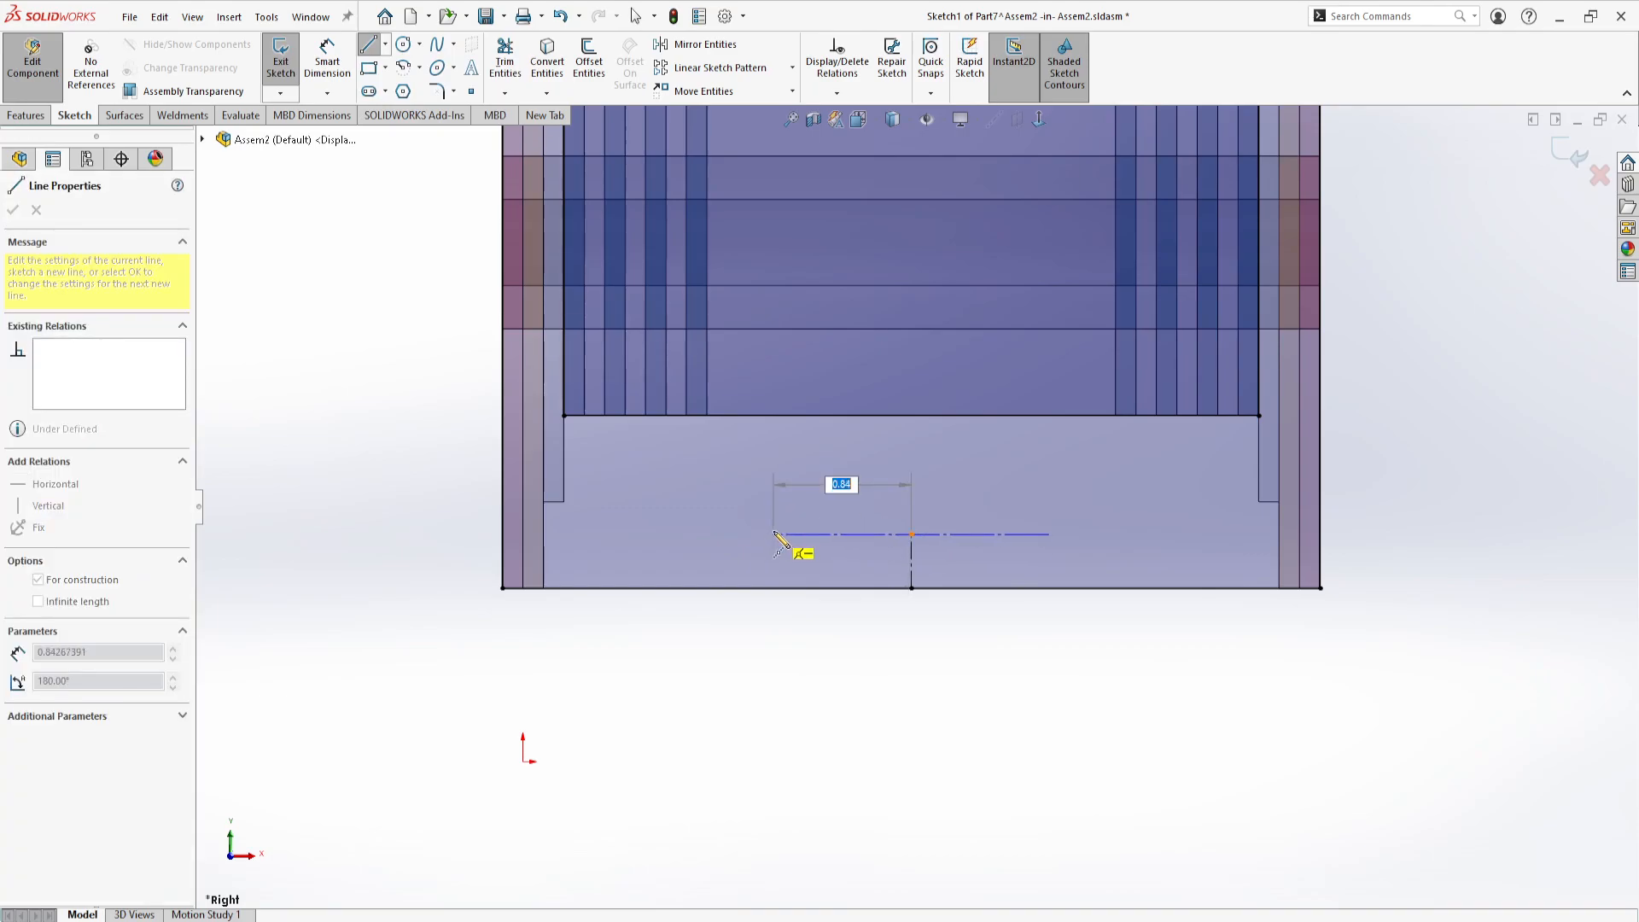
click(773, 534)
key(Escape)
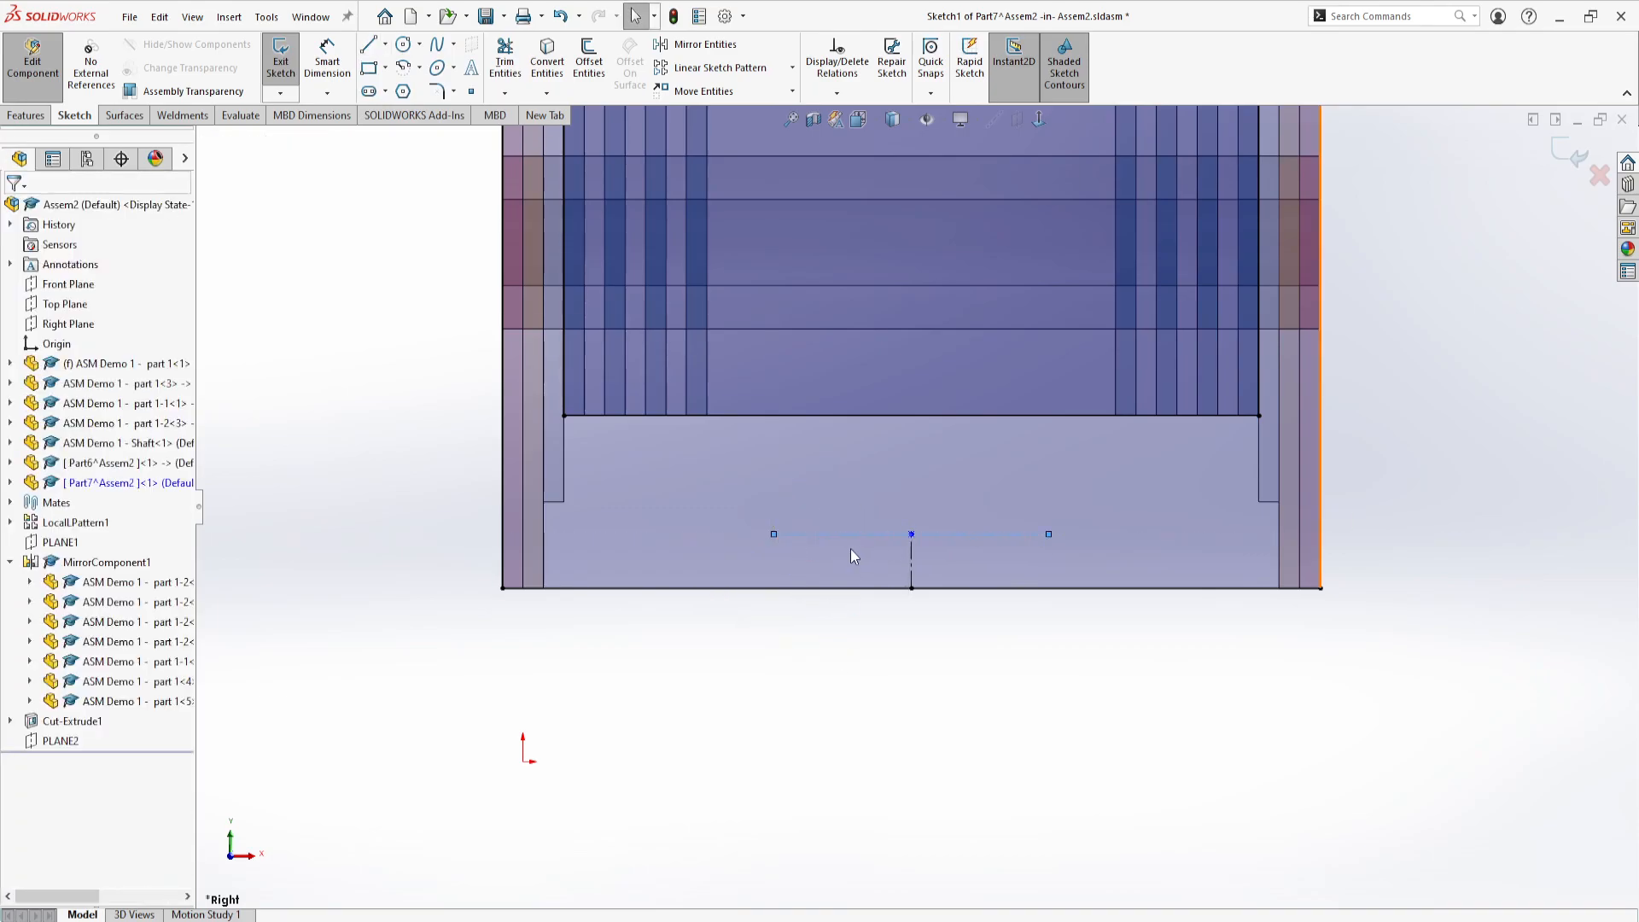
Sketch three circles about 0.35 to 0.39 in in diameter at both ends and the midpoint of the horizontal construction line.
click(403, 46)
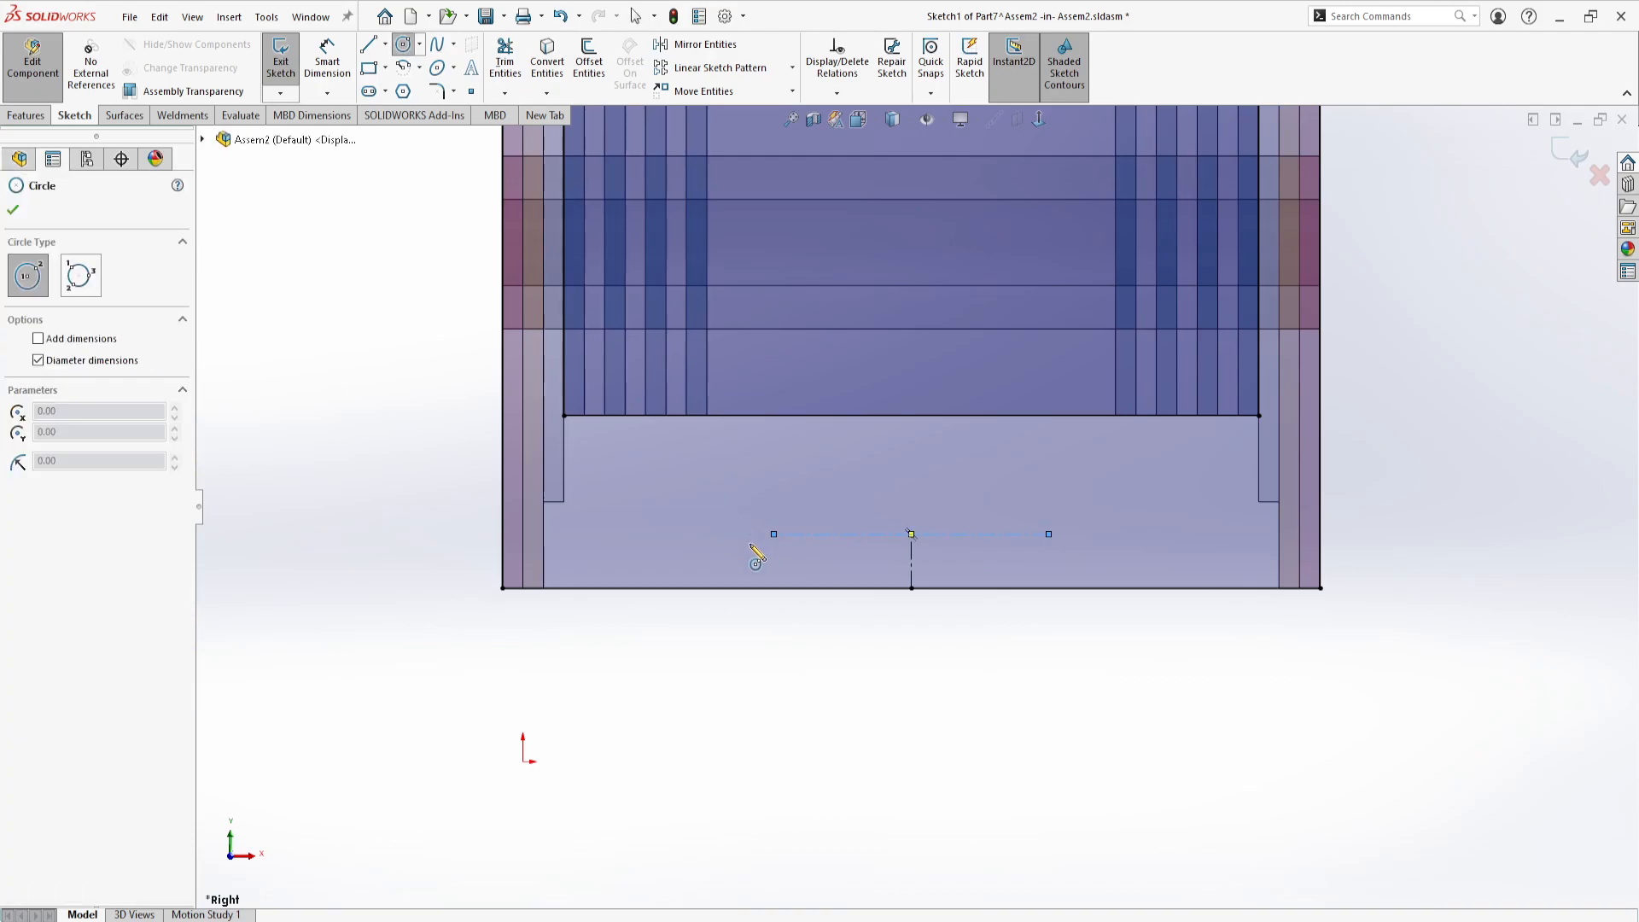
click(773, 535)
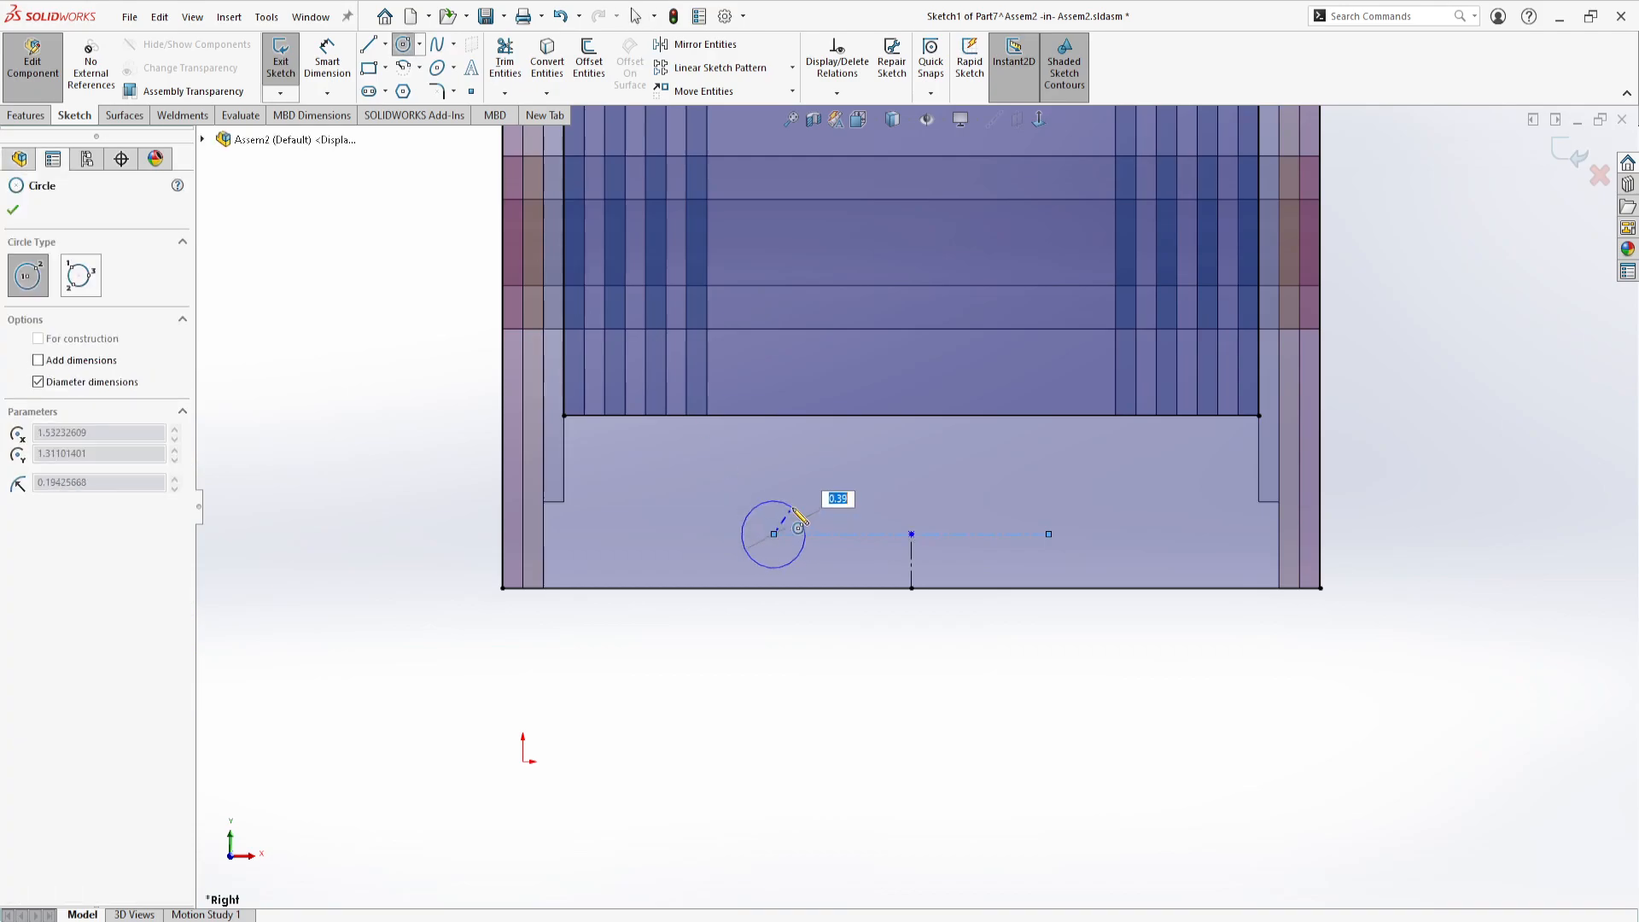
click(802, 519)
click(940, 527)
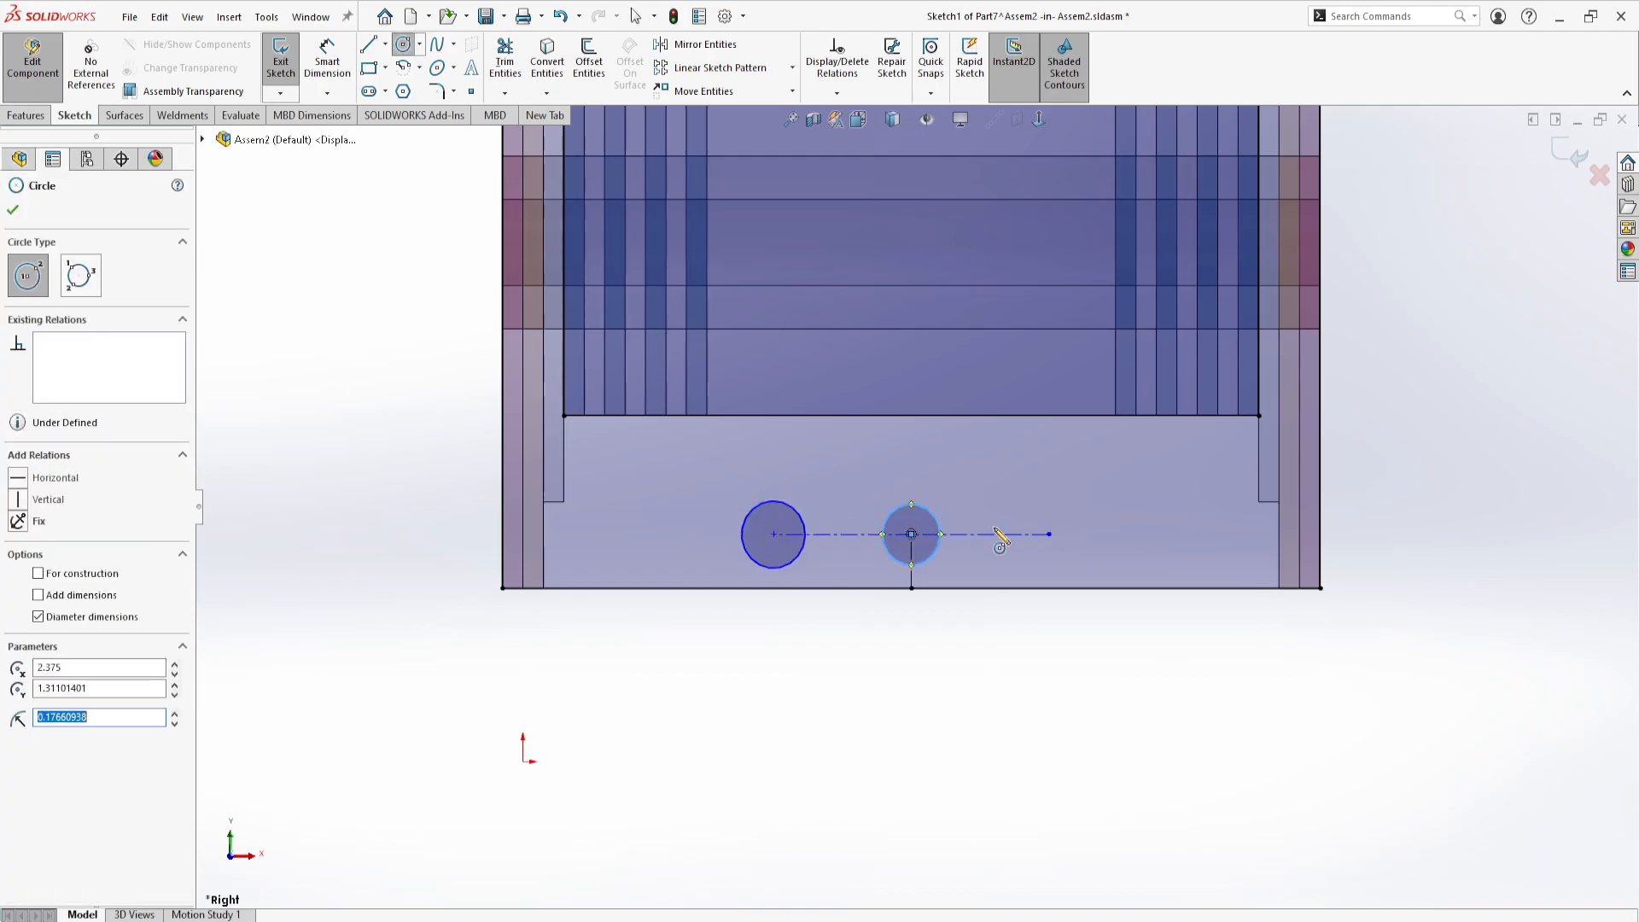
click(1049, 534)
click(1074, 518)
key(Escape)
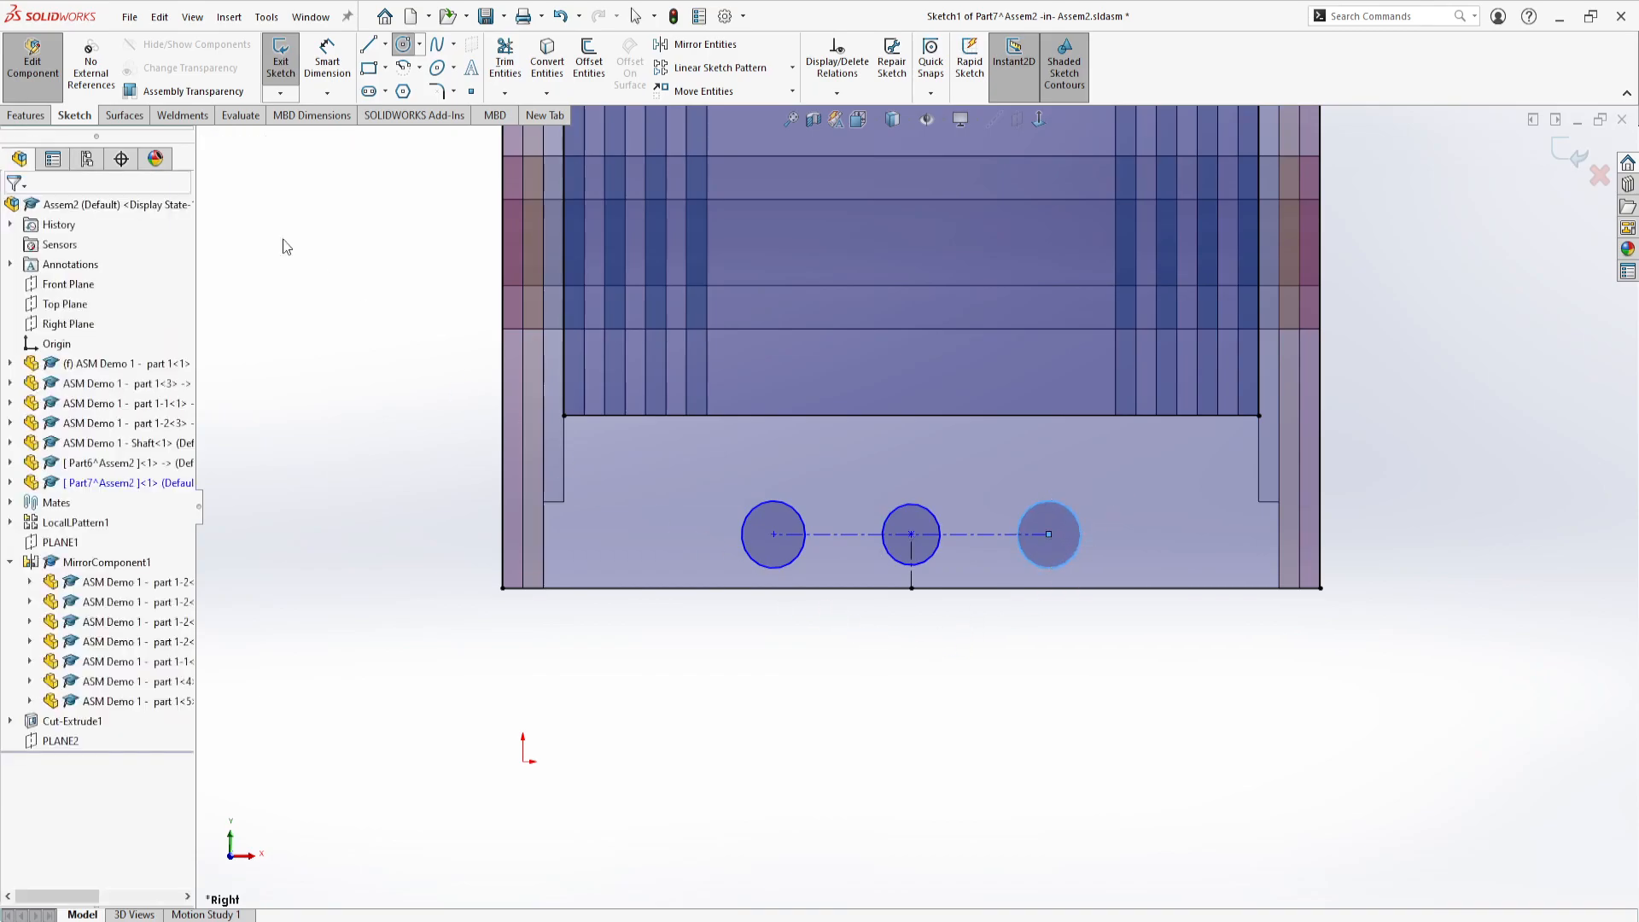
Dimension the left circle's diameter and set it to 0.25 in.
click(327, 62)
click(756, 568)
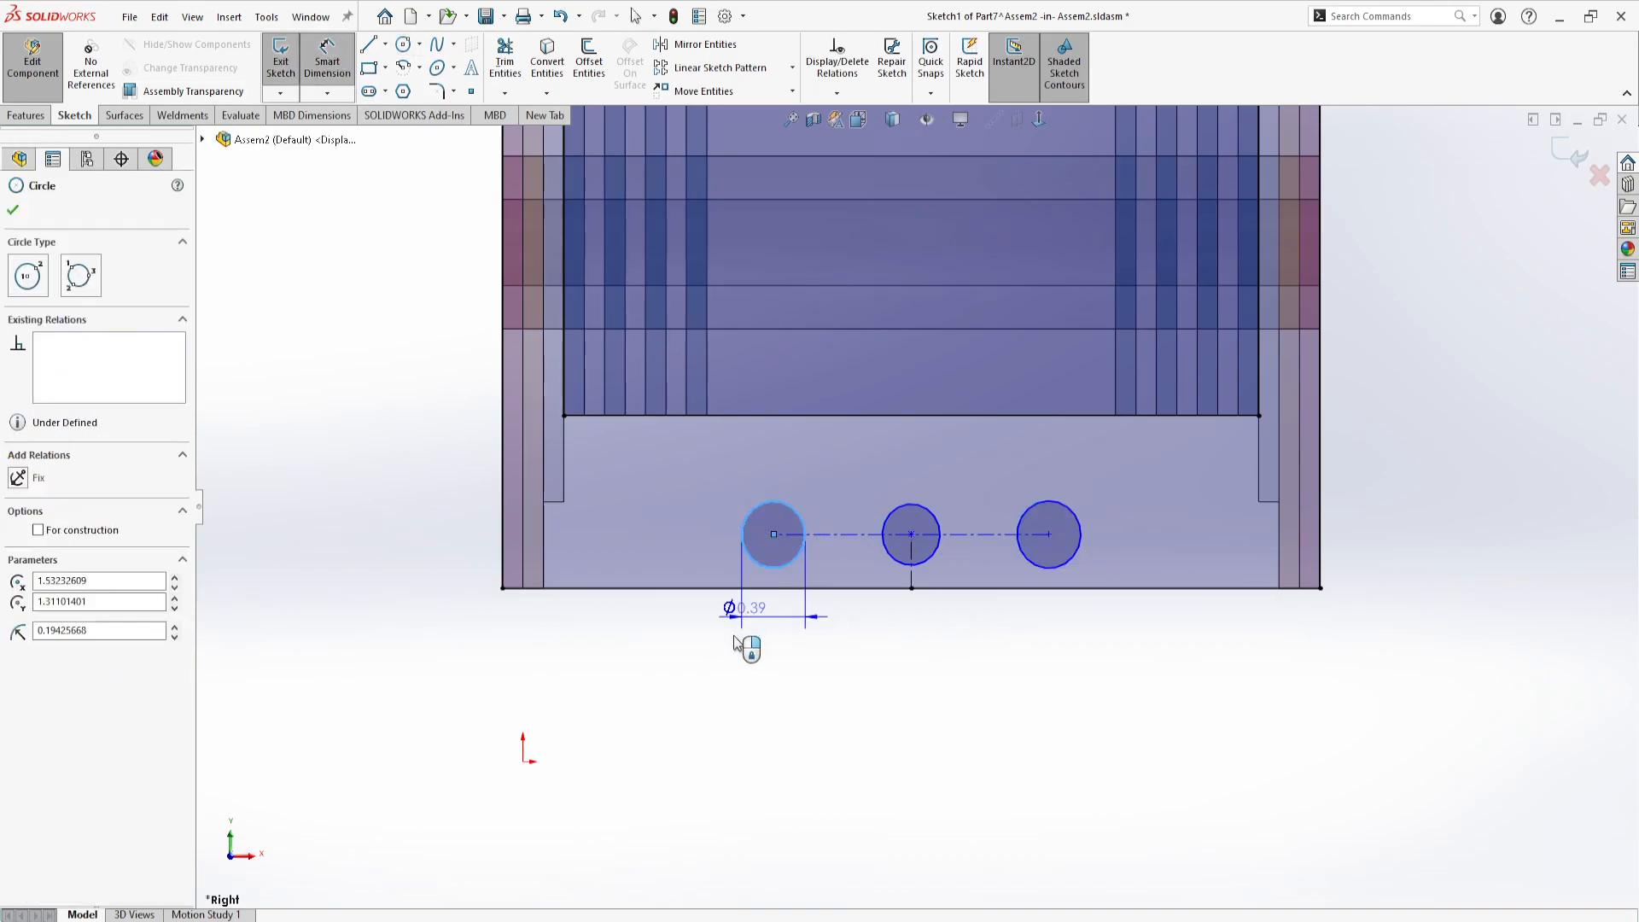
click(700, 678)
text(0.5)
key(Return)
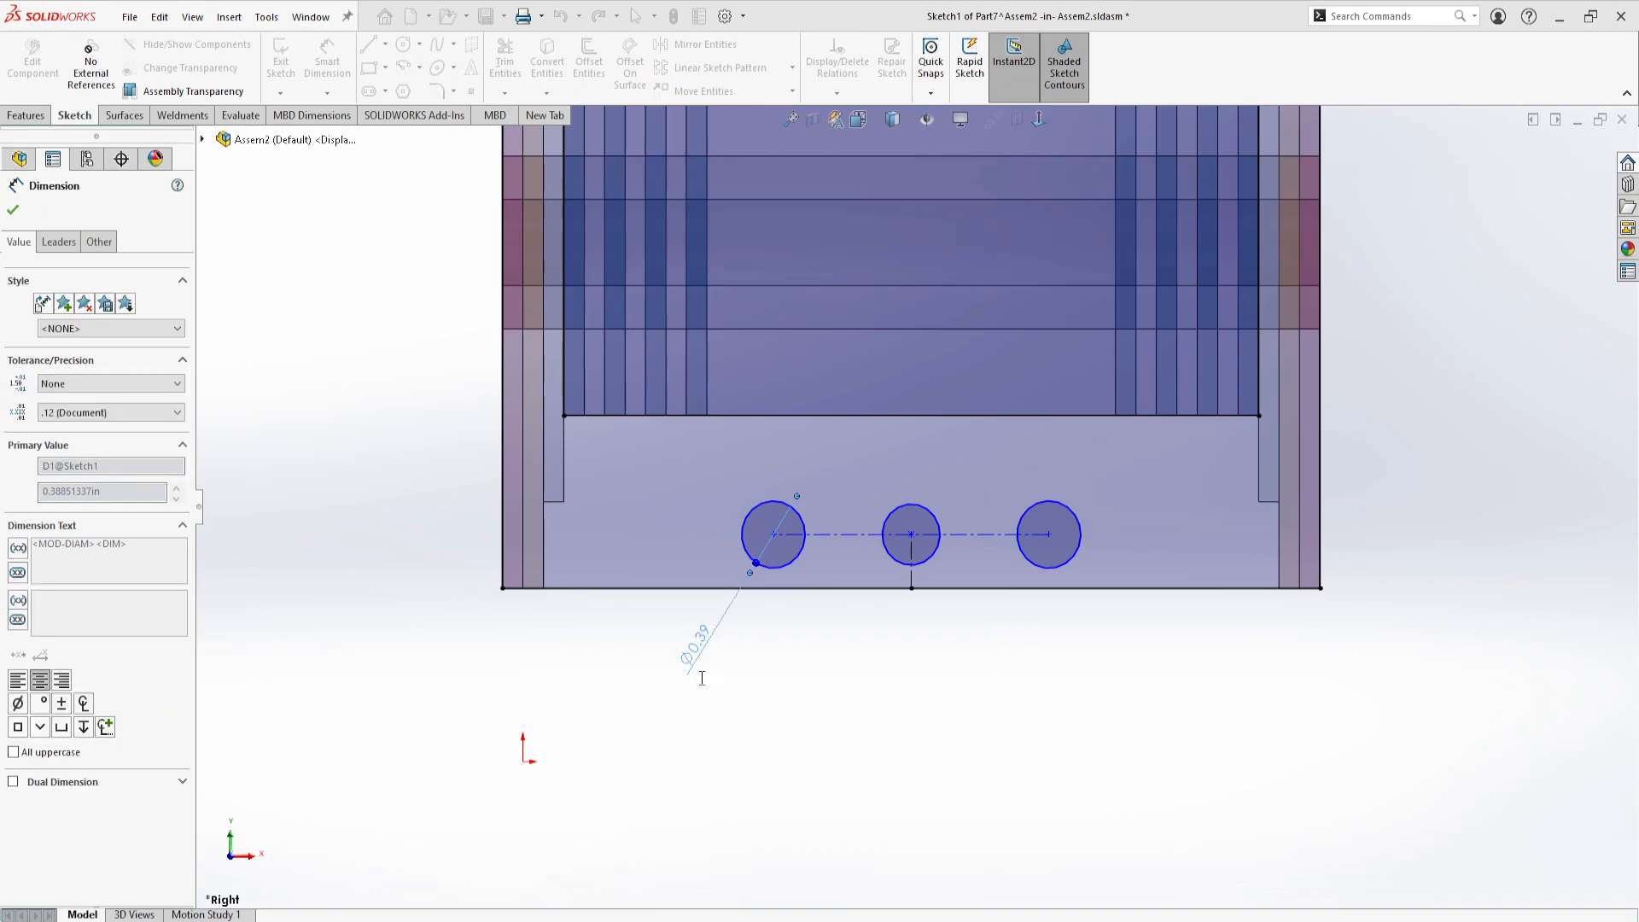
key(Escape)
double_click(693, 647)
text(.25)
key(Return)
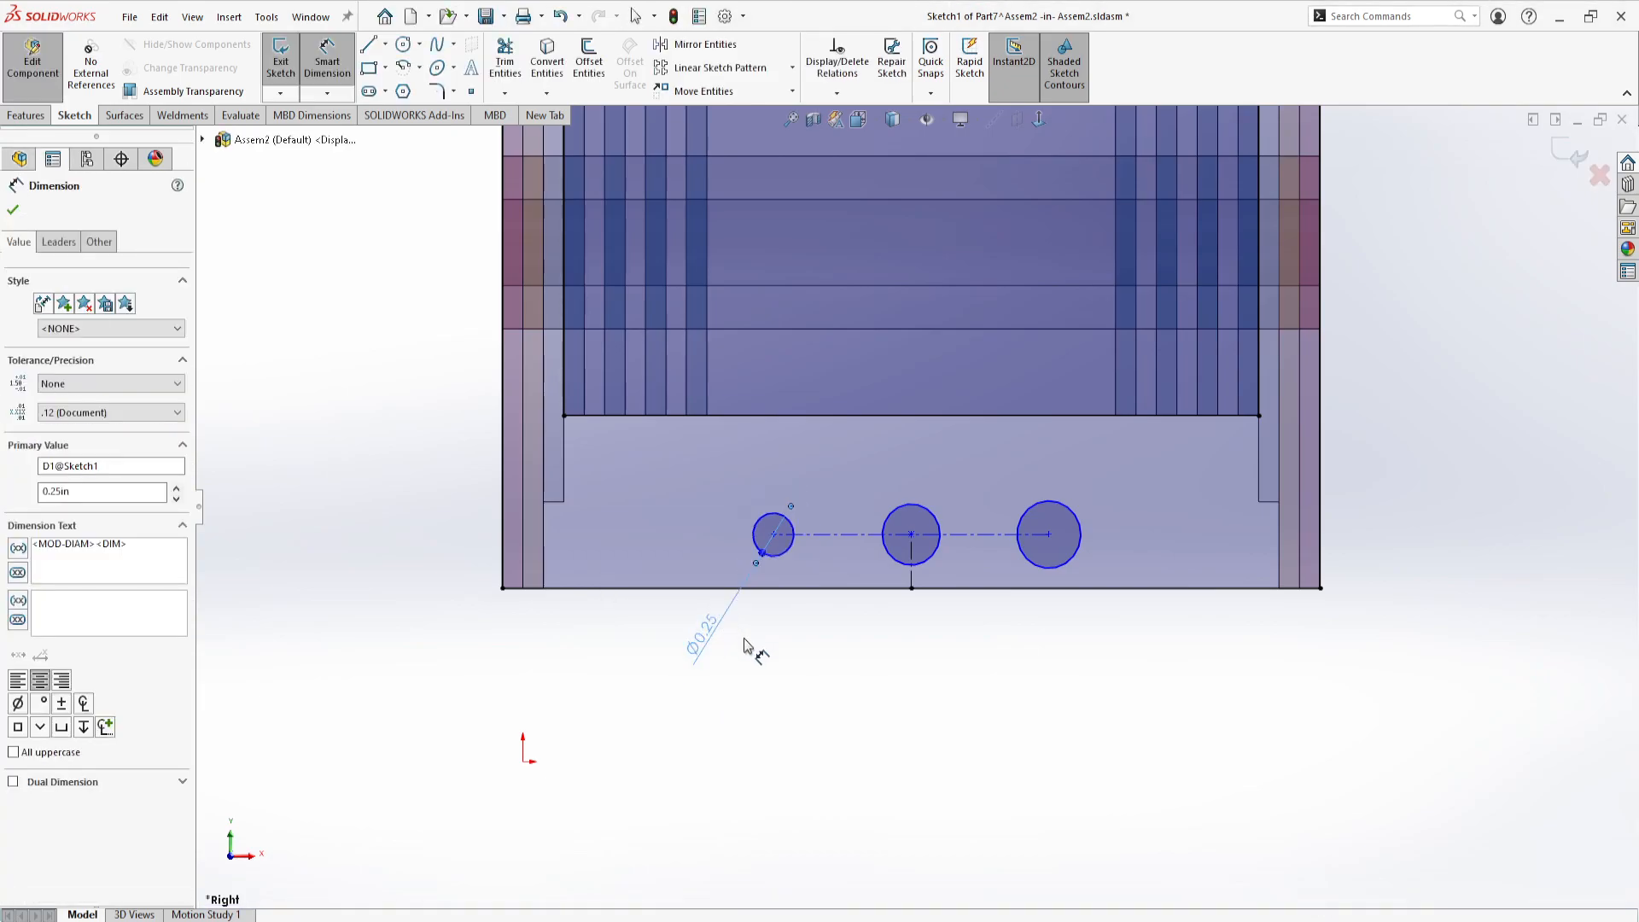
key(Escape)
Apply an Equal relation to the three circles.
click(787, 552)
ctrl+click(908, 564)
ctrl+click(1032, 561)
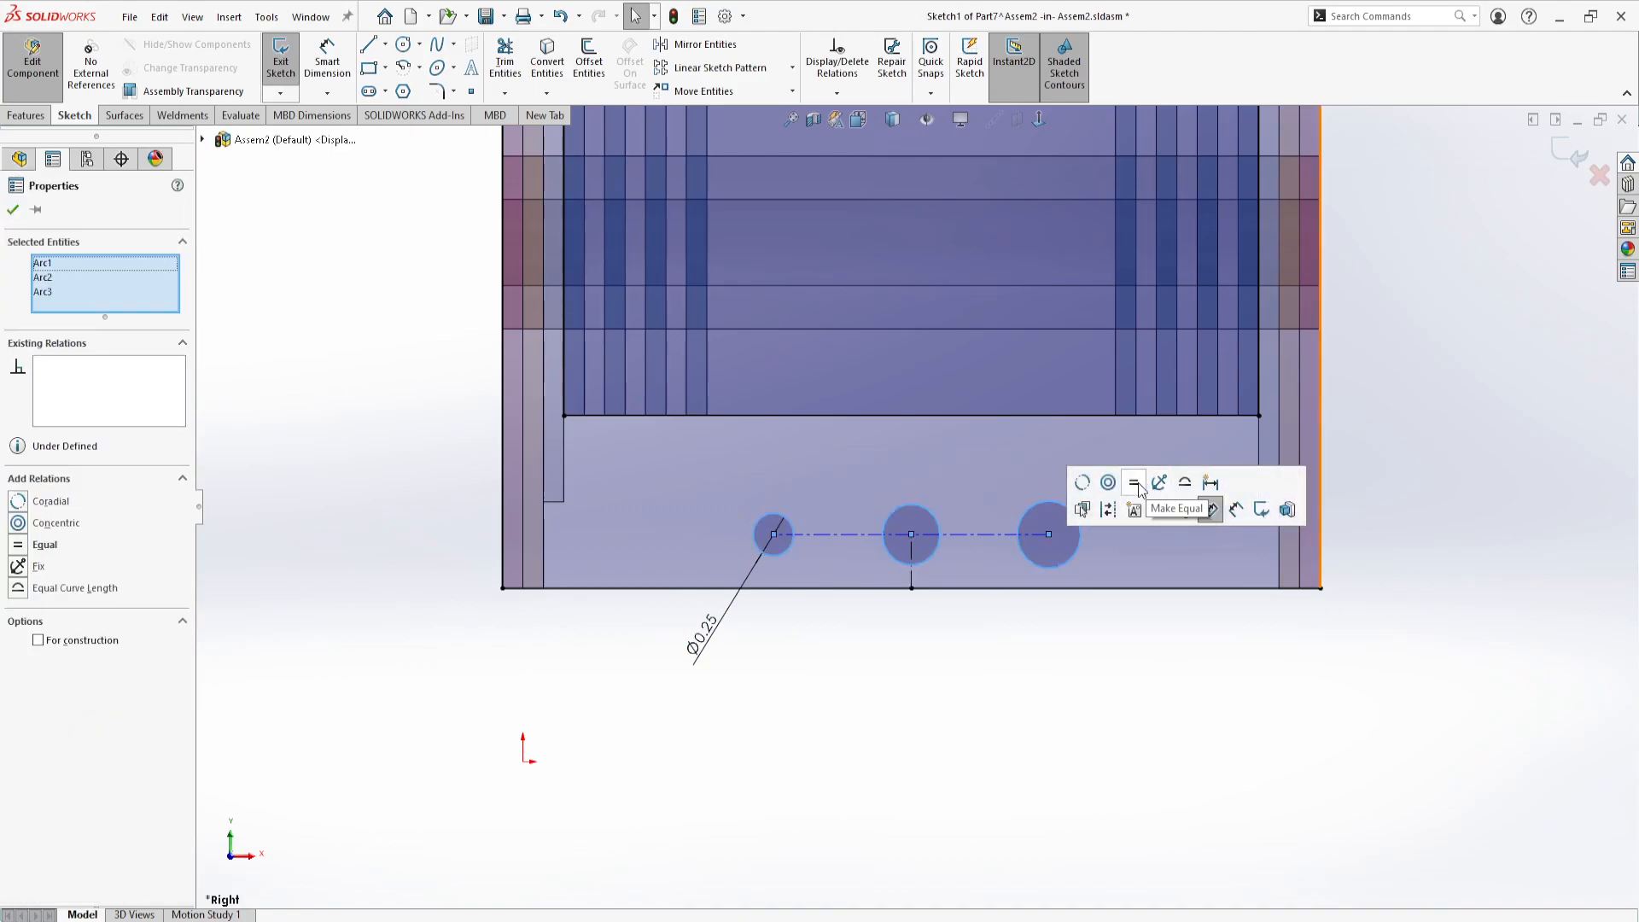
click(1207, 509)
click(1073, 762)
Dimension the length of the horizontal construction line through the three circles and set it to 1.5 in.
click(327, 61)
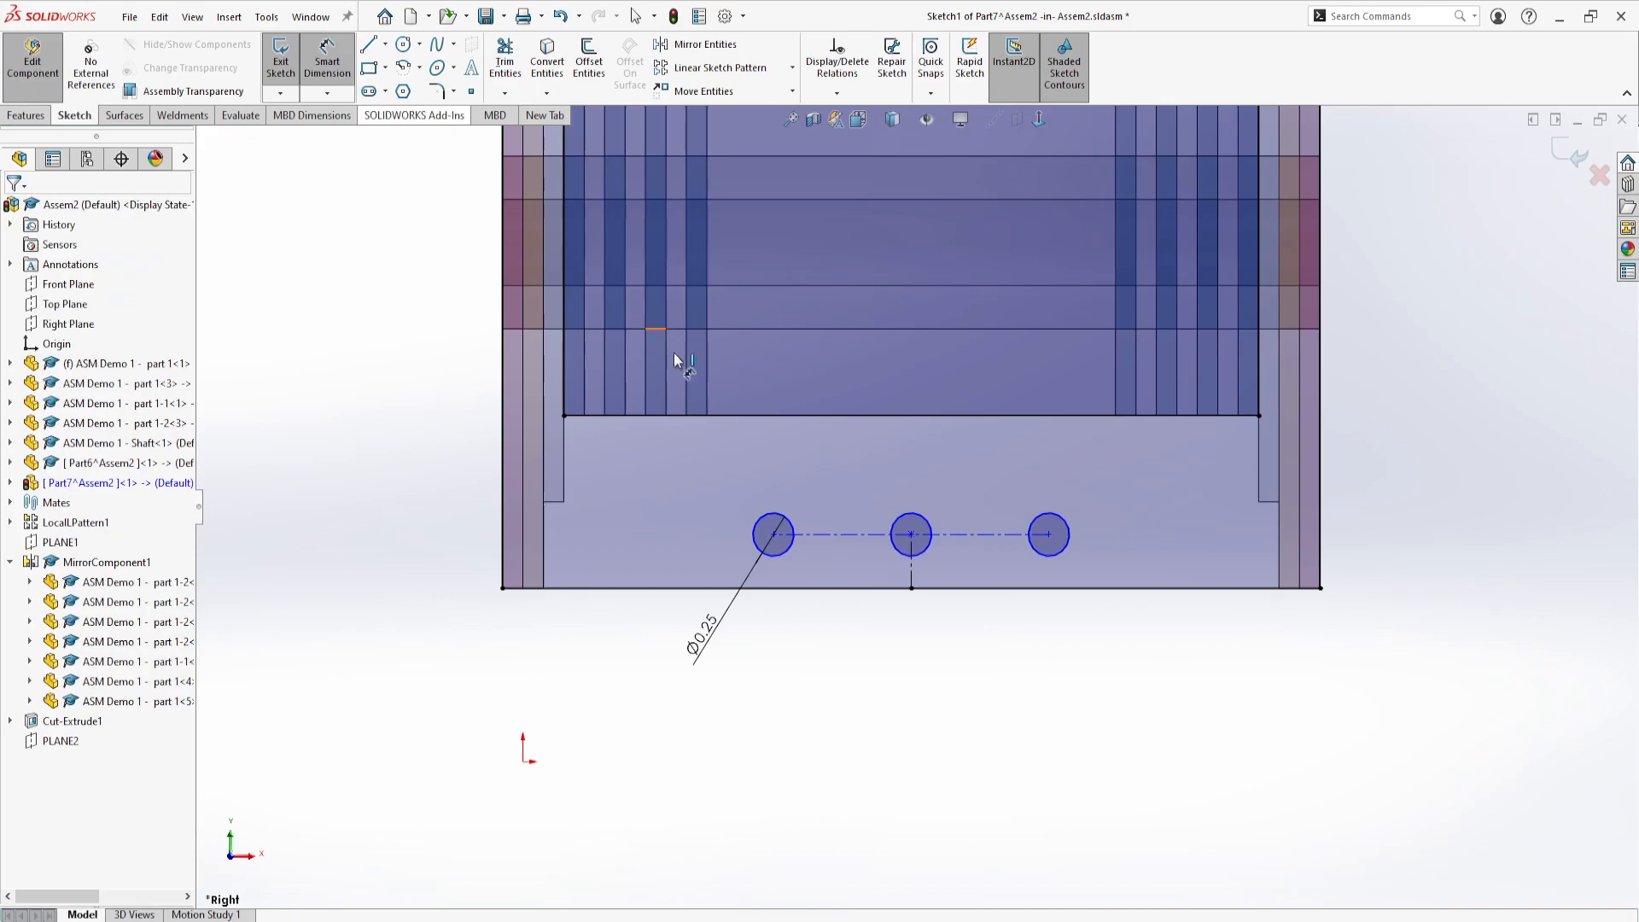
click(864, 536)
click(910, 449)
text(1..5)
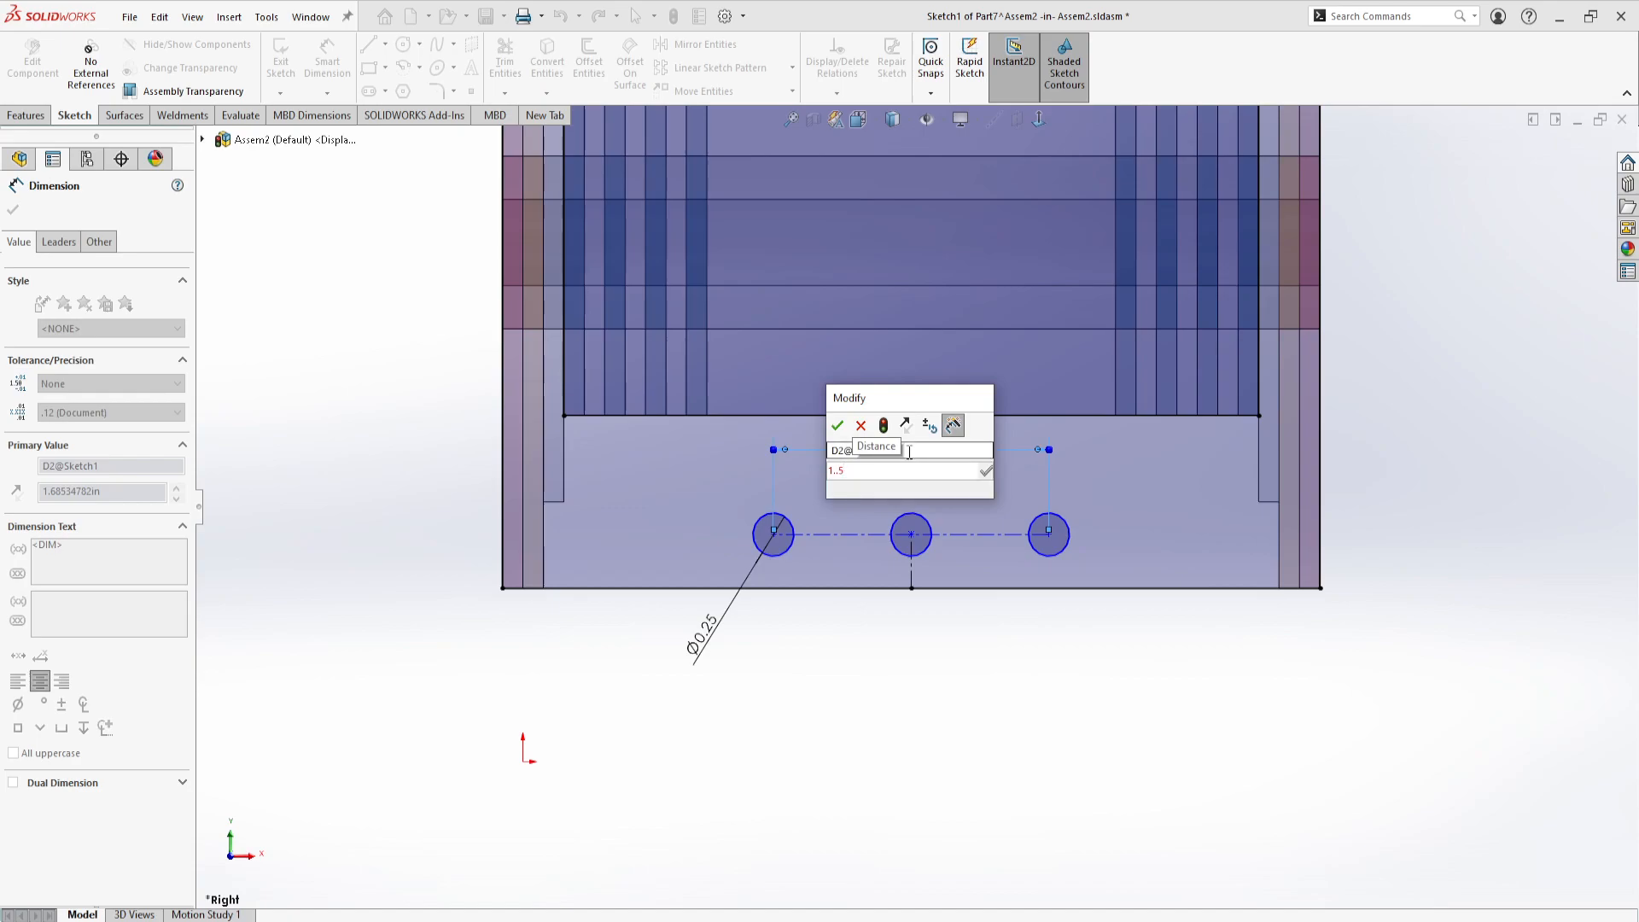
key(BackSpace)
text(5)
key(Return)
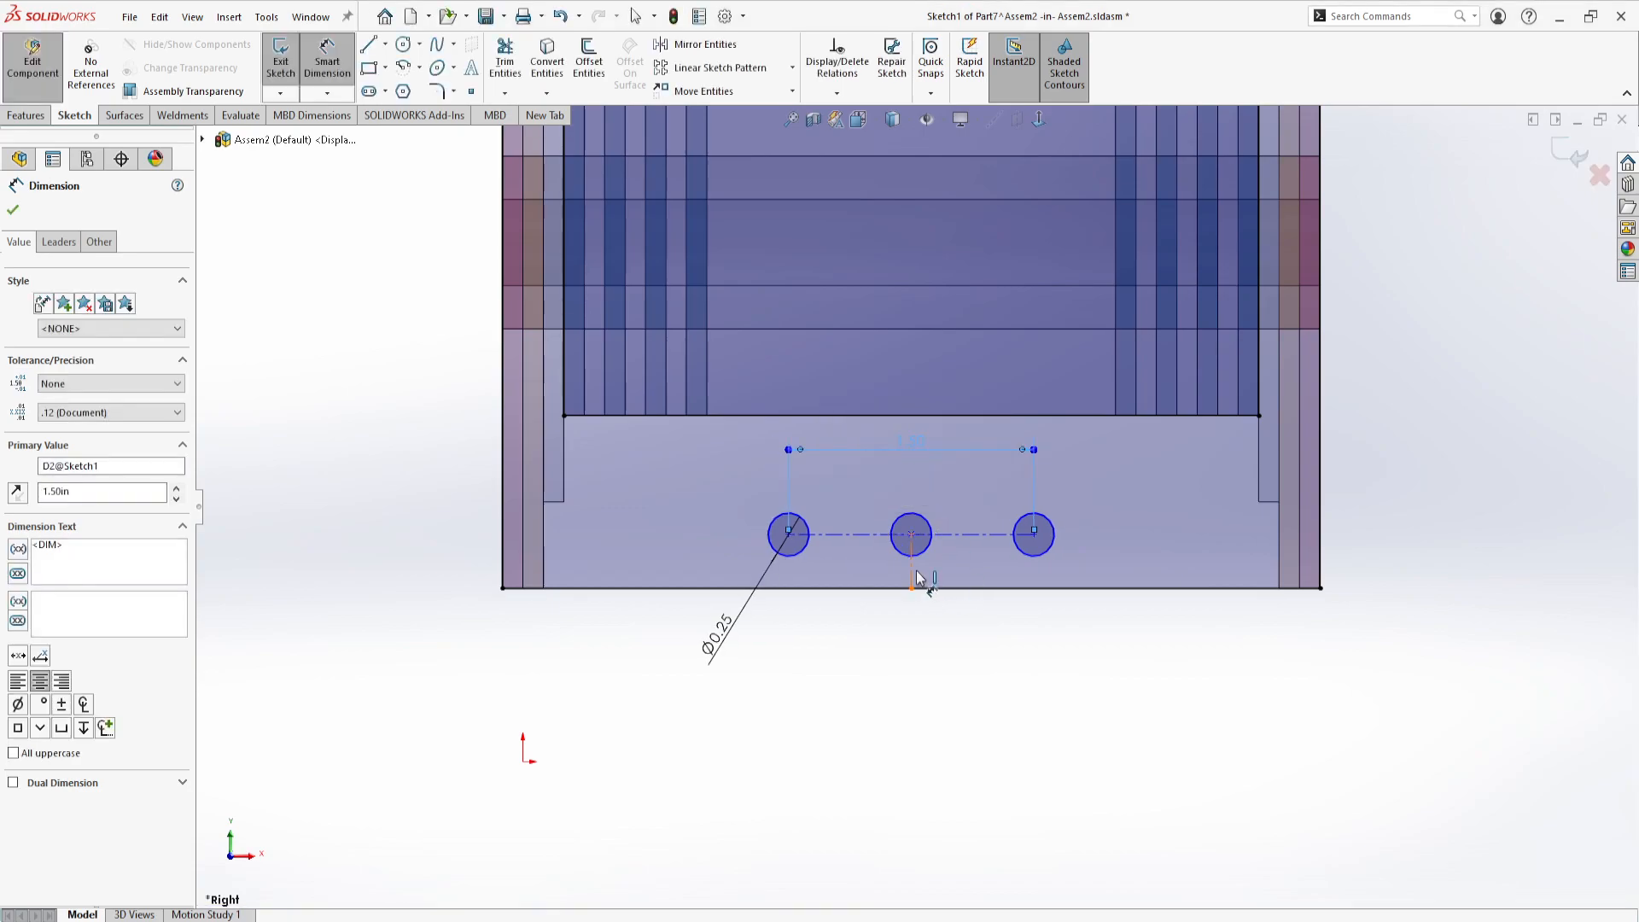
Dimension the distance from the horizontal construction line to the inner side plate's end edge as 0.125 in and exit the sketch.
click(971, 537)
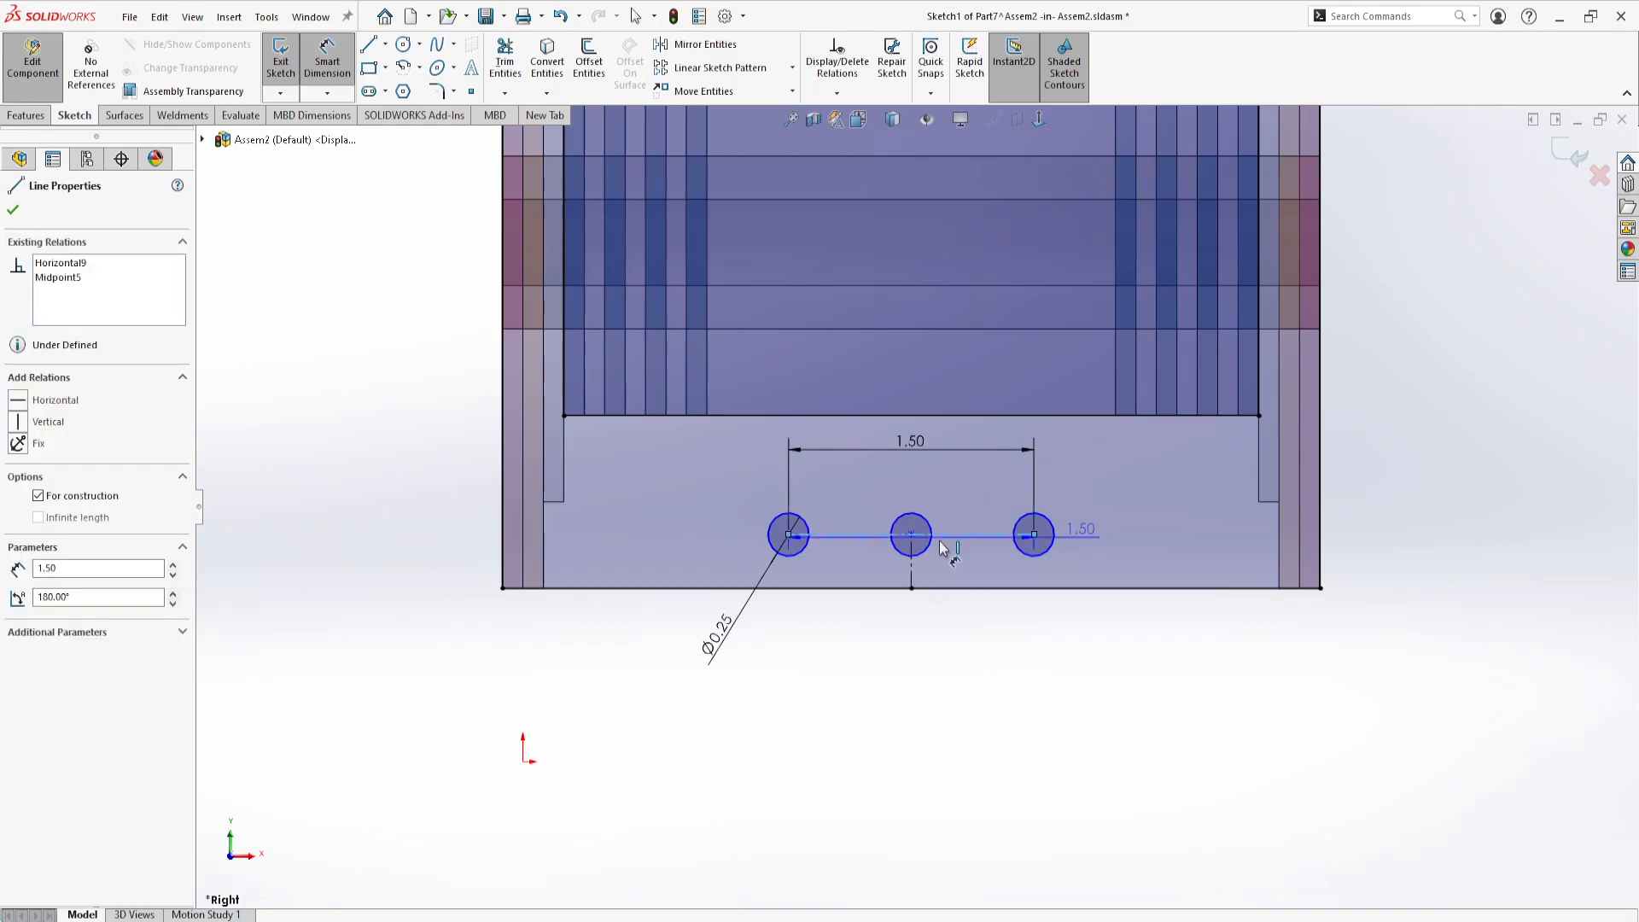
click(556, 506)
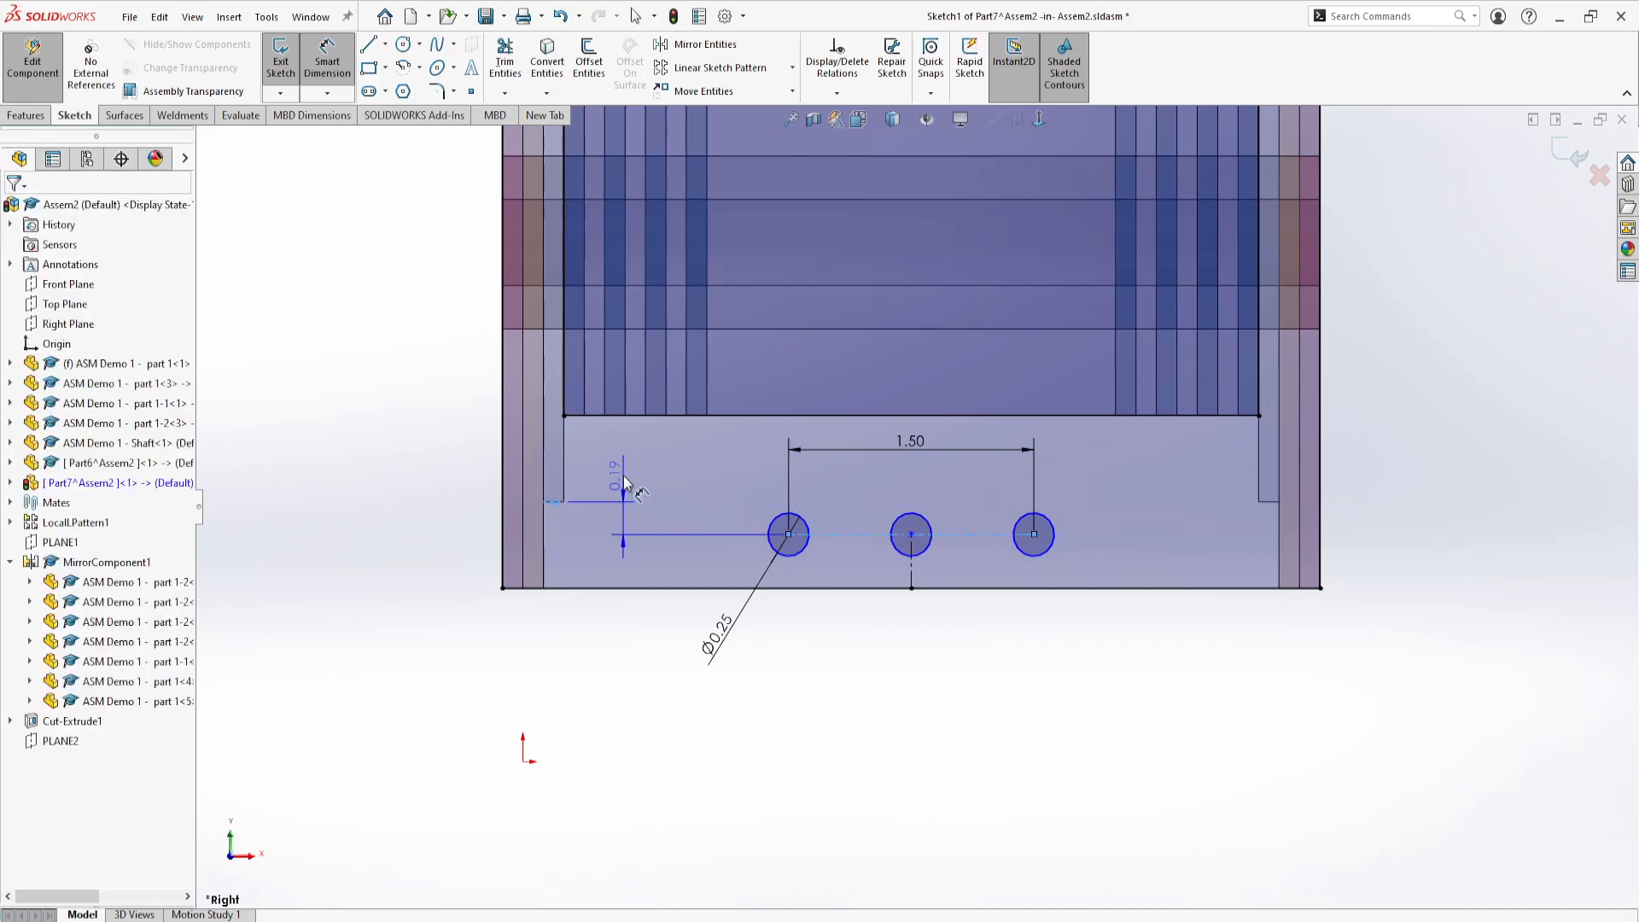
click(629, 461)
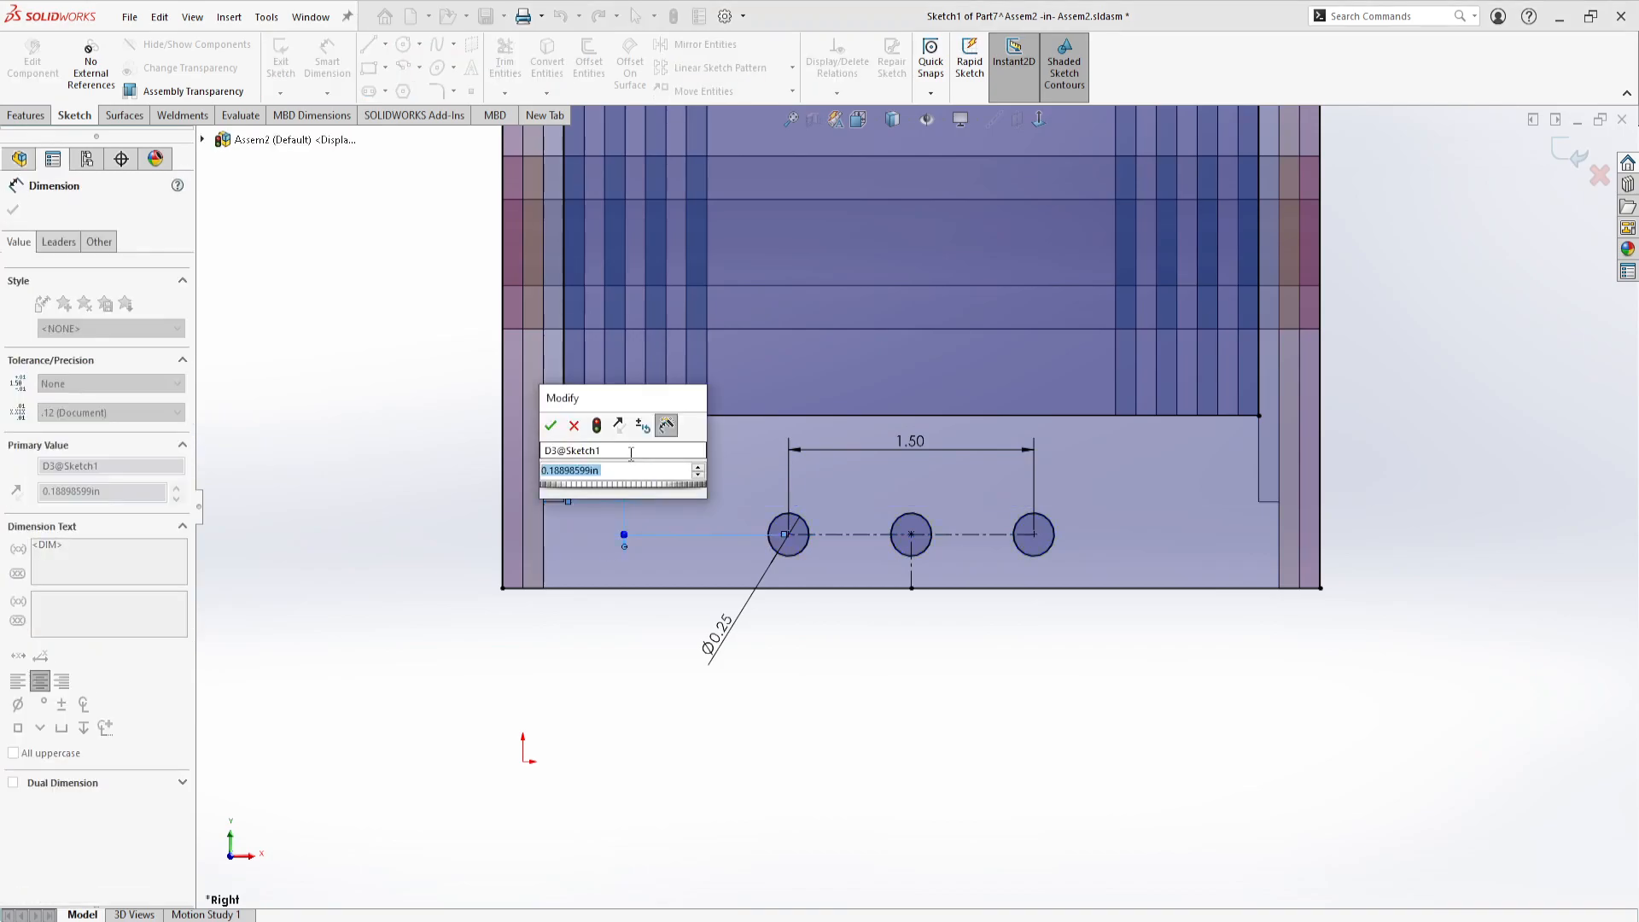
text(.125)
key(Return)
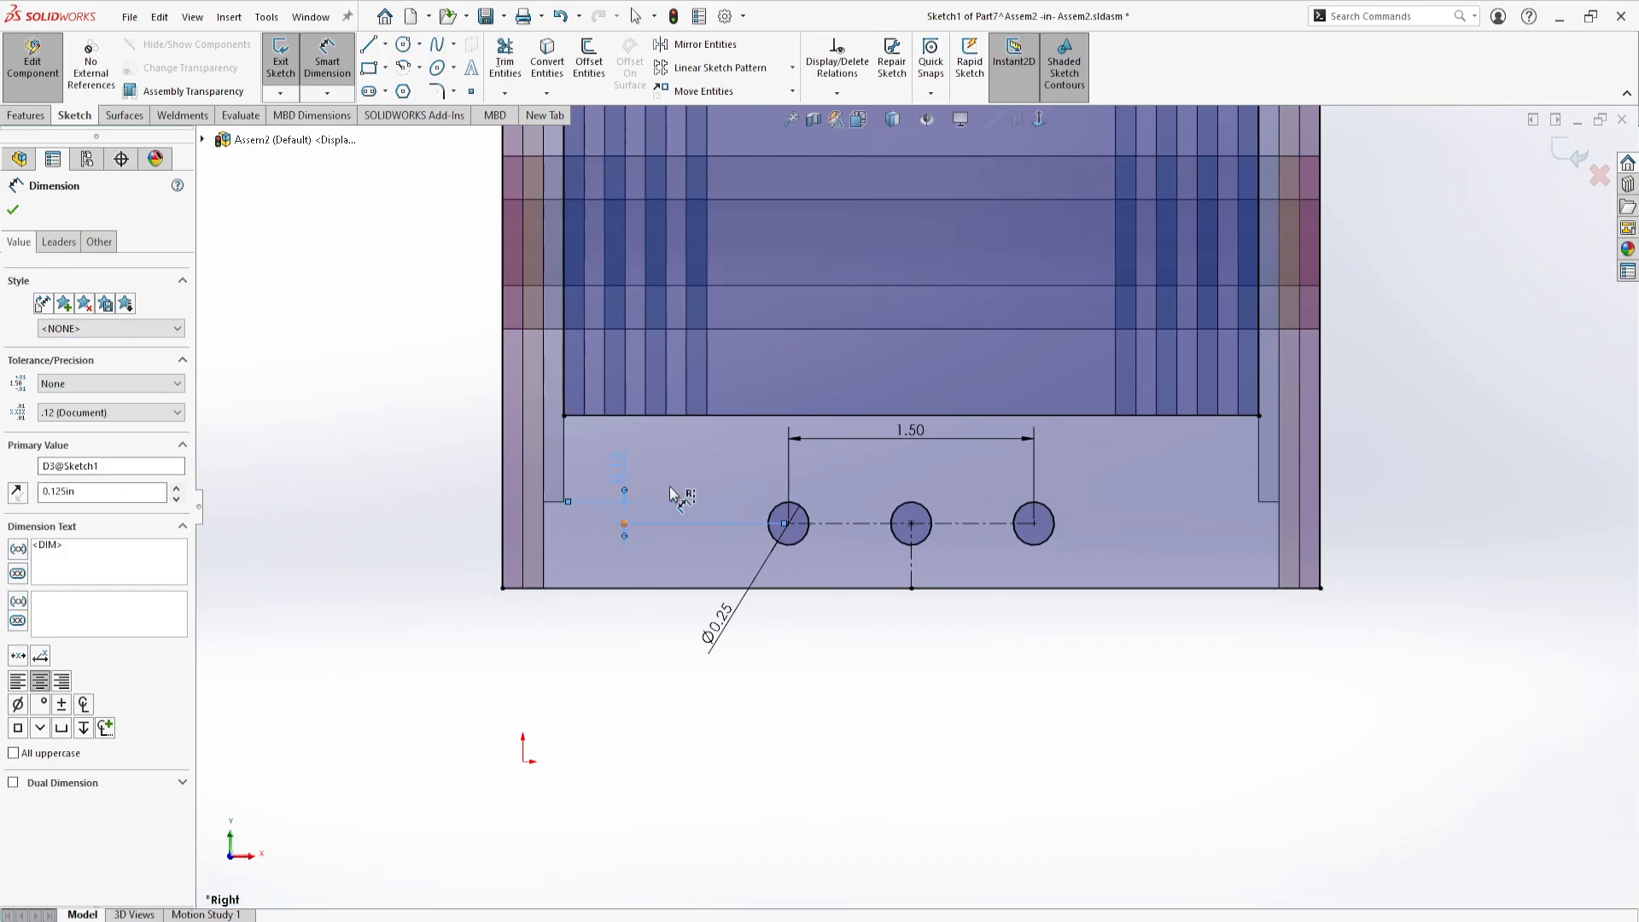
click(18, 495)
click(18, 495)
click(18, 495)
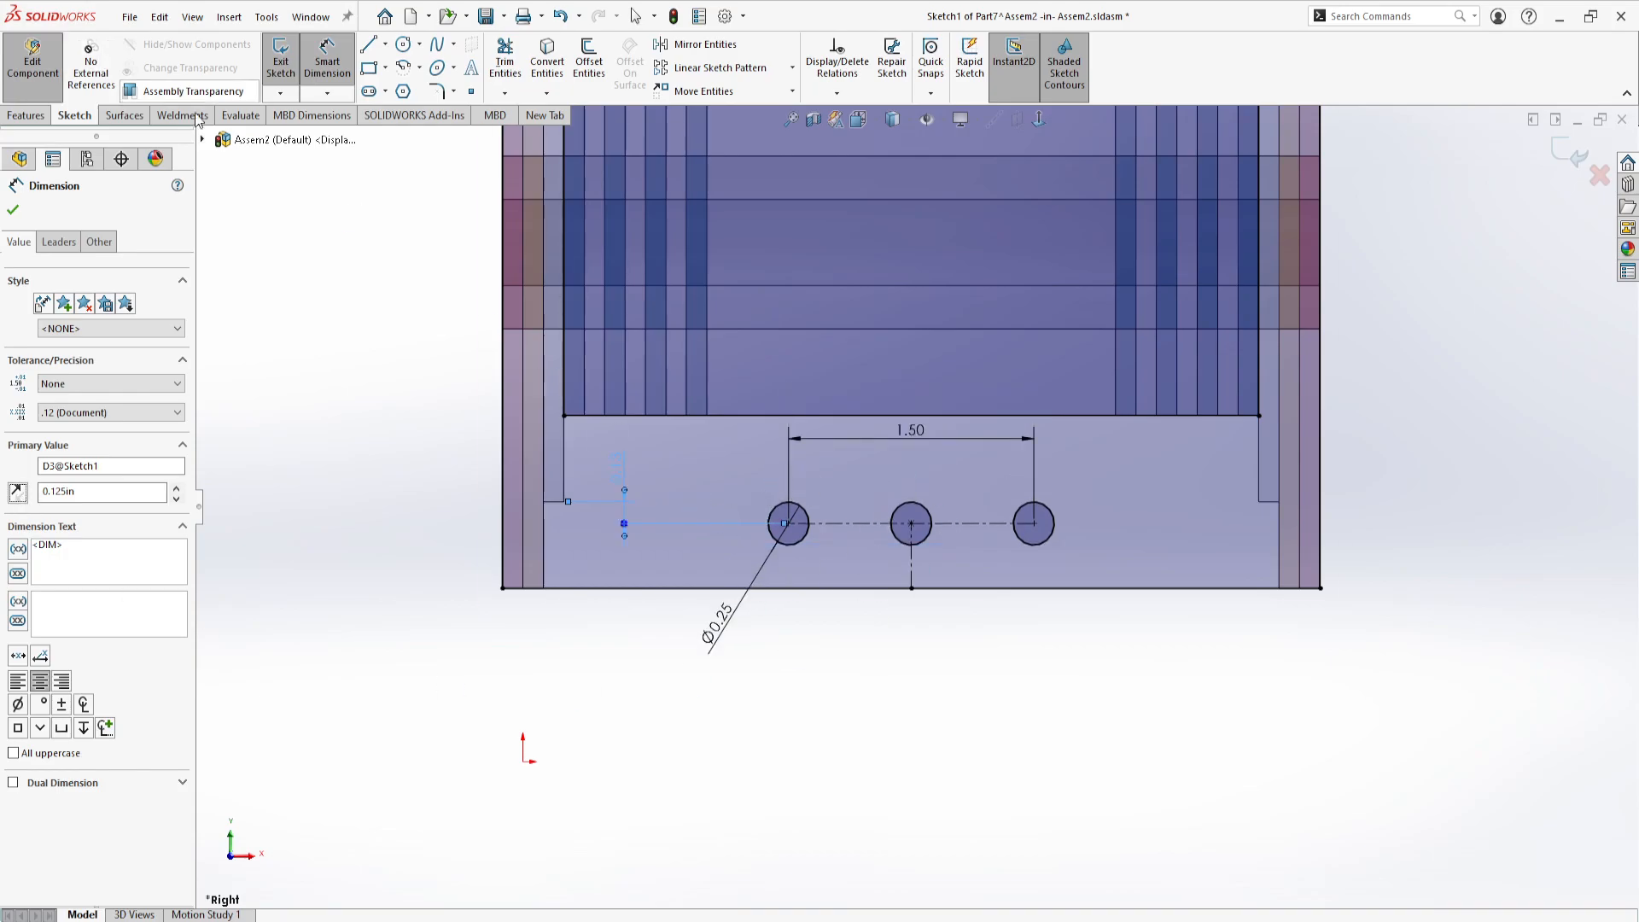
click(281, 58)
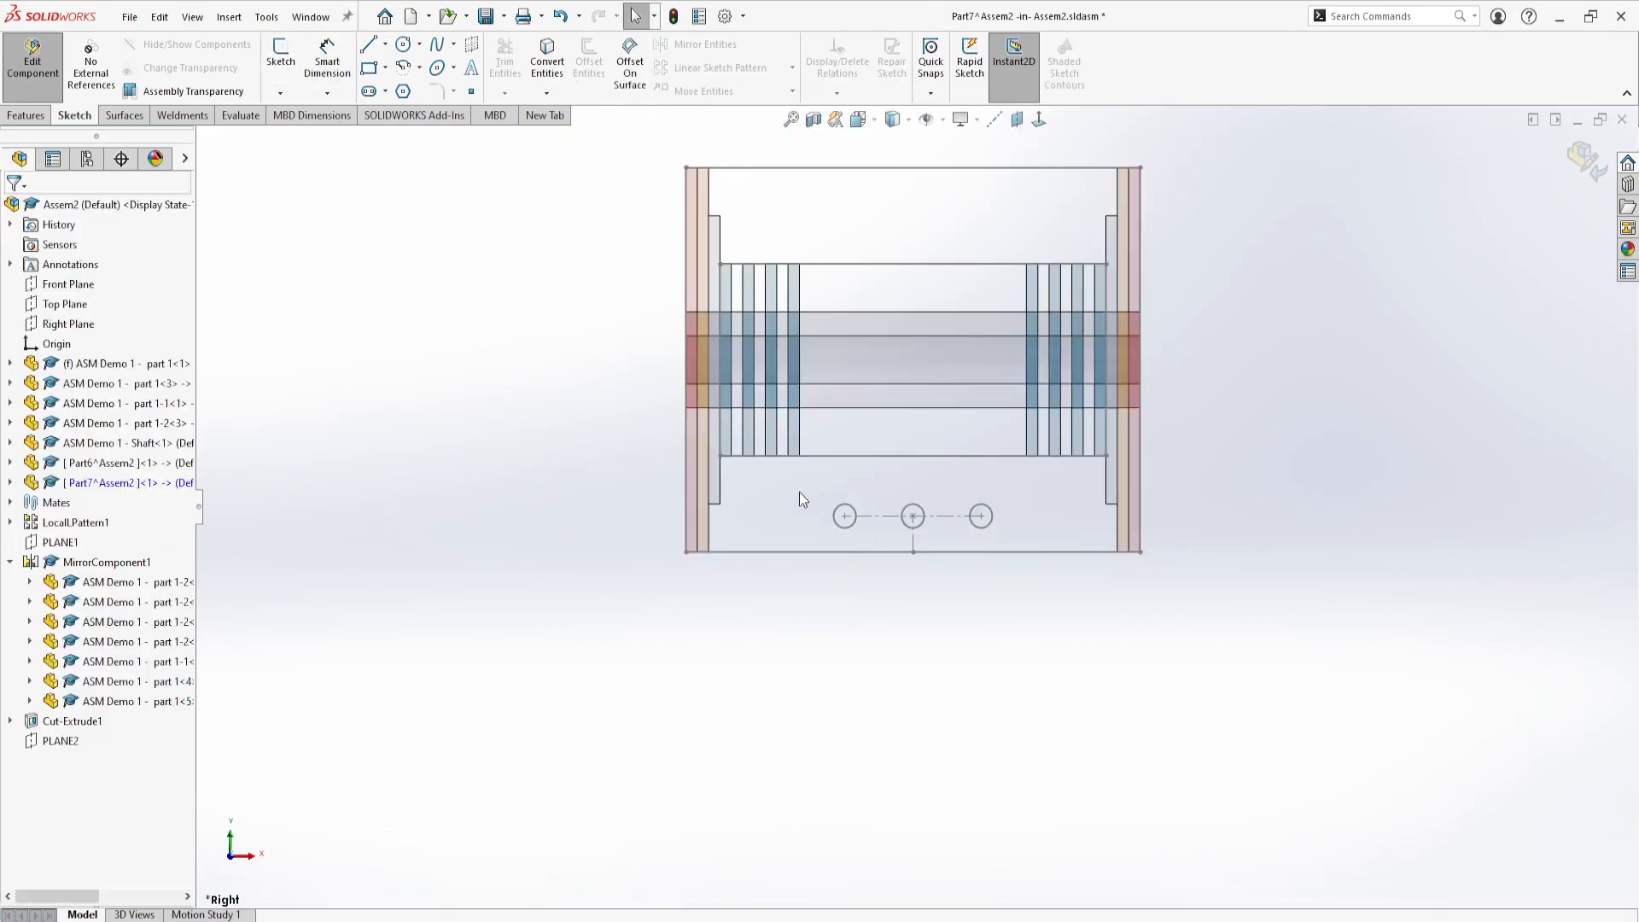
middle_drag(854, 291, 897, 202)
click(43, 114)
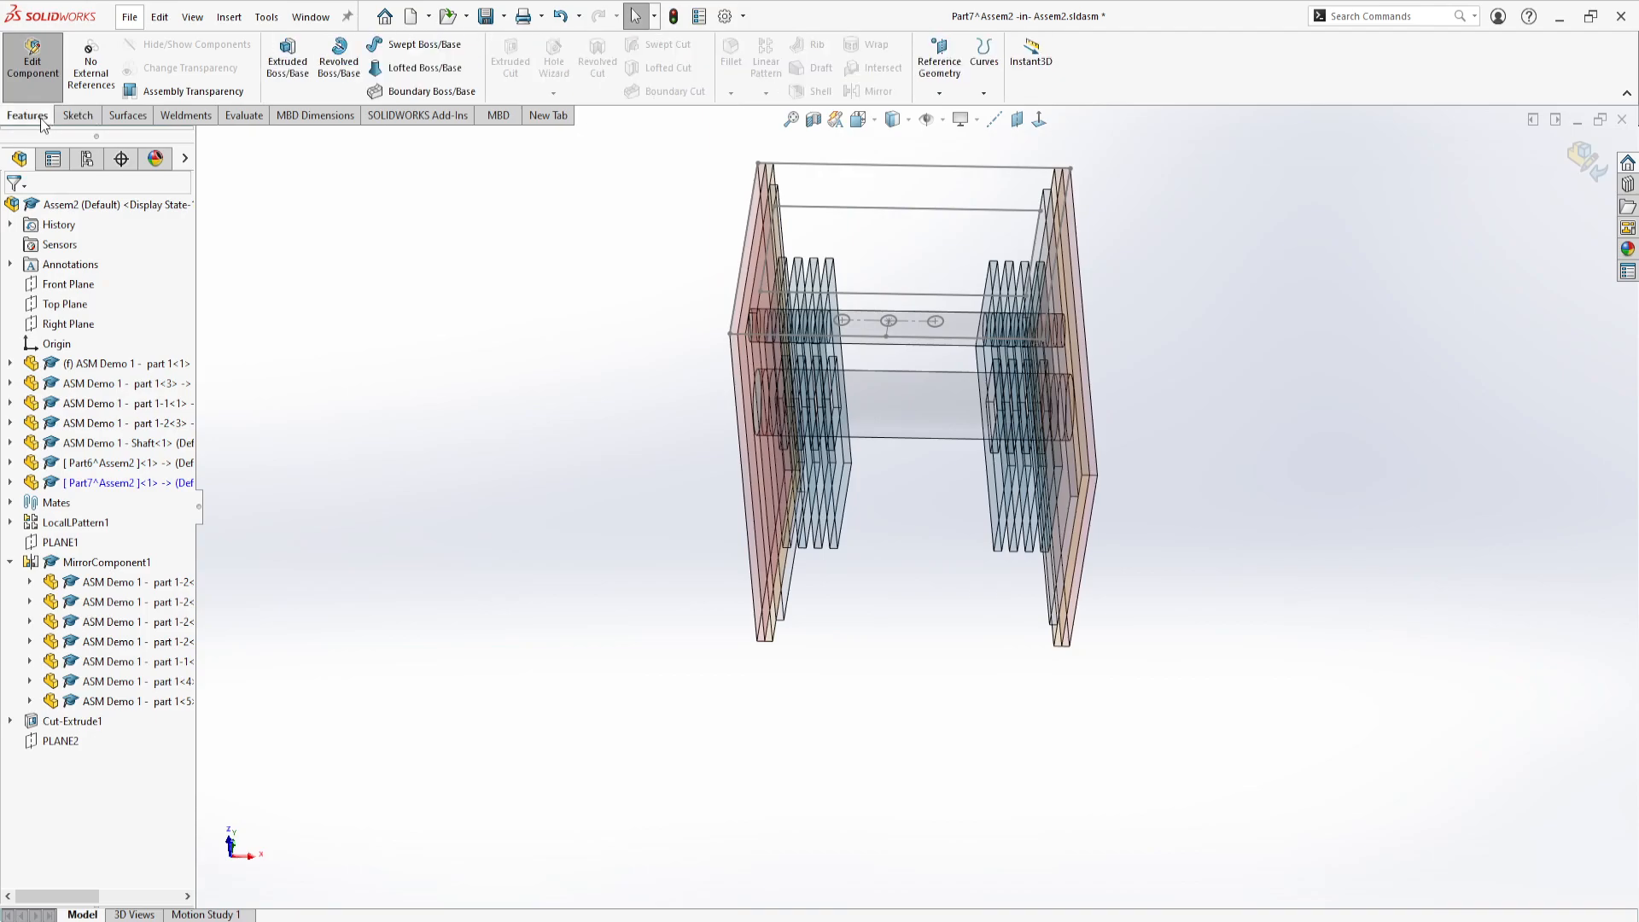
click(300, 65)
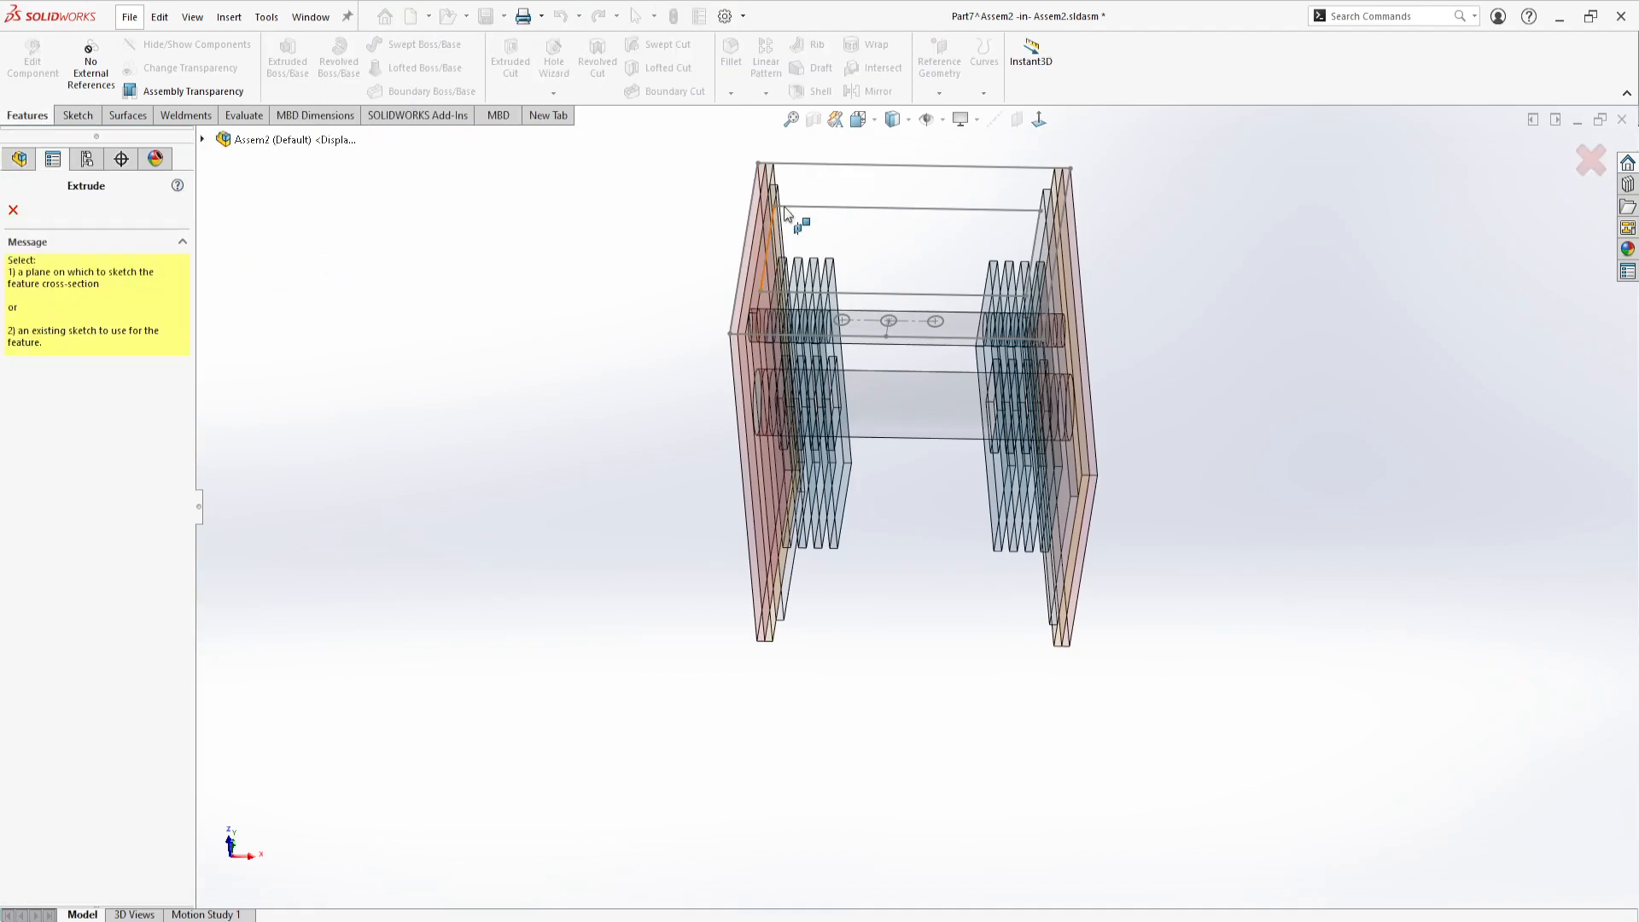
click(824, 211)
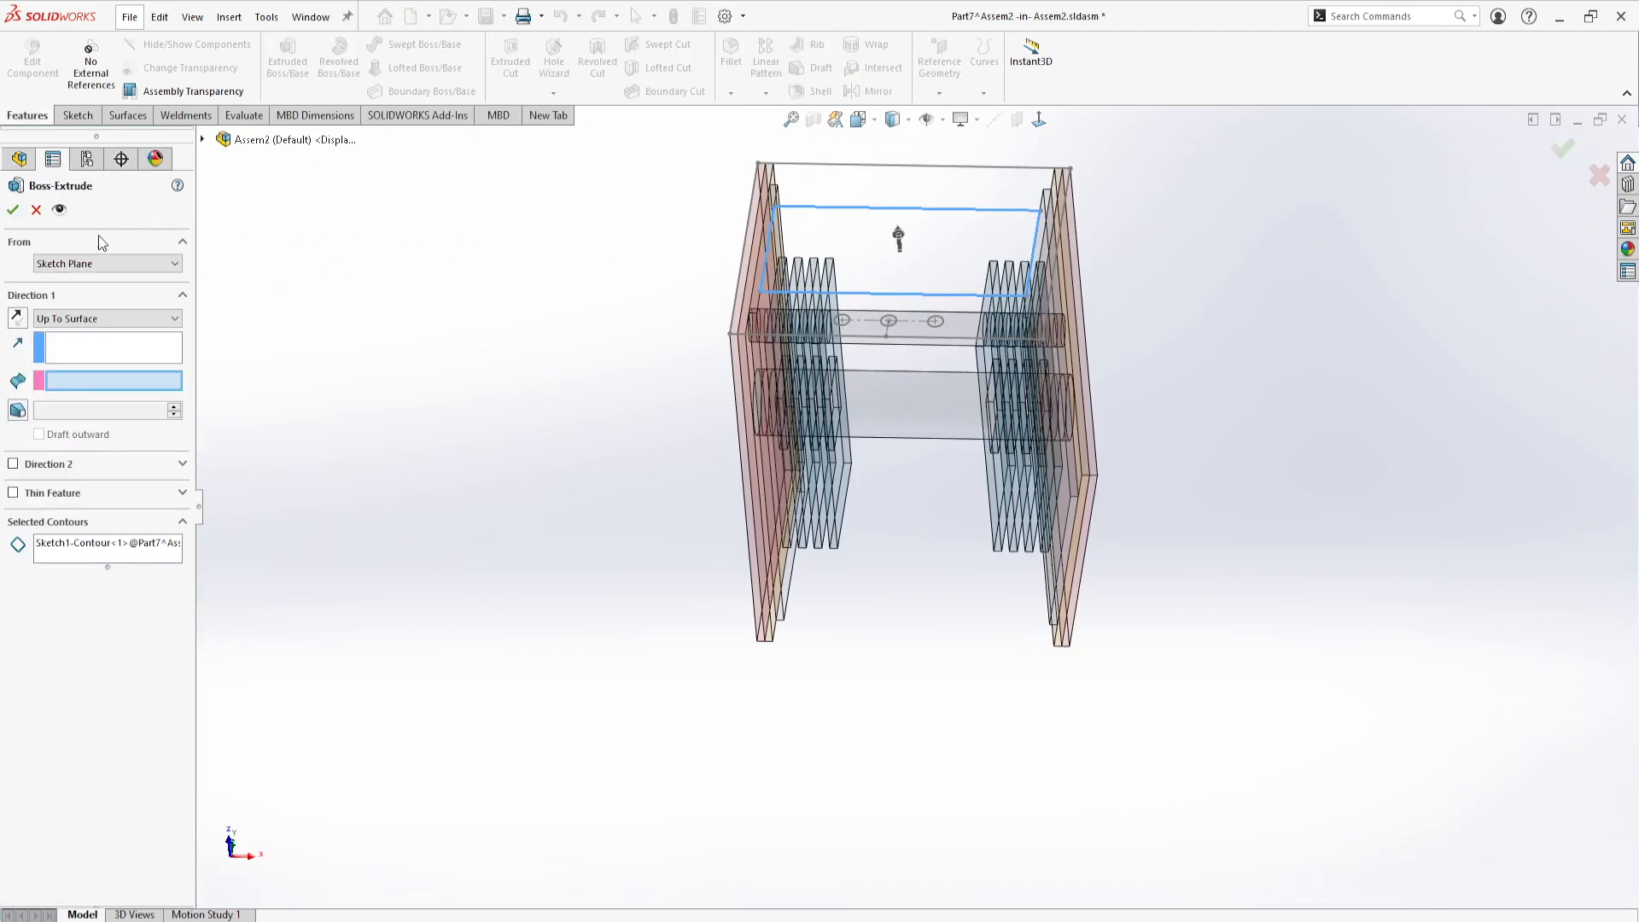
click(37, 212)
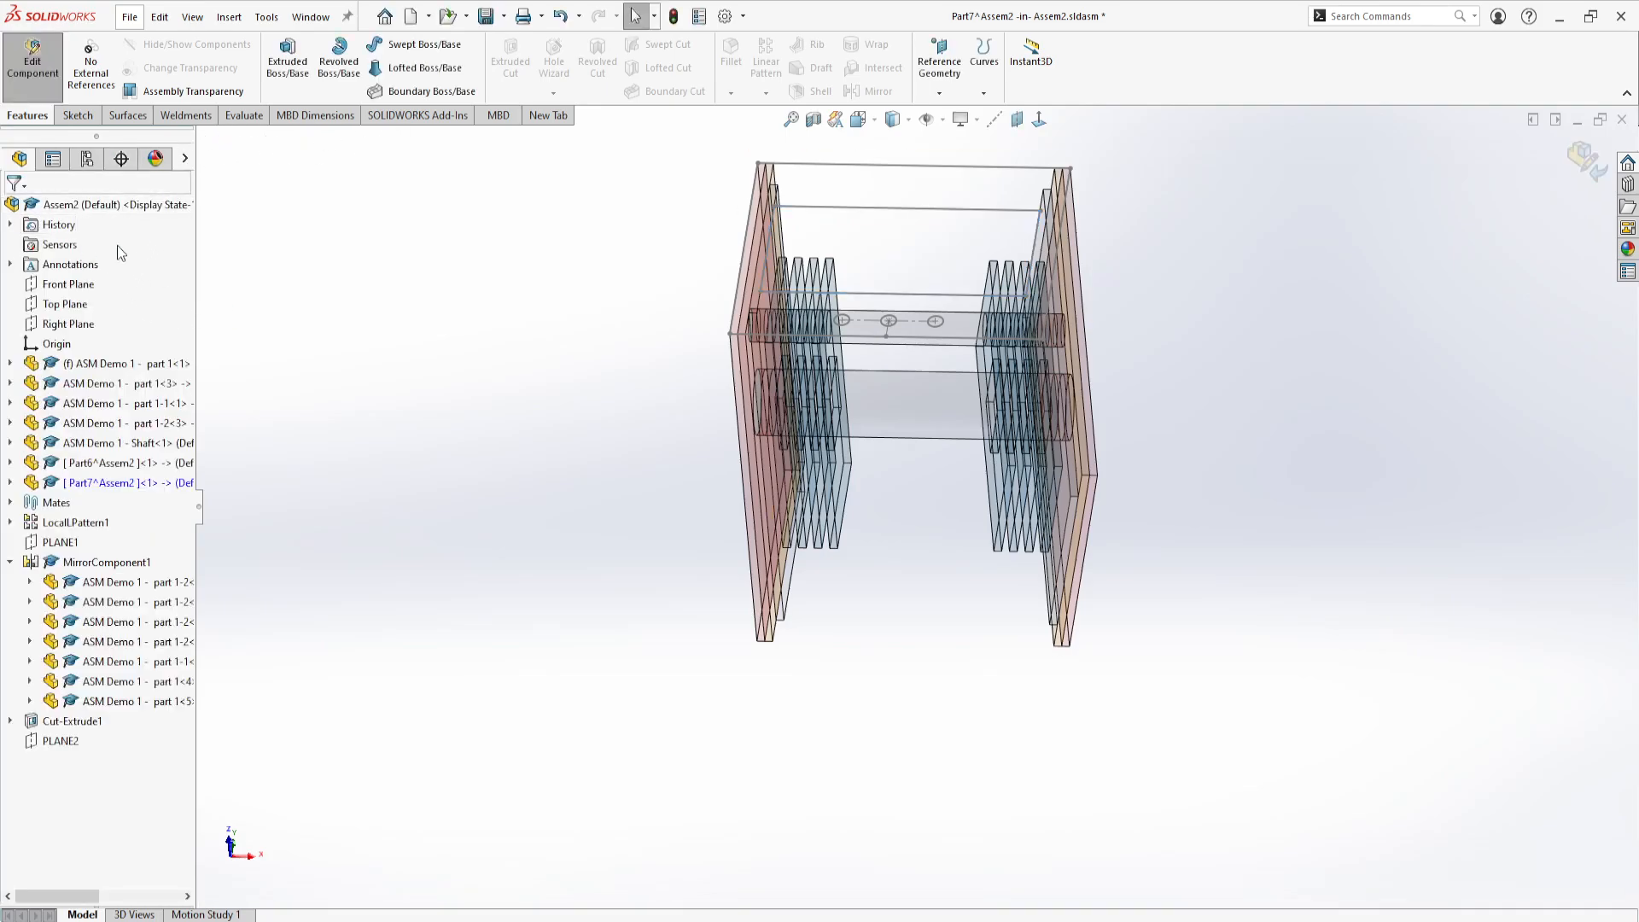
Start an extruded boss from Part7's Sketch1, using the frame region around the inner opening and three holes as the contour.
click(10, 482)
click(81, 681)
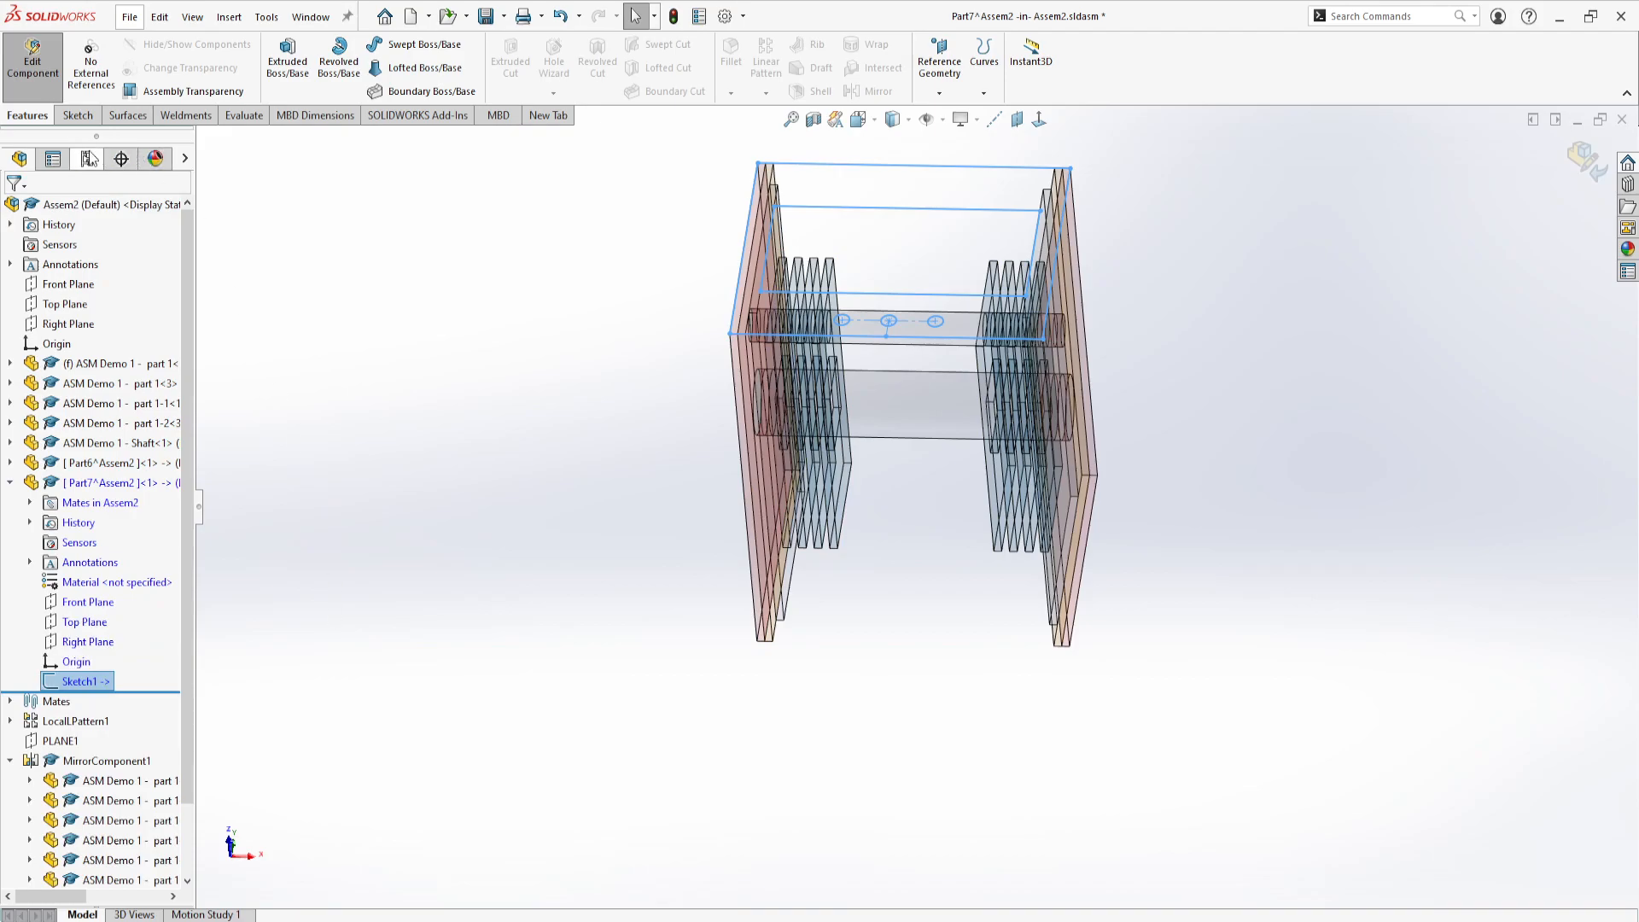
click(288, 56)
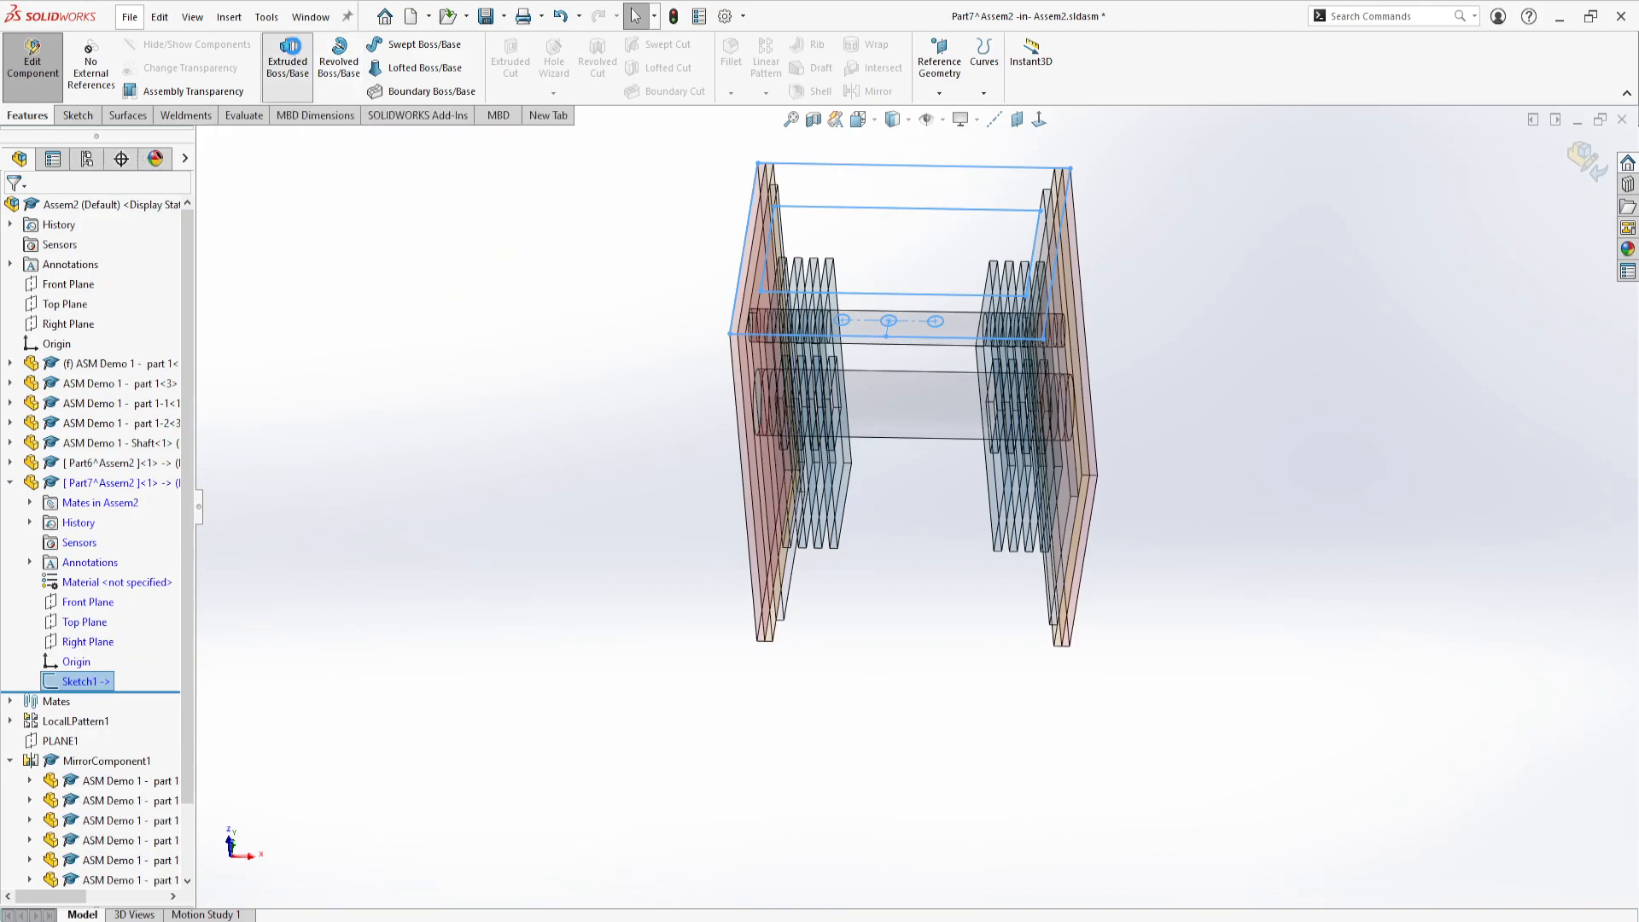
click(94, 523)
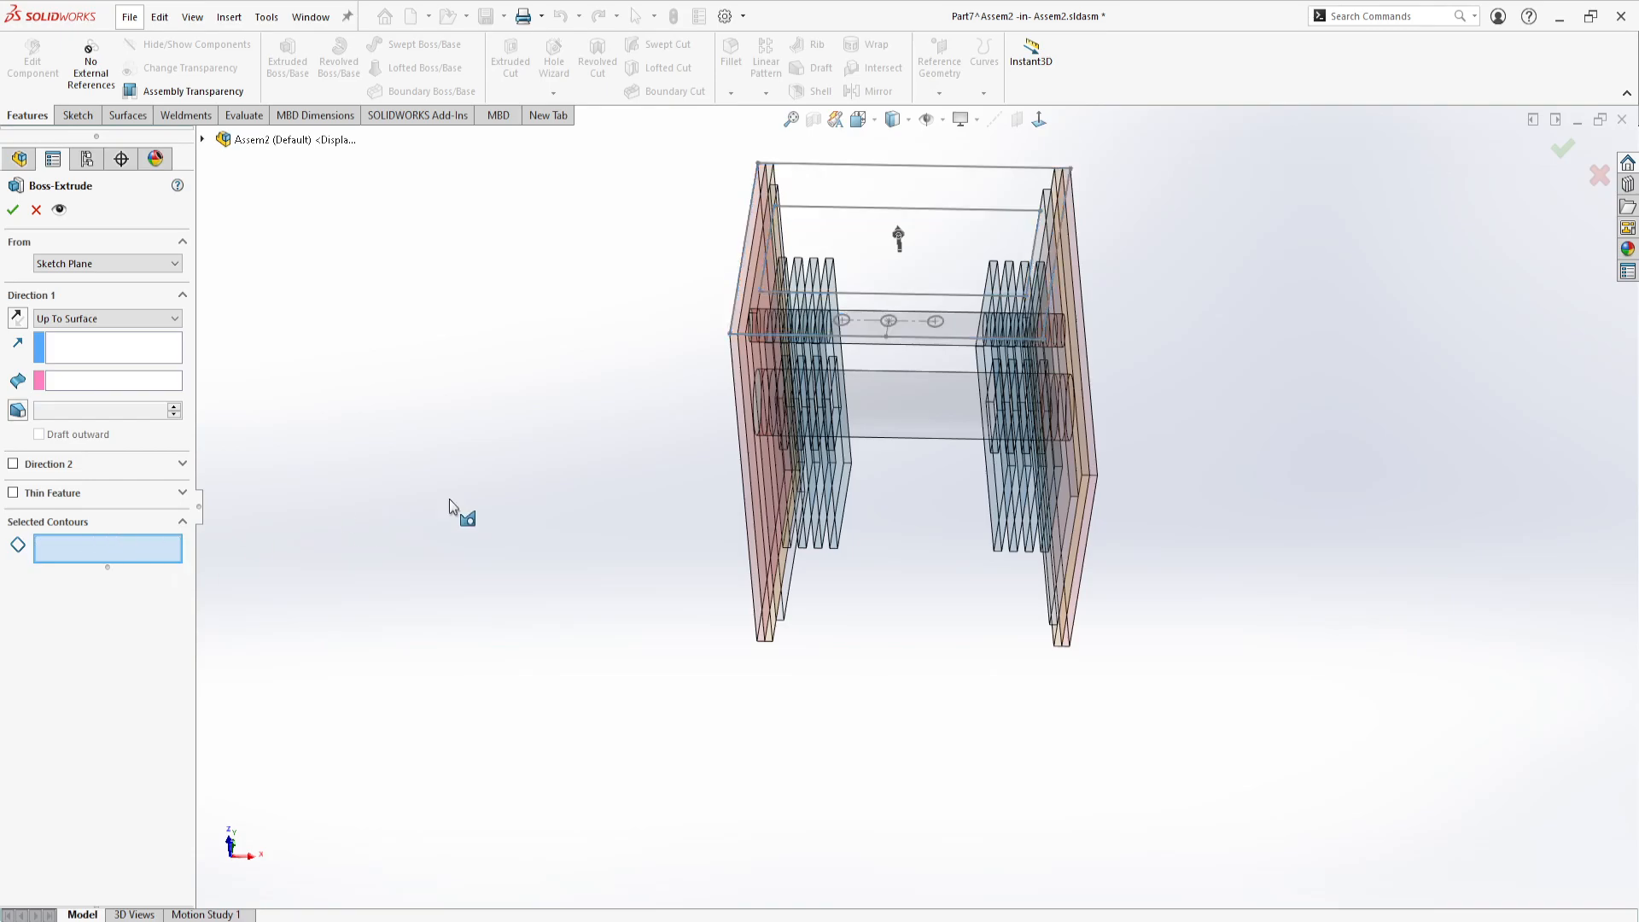
scroll(870, 213, down, 3)
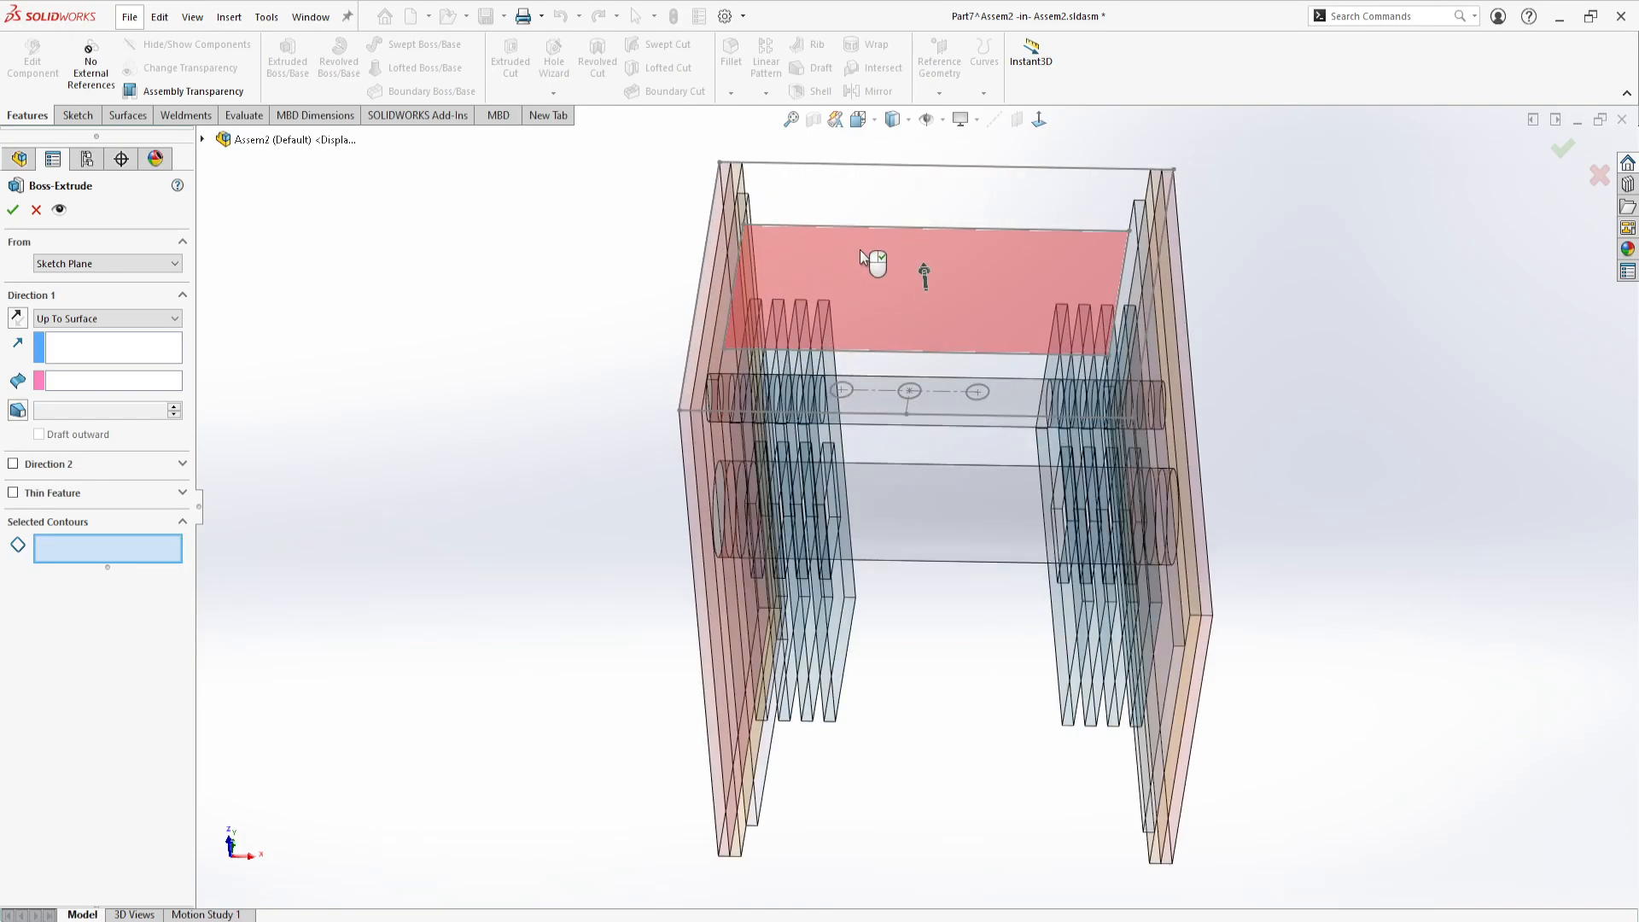
click(806, 193)
middle_drag(892, 404, 893, 326)
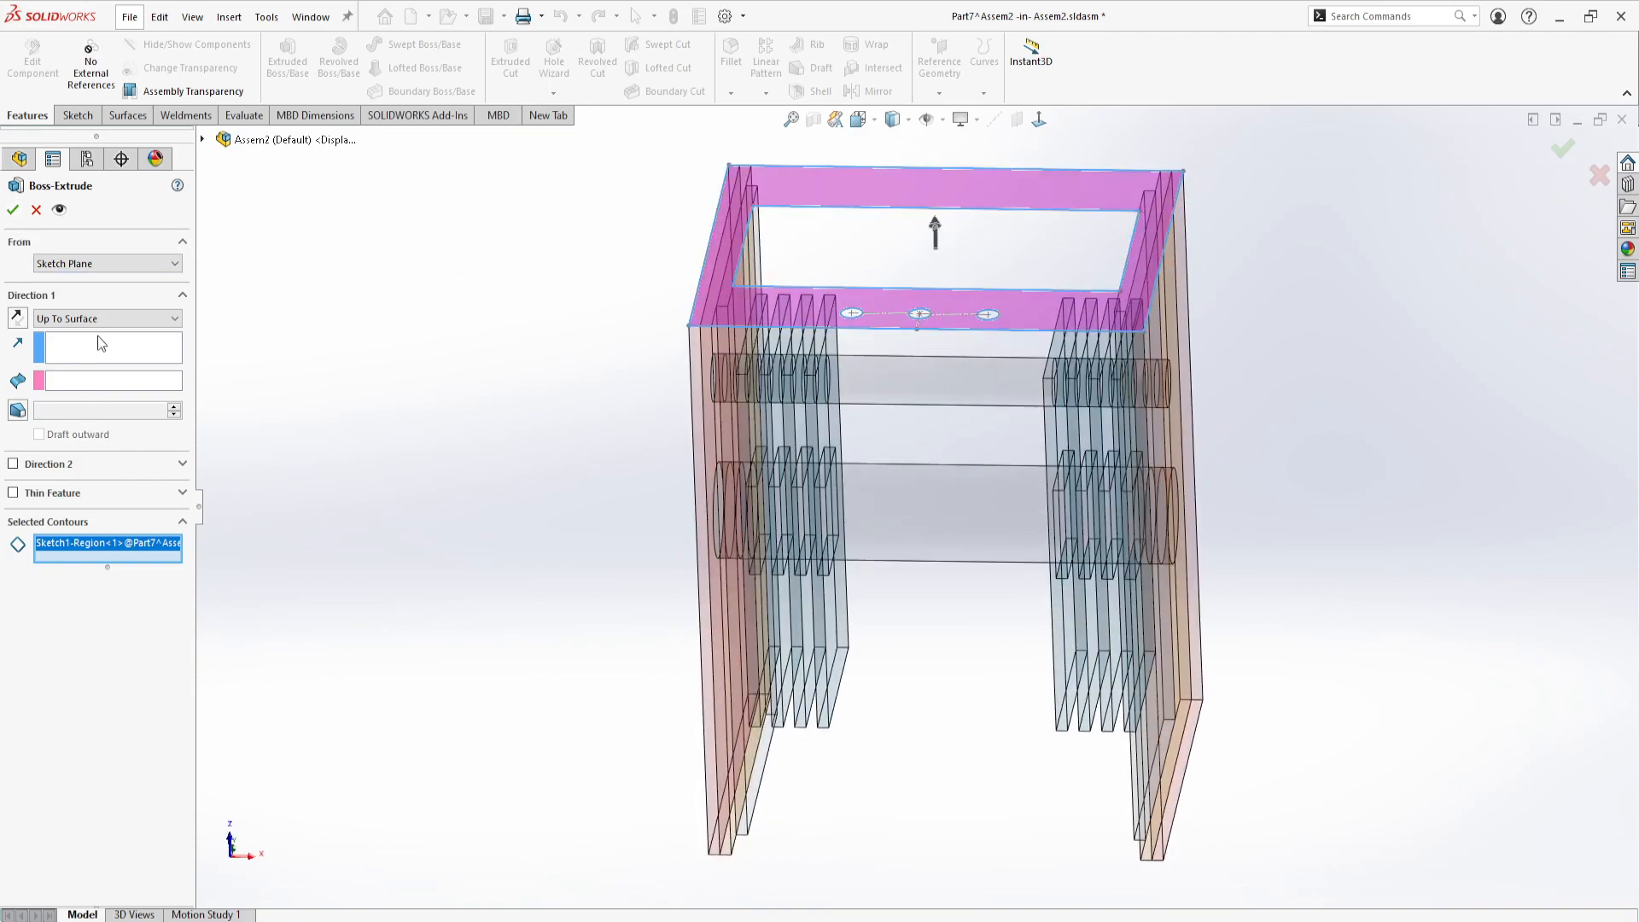
Extrude the frame region with a Blind depth of 0.25 in and return from part editing to the assembly.
click(77, 318)
click(68, 333)
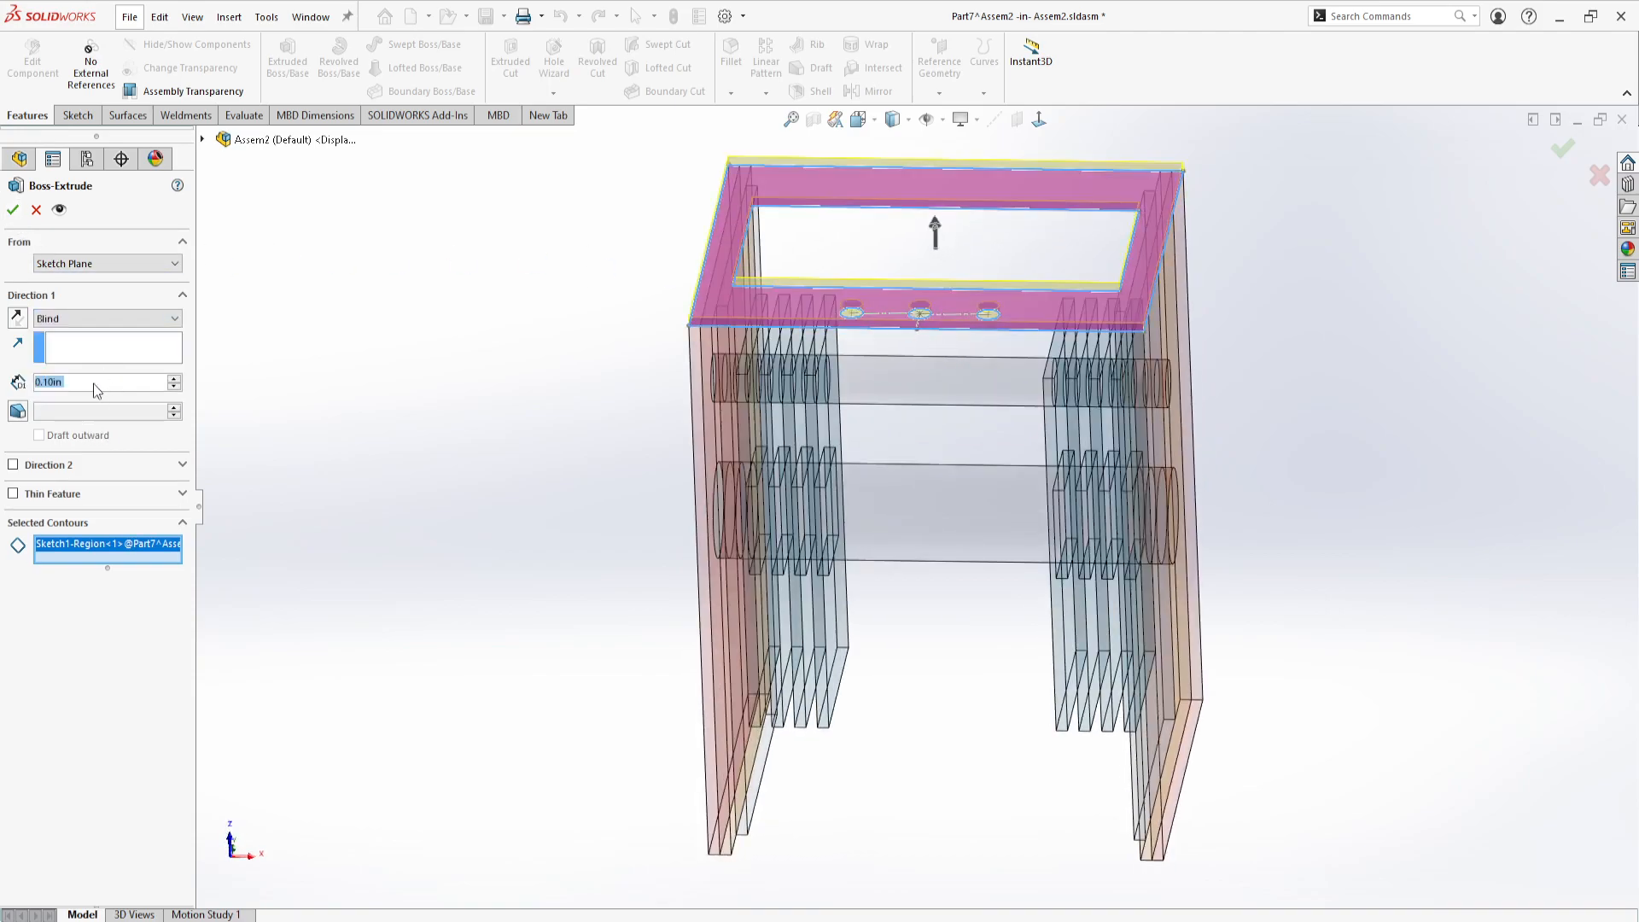
text(0.25)
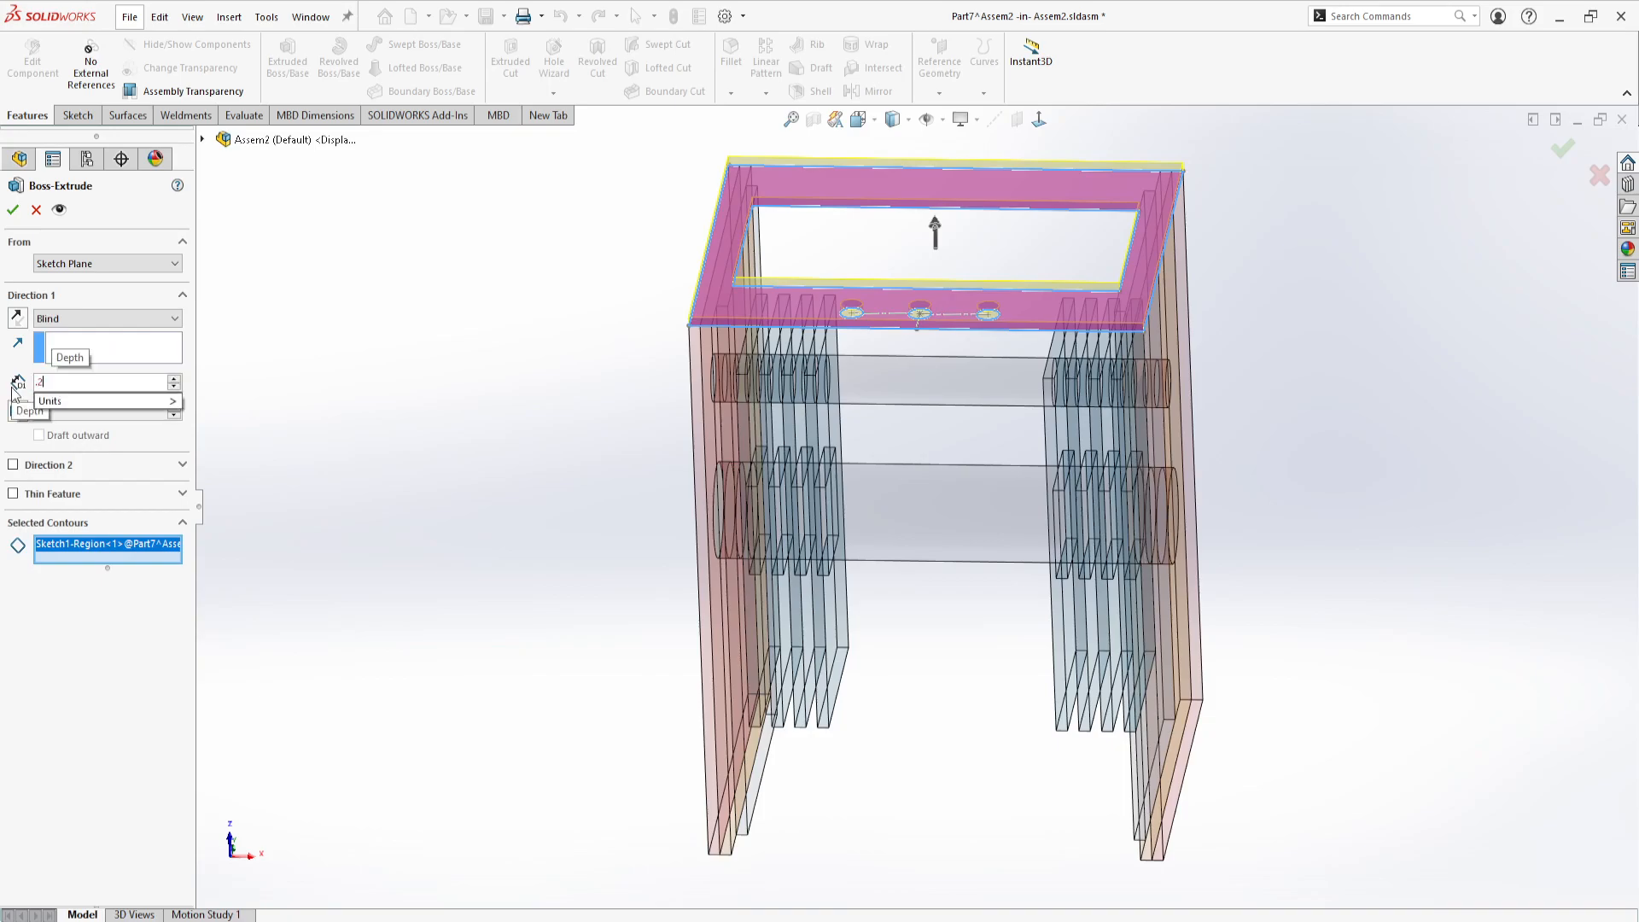
key(Return)
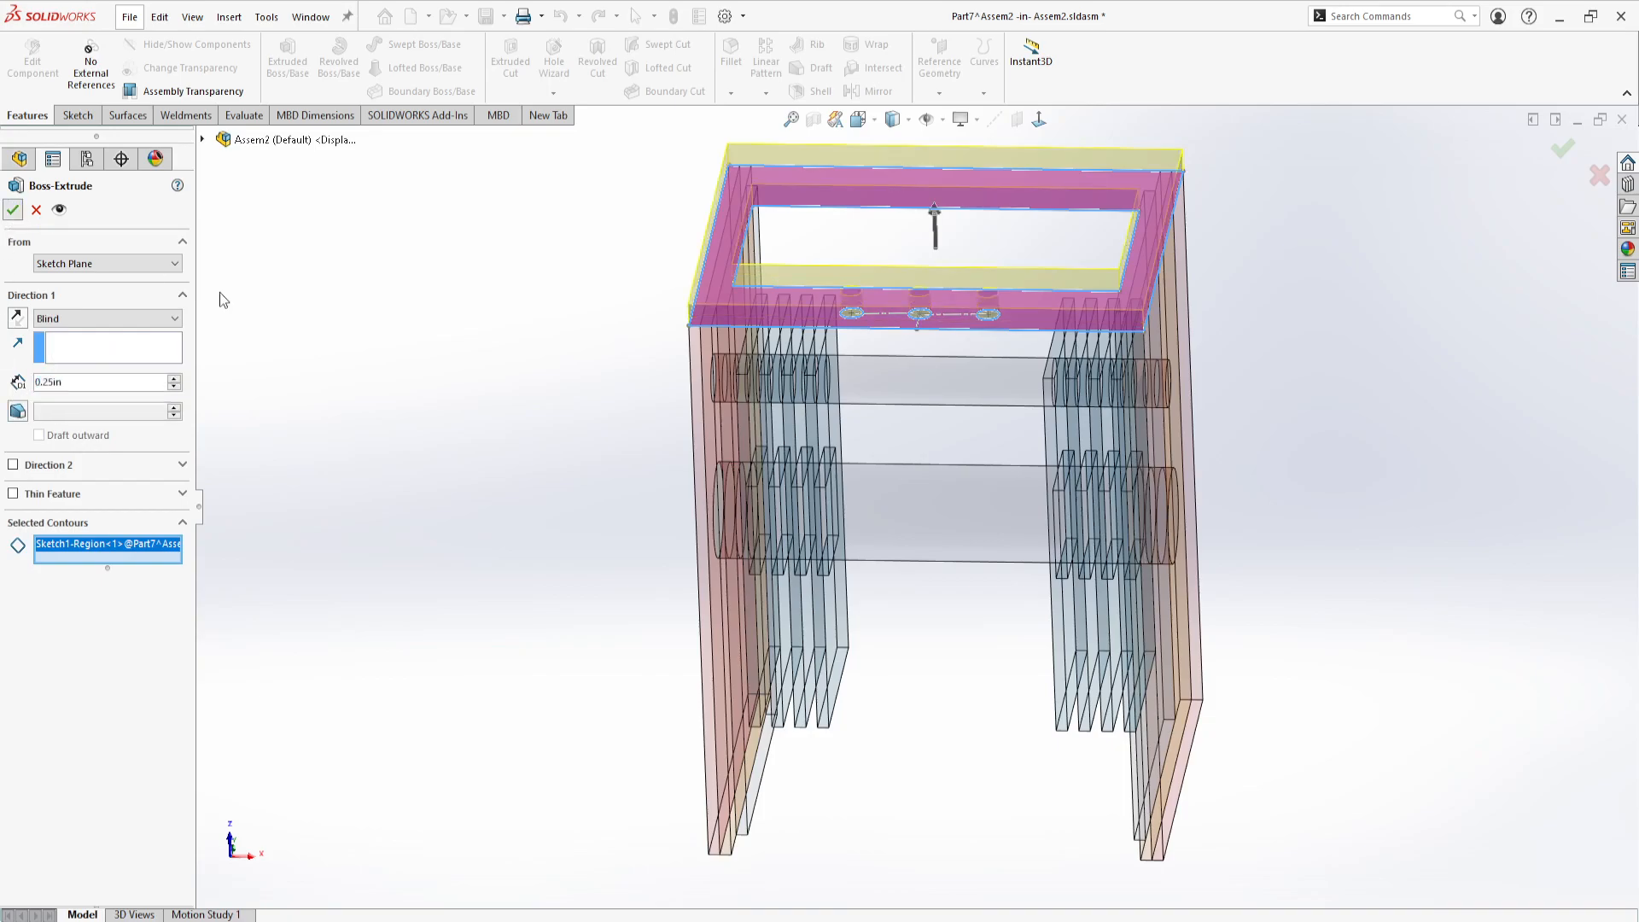
click(13, 209)
click(25, 75)
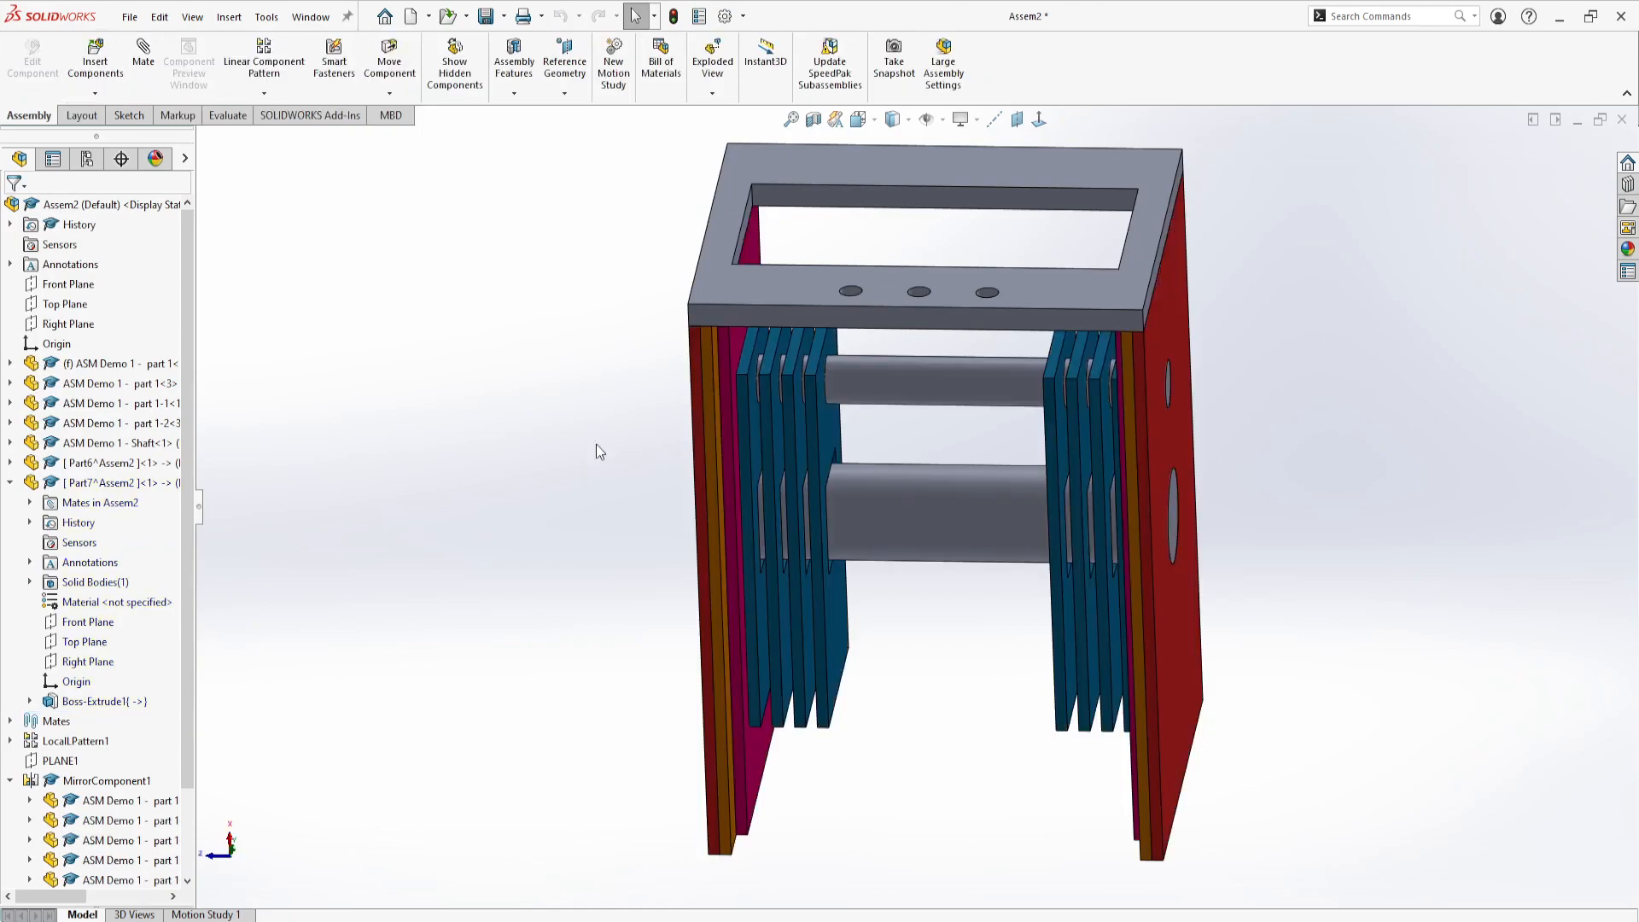
middle_drag(922, 540, 837, 578)
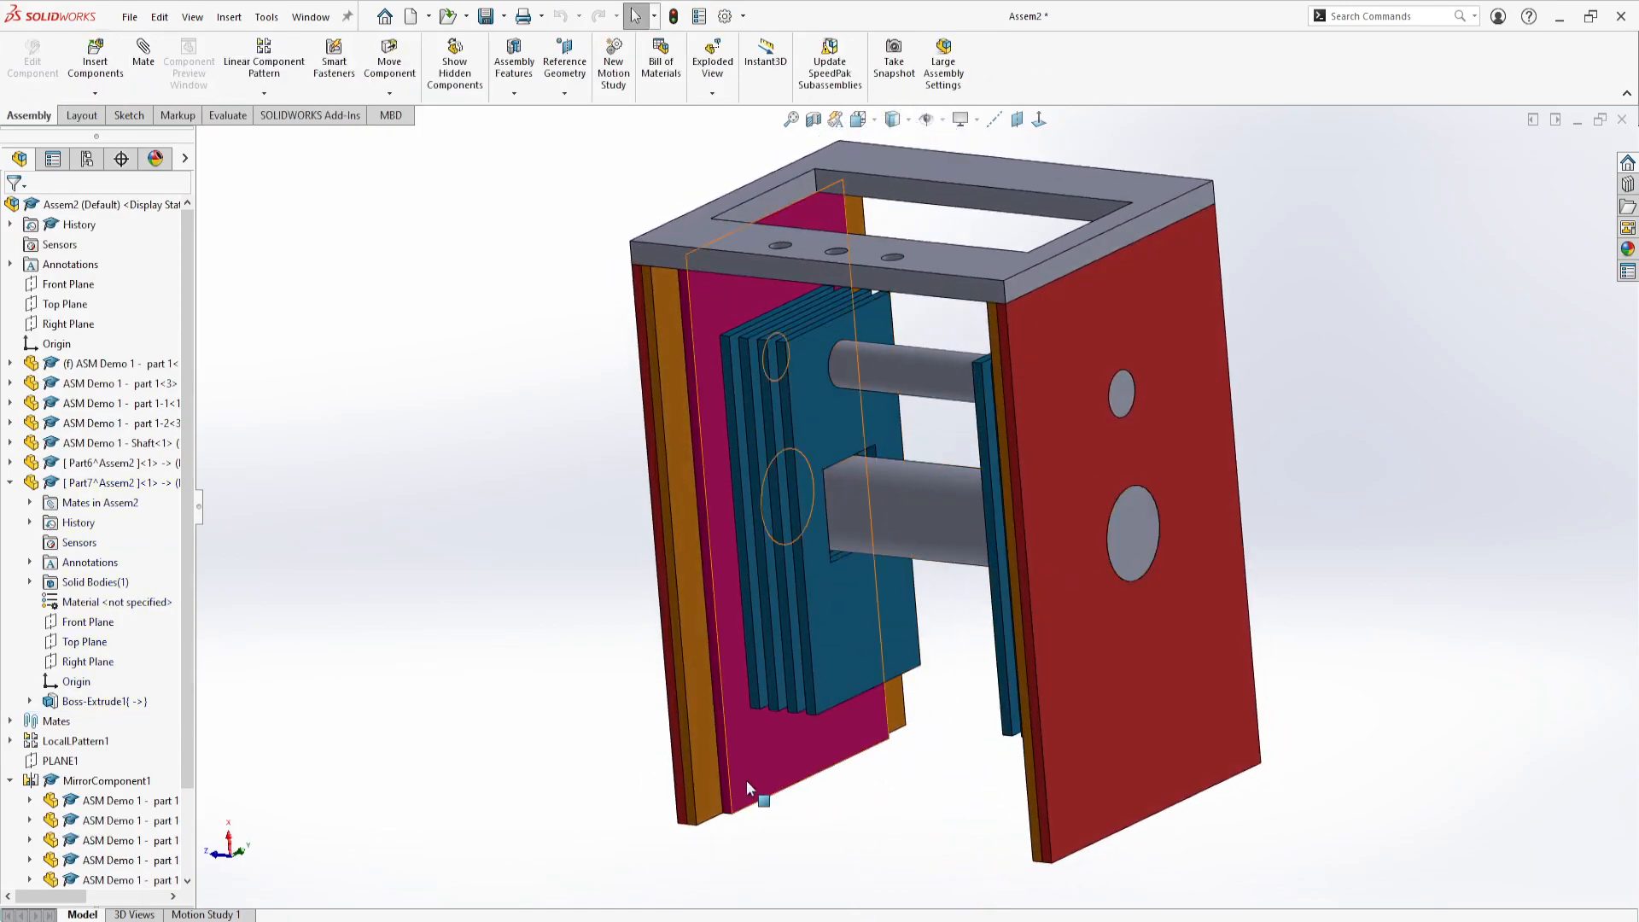
key(z)
key(z)
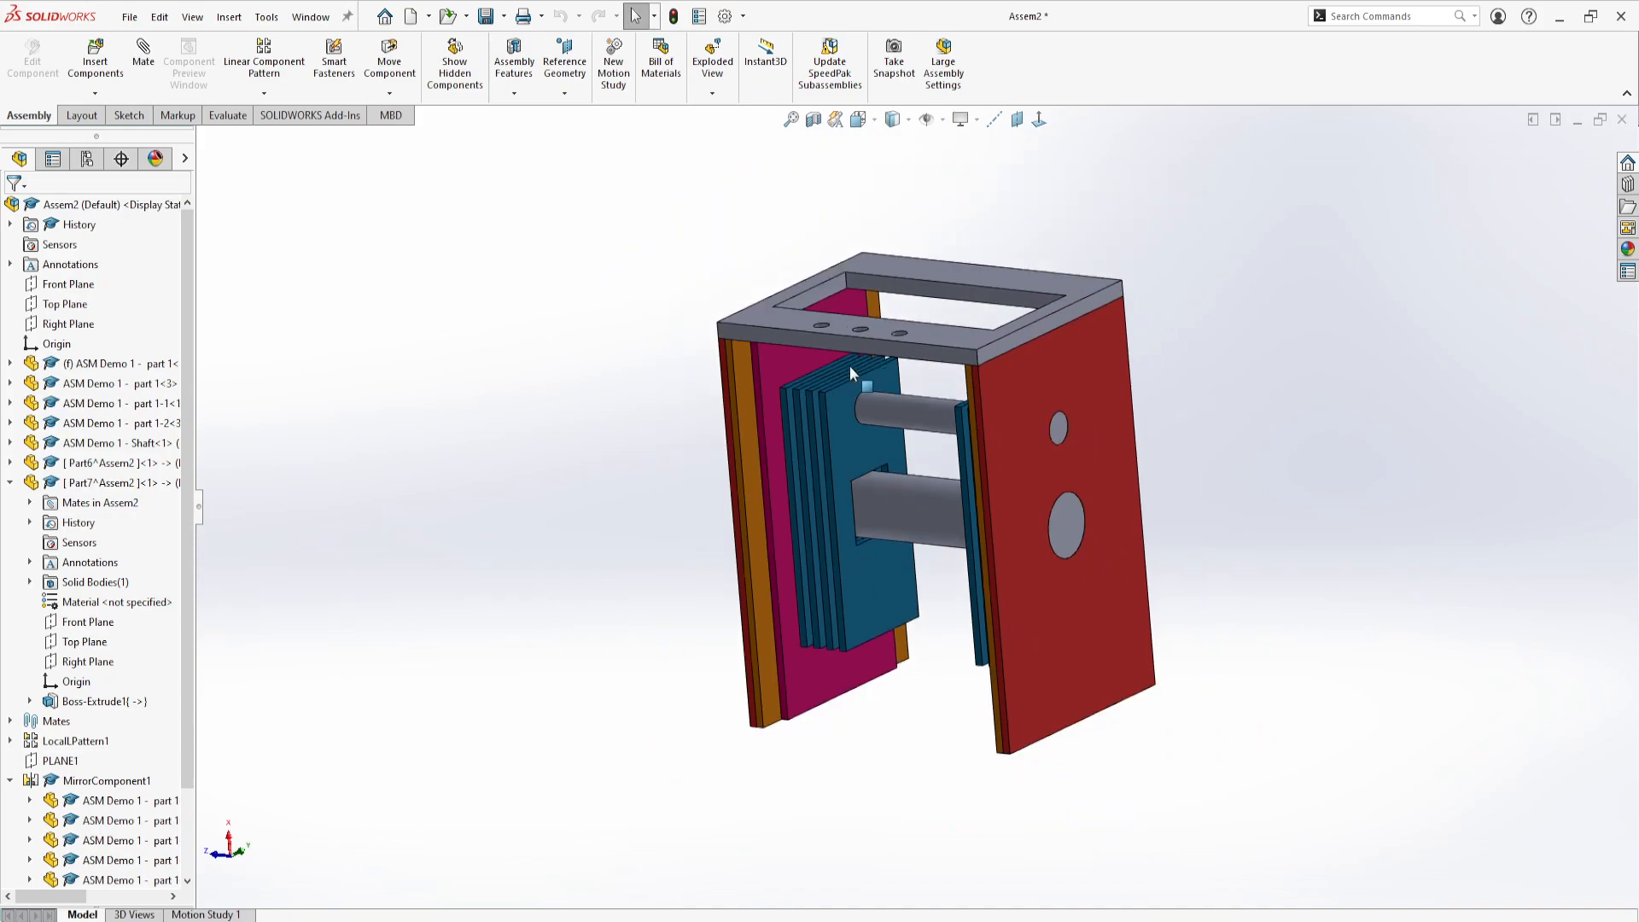
click(513, 94)
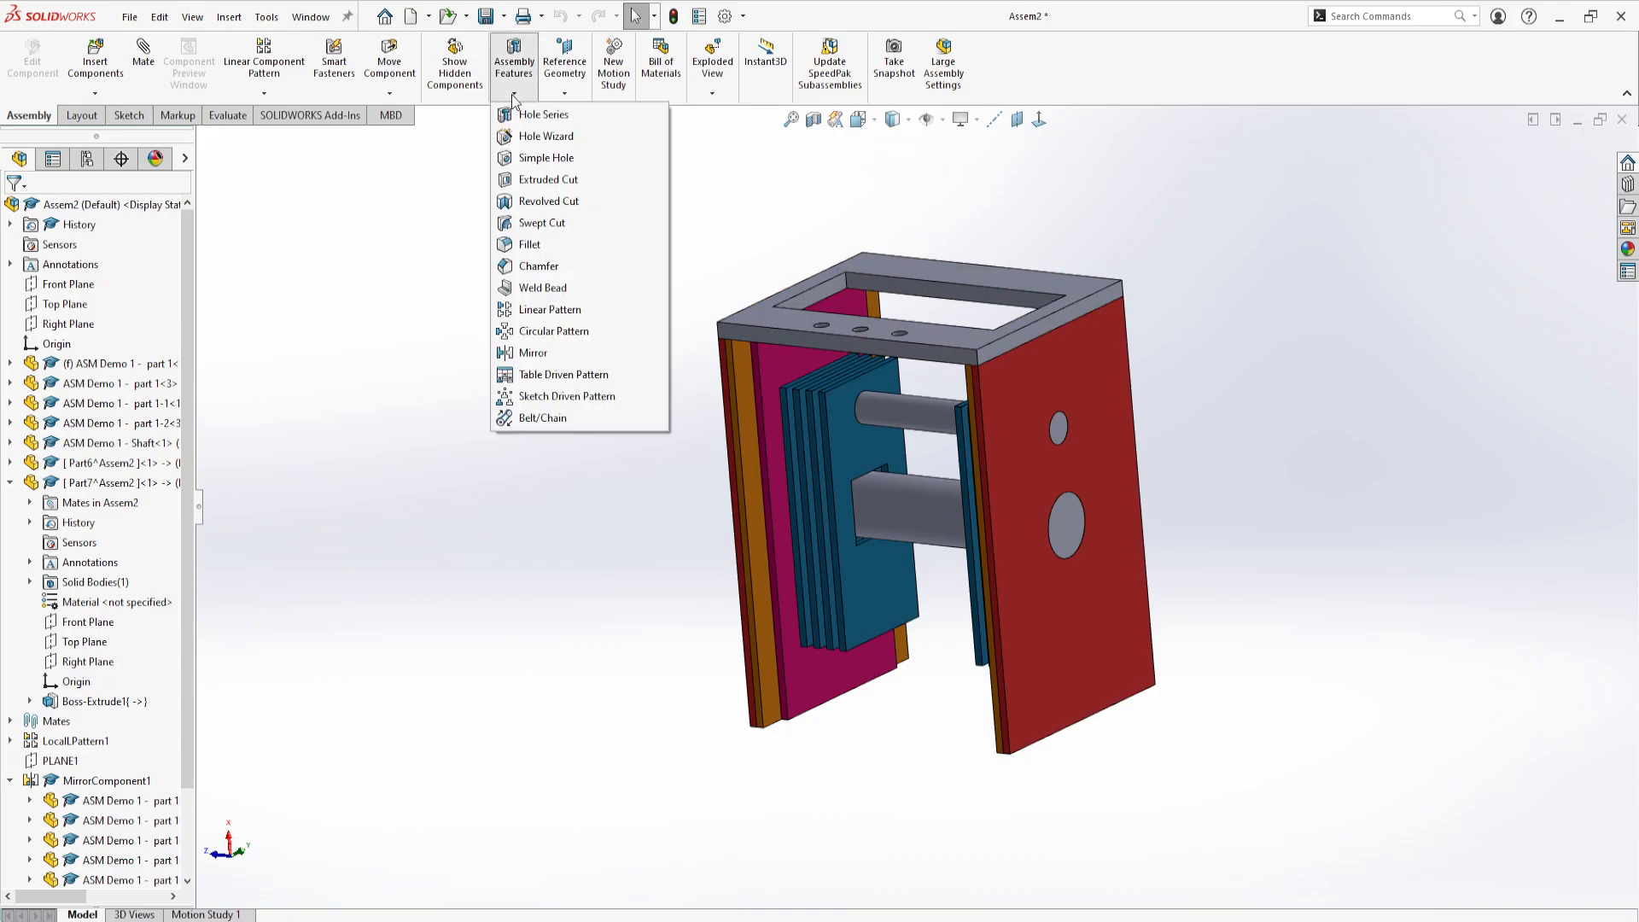
click(333, 244)
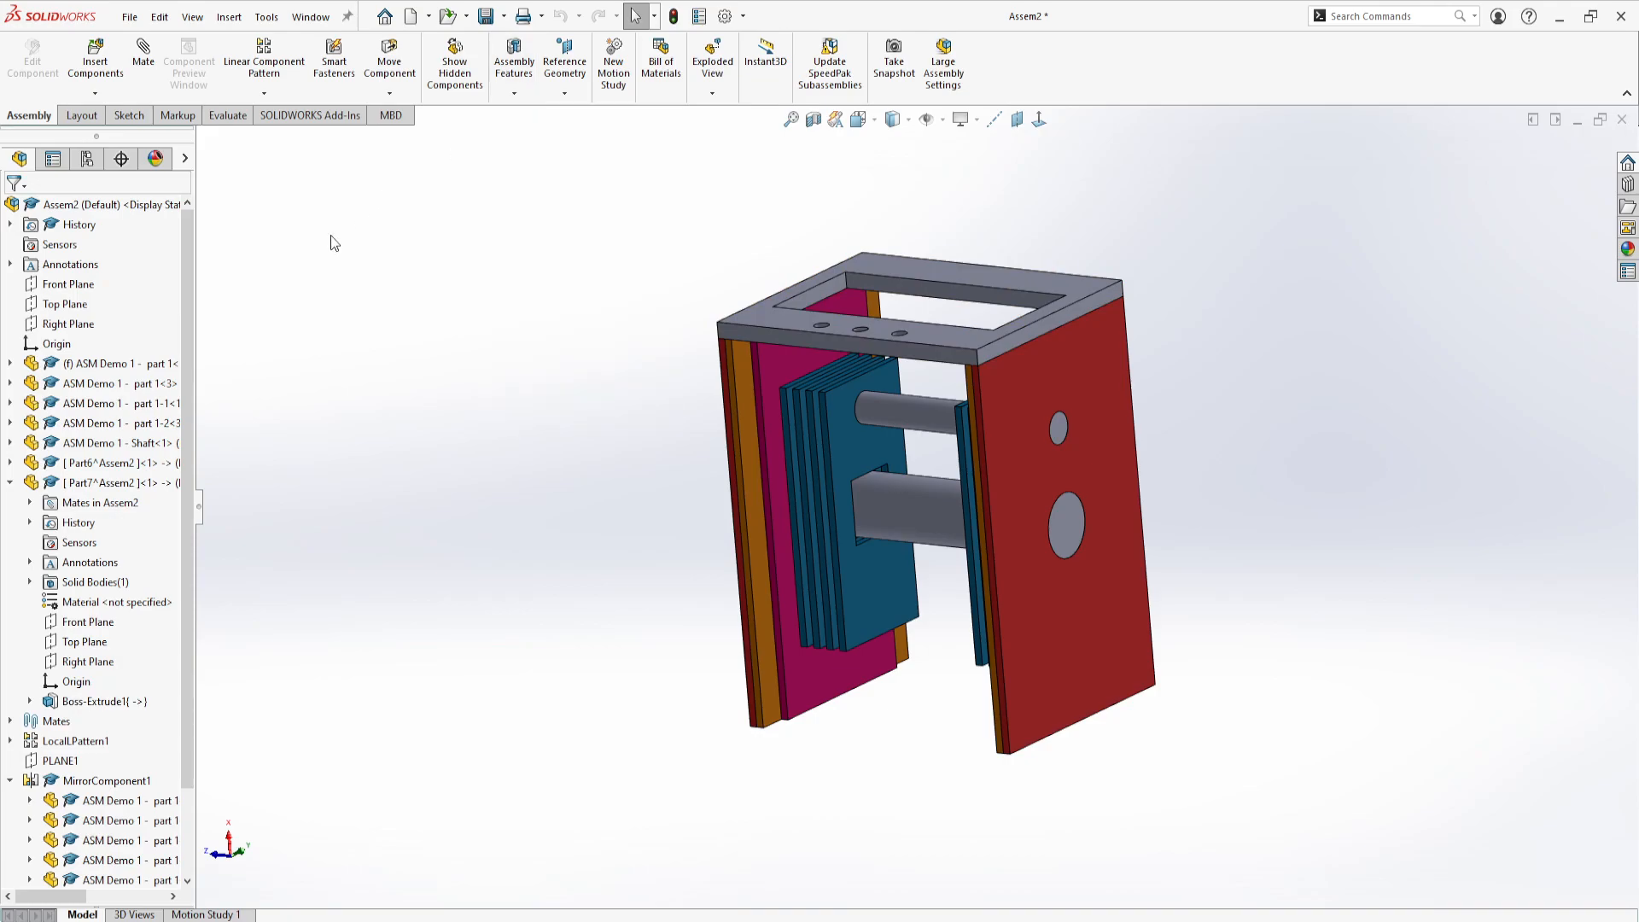
Set up a component mirror of the Part7 frame about PLANE2 and proceed to its orientation settings.
click(266, 94)
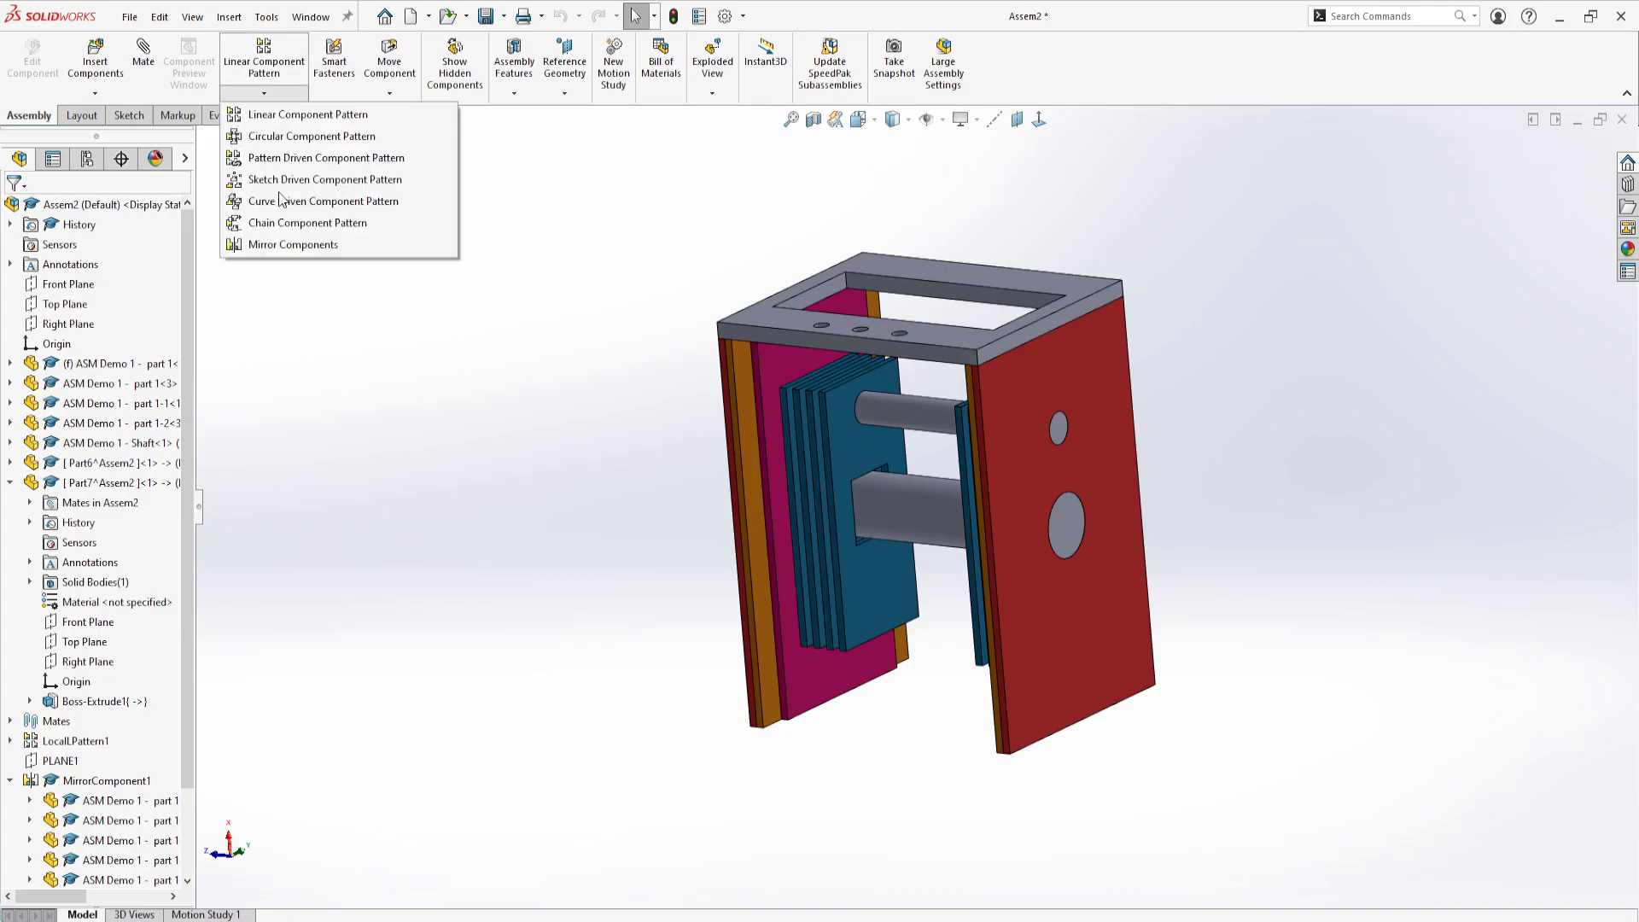
click(303, 245)
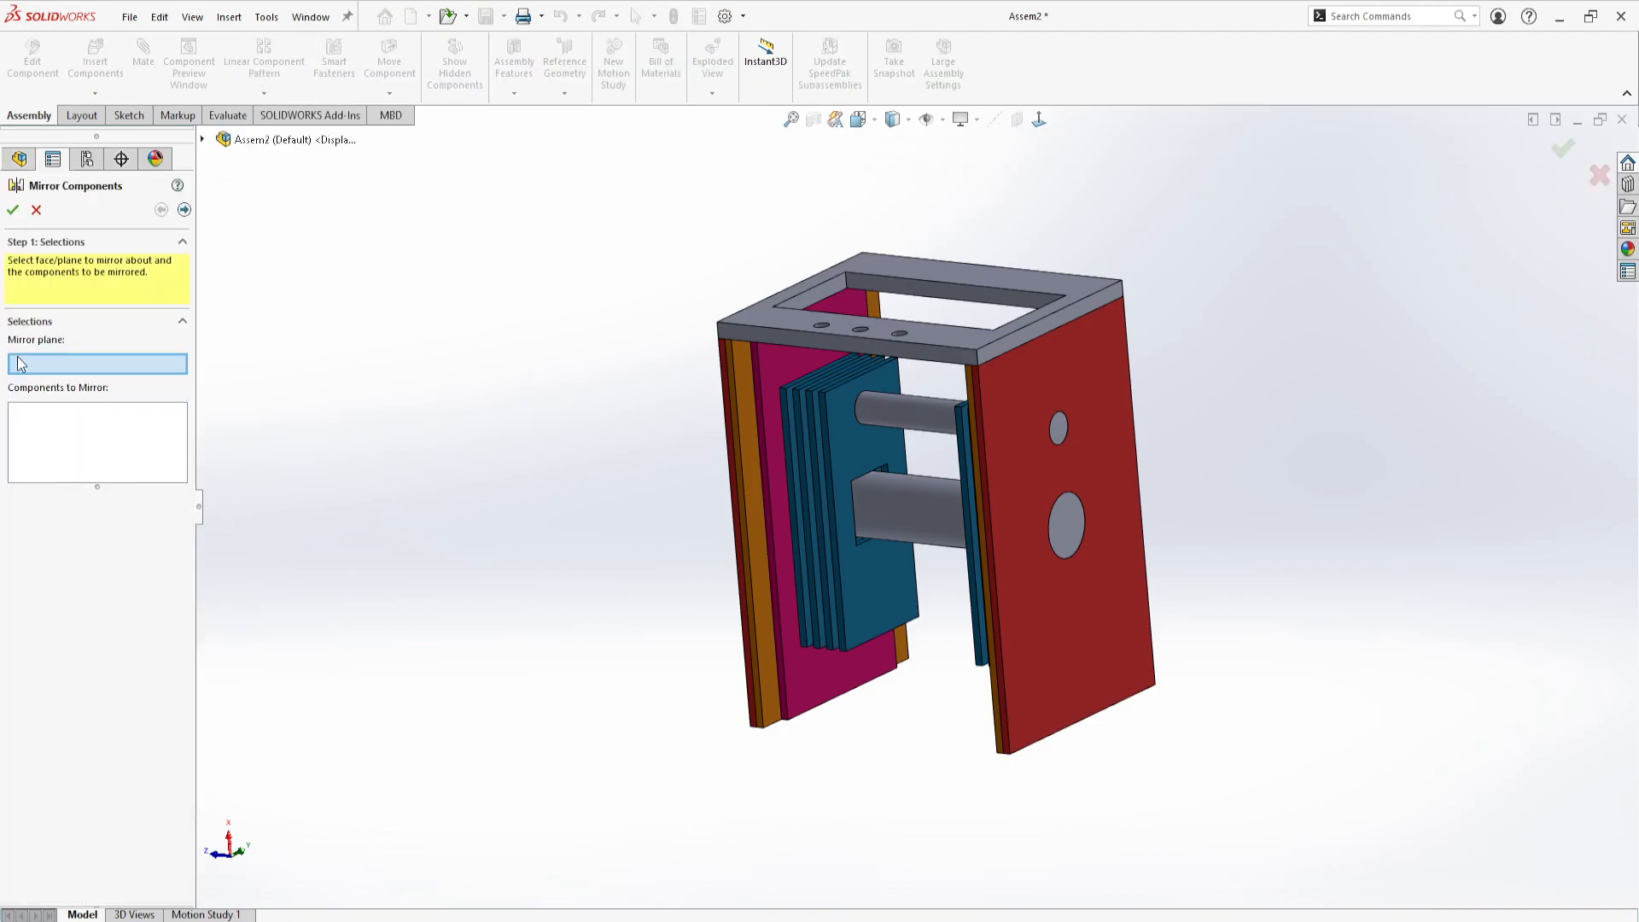
click(203, 140)
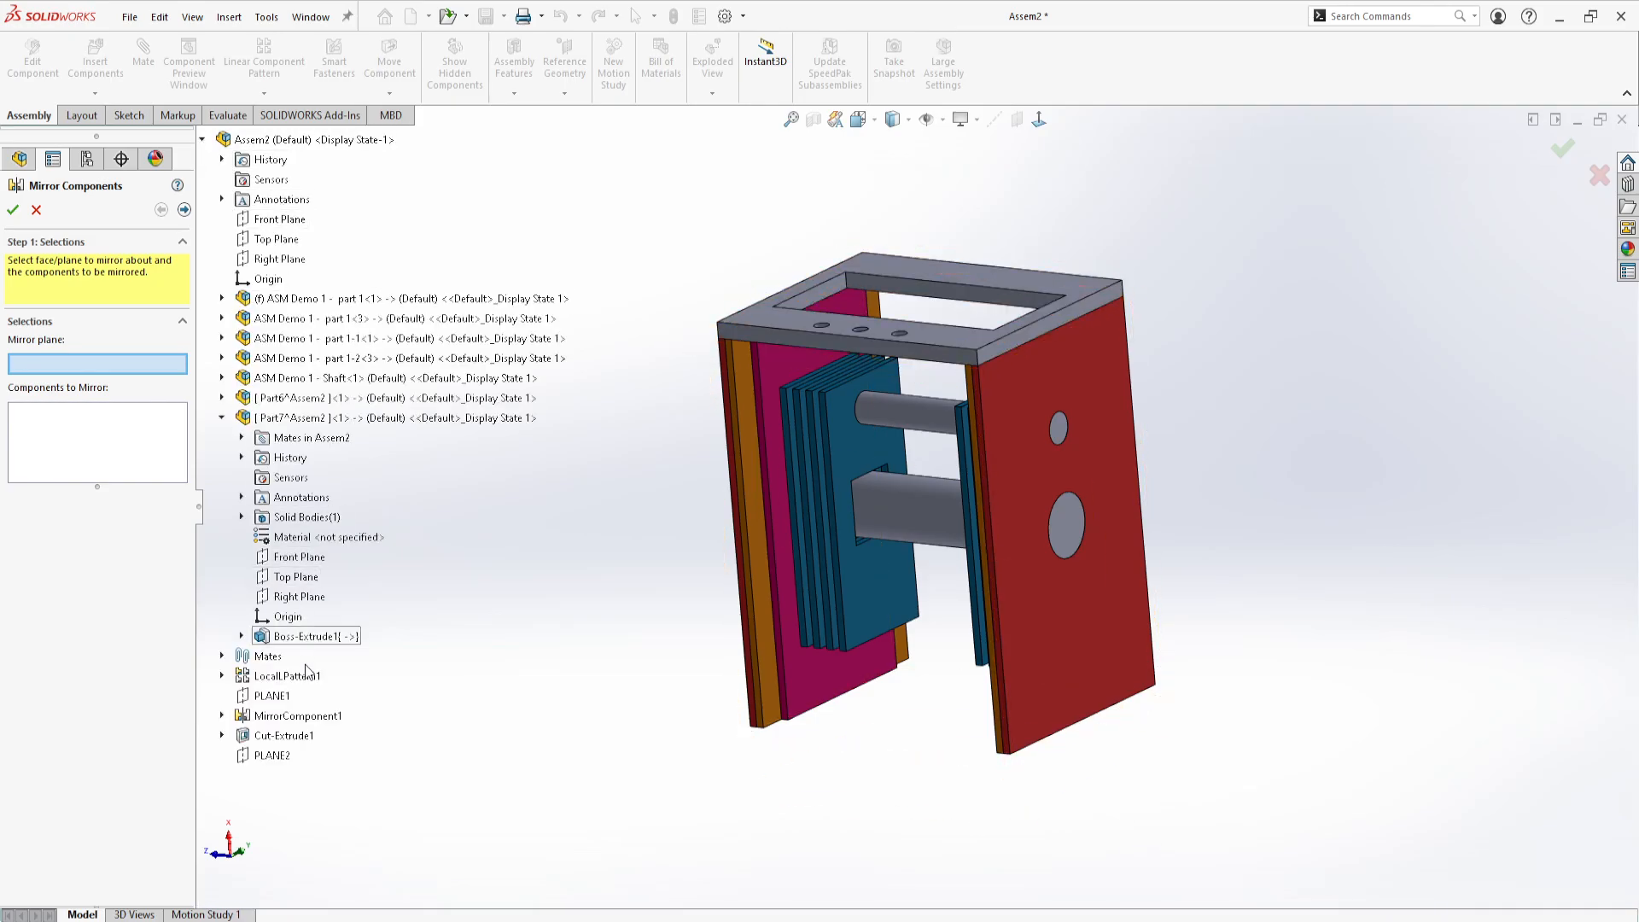
click(271, 755)
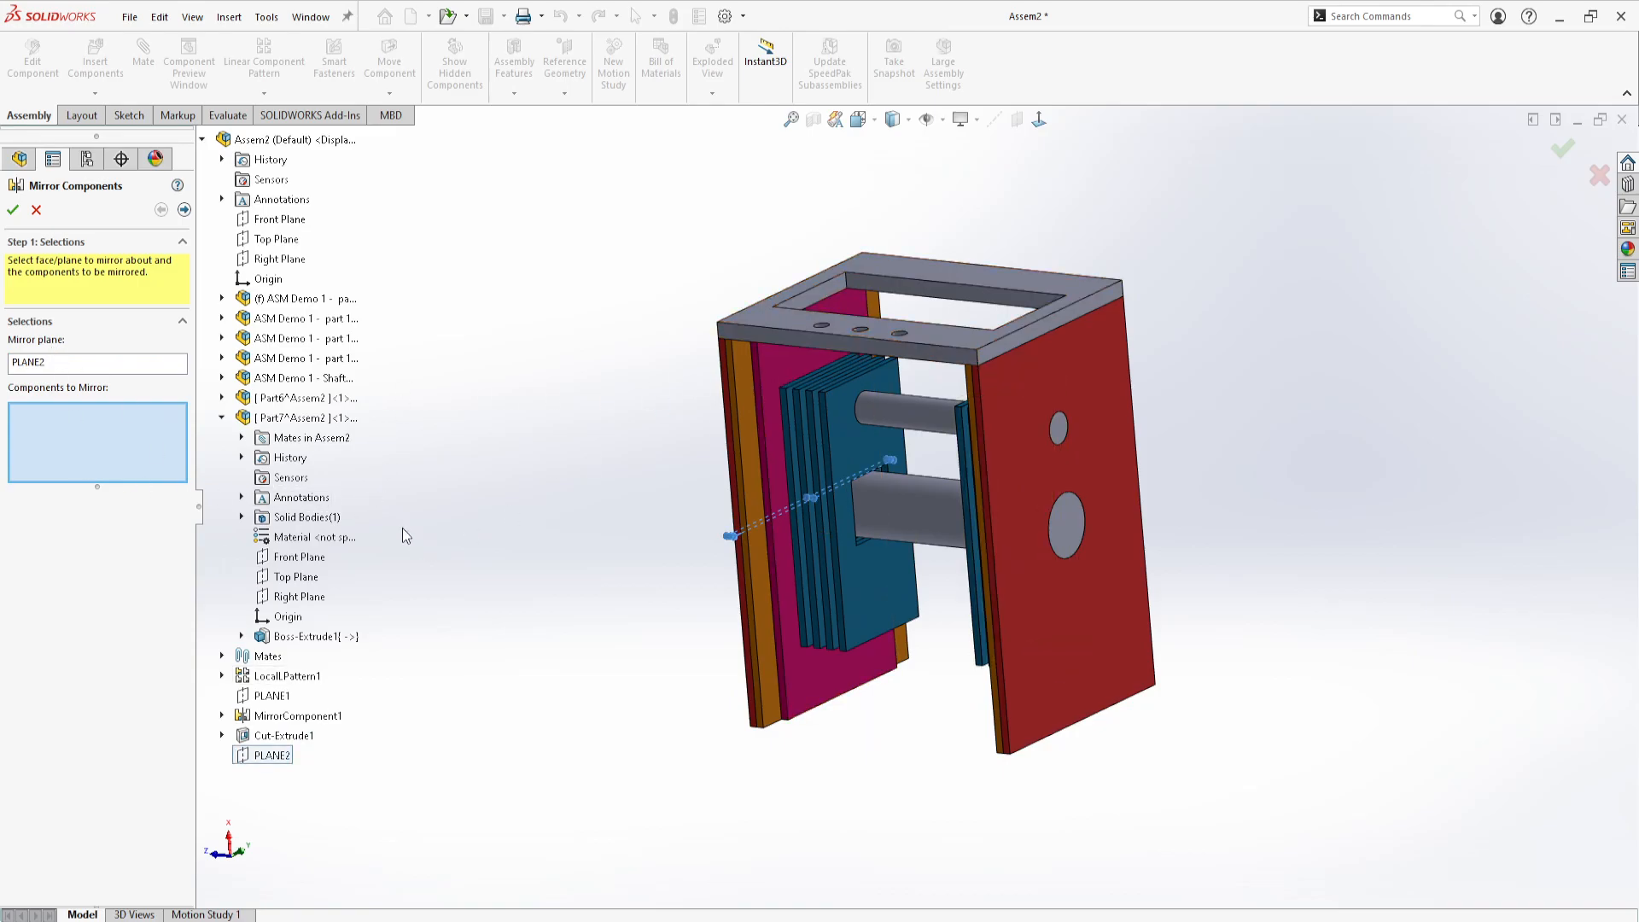
click(312, 419)
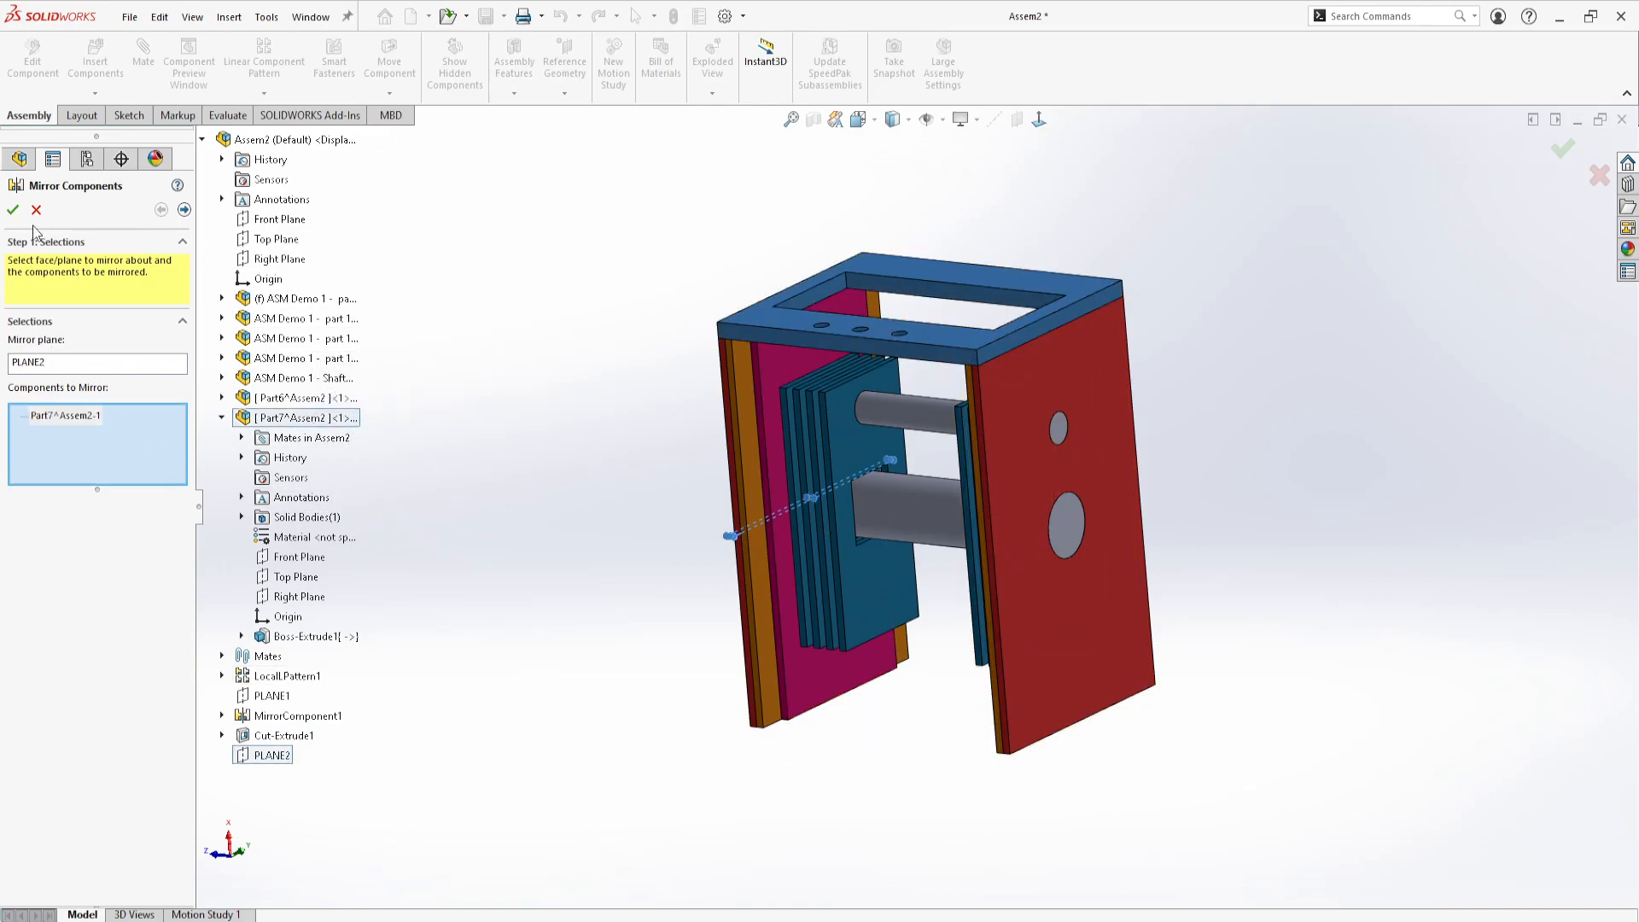
click(184, 210)
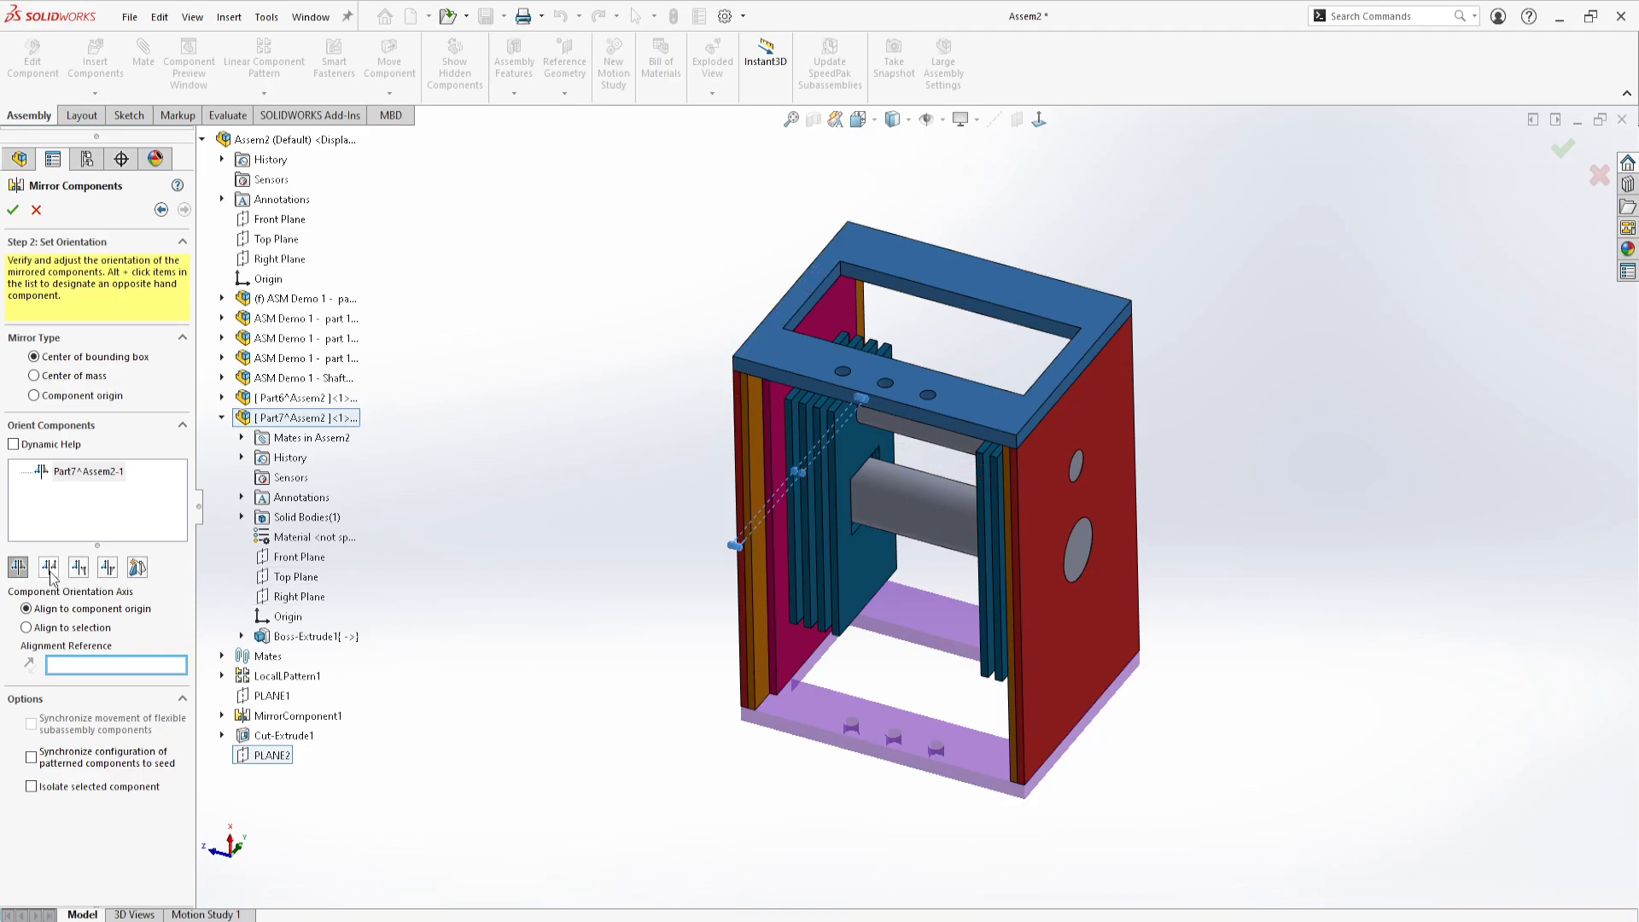
Try the alternative orientations for the mirrored Part7 frame and compare their previews from several viewpoints.
click(78, 567)
middle_drag(856, 672, 875, 841)
scroll(934, 652, down, 3)
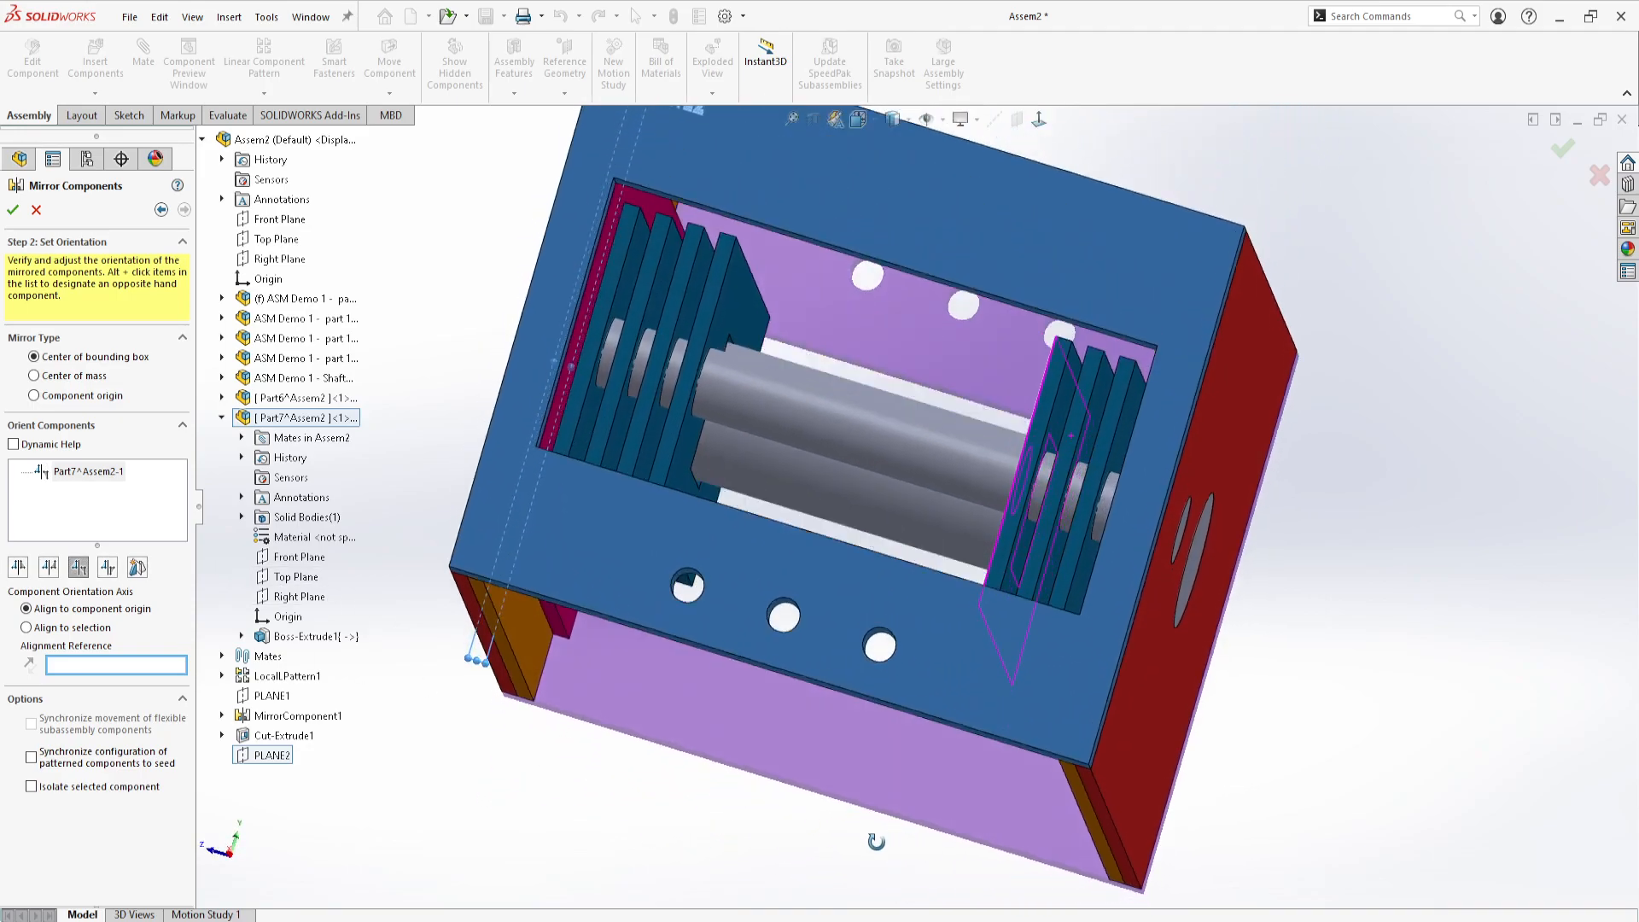
scroll(943, 567, up, 2)
mouse_move(943, 568)
middle_down()
mouse_move(962, 586)
mouse_move(930, 597)
middle_up()
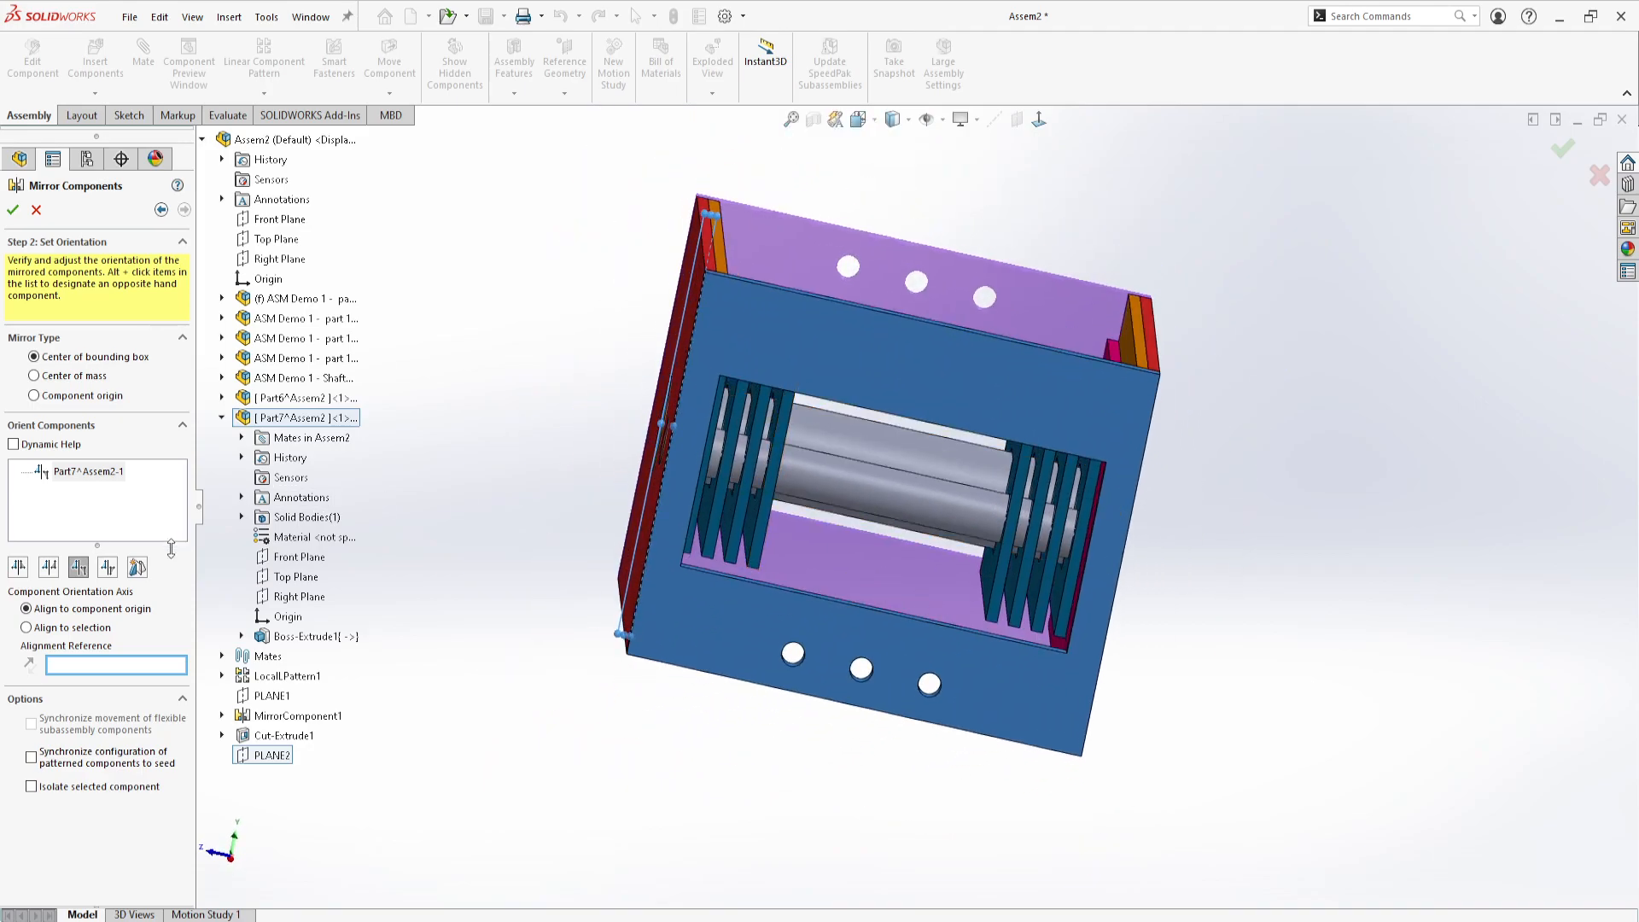
click(109, 569)
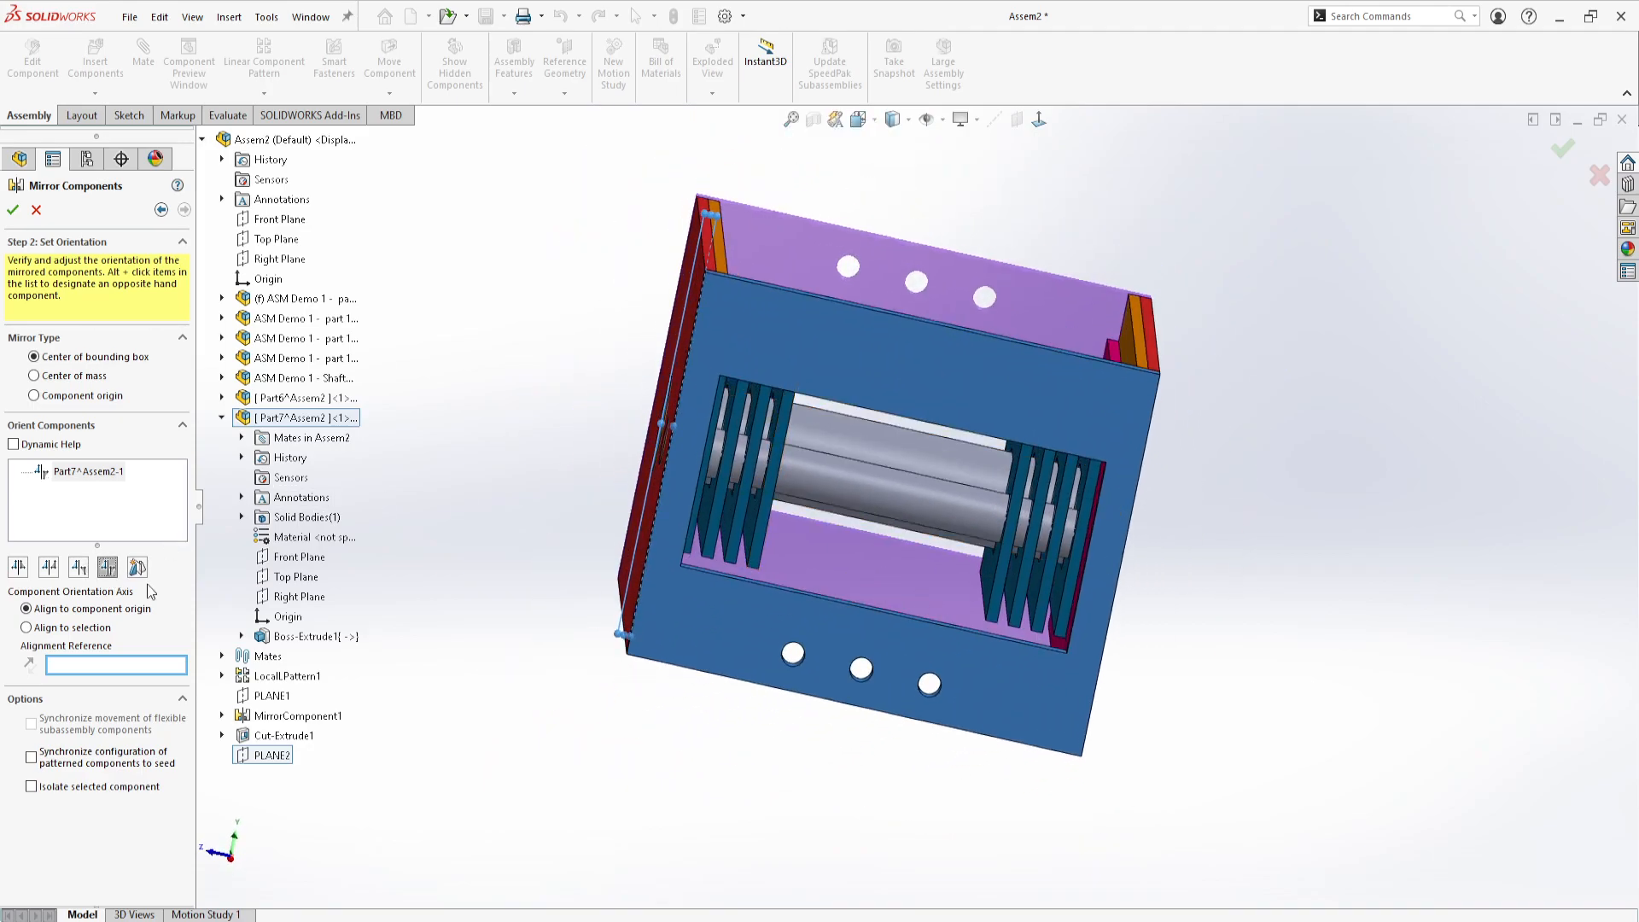
click(84, 571)
middle_drag(862, 768, 818, 669)
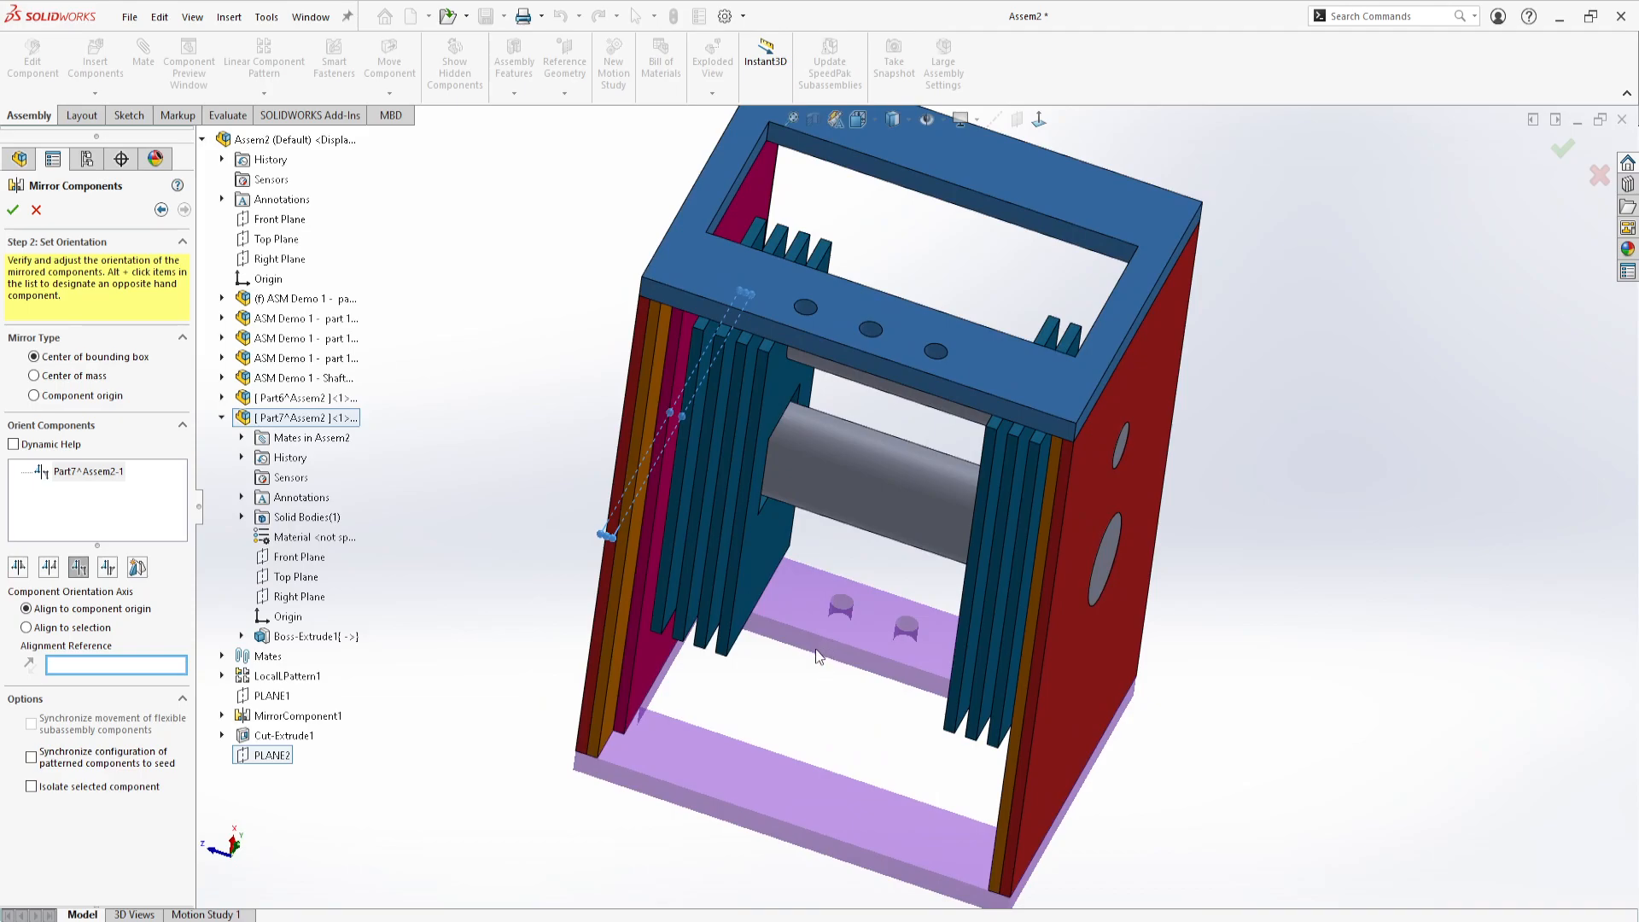
middle_drag(837, 762, 770, 665)
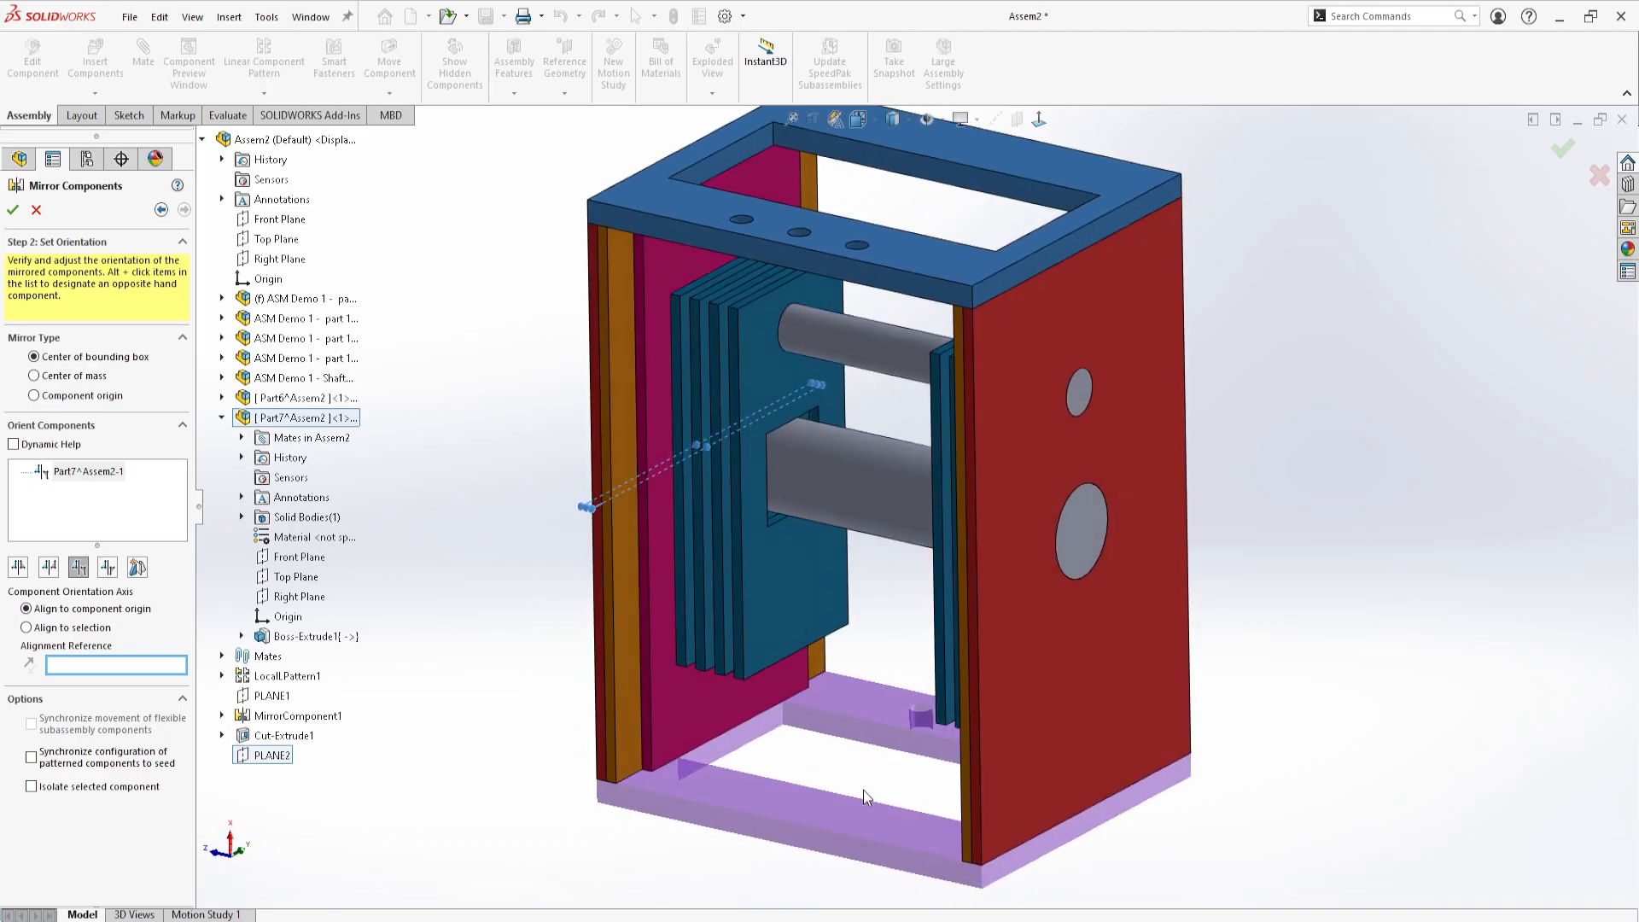
Set the mirrored Part7 frame to the first orientation option, aligned to the component origin, and complete the mirror.
key(f)
click(49, 571)
click(19, 570)
click(18, 570)
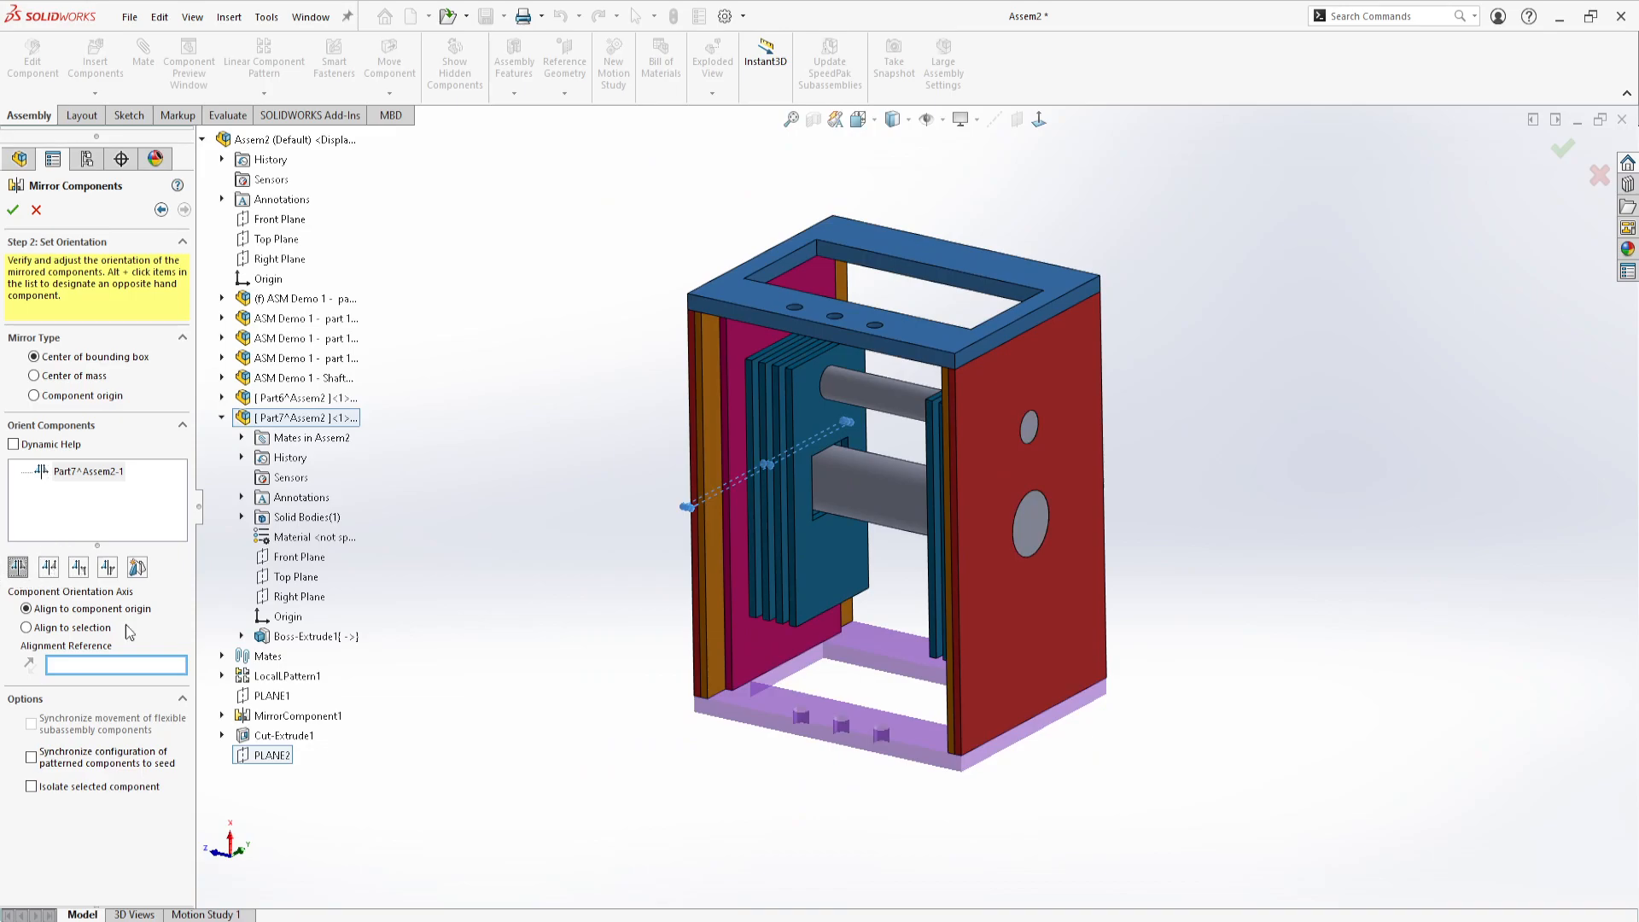
scroll(981, 512, down, 2)
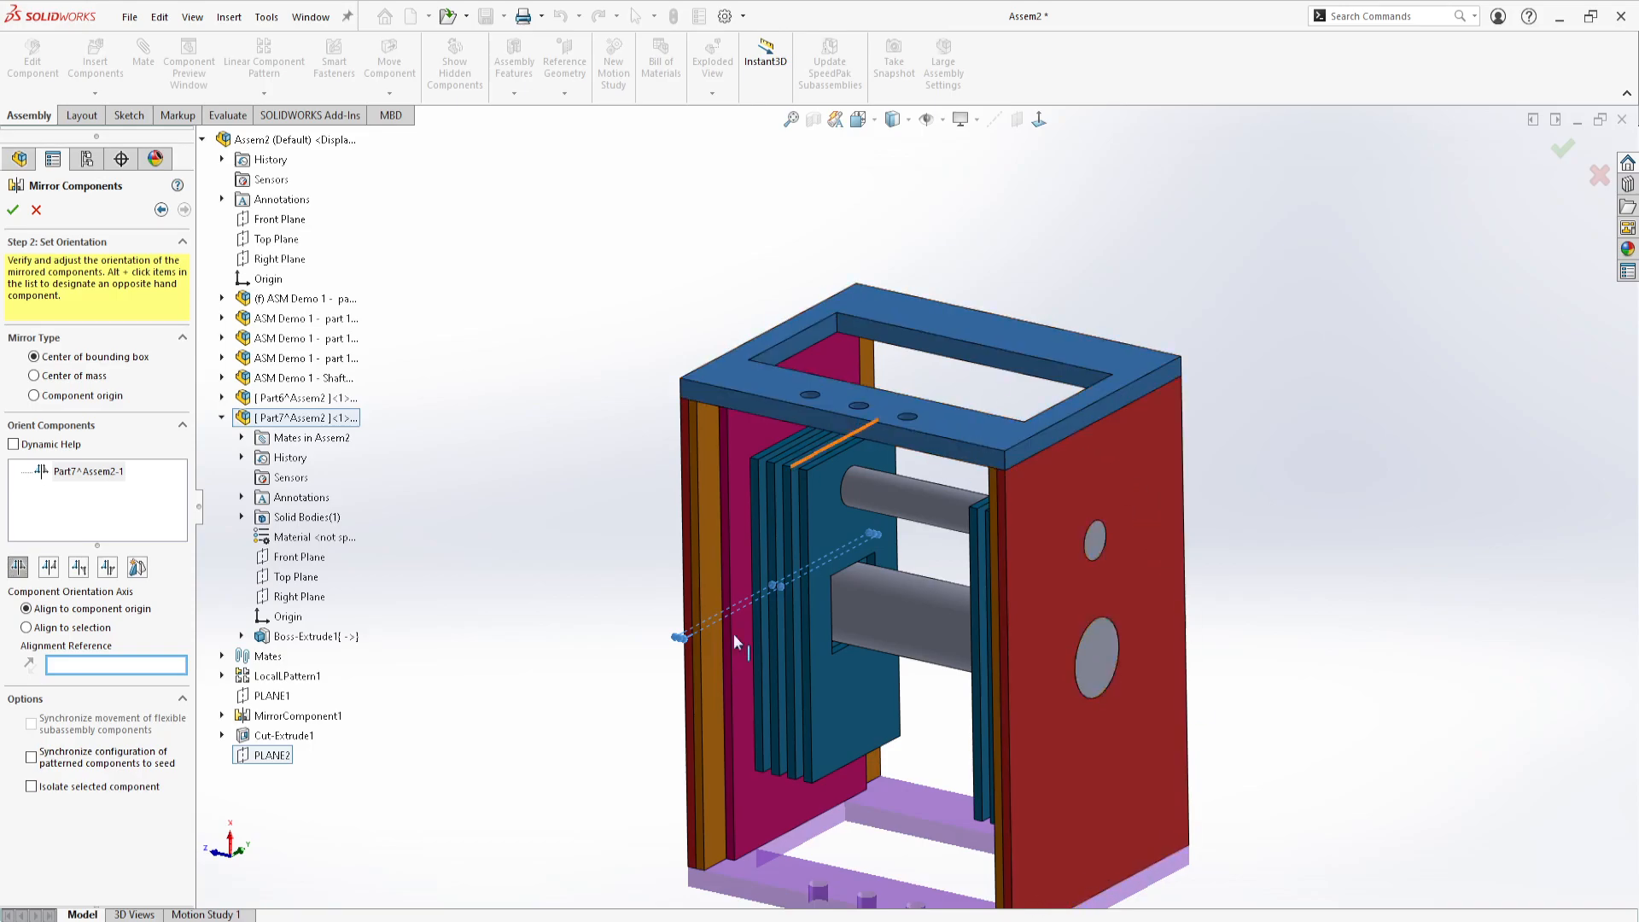
scroll(946, 775, up, 3)
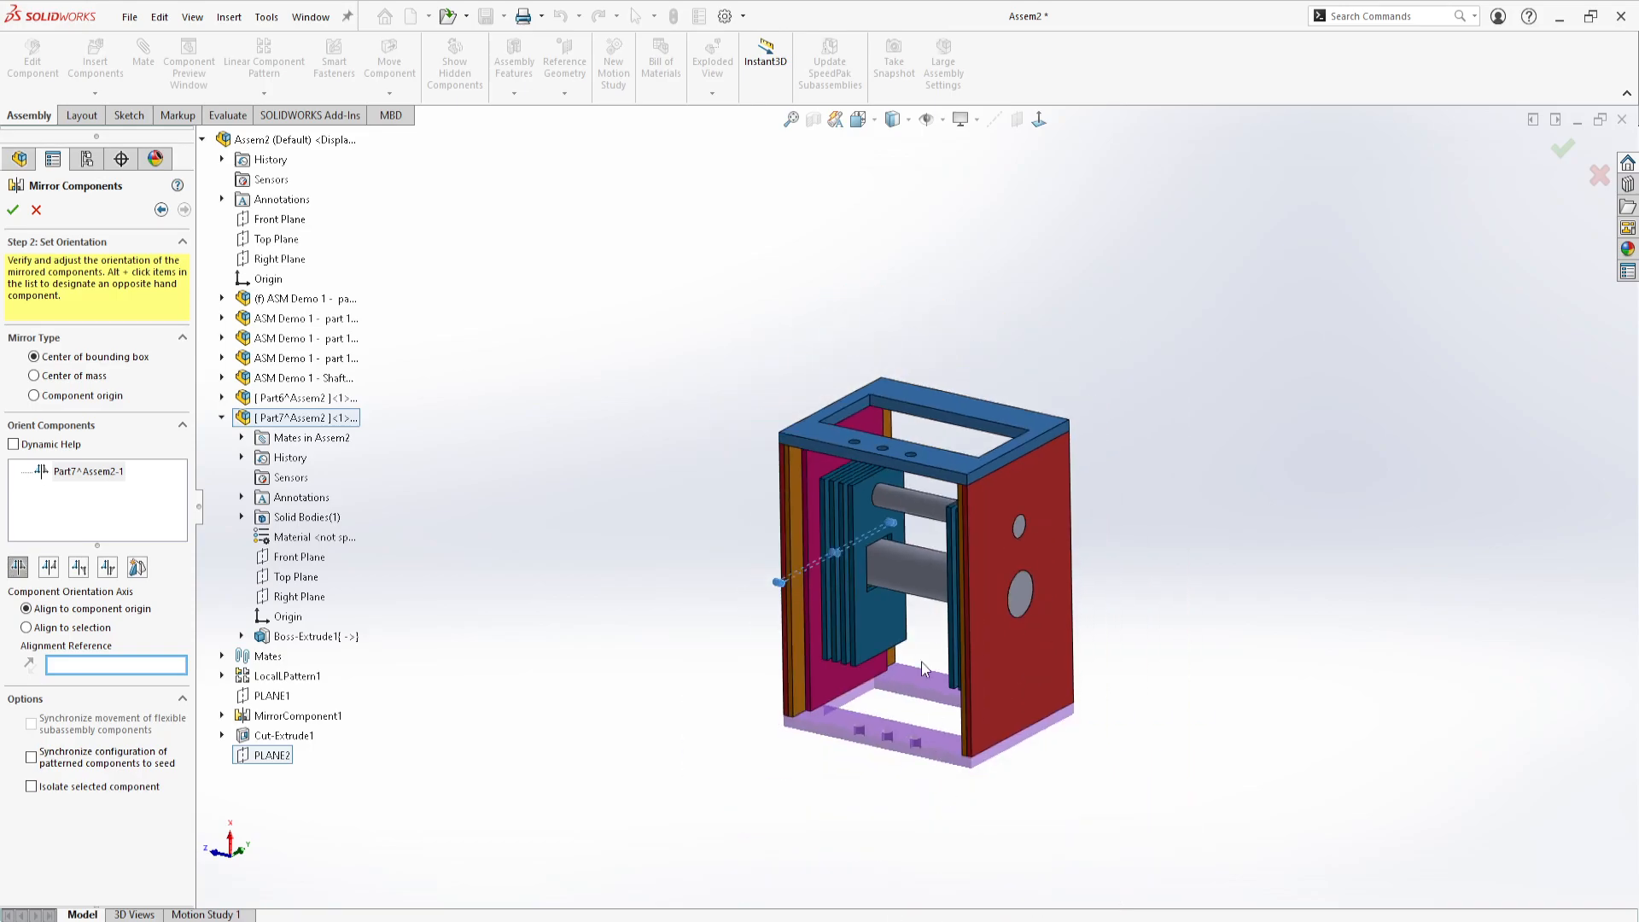
scroll(881, 710, down, 3)
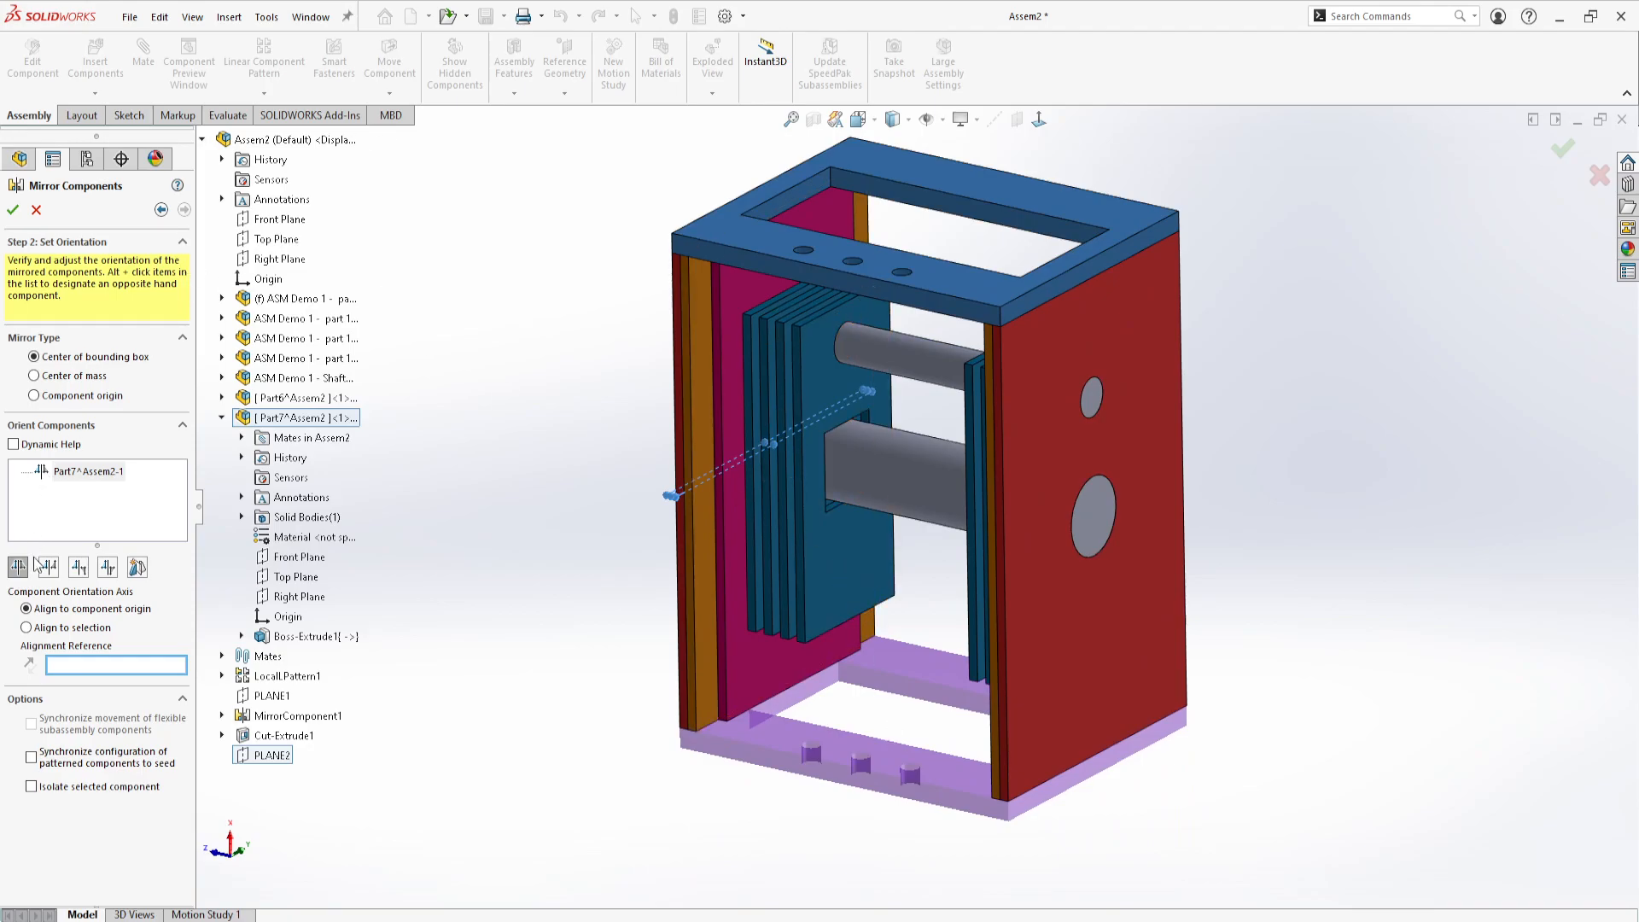
middle_drag(831, 804, 853, 849)
middle_drag(867, 557, 837, 401)
click(833, 391)
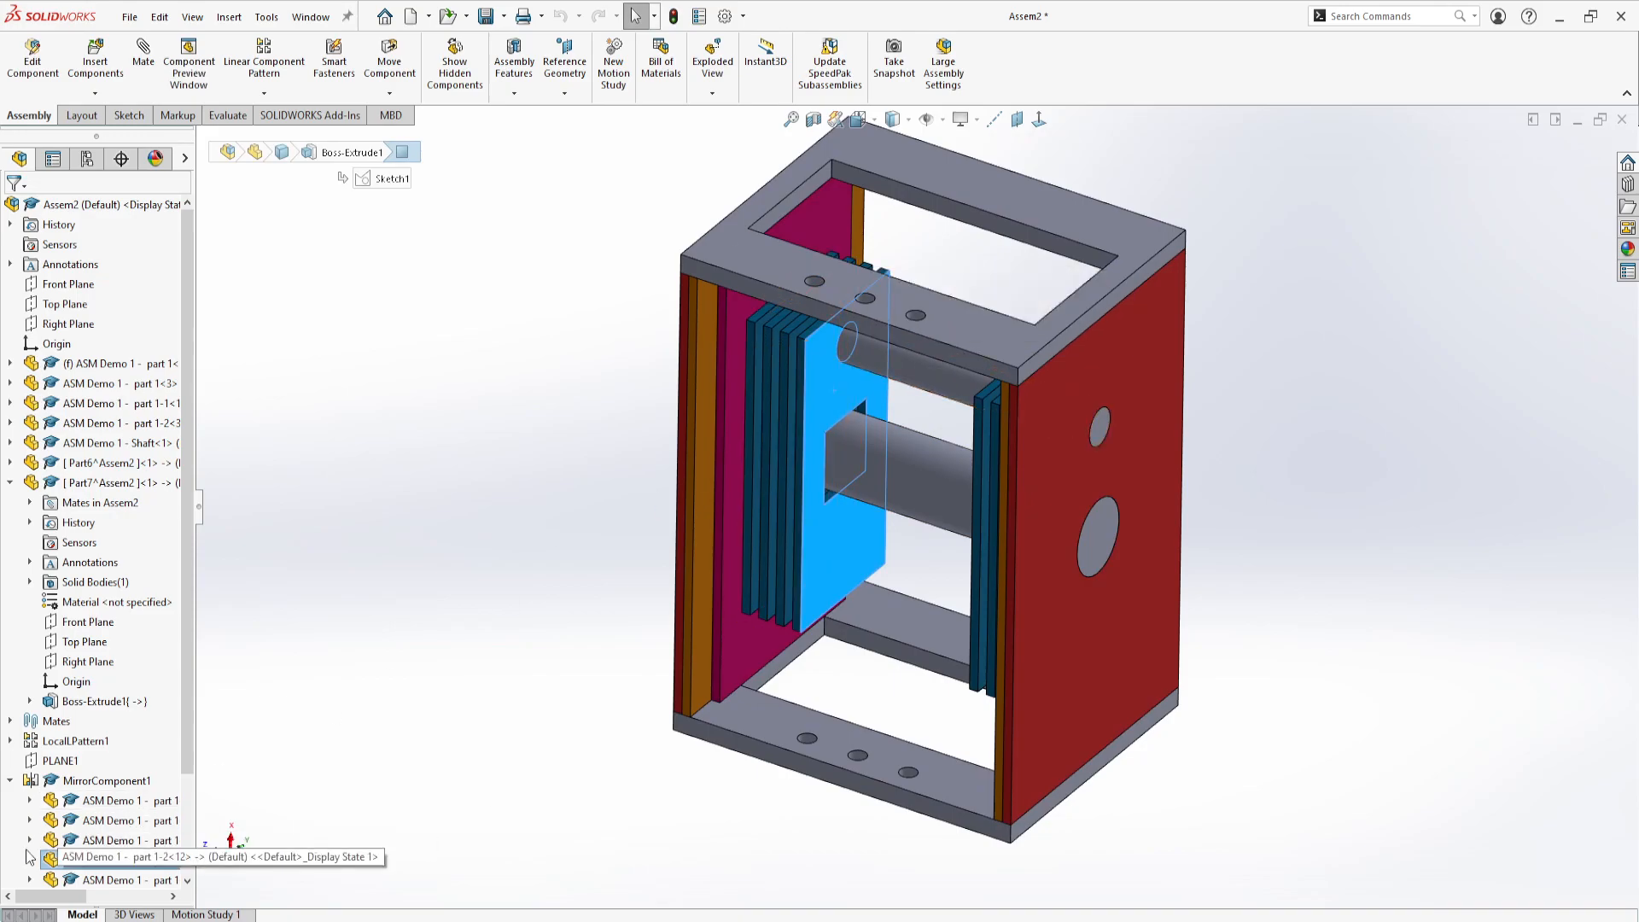
middle_drag(906, 531, 1139, 444)
click(1150, 422)
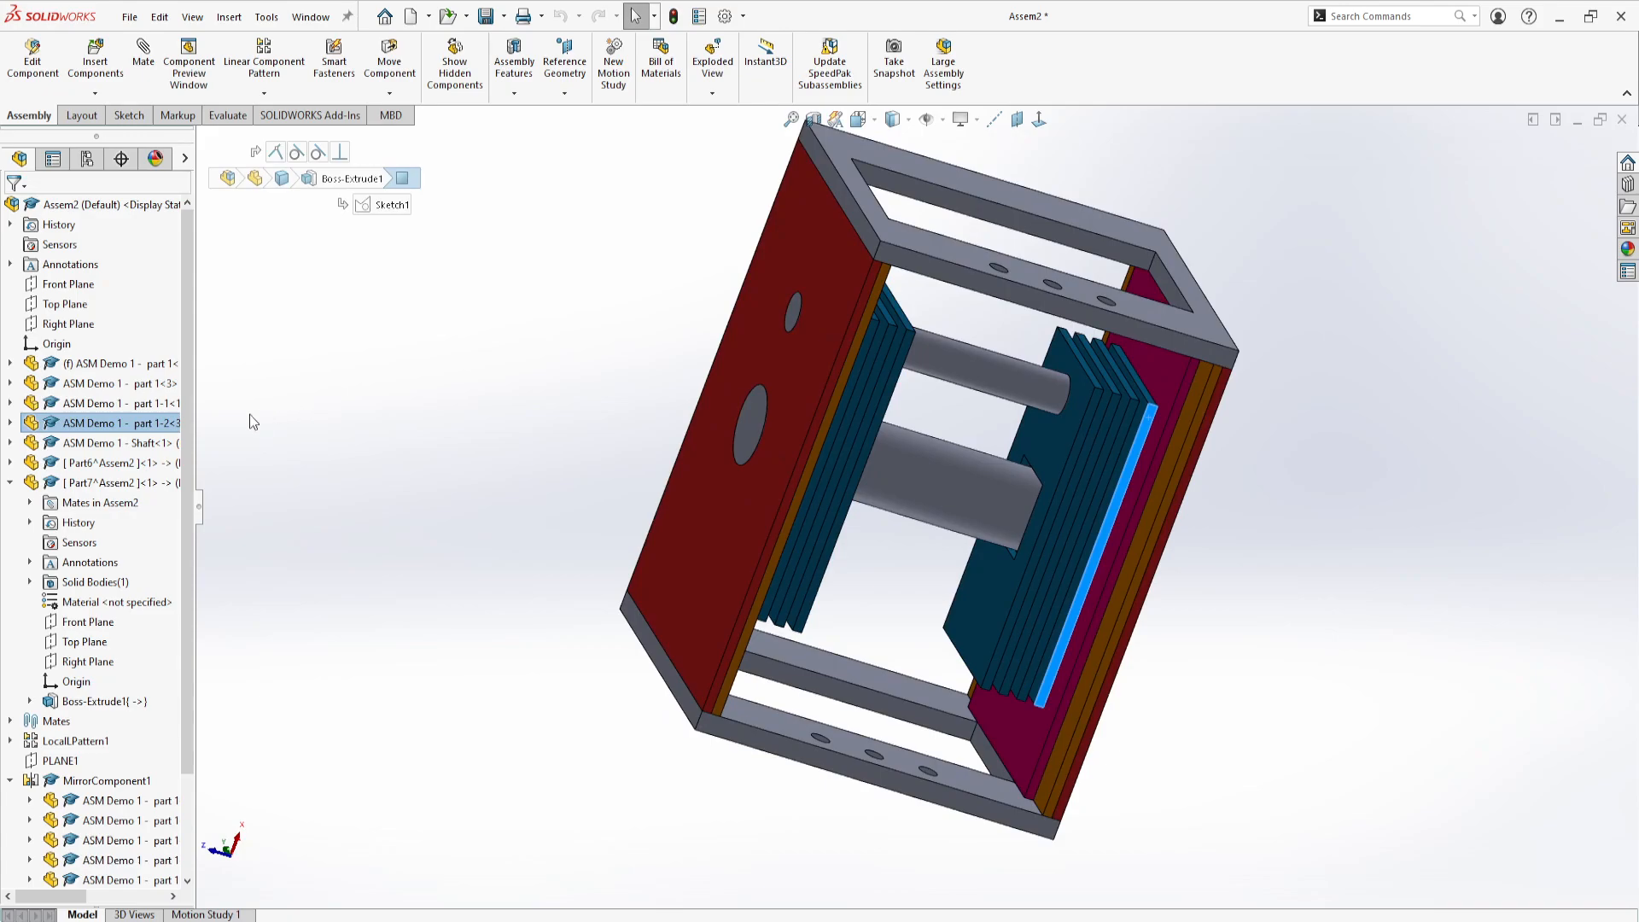
click(10, 423)
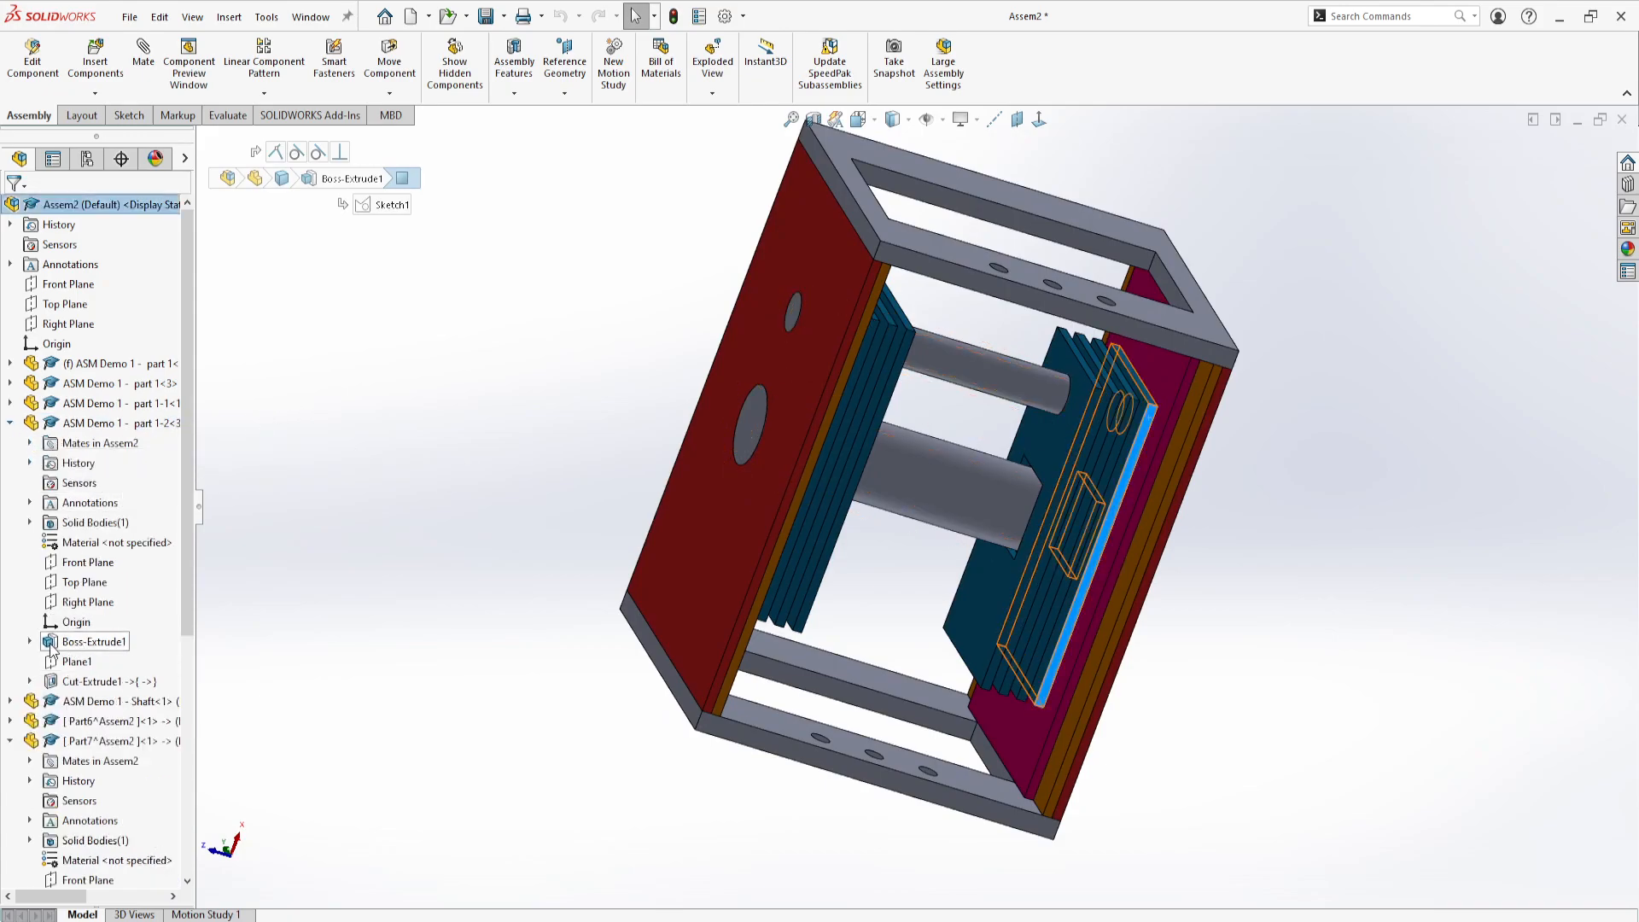
click(30, 642)
click(96, 661)
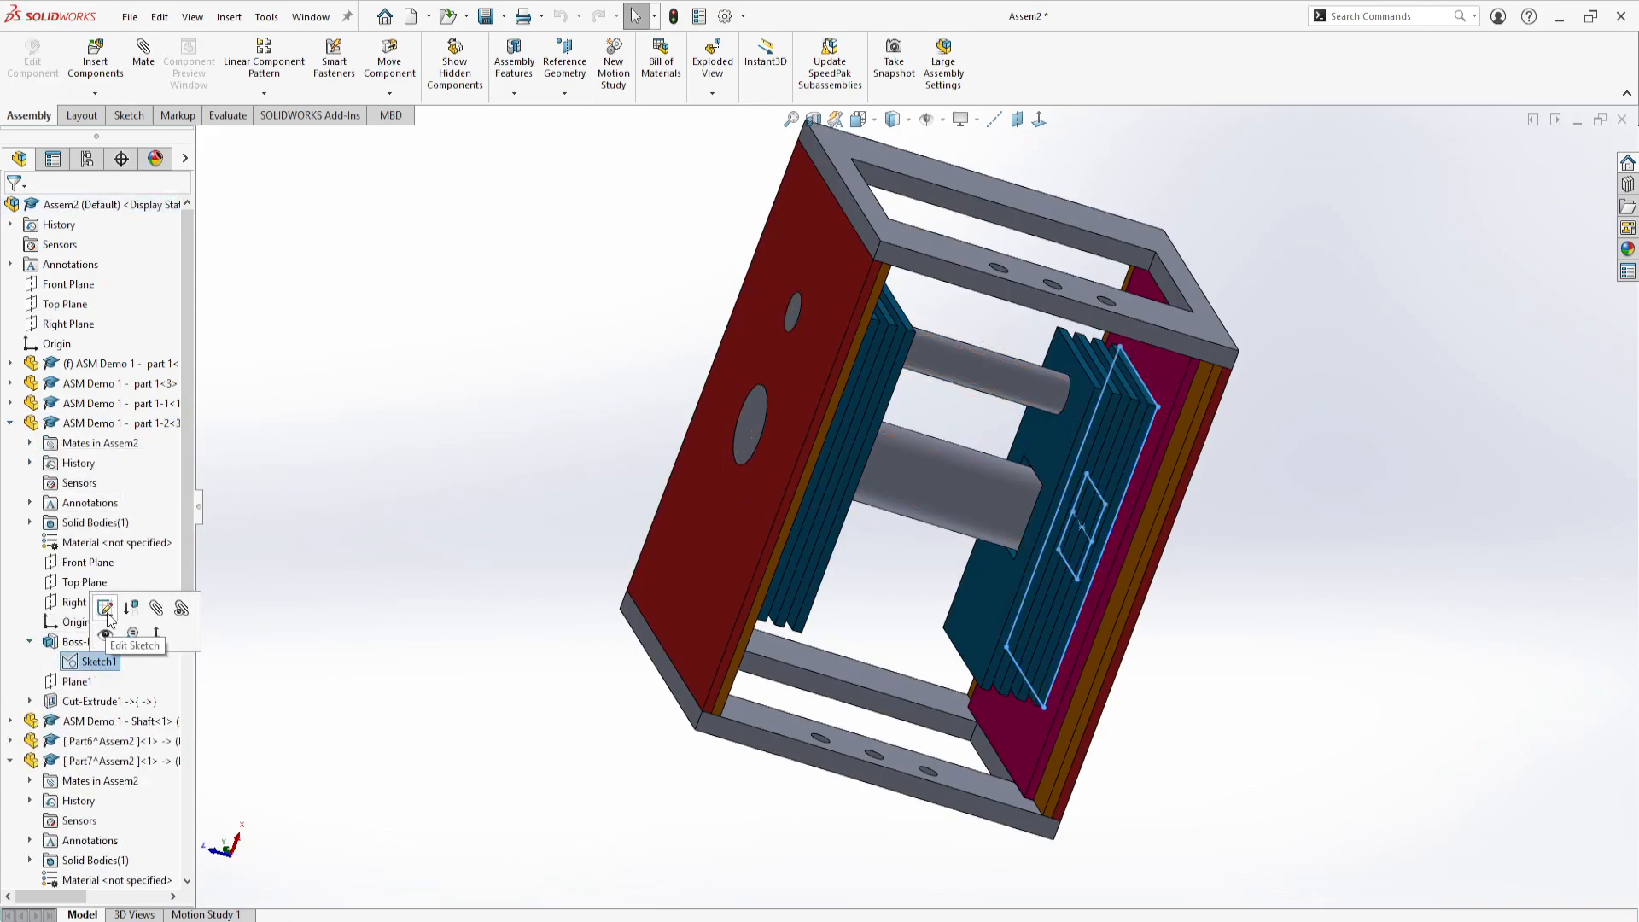
click(106, 610)
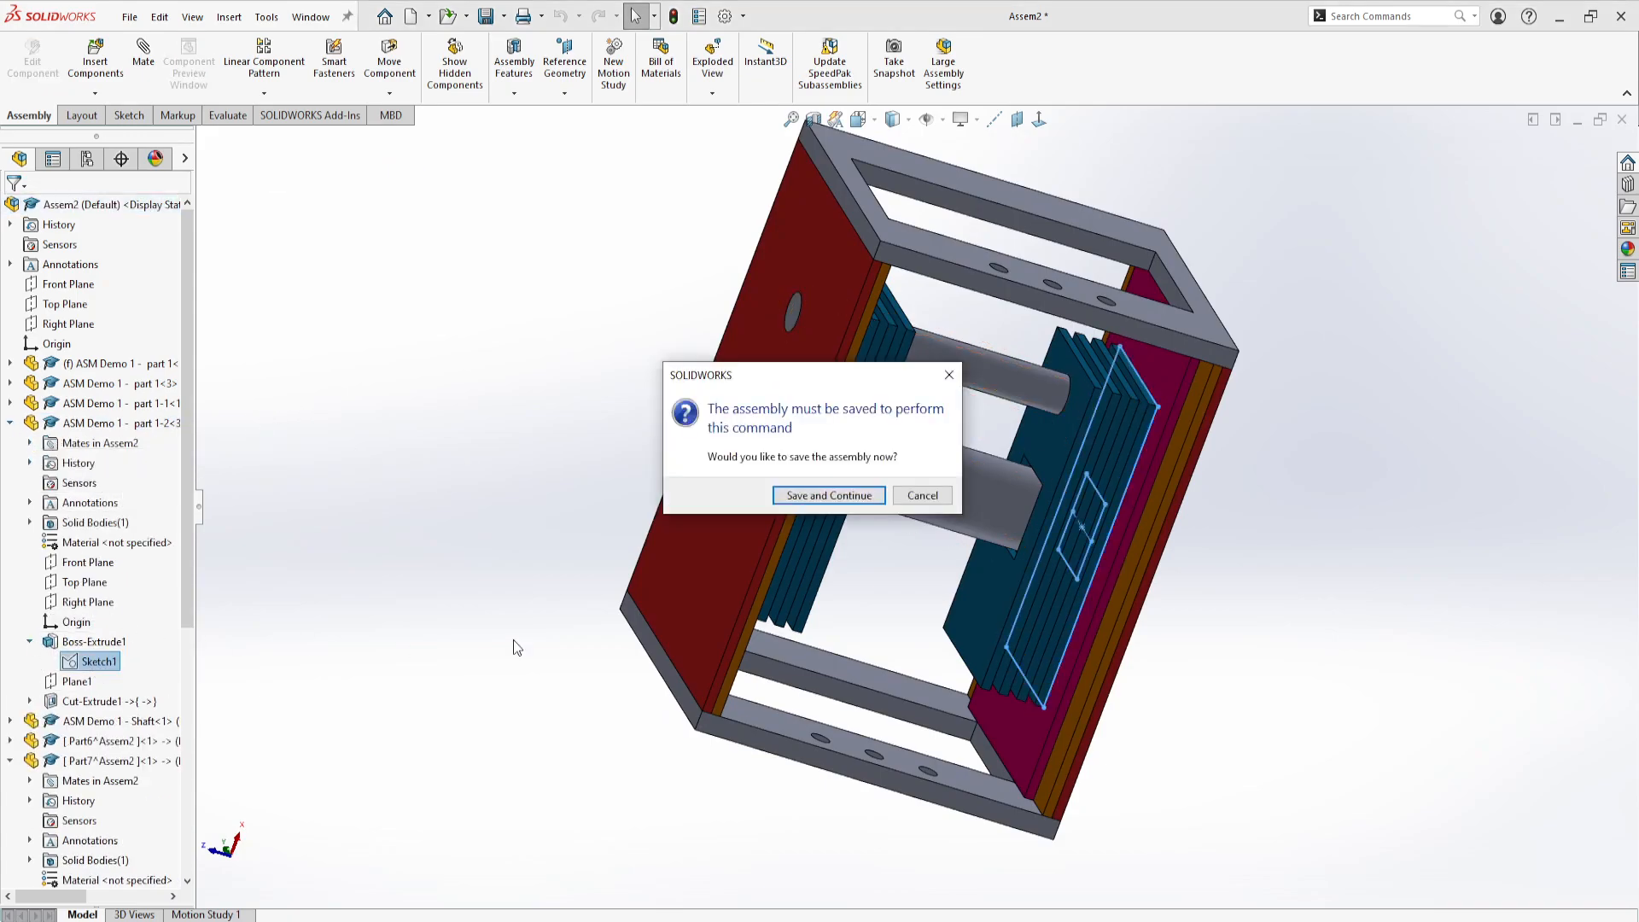
click(922, 495)
middle_drag(1007, 550, 1050, 476)
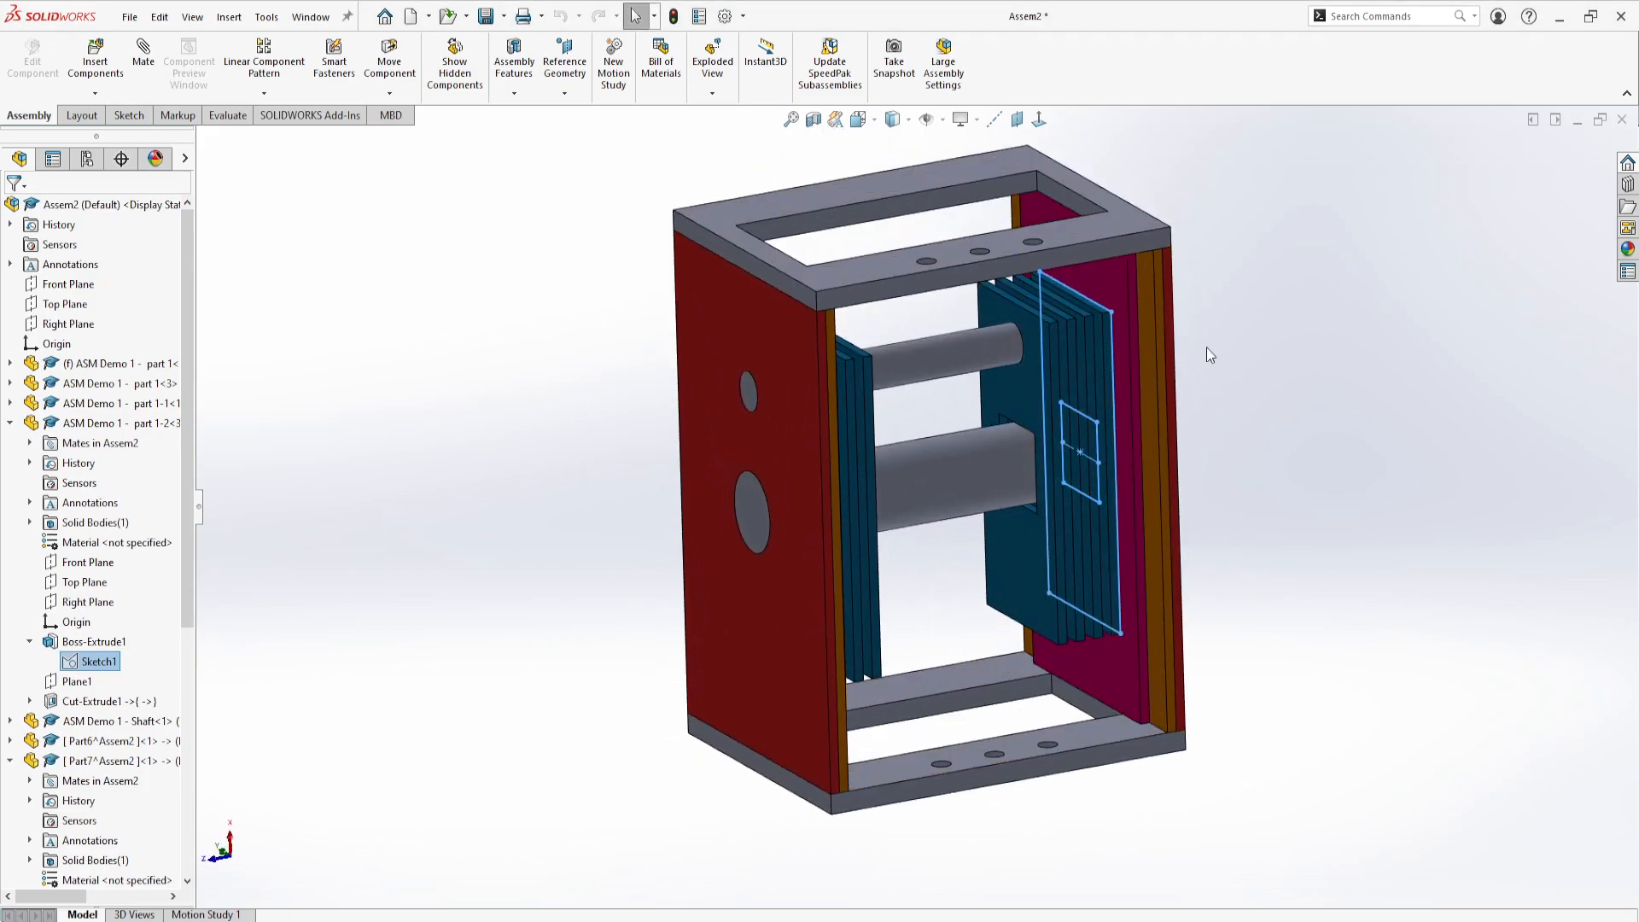
click(11, 423)
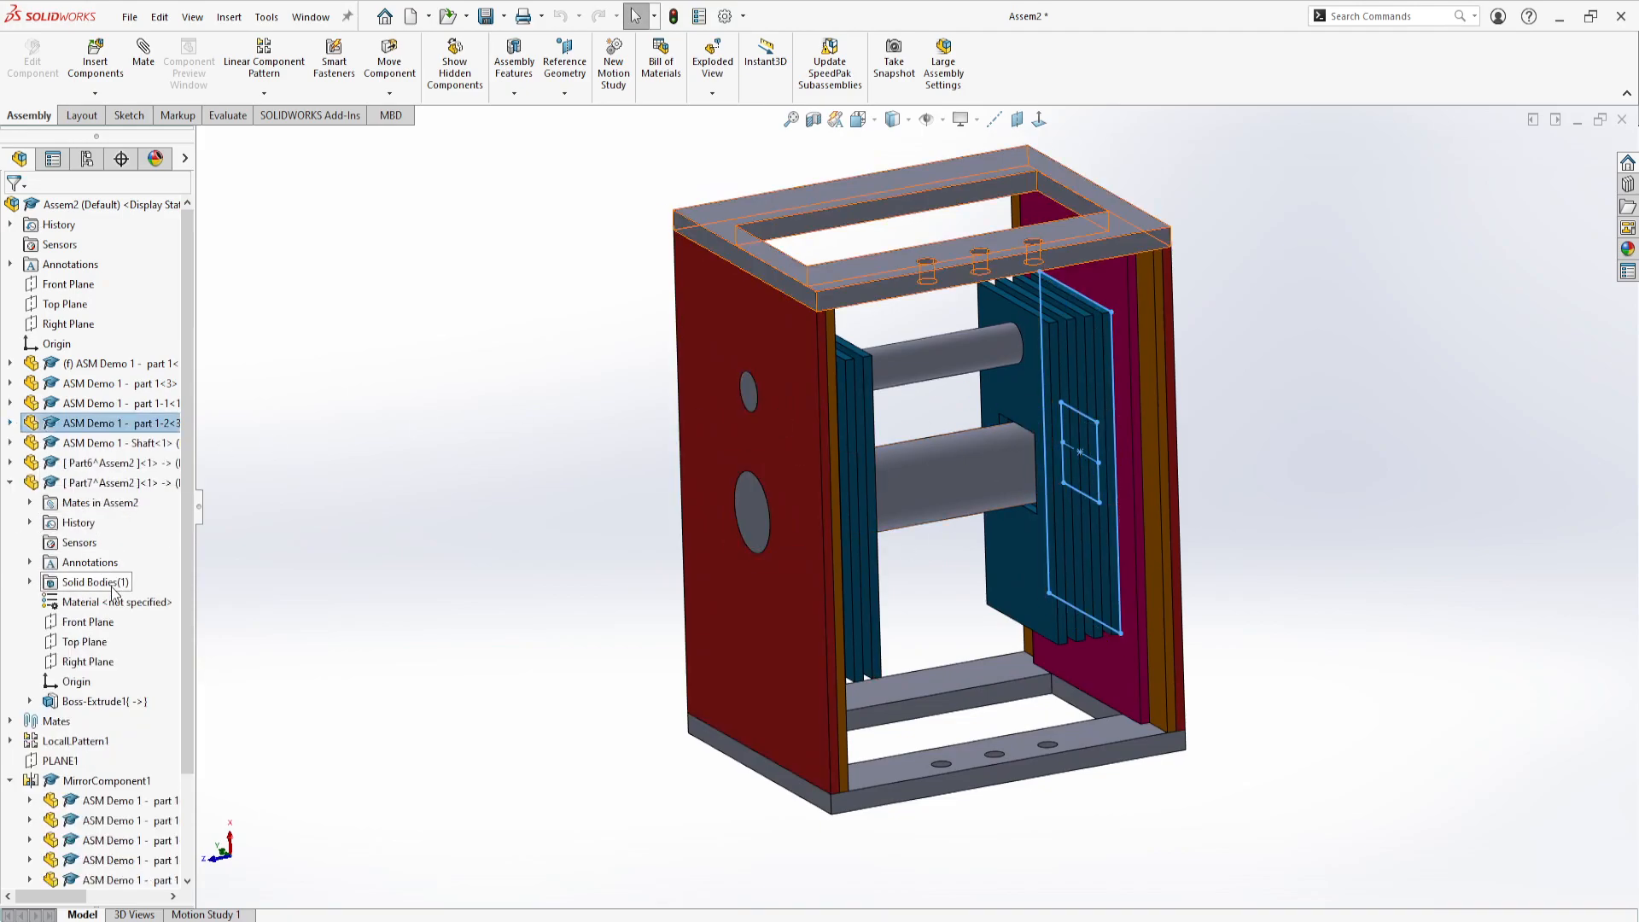
Save the assembly as Assem2 in the Catia To SW 185 folder, storing the virtual parts Part6 and Part7 externally.
click(111, 482)
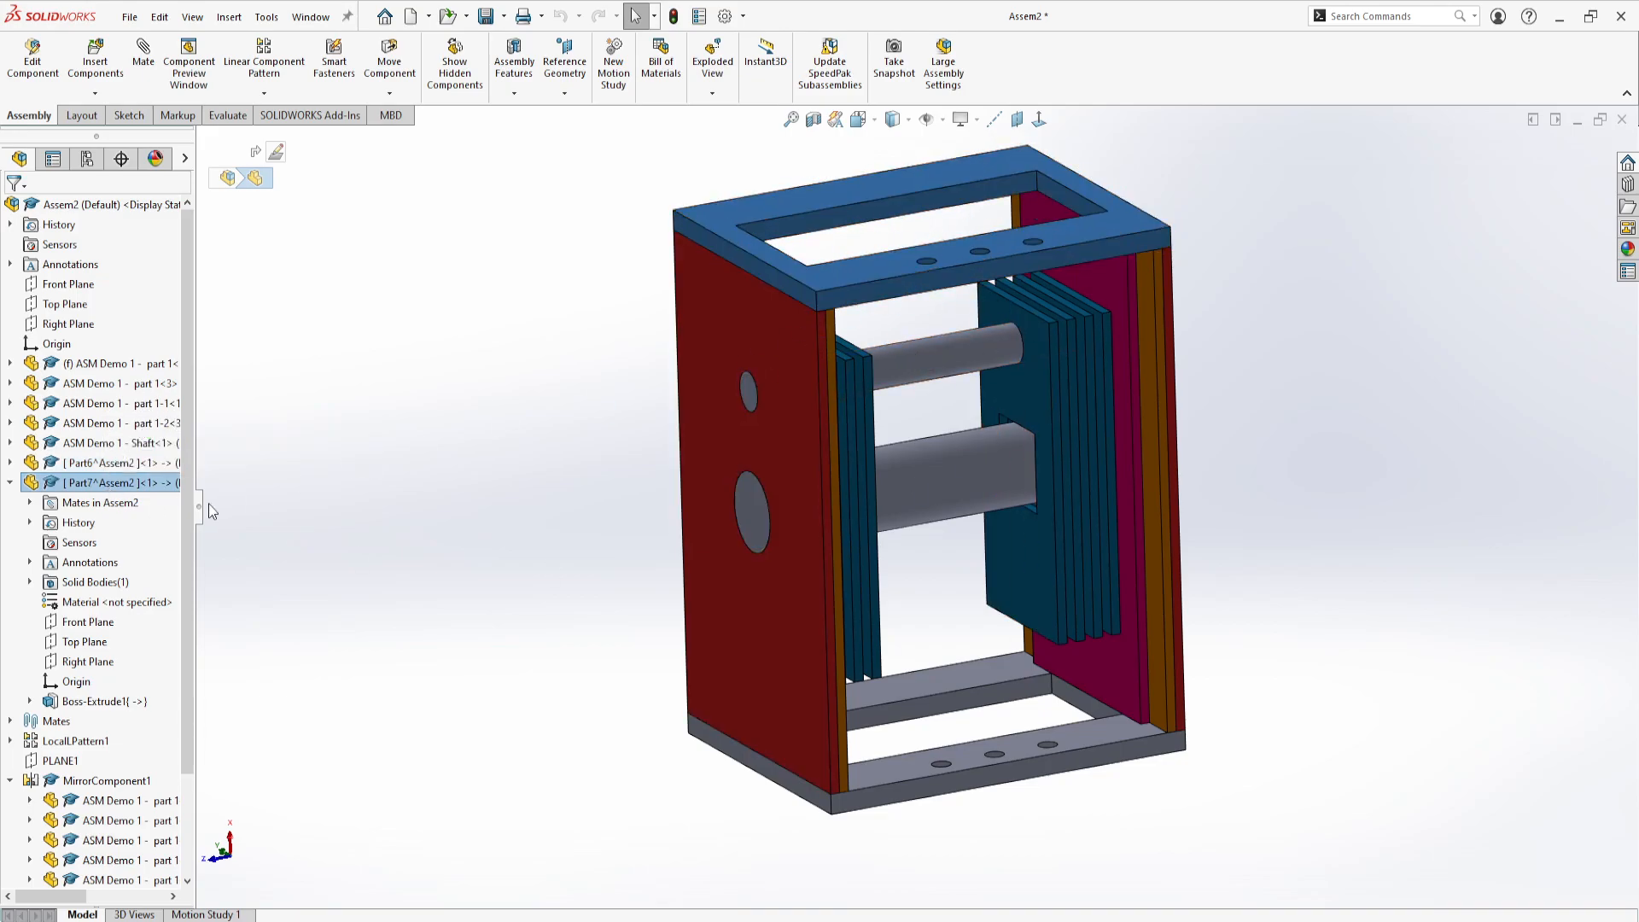
click(129, 17)
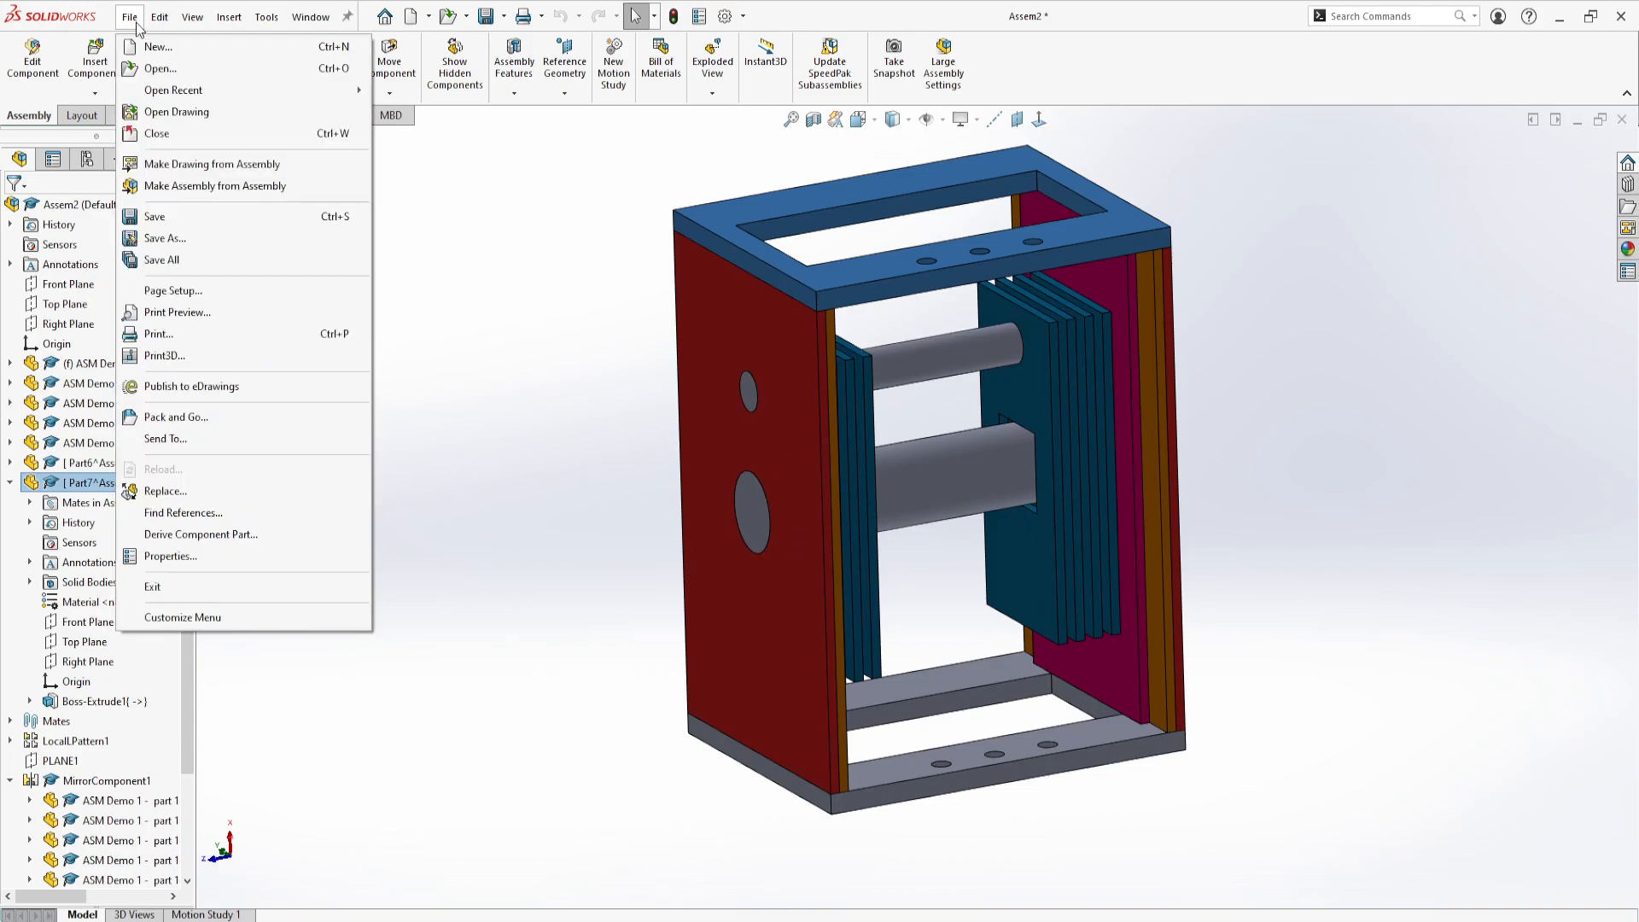
click(182, 218)
click(343, 280)
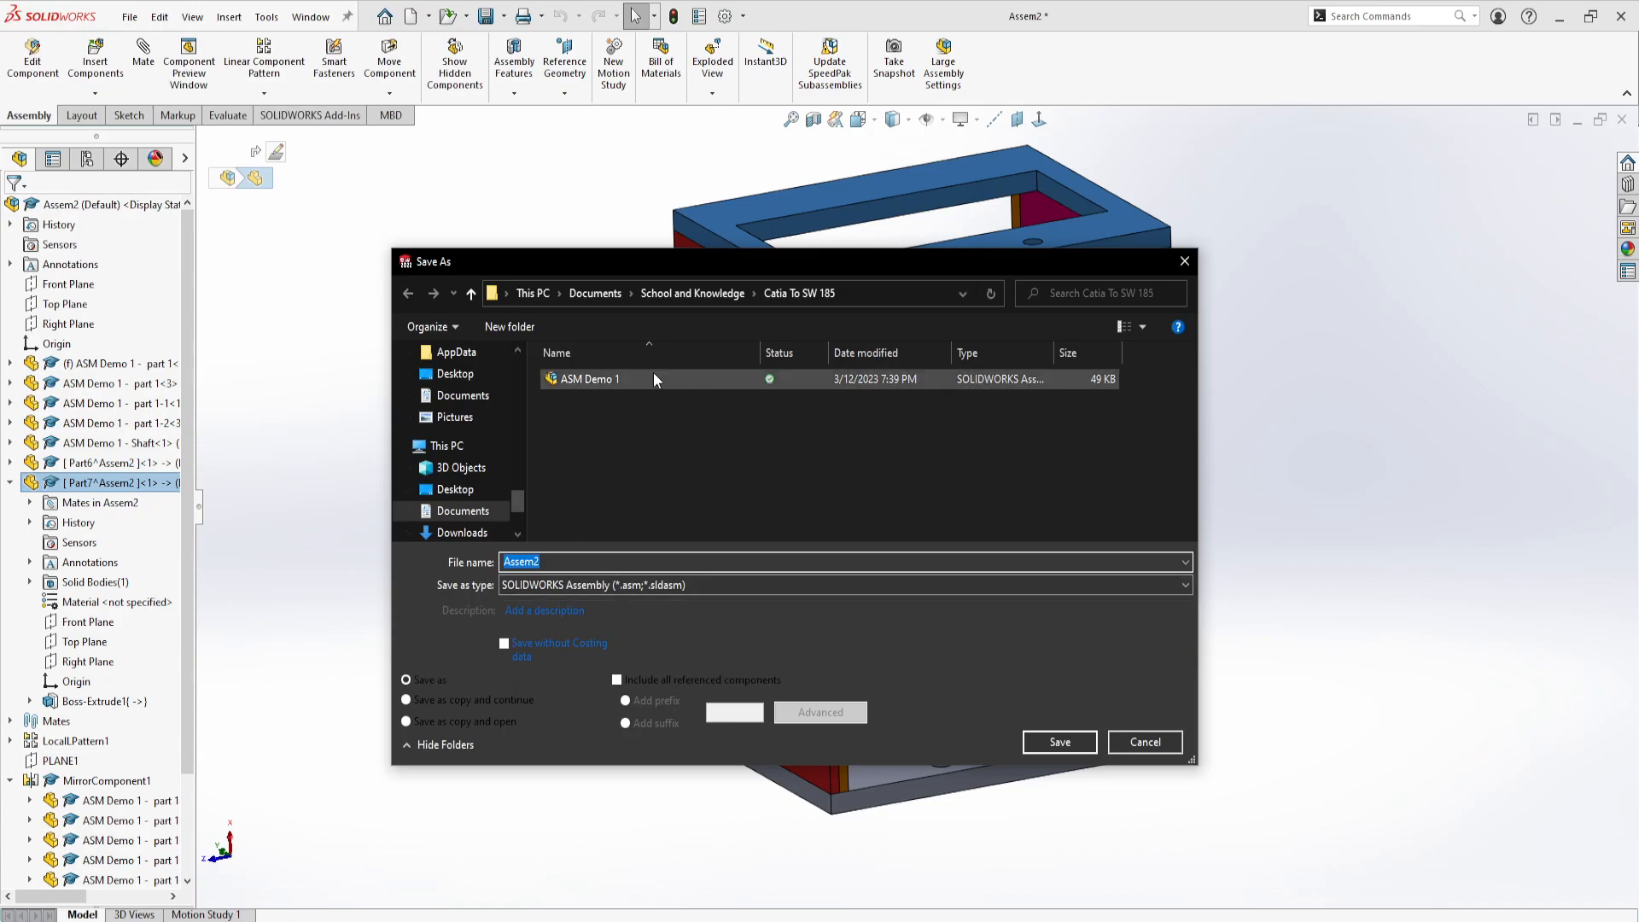
click(1059, 741)
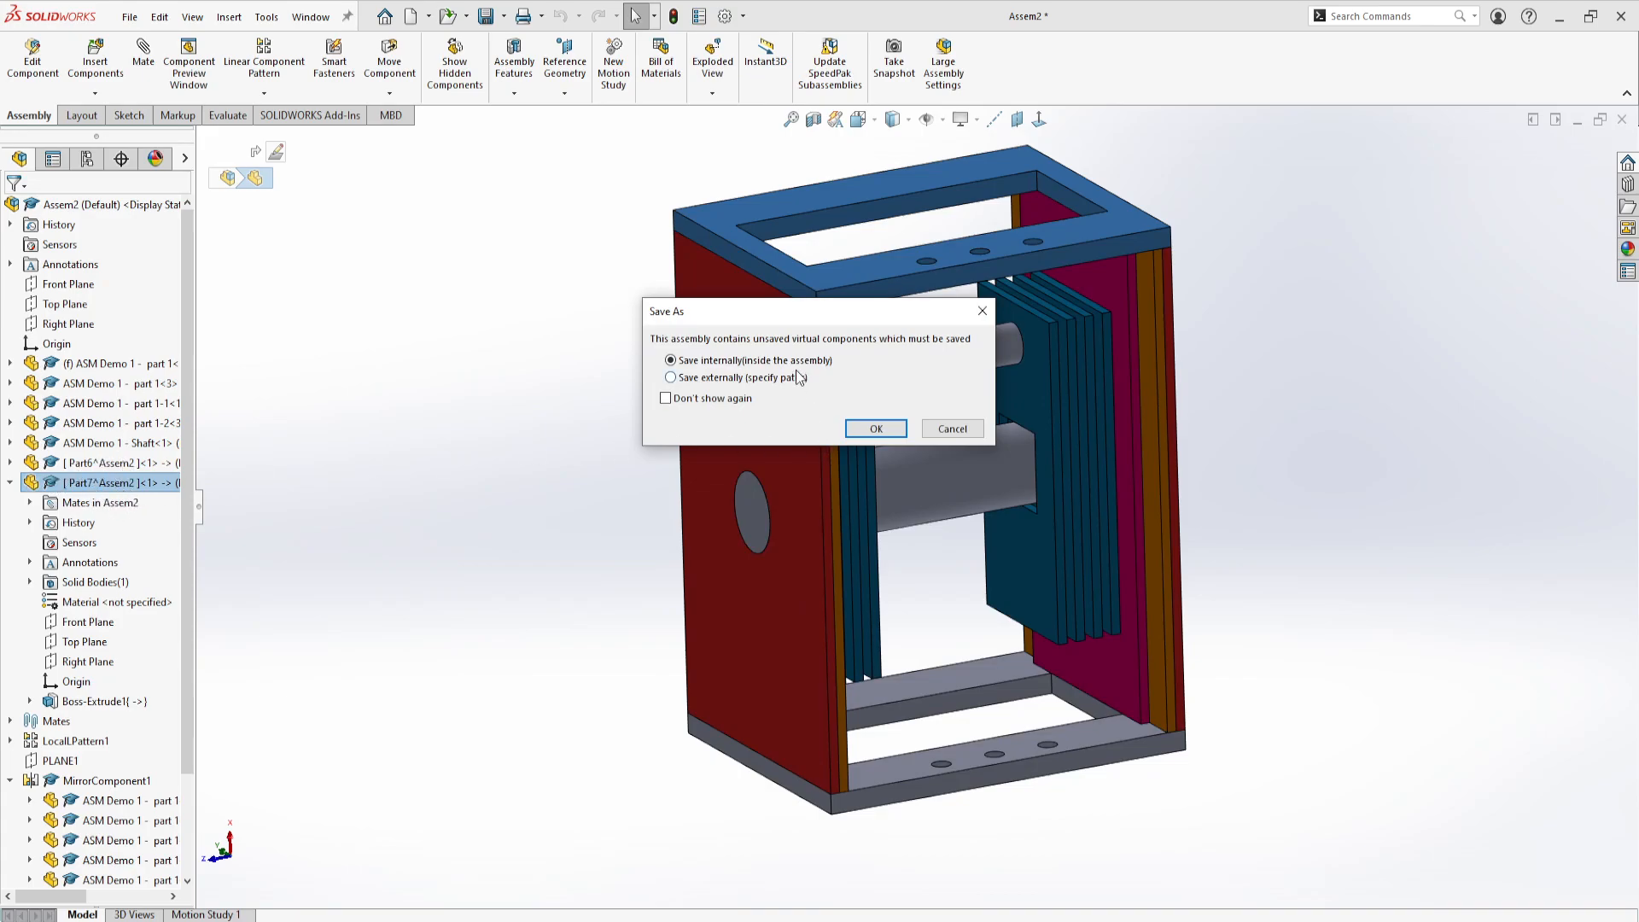
click(702, 380)
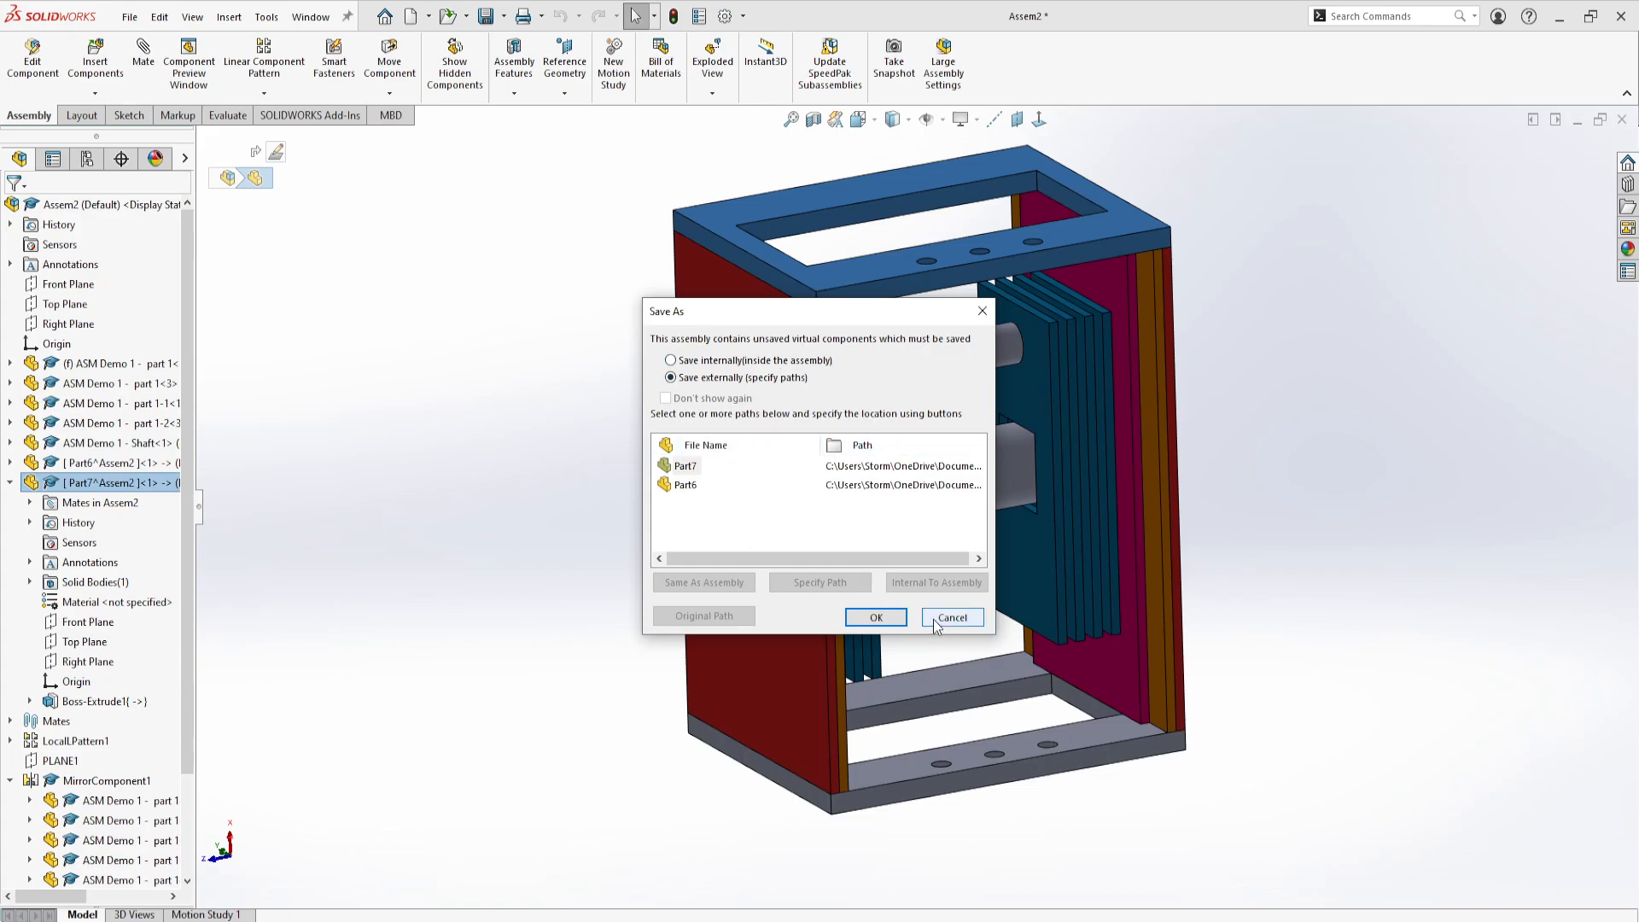
click(691, 467)
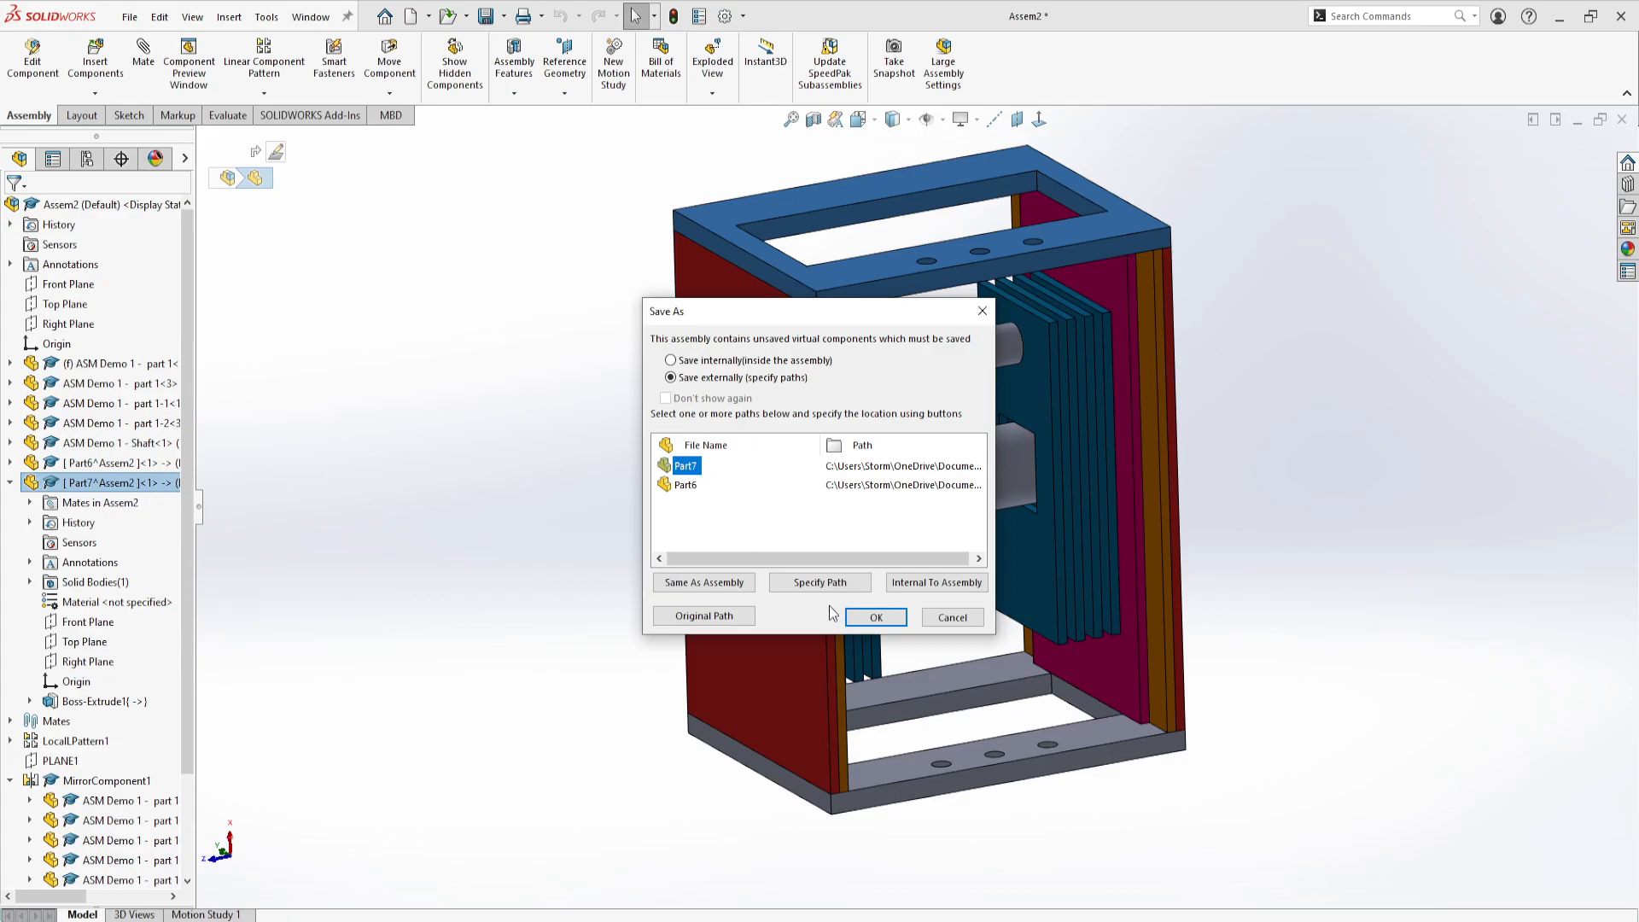
click(870, 624)
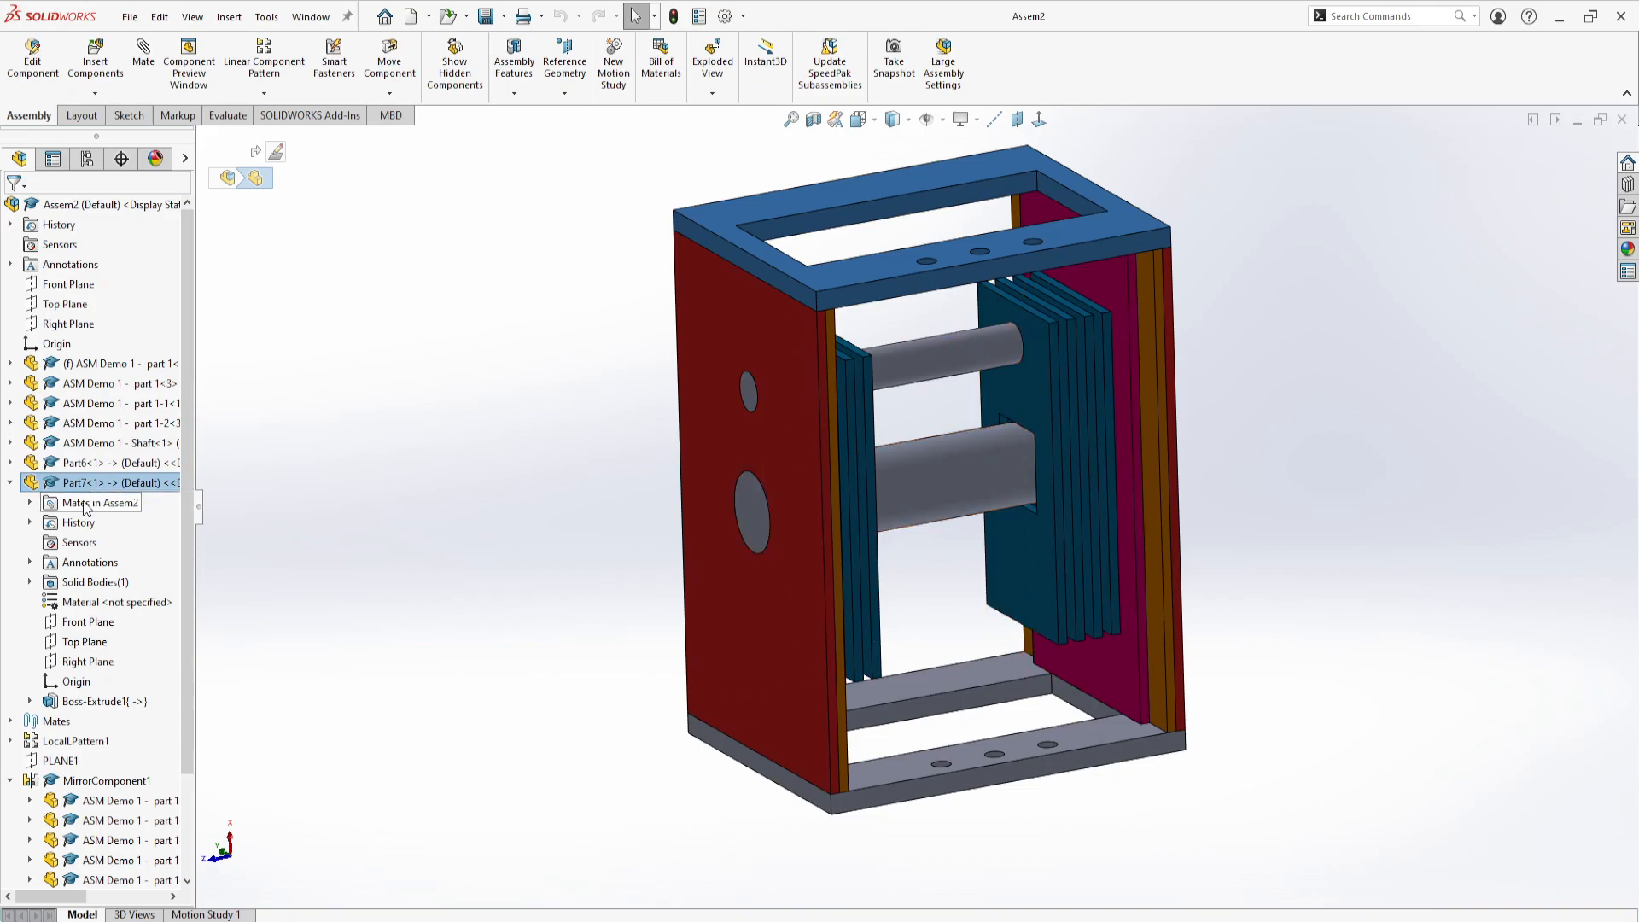
Rename the Part6 component as "ASM Demo 1 - Pin", accepting the temporary document rename and rebuilding the assembly.
click(95, 465)
click(98, 468)
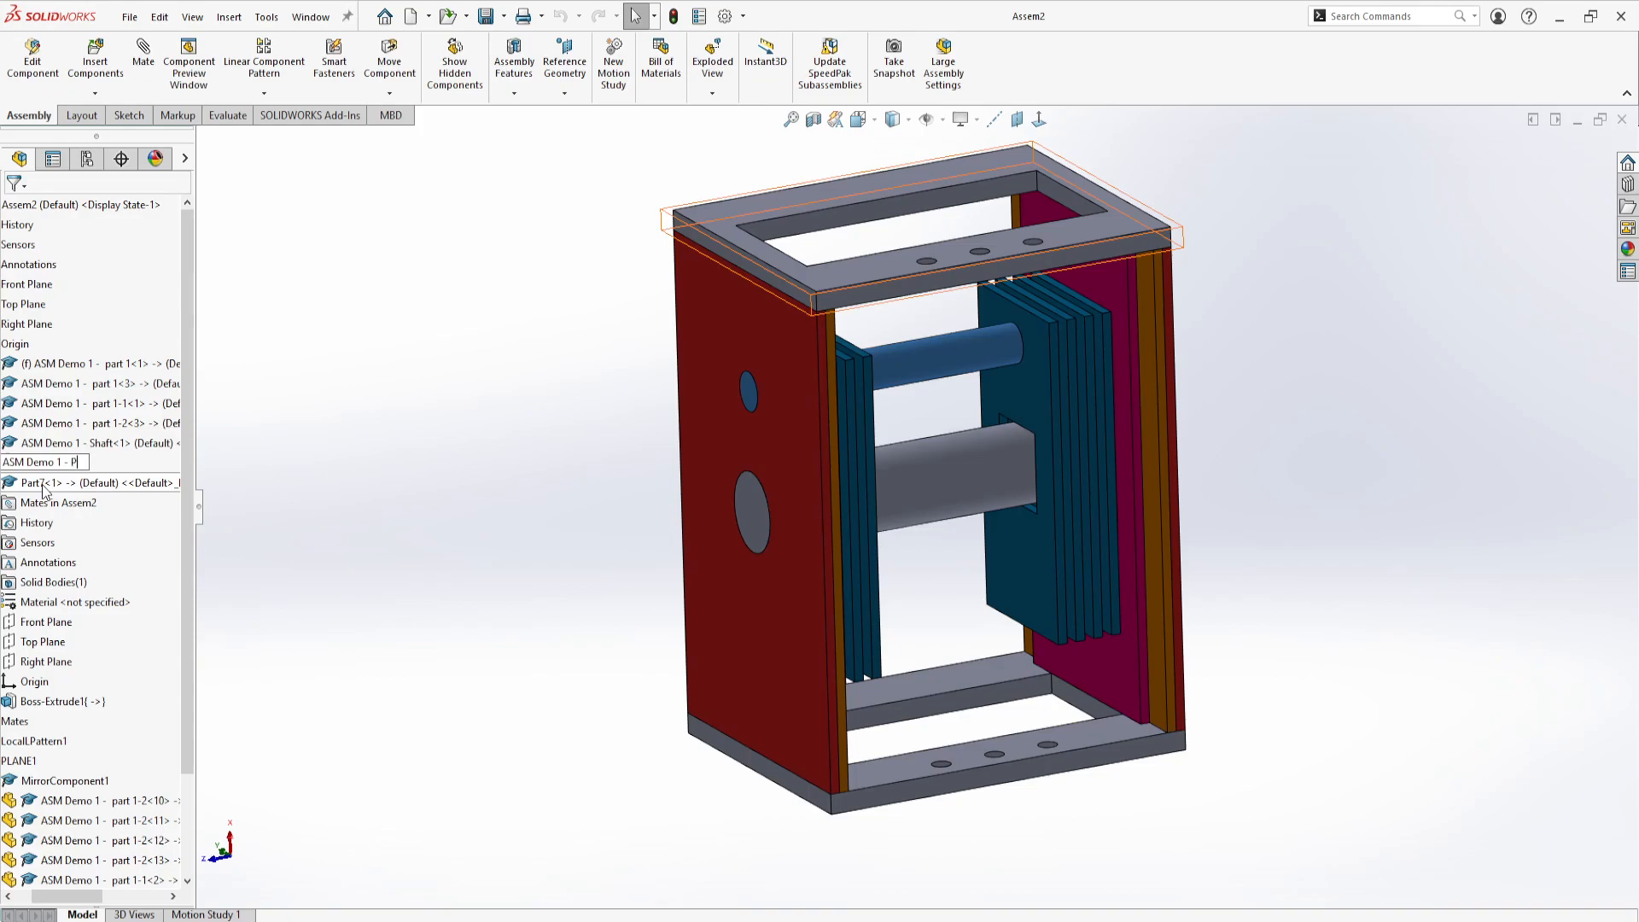
key(Return)
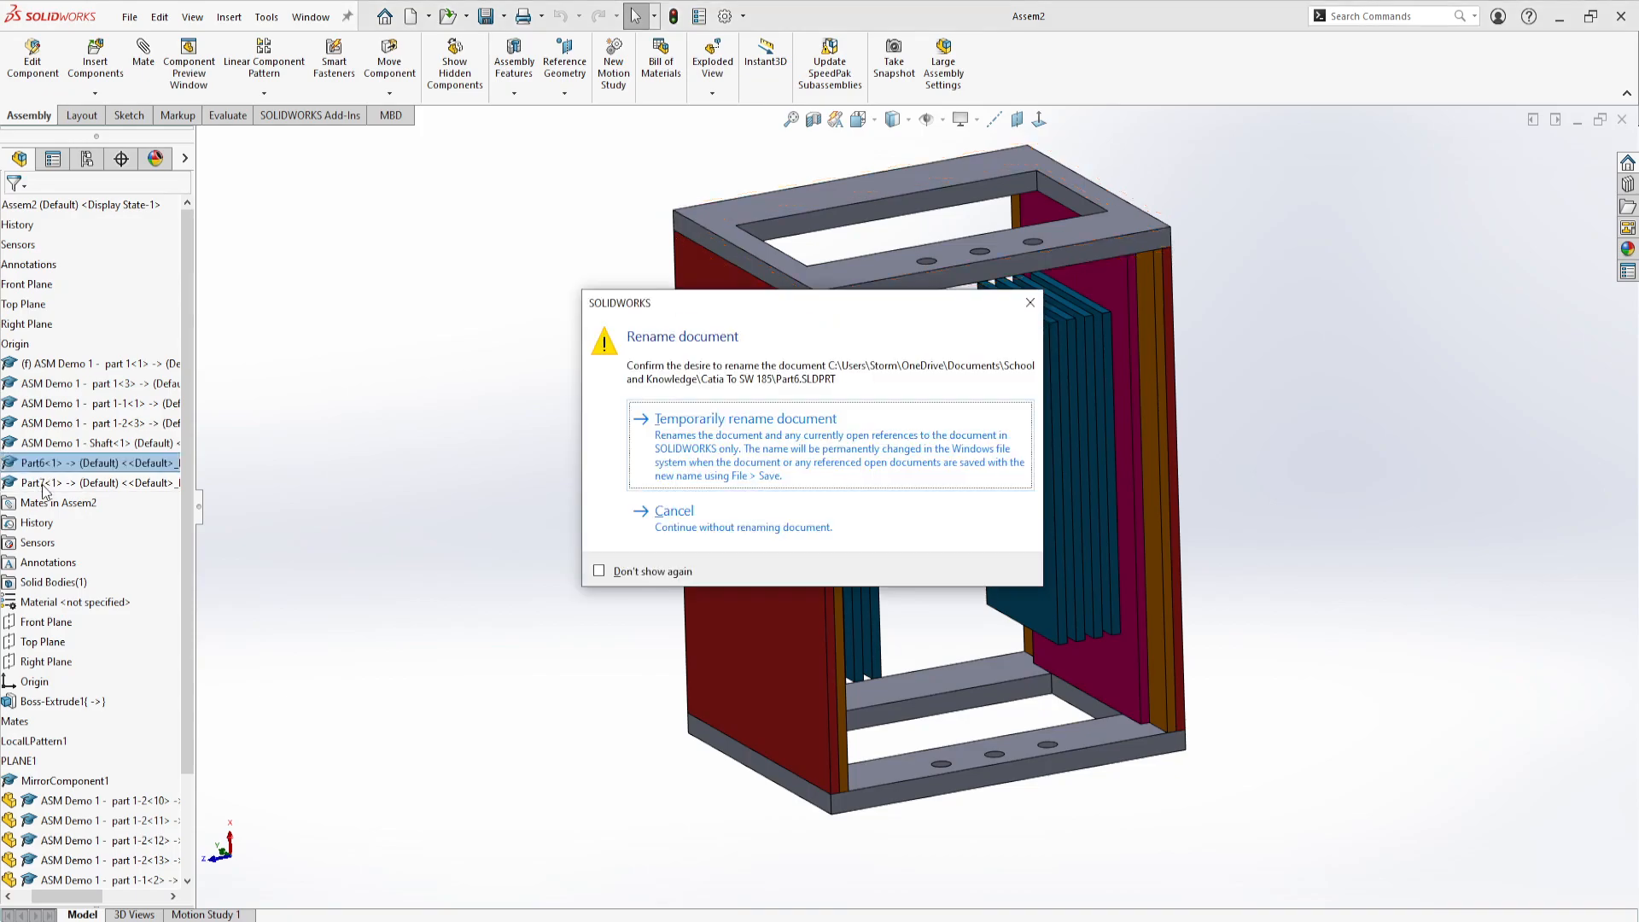
click(695, 462)
click(152, 99)
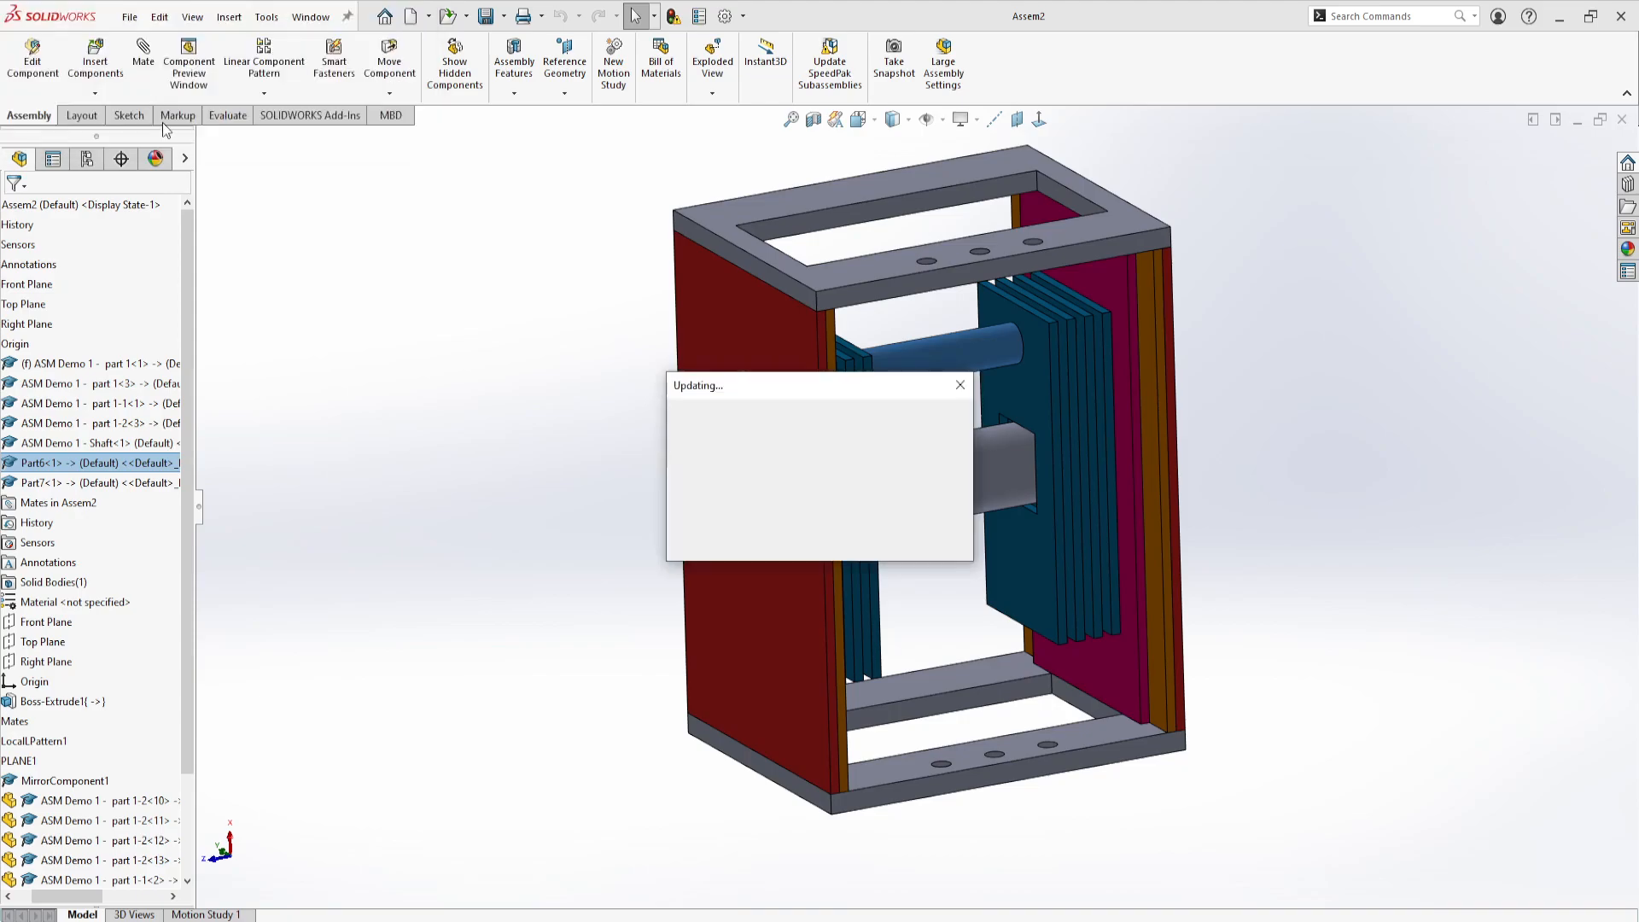
click(73, 486)
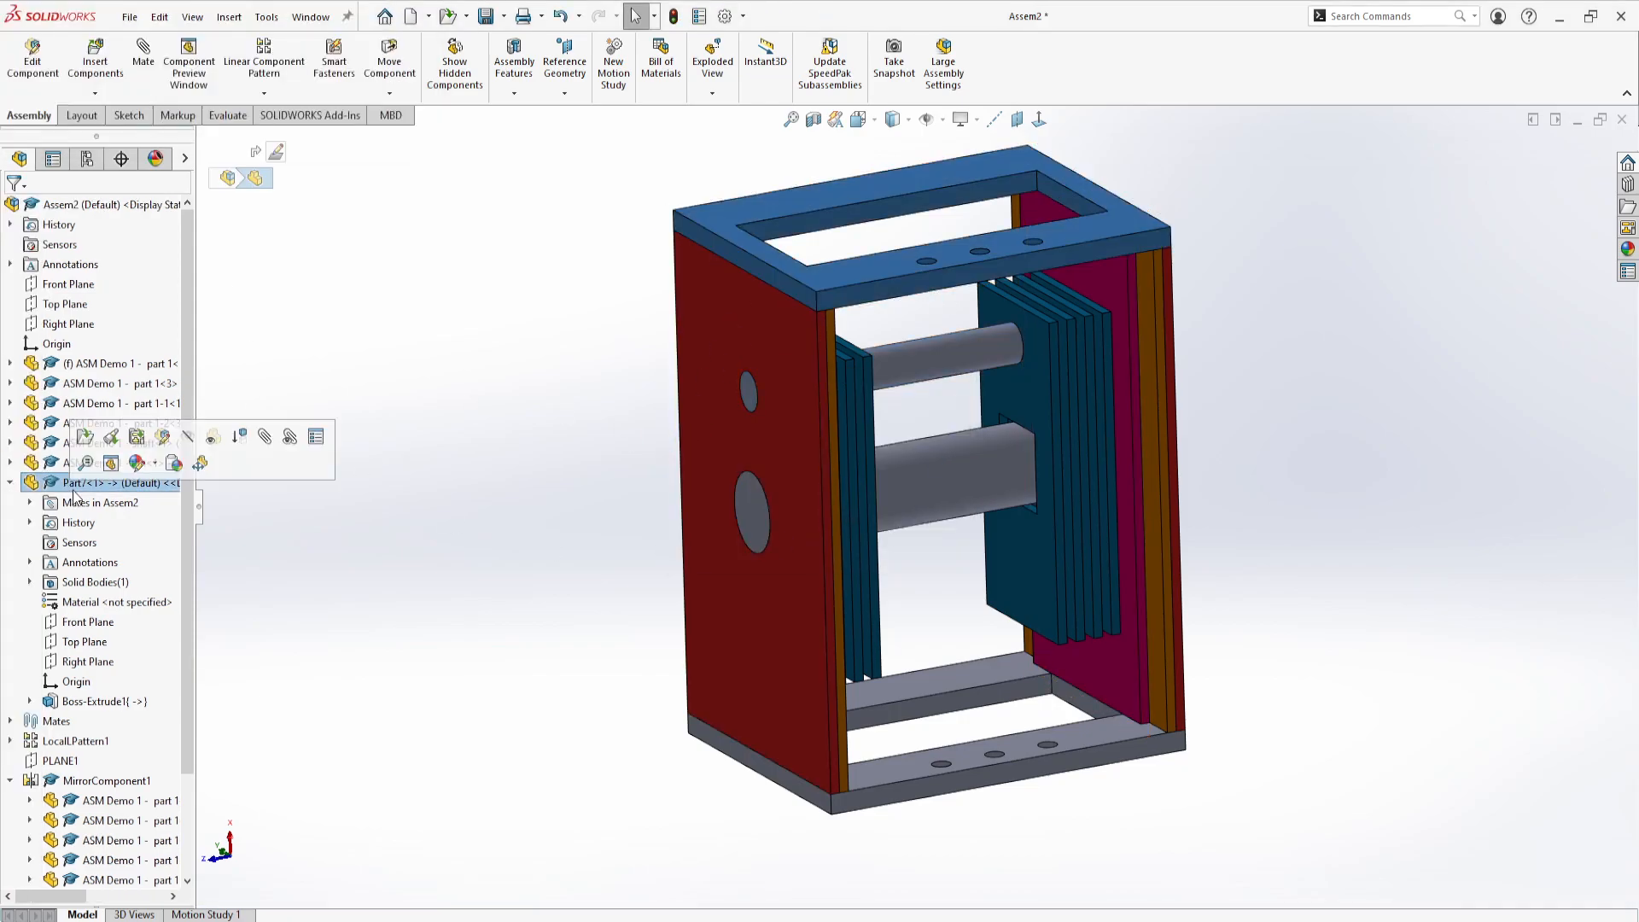
right_click(92, 488)
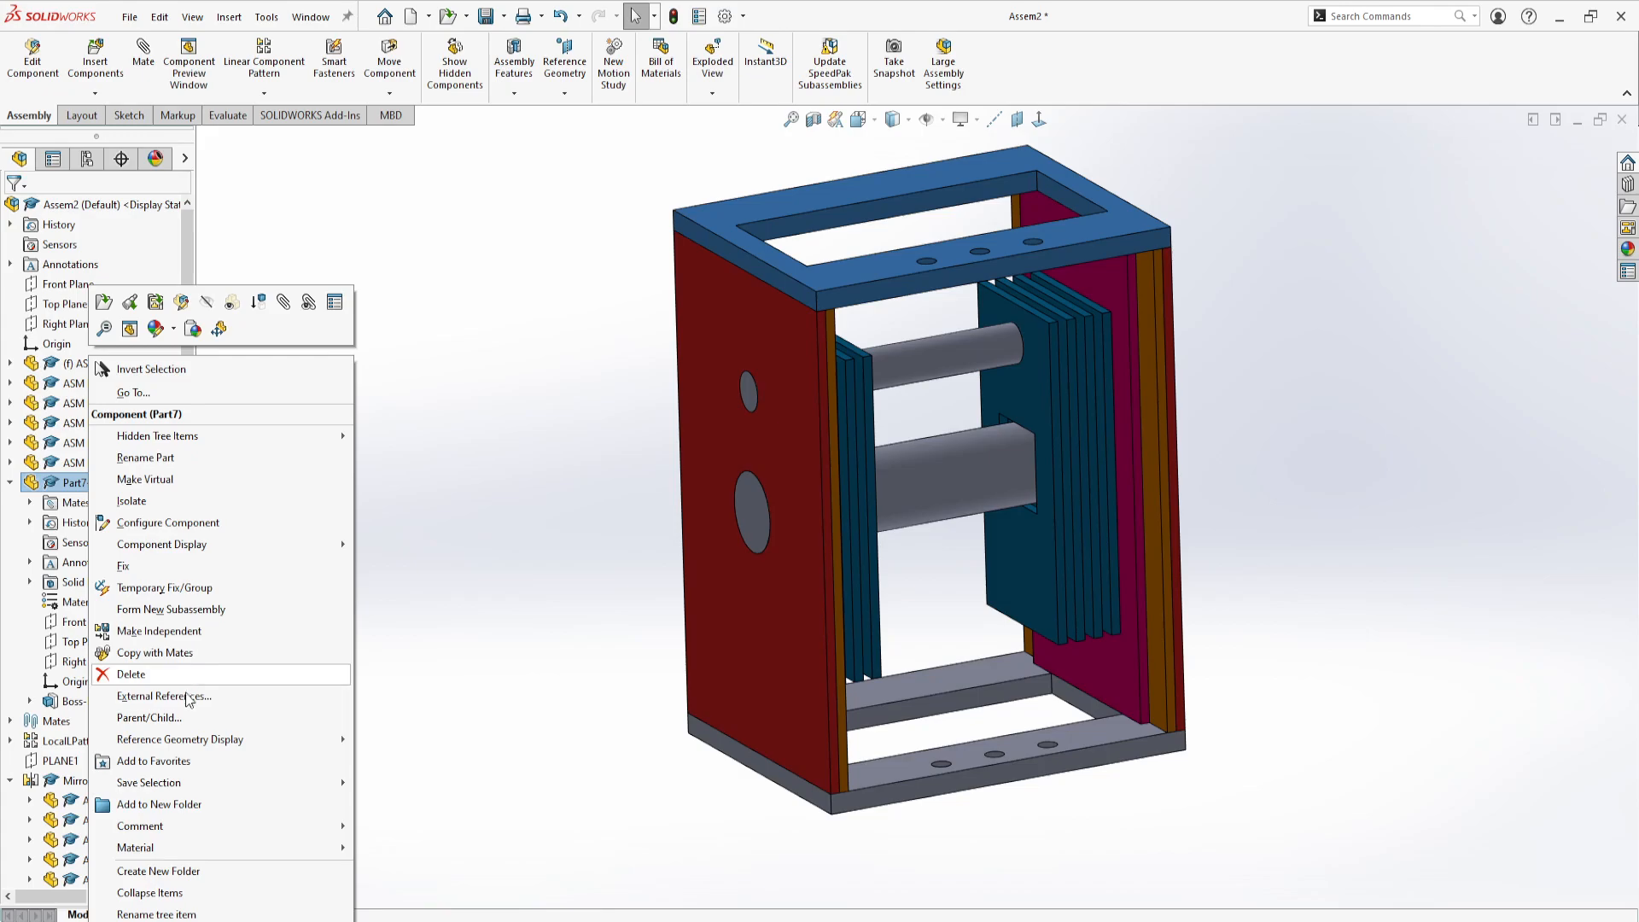
click(461, 652)
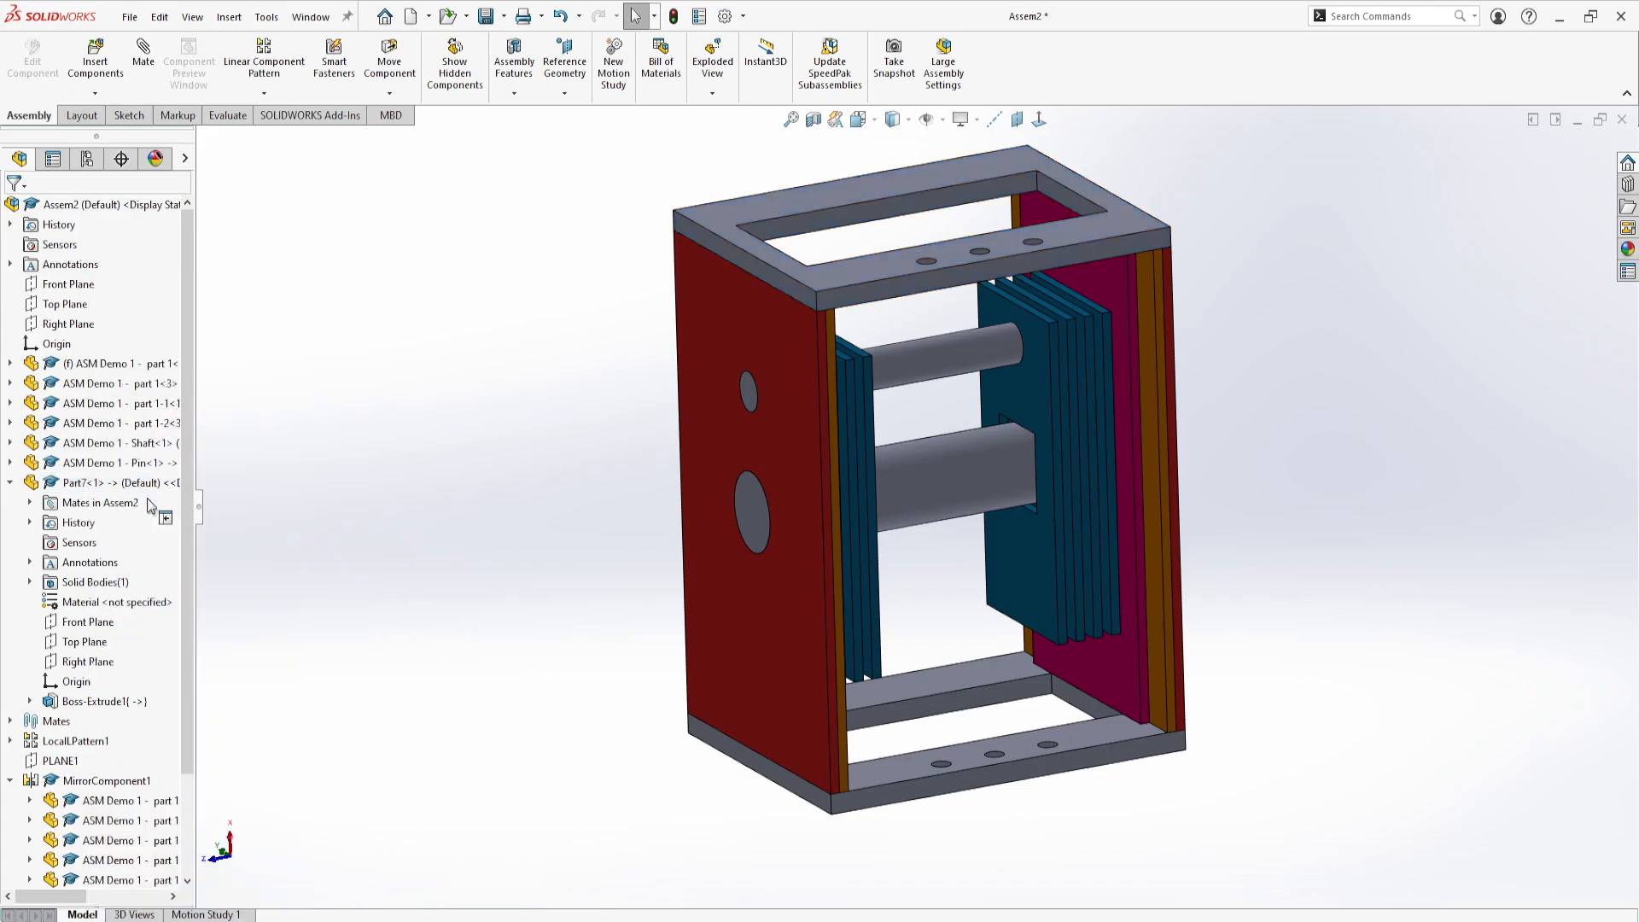
double_click(82, 488)
double_click(74, 483)
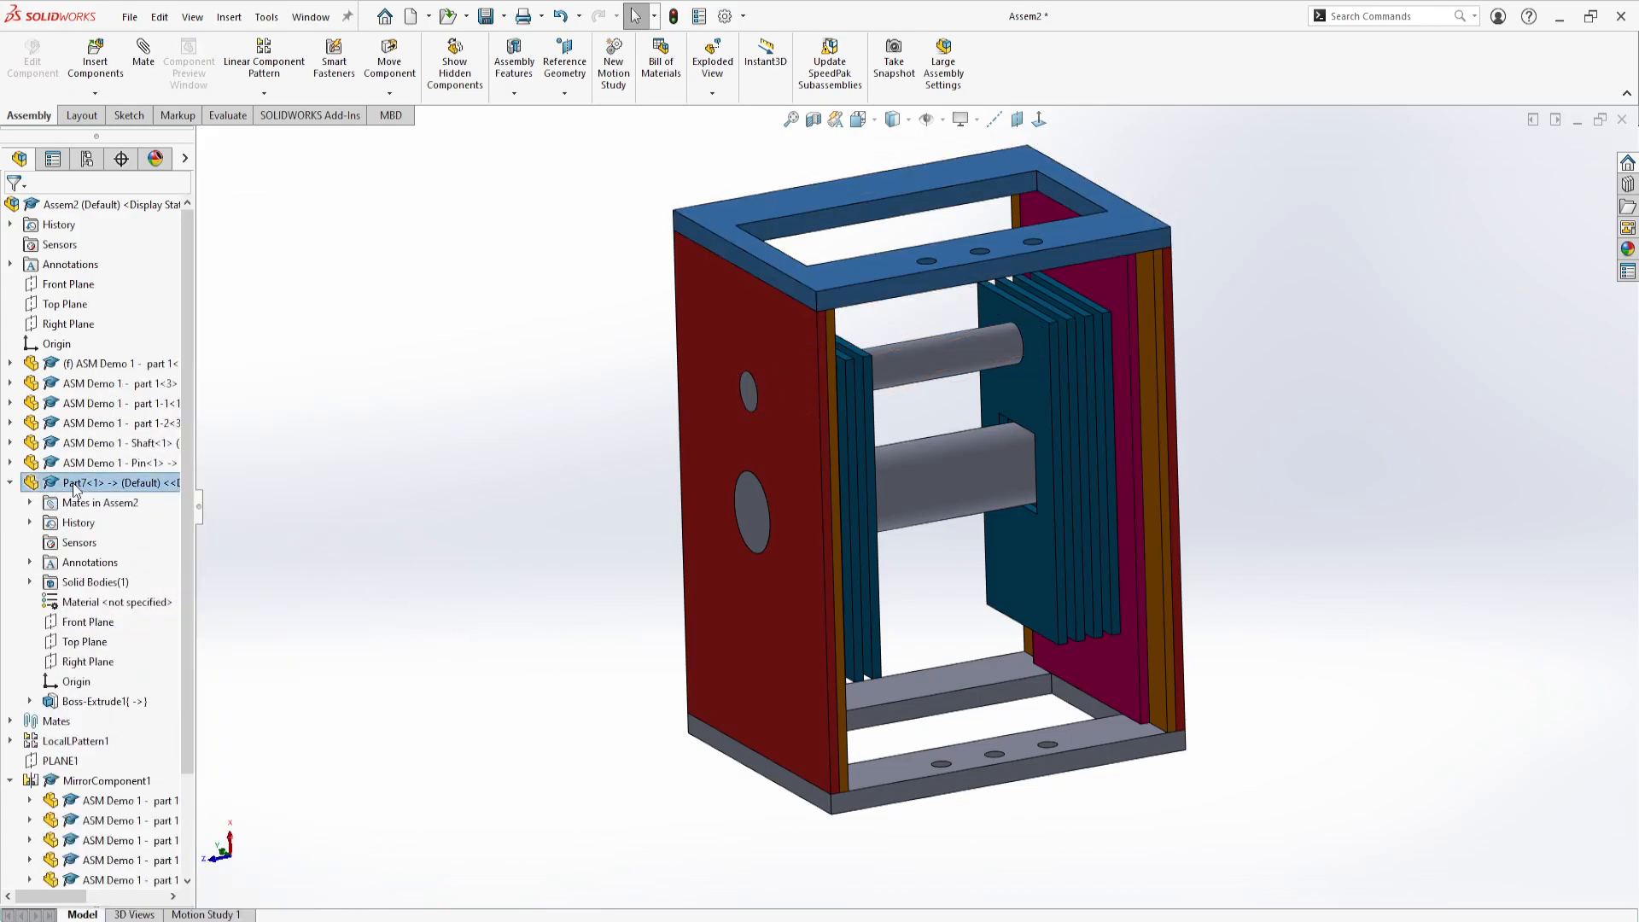
double_click(72, 483)
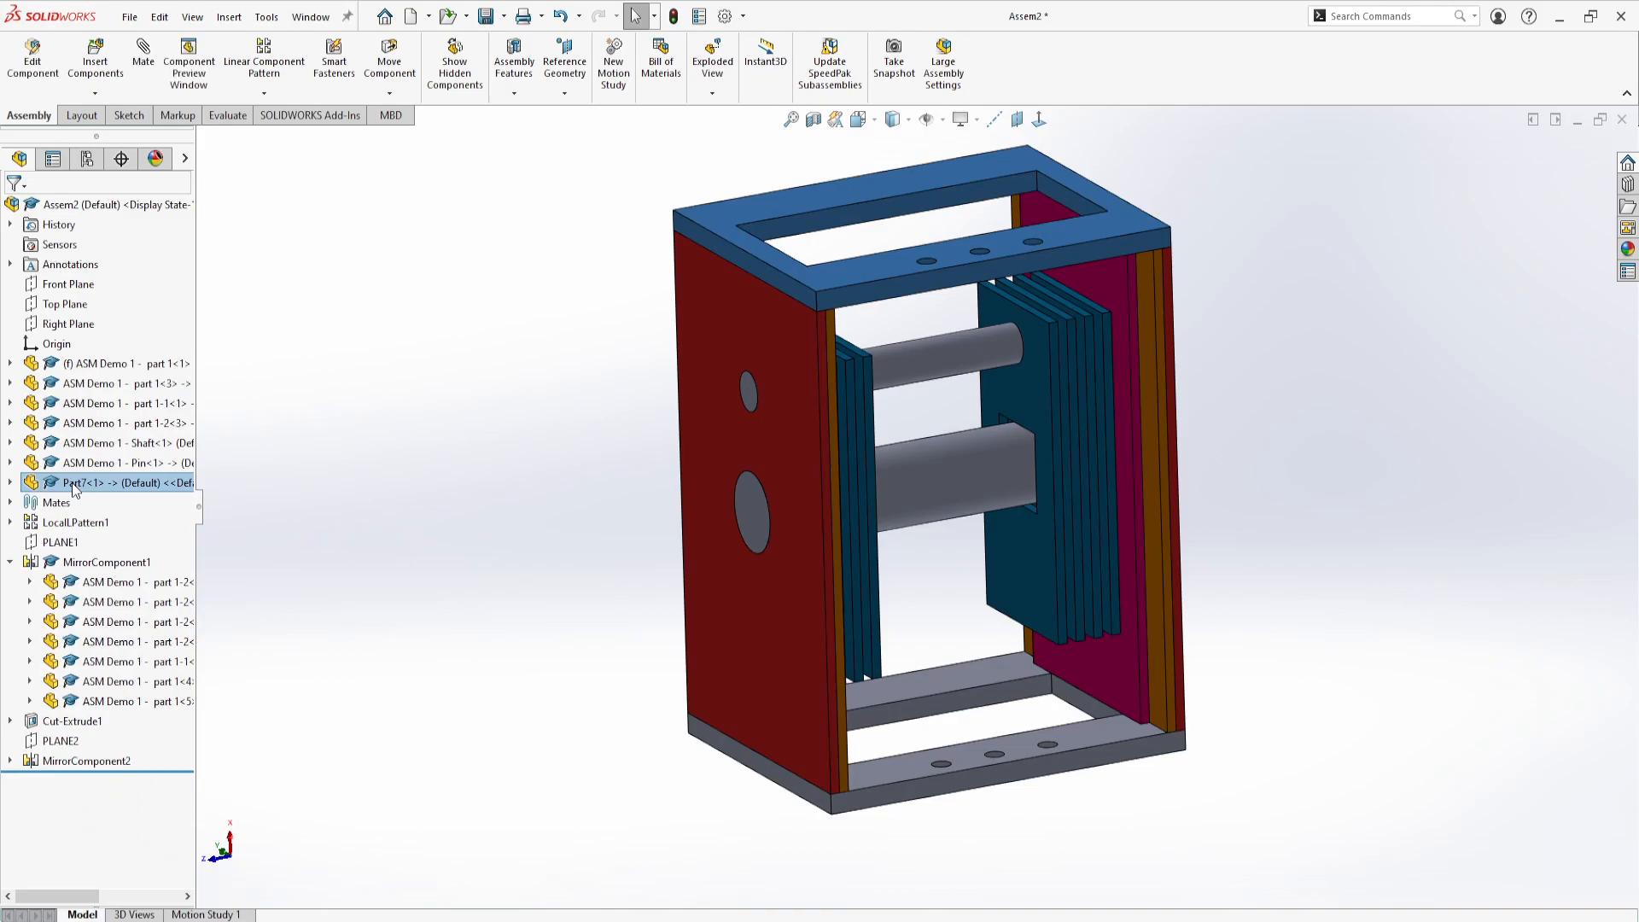
click(72, 484)
click(478, 451)
double_click(85, 483)
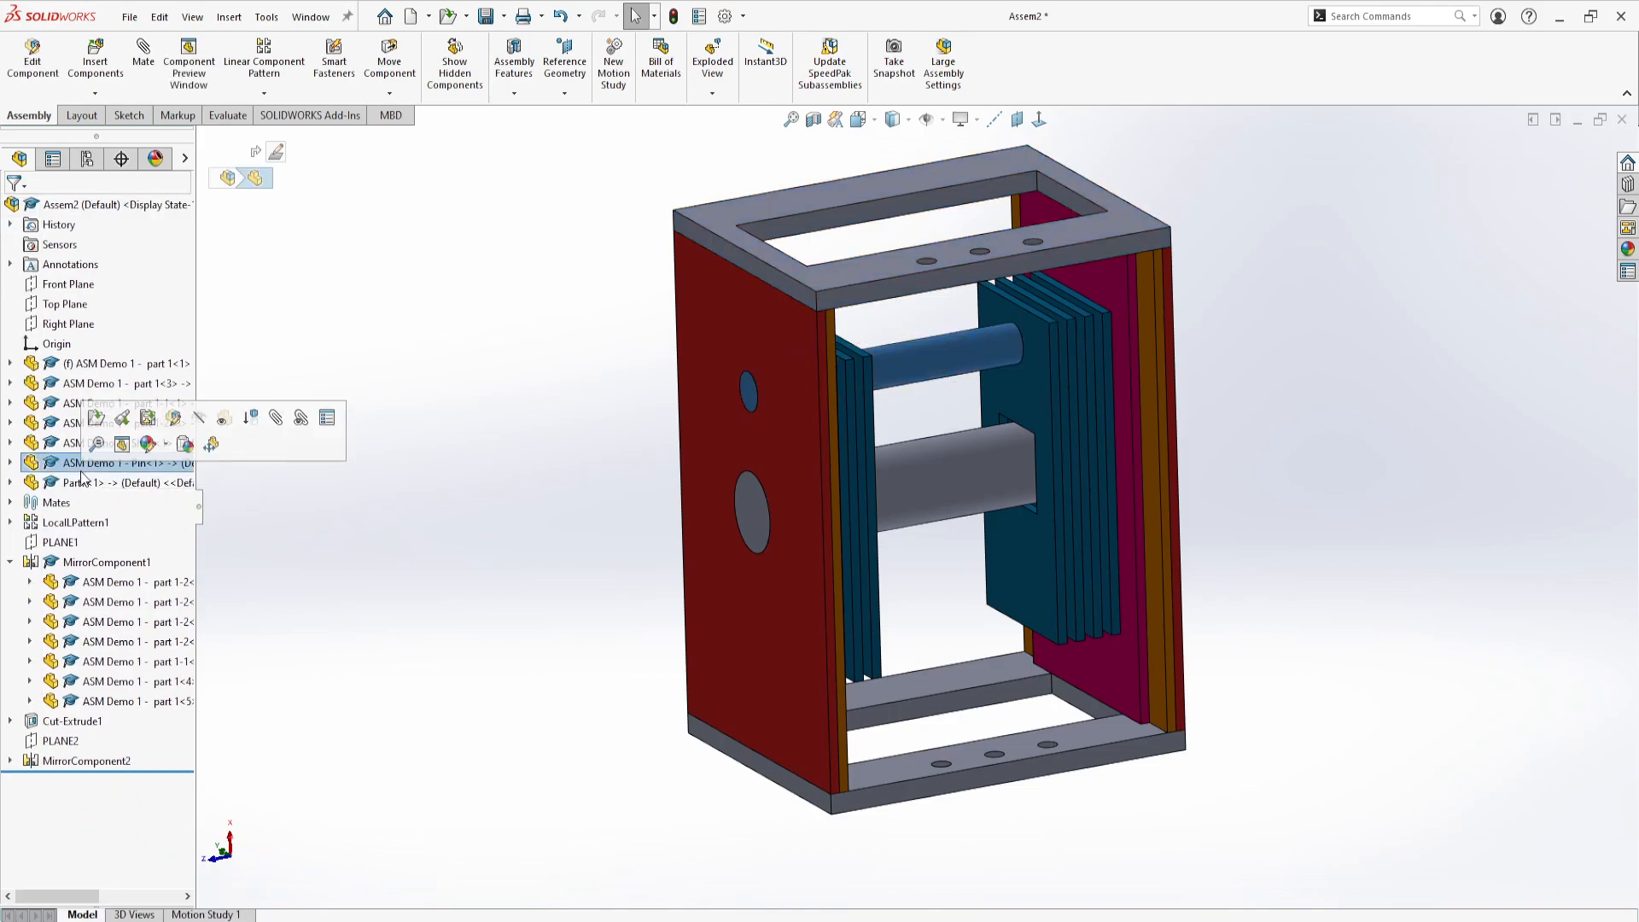
Rename the Part7 component as "ASM Demo 1 - End Plate", accepting the temporary document rename and rebuilding the assembly.
click(79, 483)
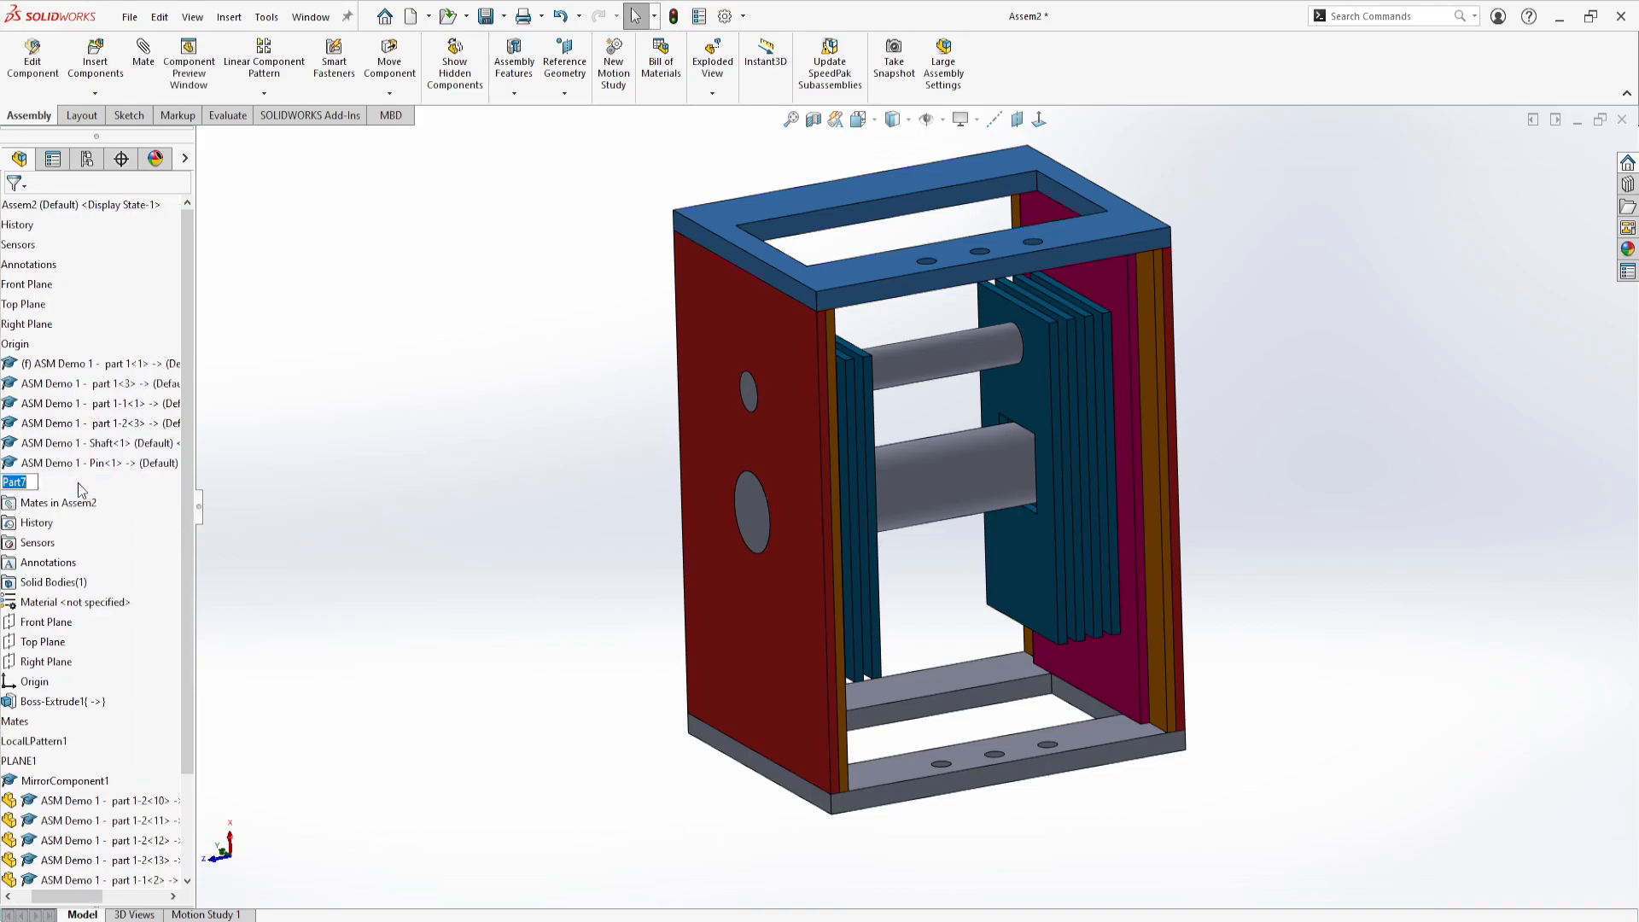
text(ASM)
text( Demo 1)
text( - To)
text(d Plate)
key(Return)
click(700, 447)
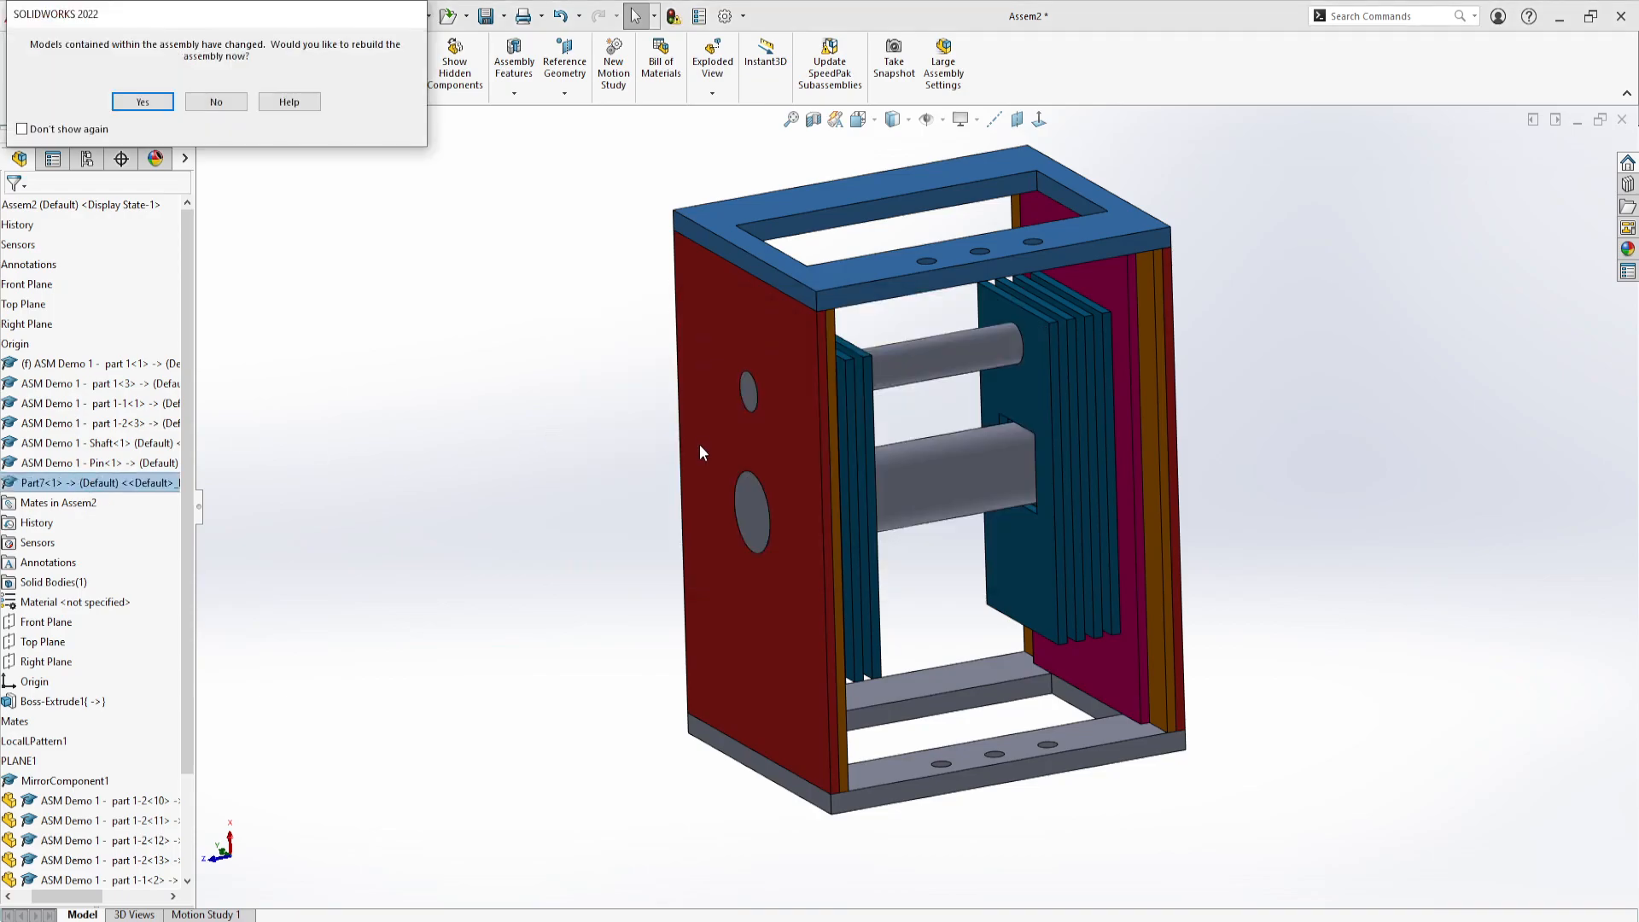
click(141, 101)
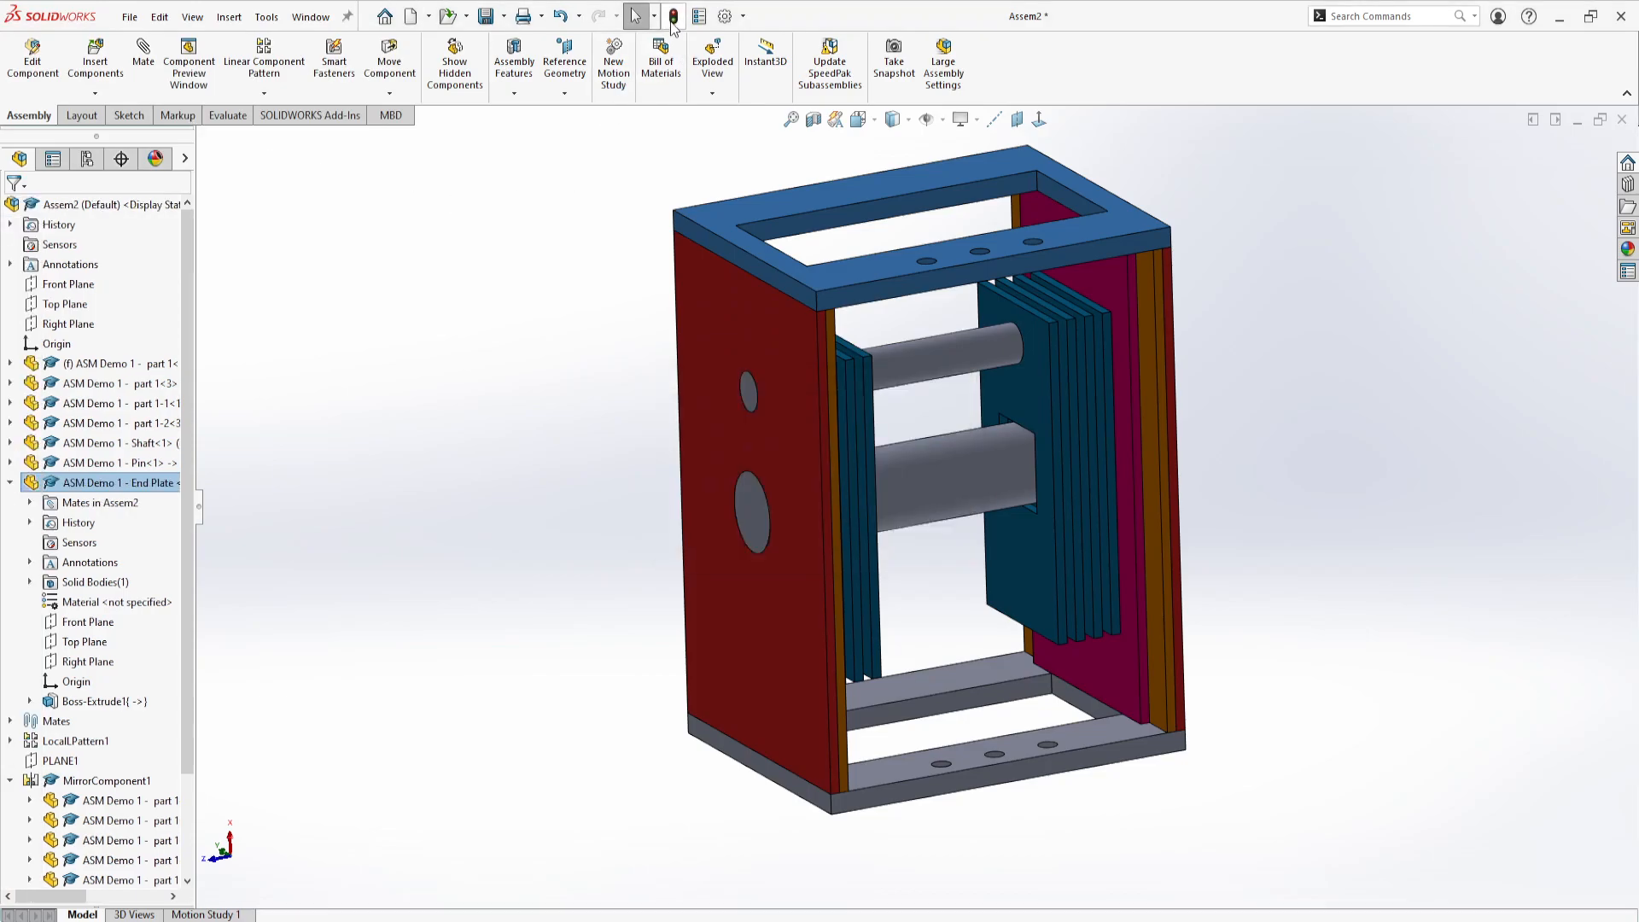
Save the assembly with all its modified parts, accepting the permanent renaming of the referenced documents.
click(485, 17)
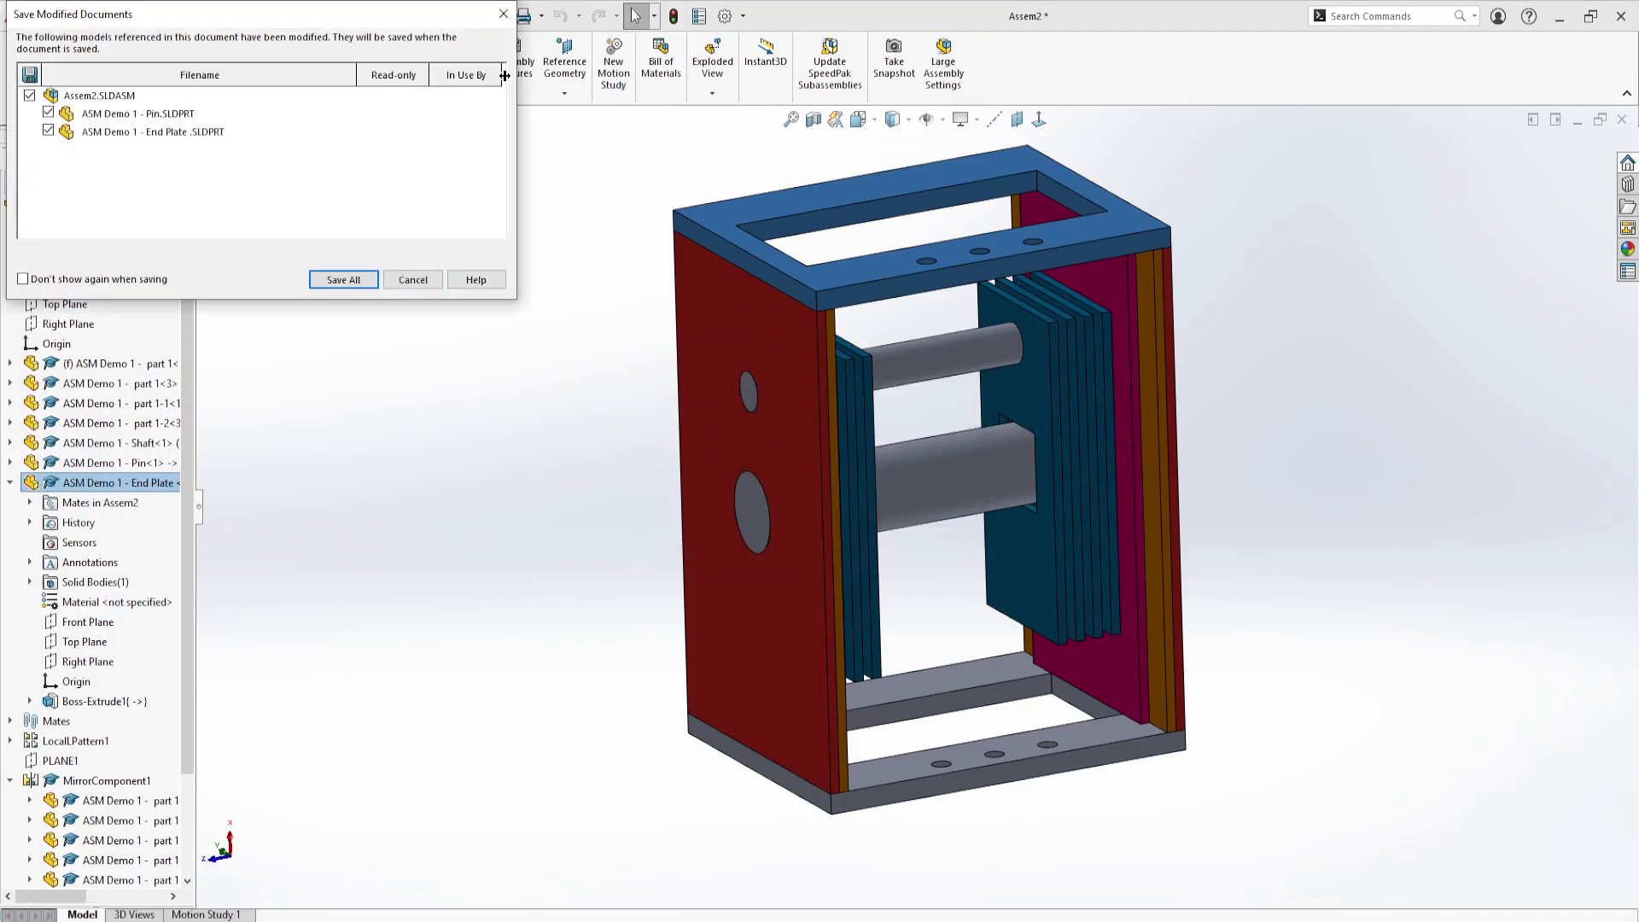
click(360, 284)
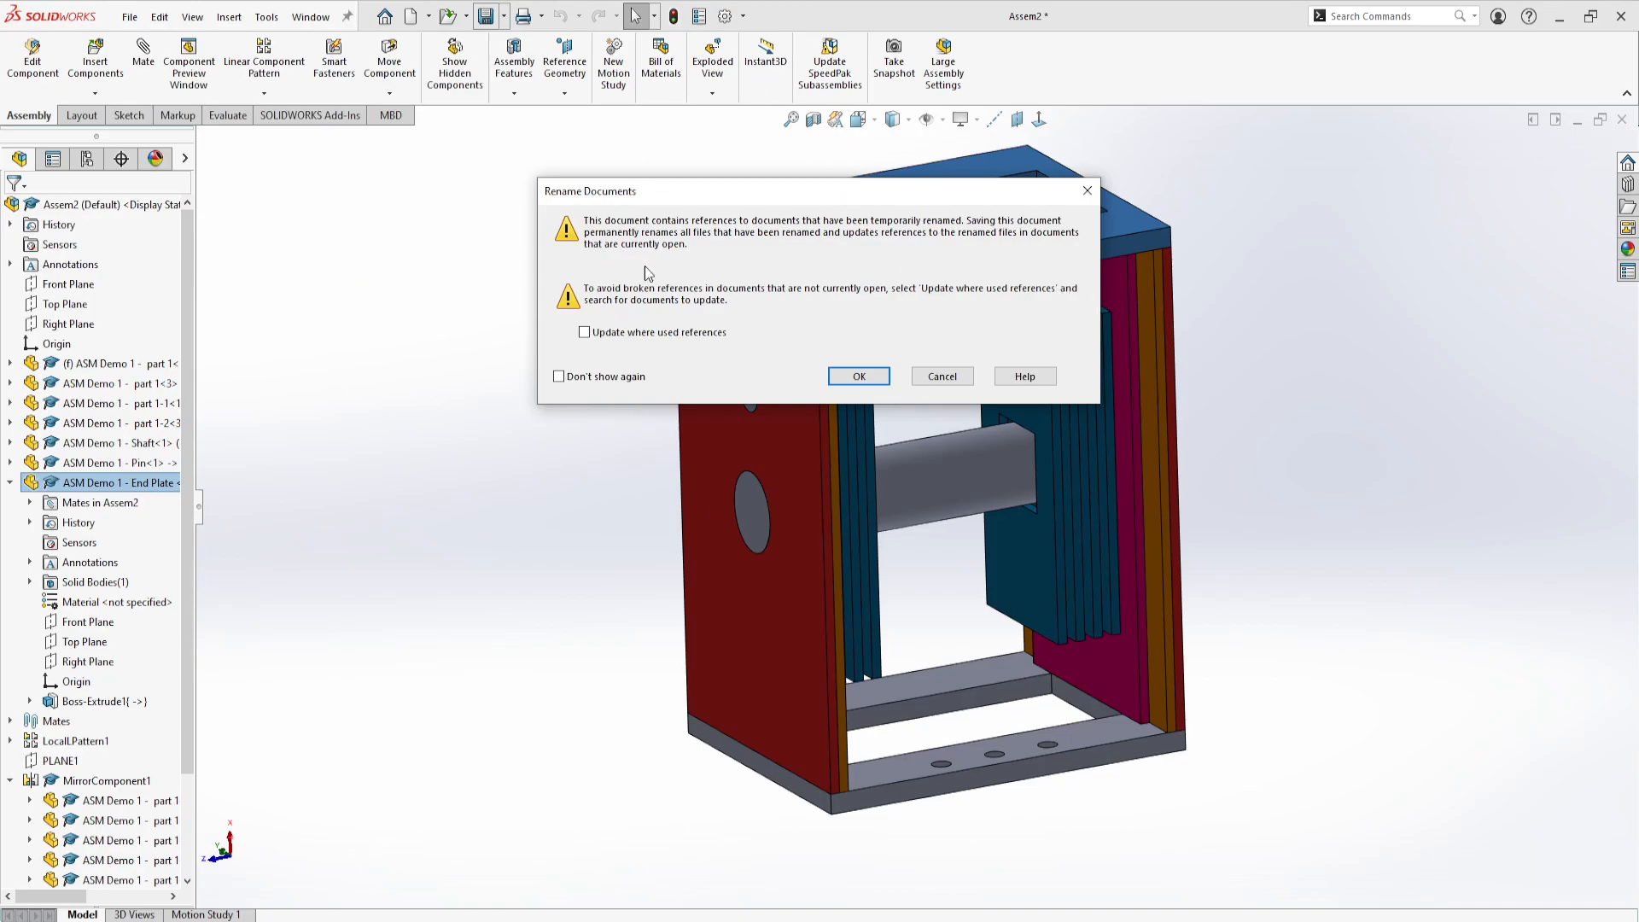
click(858, 375)
key(z)
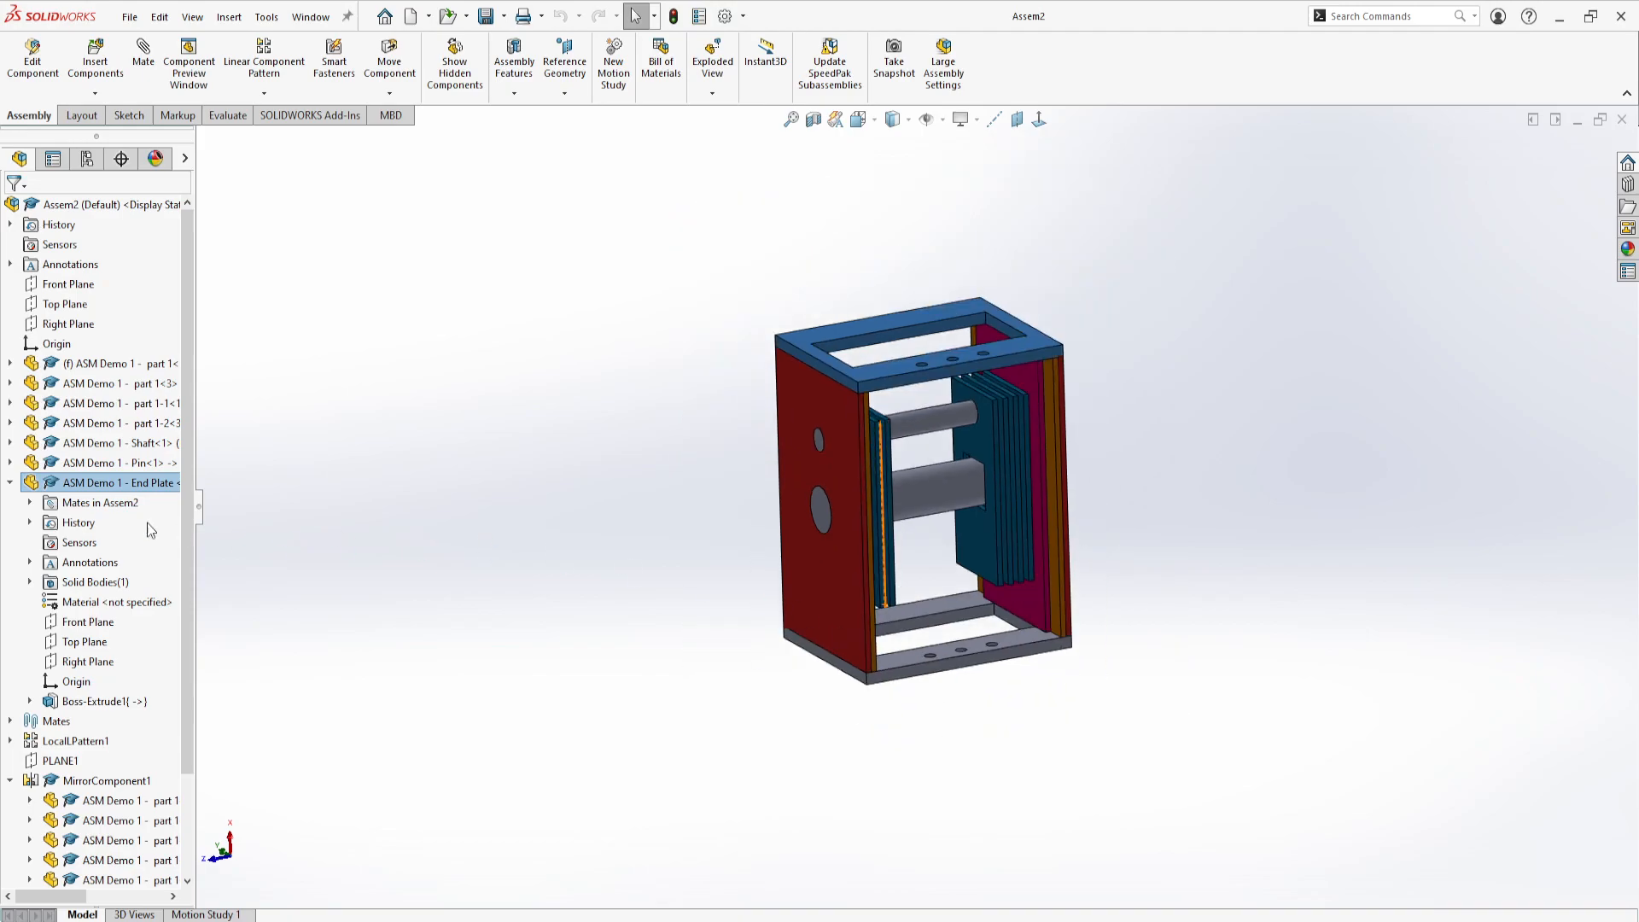
Examine which components the renamed Pin and End Plate entries and the outer side plate correspond to in the assembly.
click(10, 482)
click(114, 463)
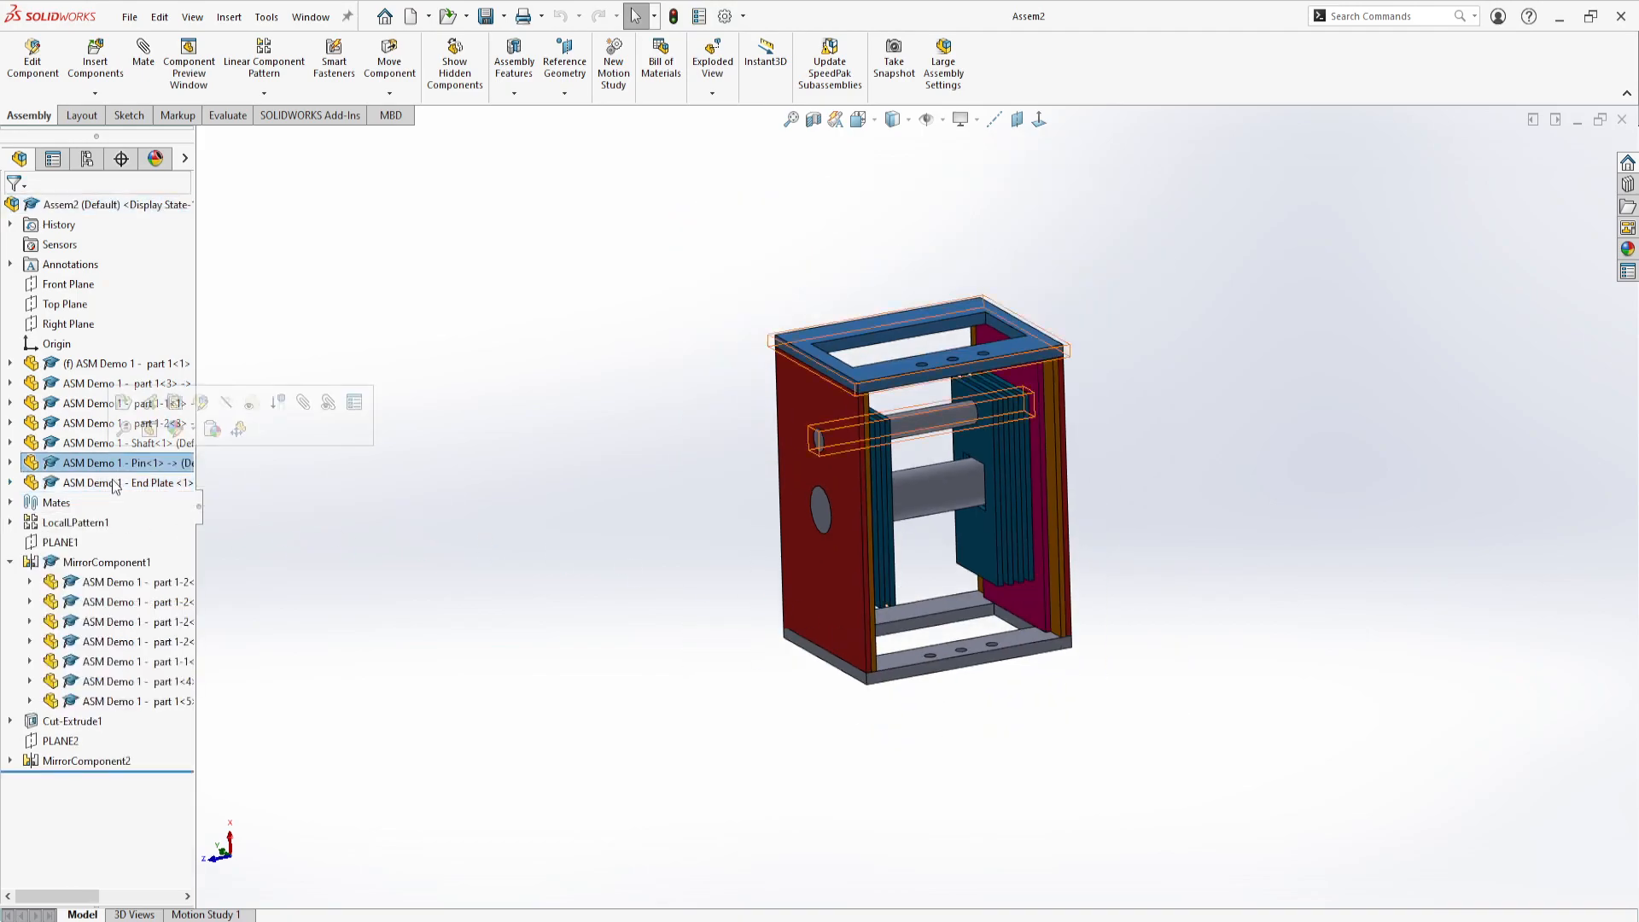
click(91, 484)
click(89, 464)
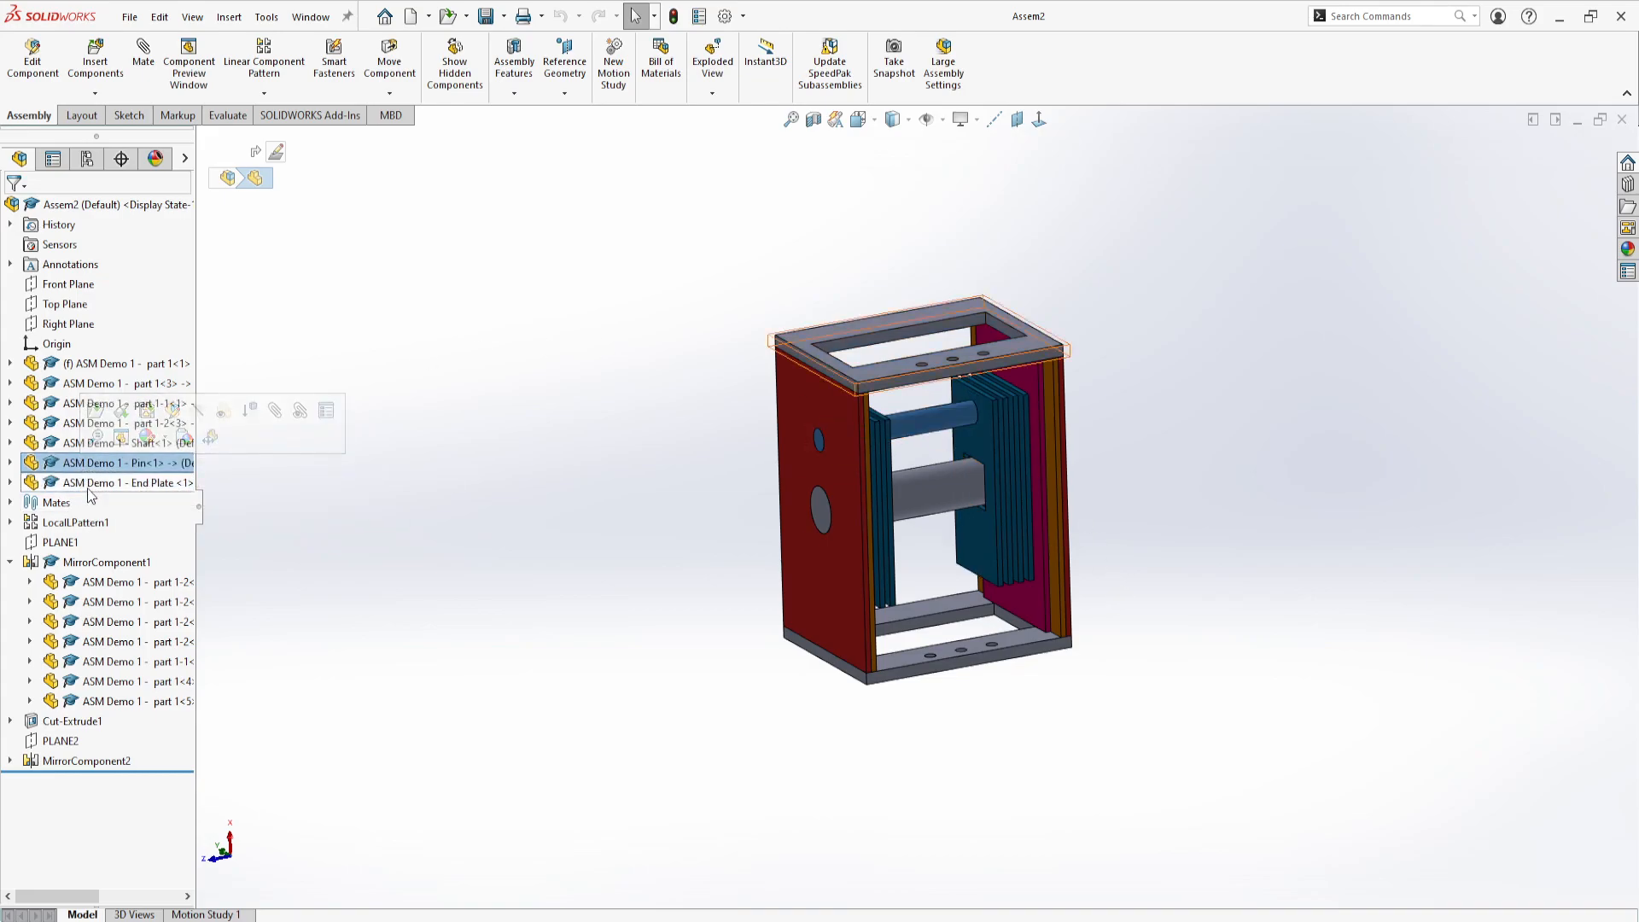
click(81, 483)
click(72, 464)
click(72, 479)
click(70, 465)
click(70, 484)
click(792, 535)
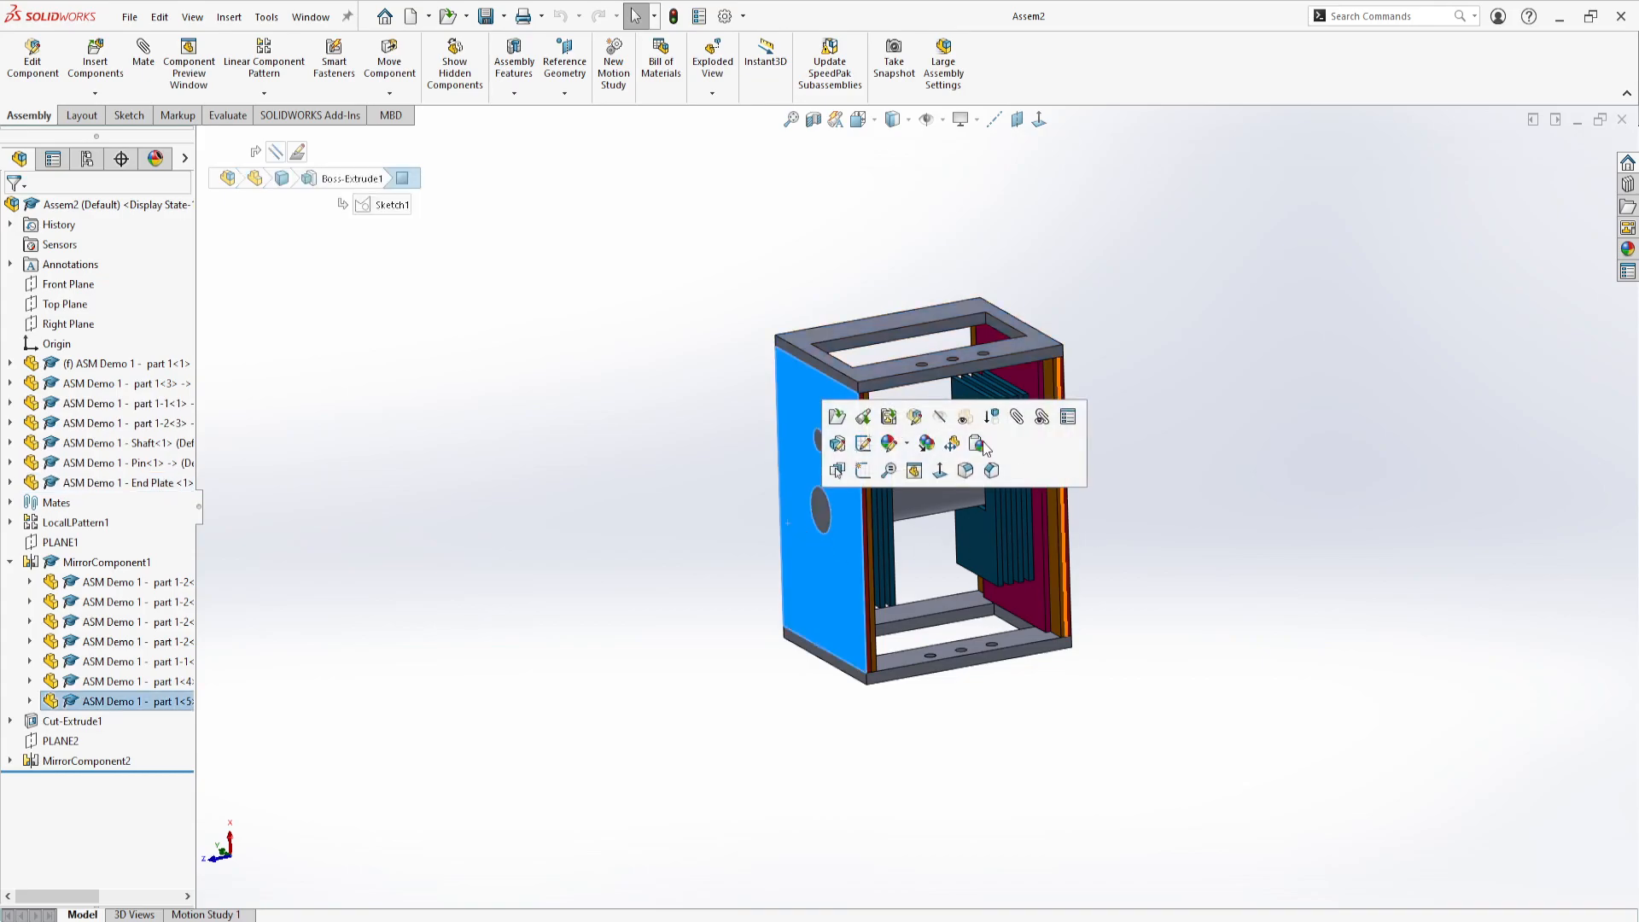
click(1270, 632)
Set the outer rectangle's width to 3 in in the base sketch of the teal inner plate (part 1-2), editing it in context.
middle_drag(969, 513, 944, 473)
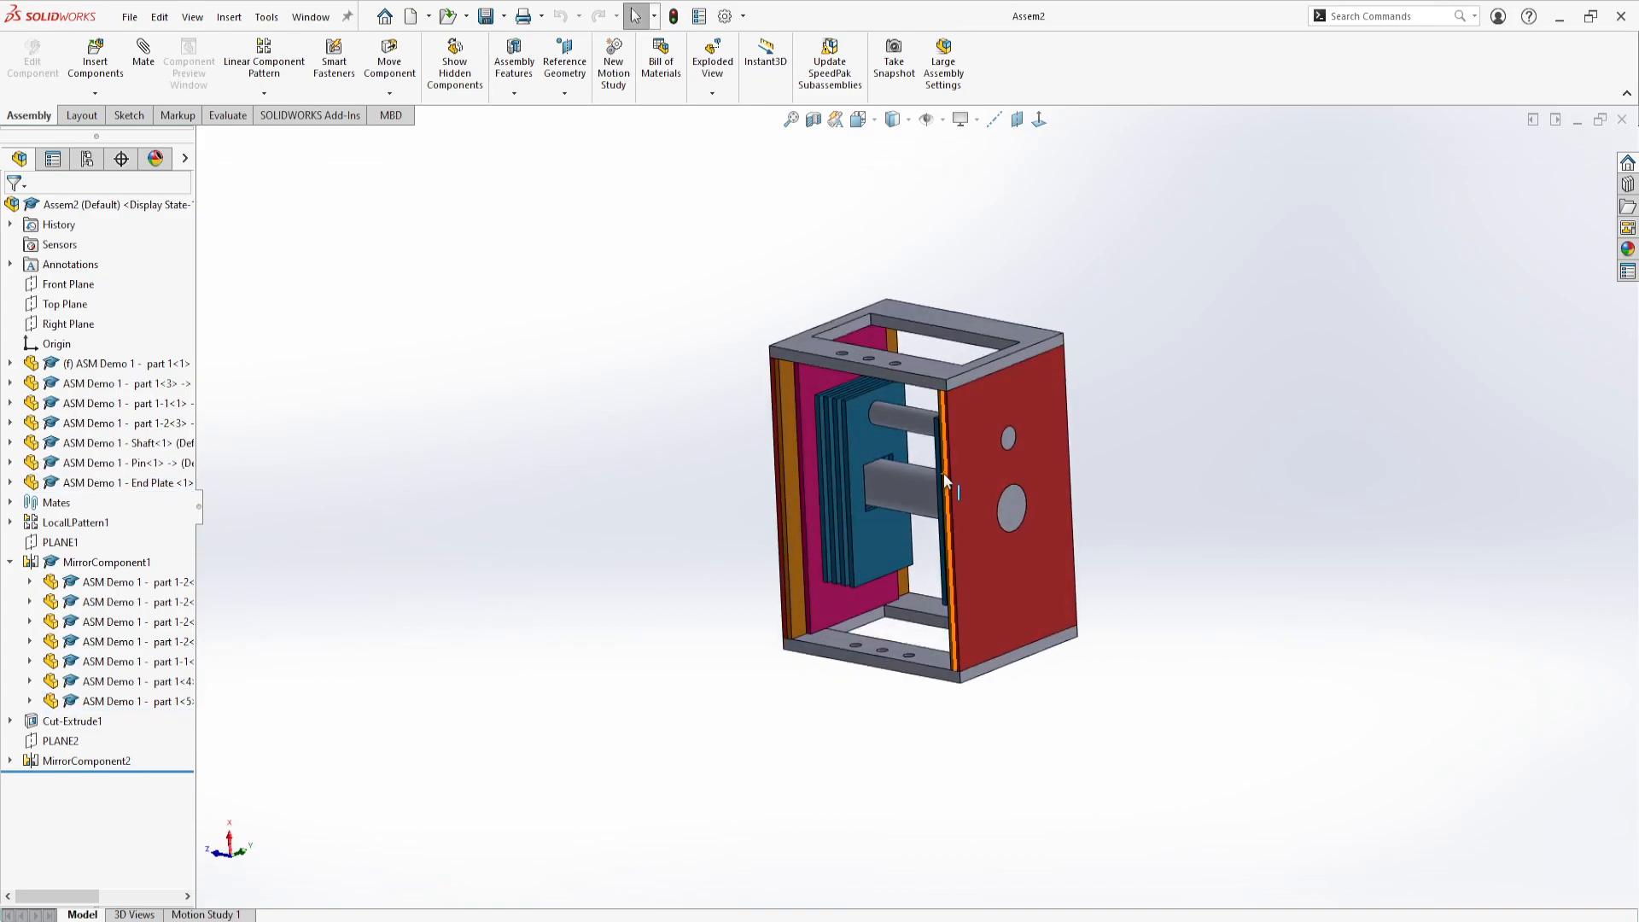
scroll(769, 409, down, 5)
click(746, 413)
middle_drag(746, 413, 1038, 281)
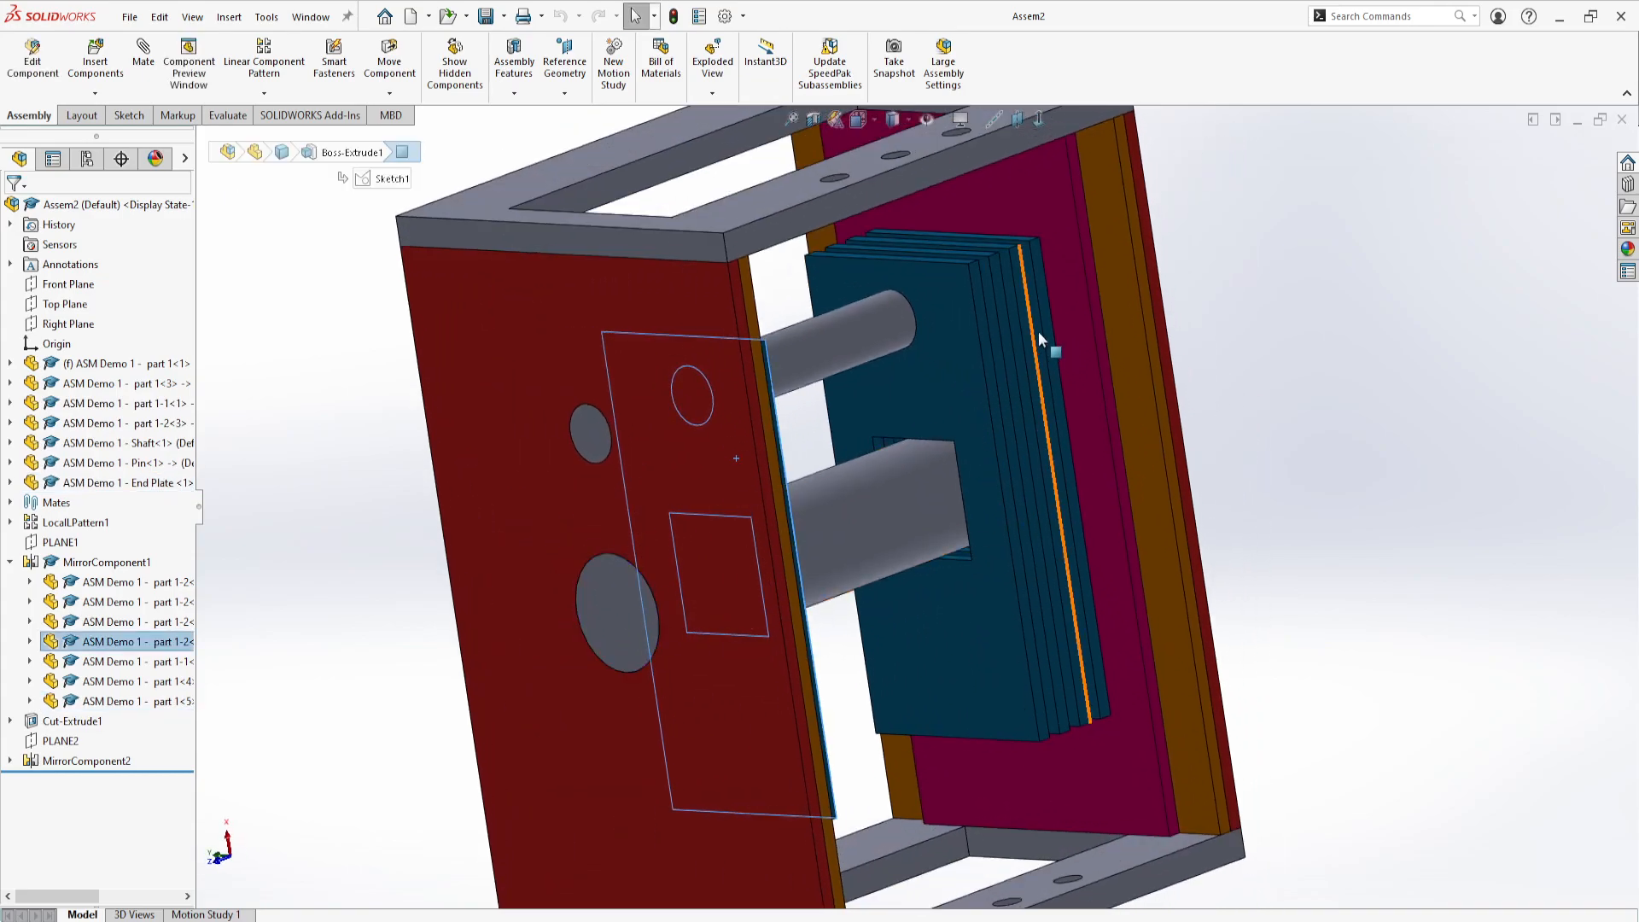
click(1040, 280)
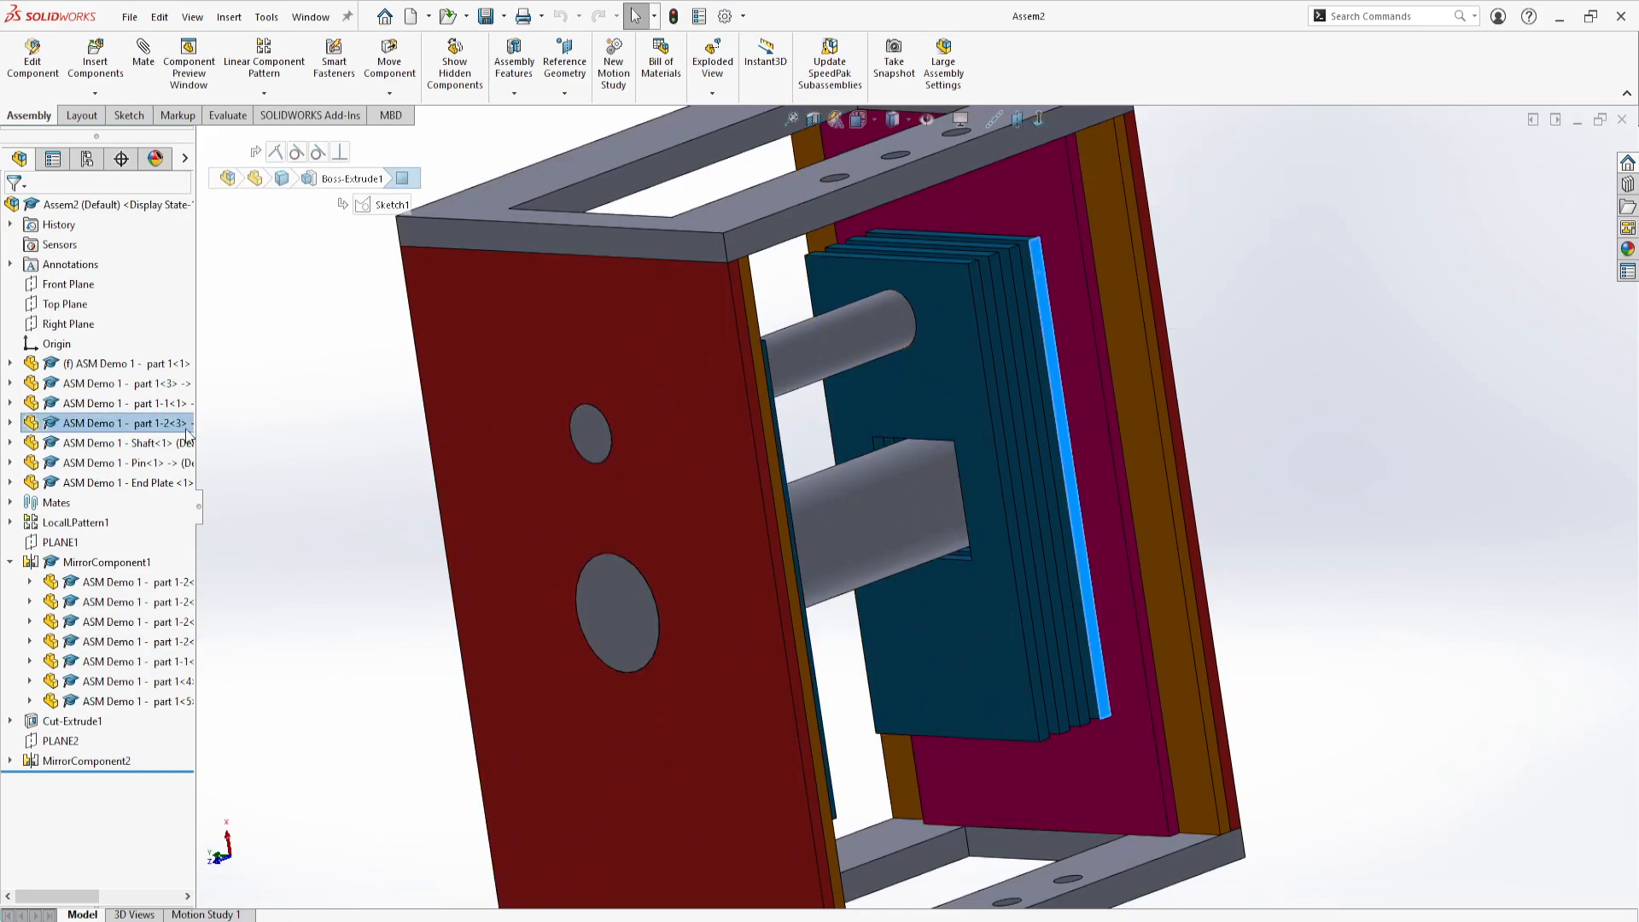
click(9, 423)
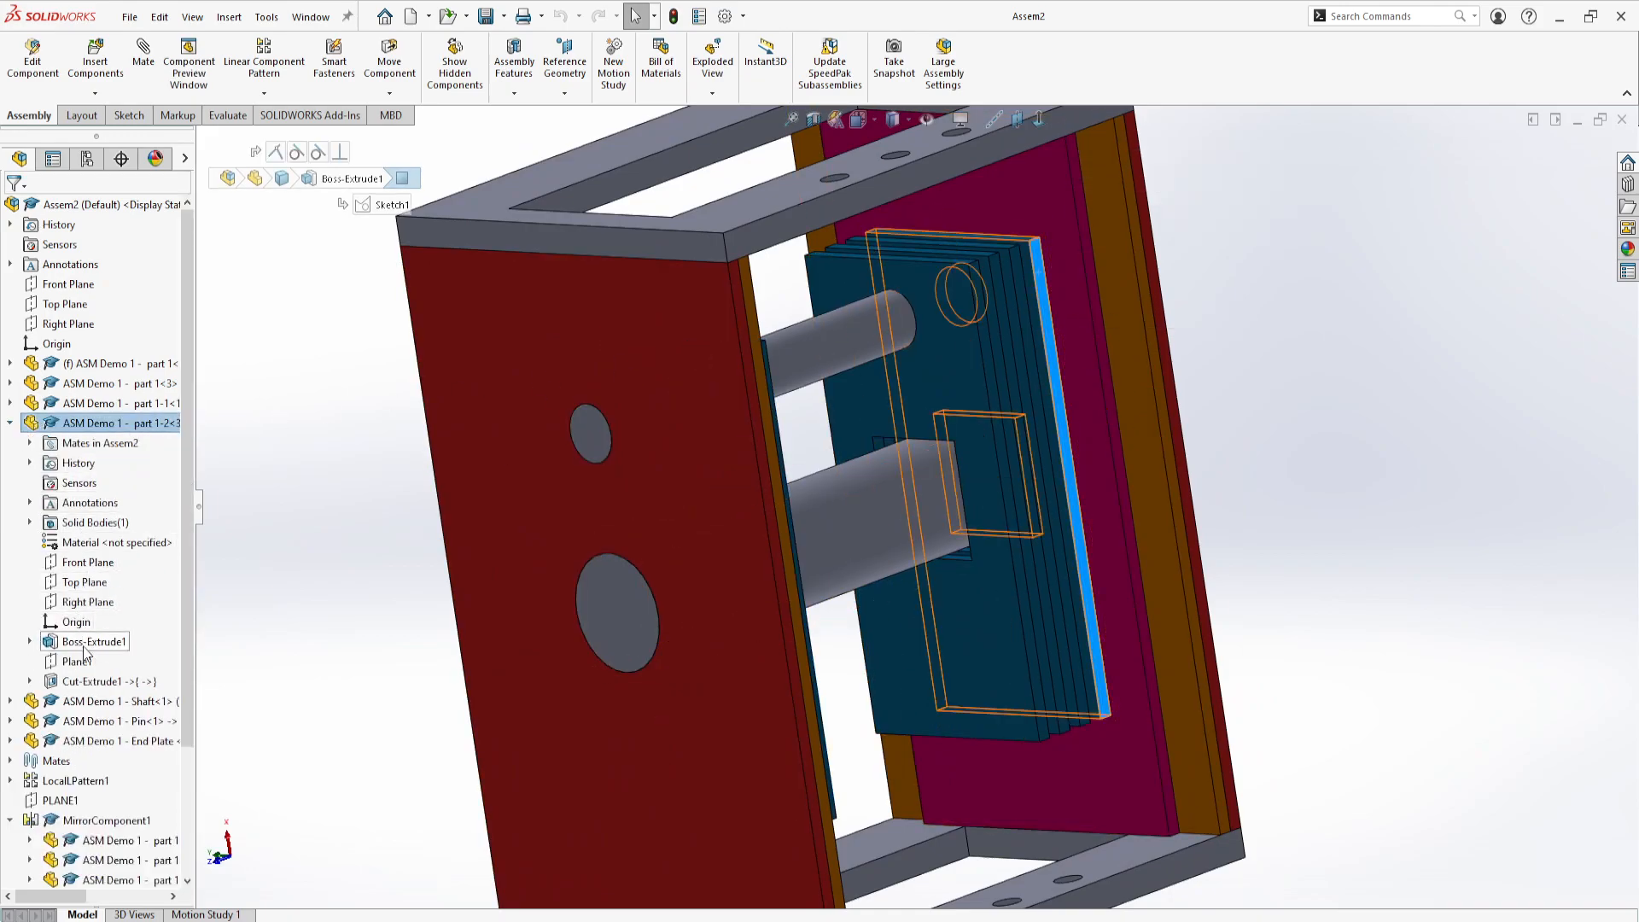
click(30, 641)
click(98, 662)
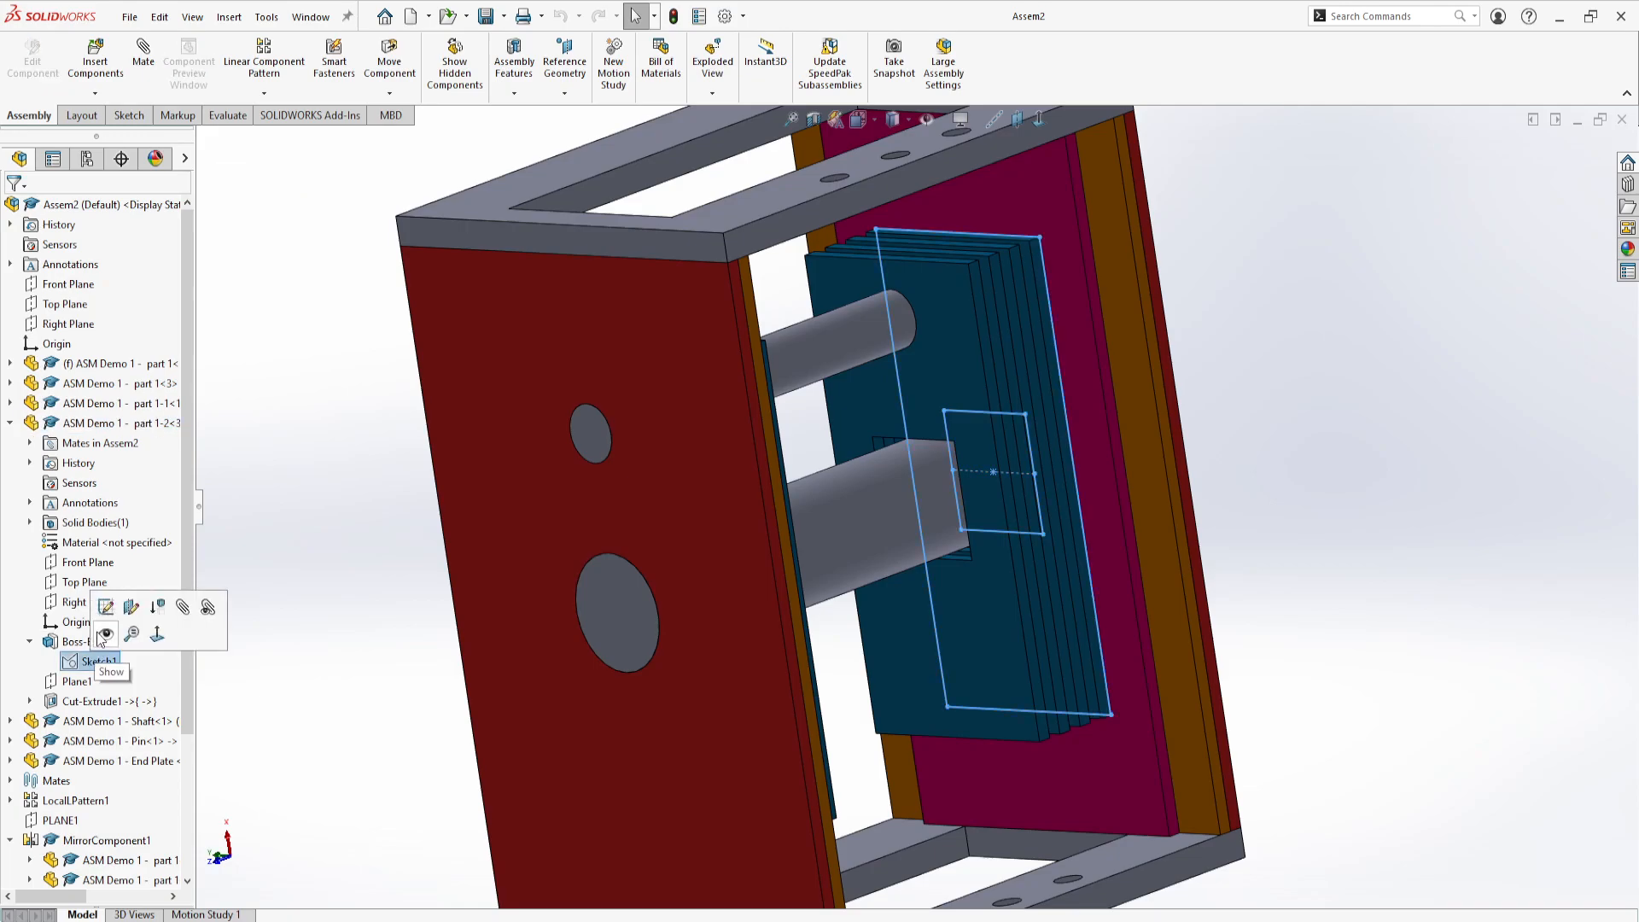
click(128, 632)
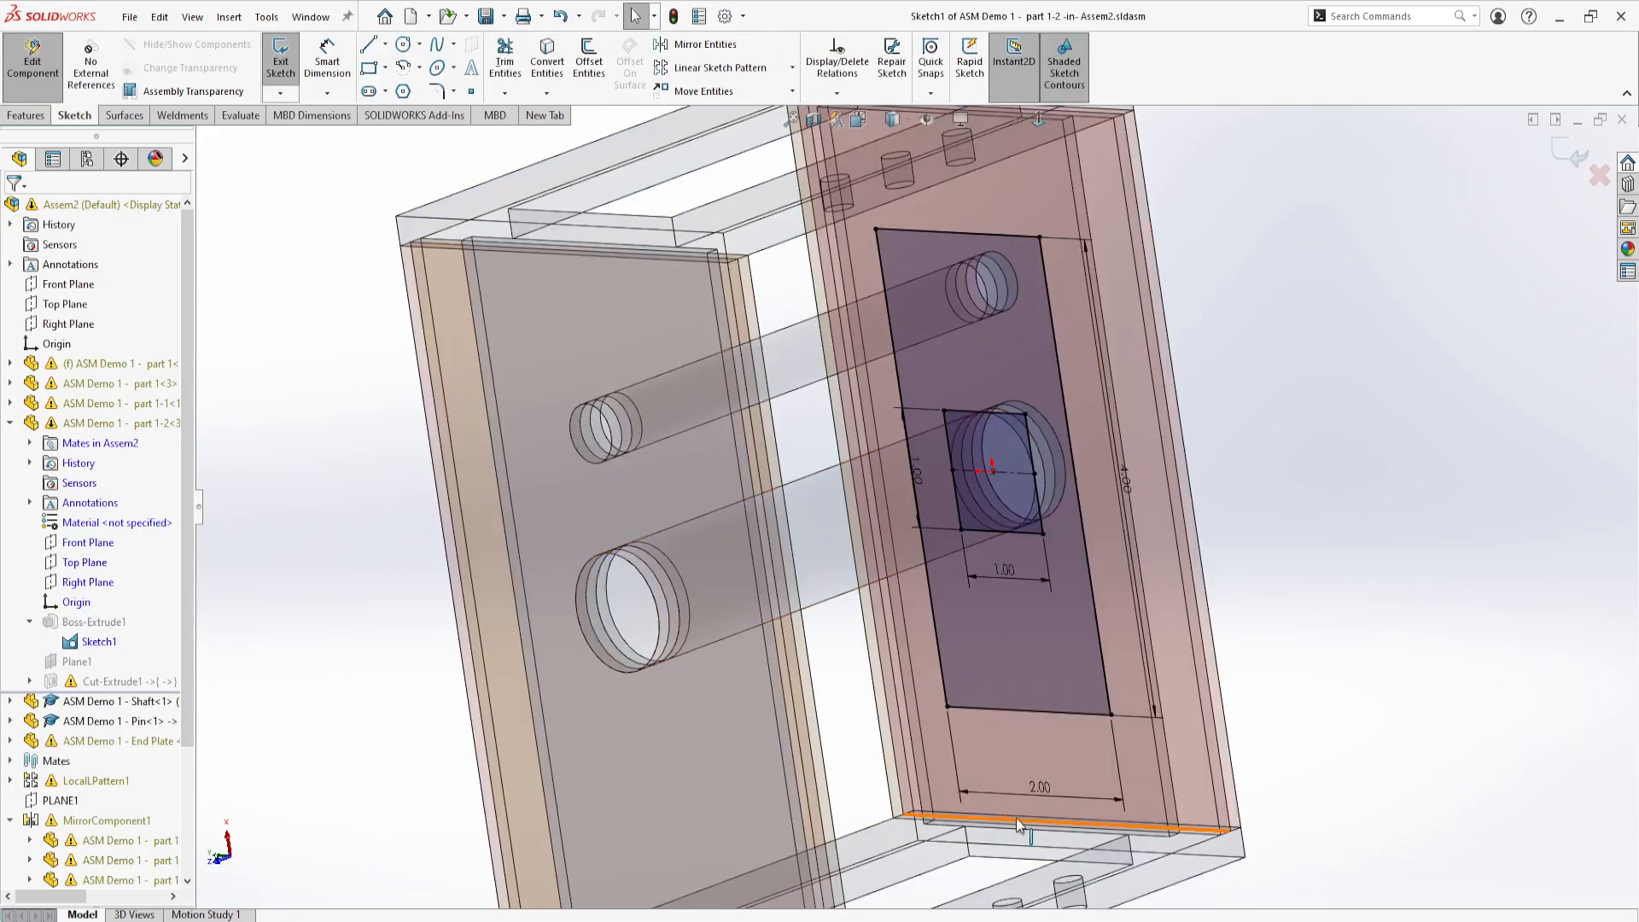
double_click(1052, 787)
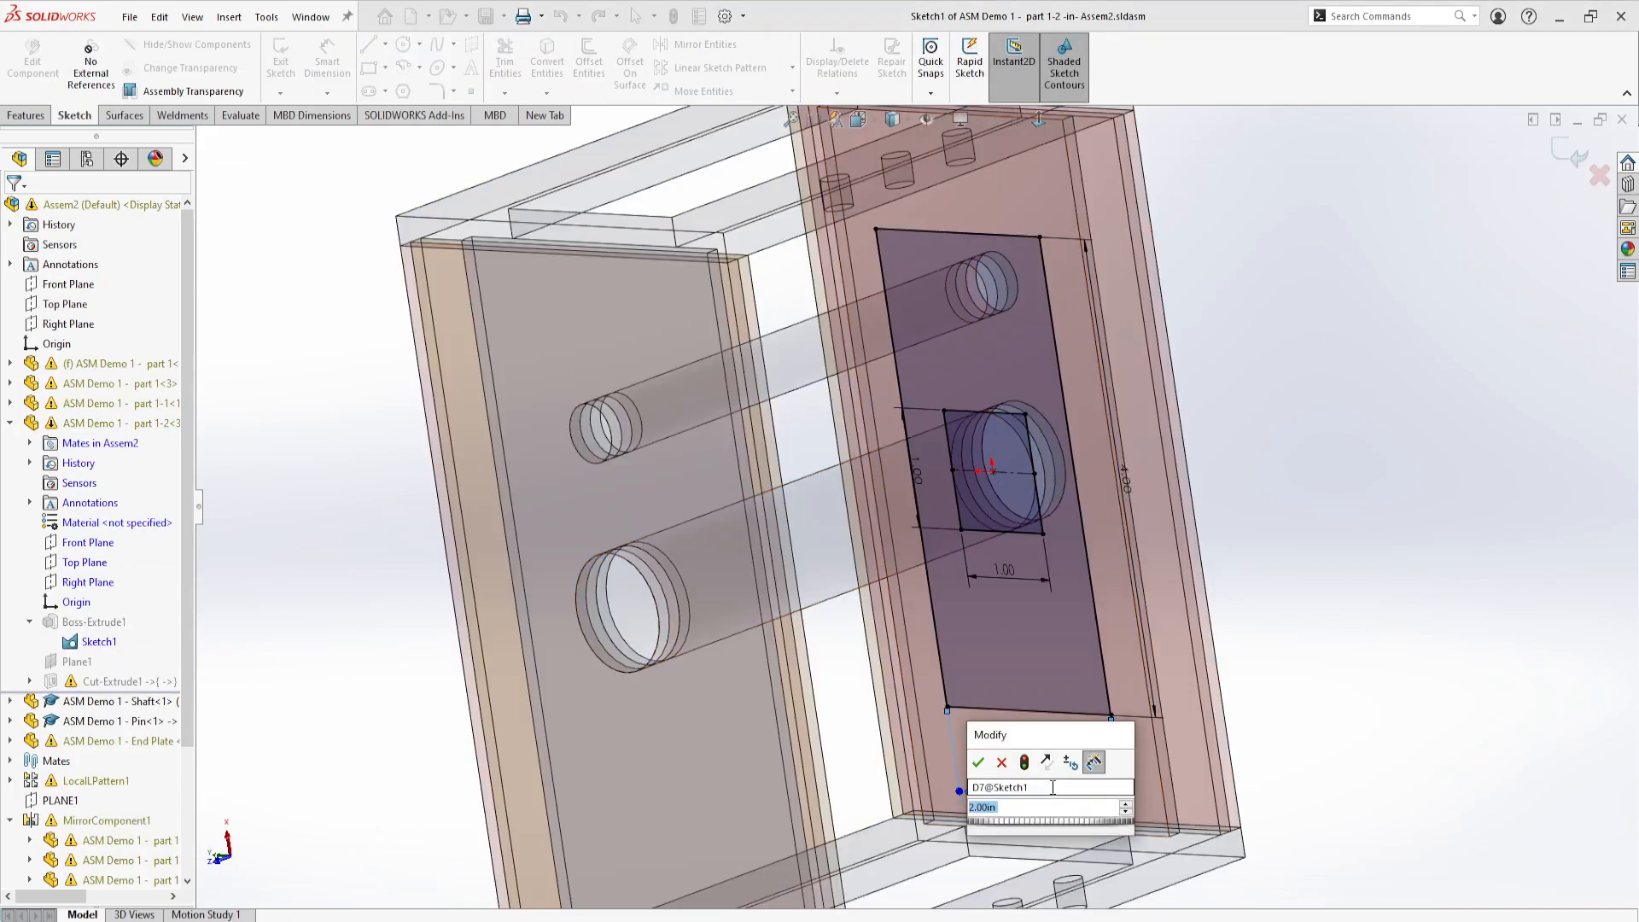
text(3)
key(Return)
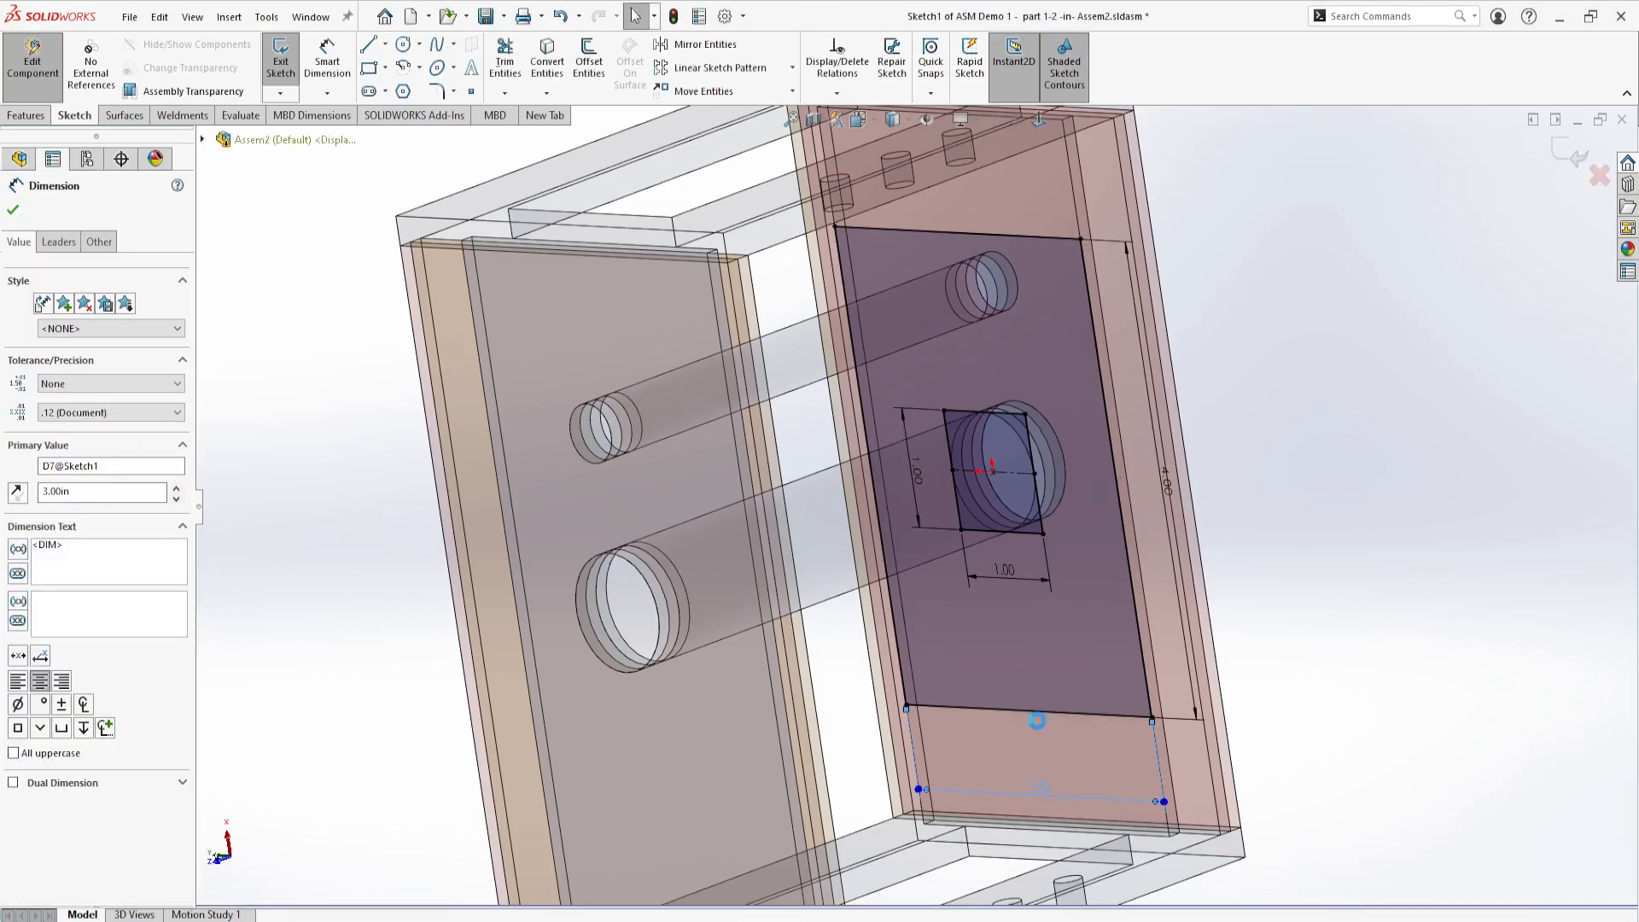
Exit the plate's sketch and return from component editing to the full assembly.
scroll(998, 324, up, 3)
middle_drag(998, 324, 1002, 435)
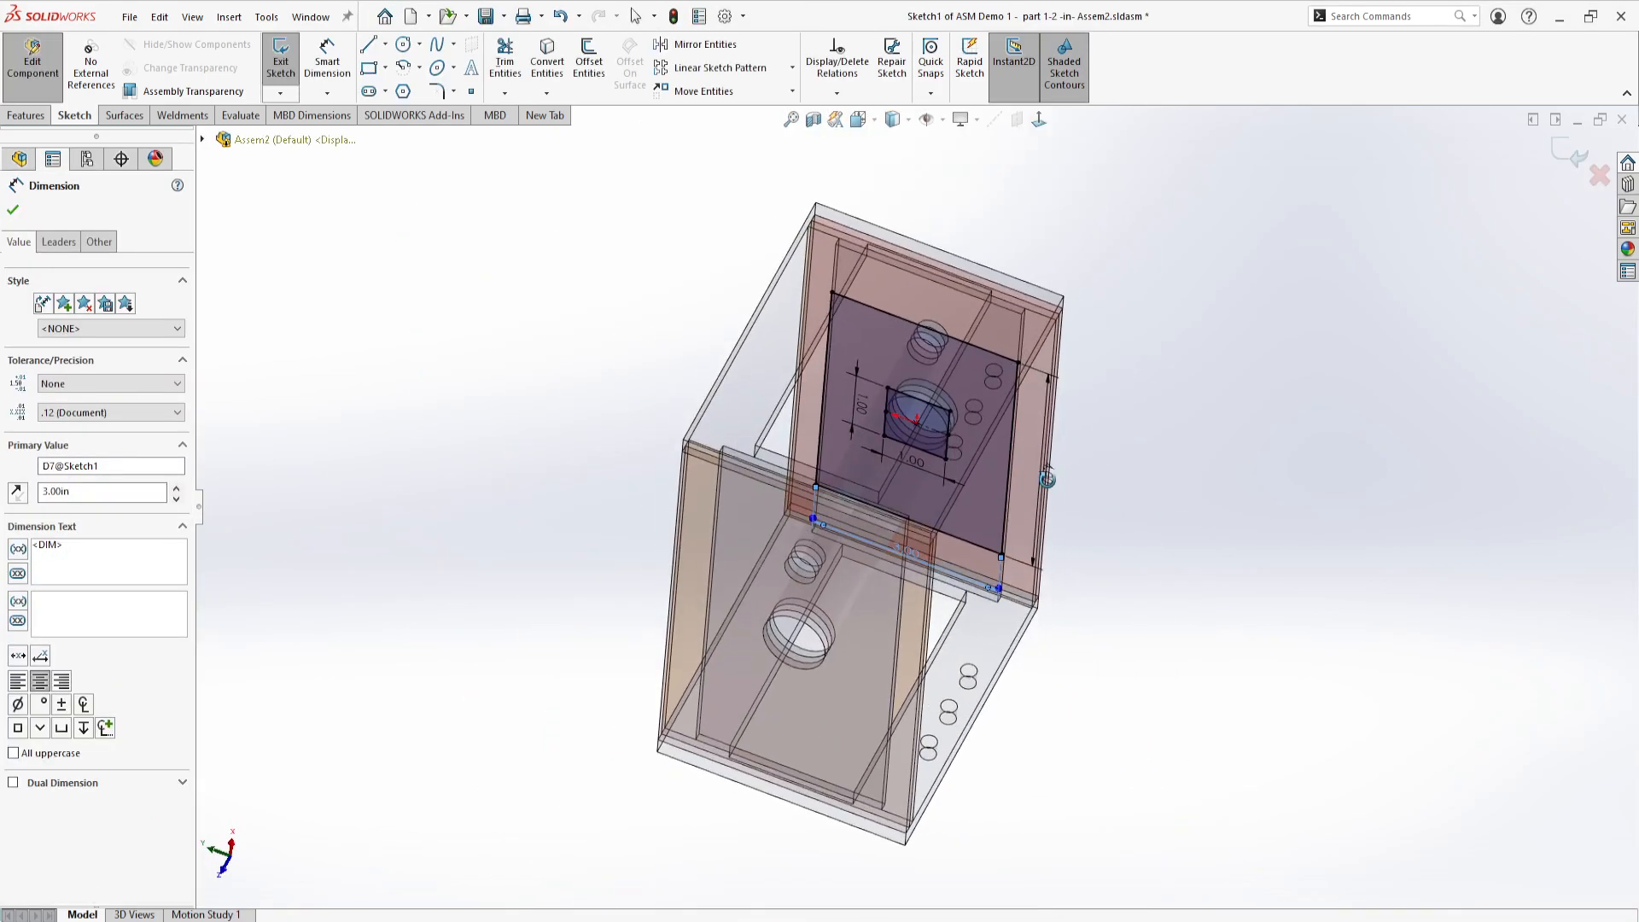
middle_drag(894, 550, 890, 559)
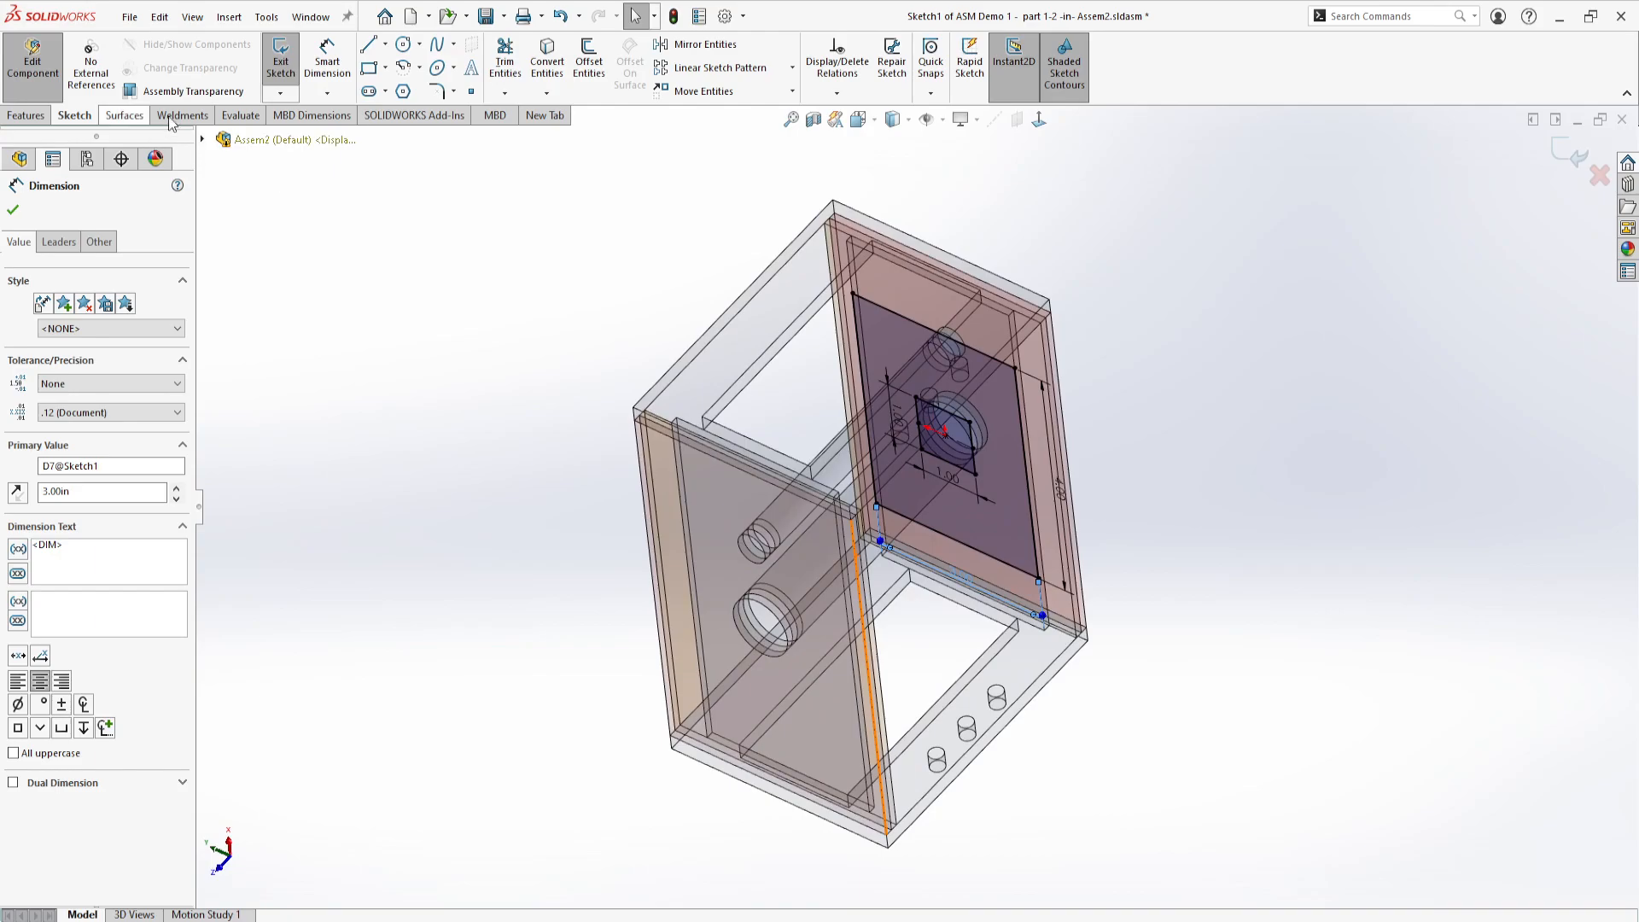
click(277, 70)
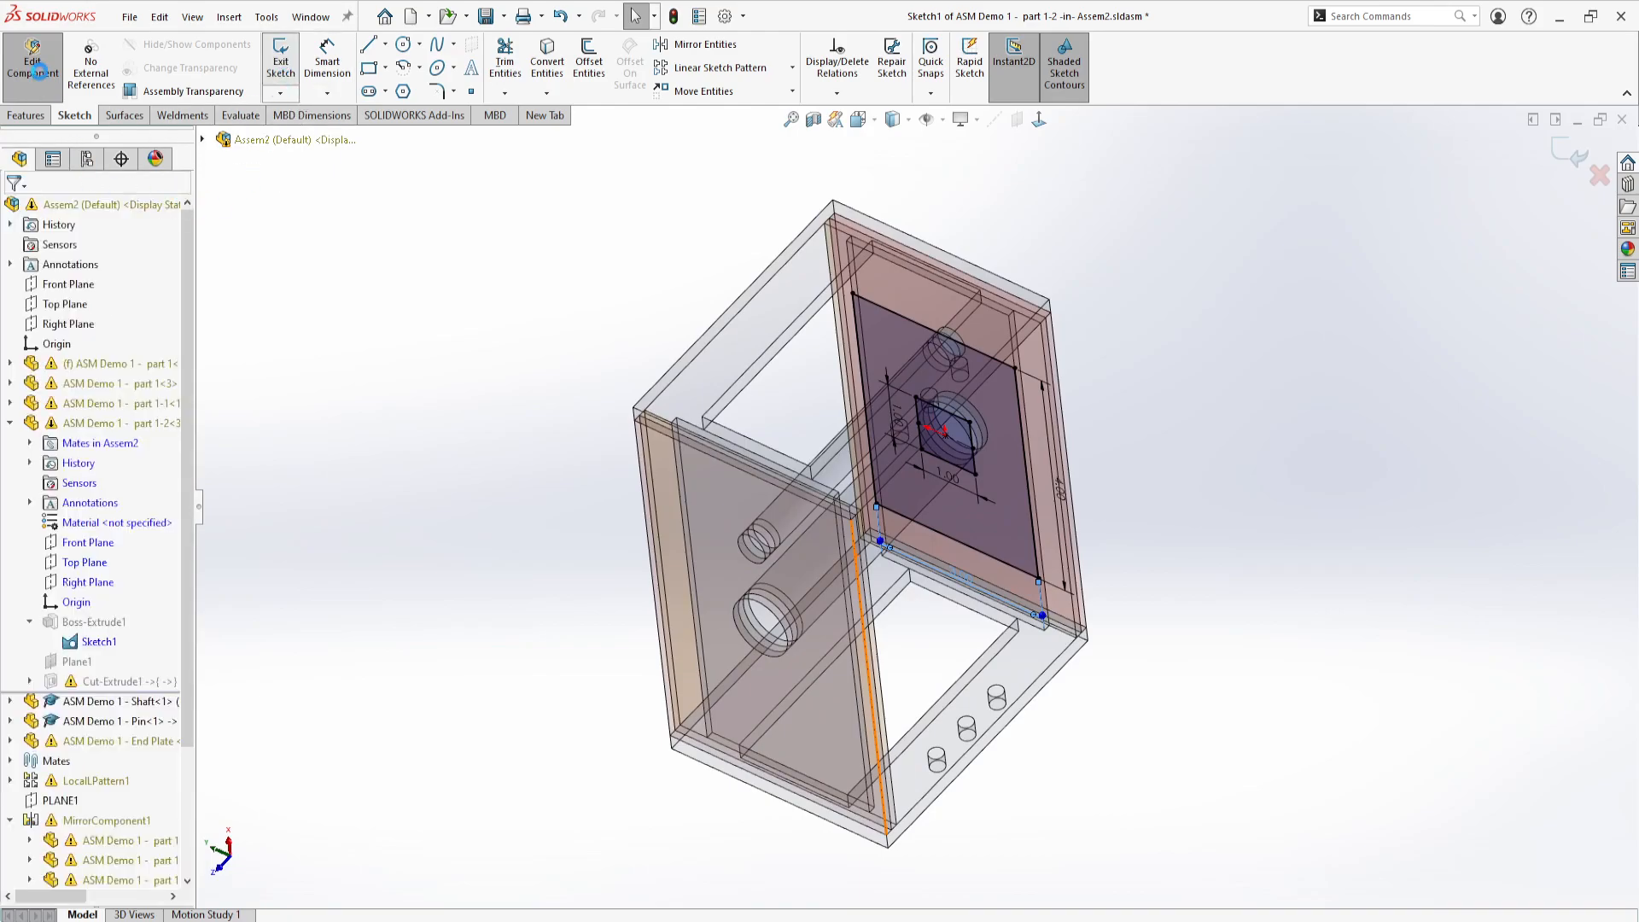
click(38, 71)
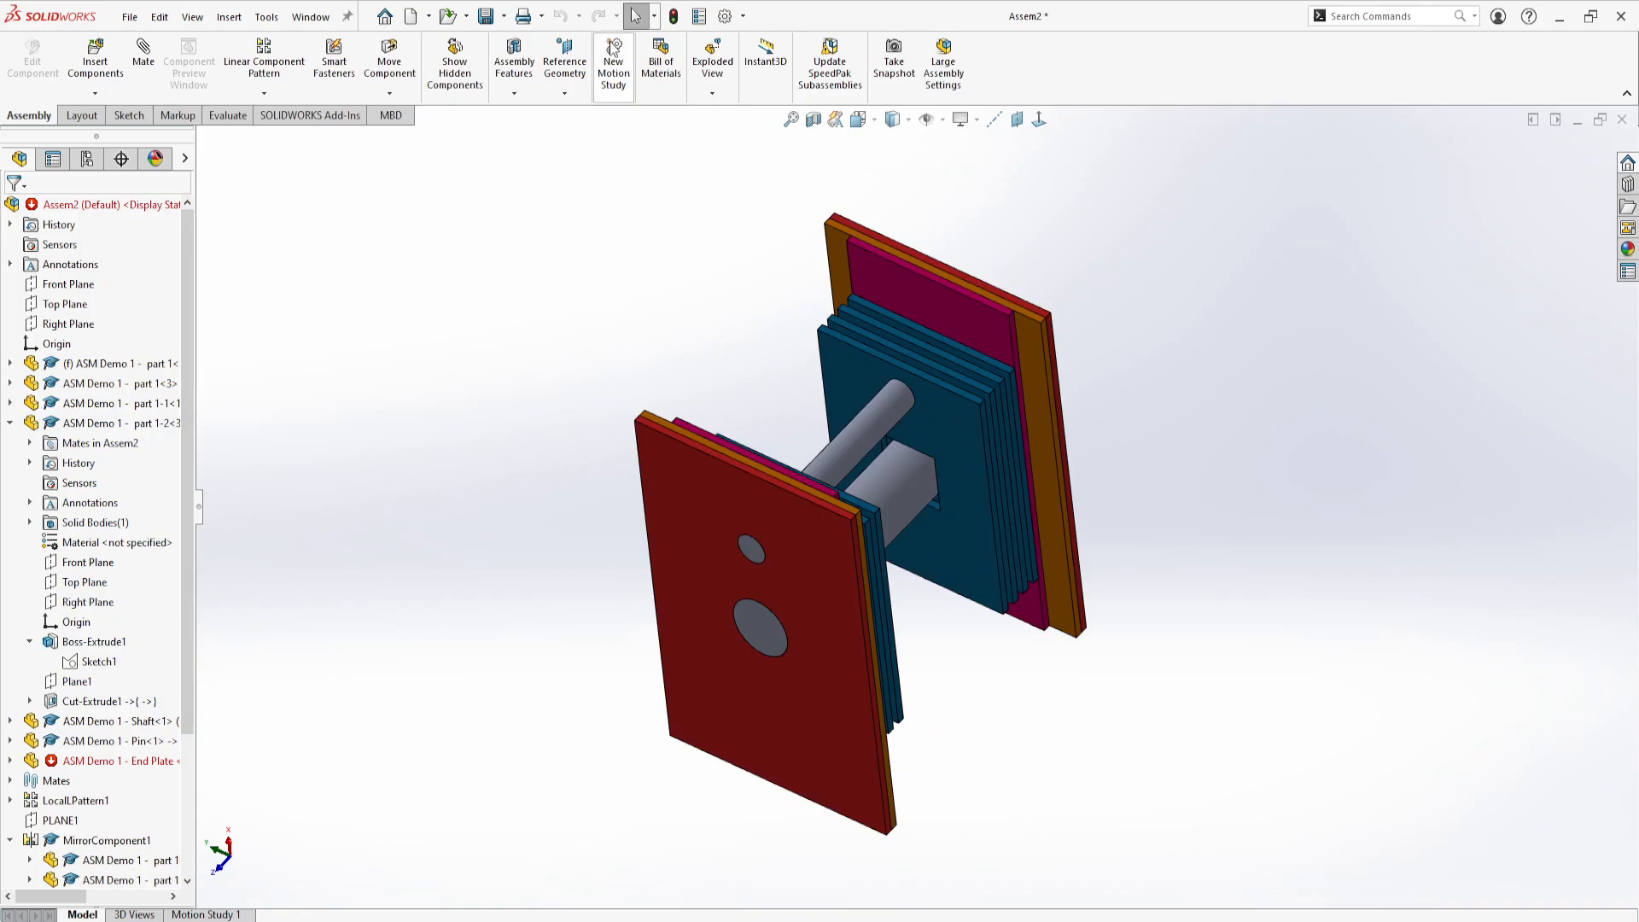
Set the outer rectangle's width to 2.5 in in the teal plate's base sketch (part 1-2), and return to editing the assembly.
mouse_move(670, 414)
middle_down()
mouse_move(625, 298)
mouse_move(633, 260)
mouse_move(632, 299)
middle_up()
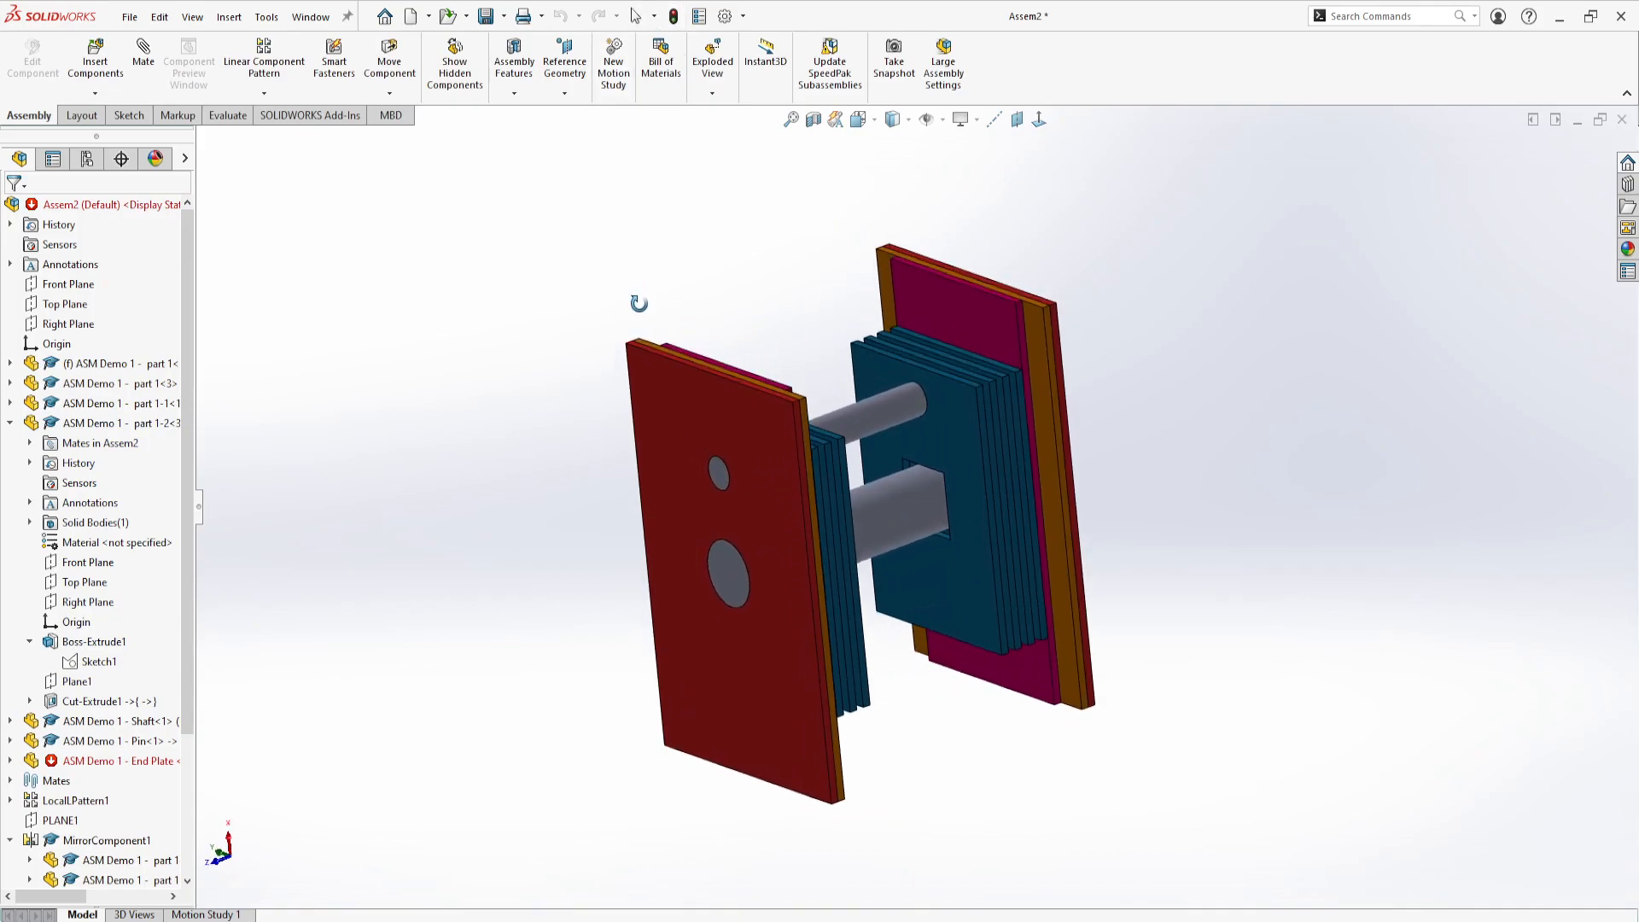
click(965, 436)
right_click(960, 454)
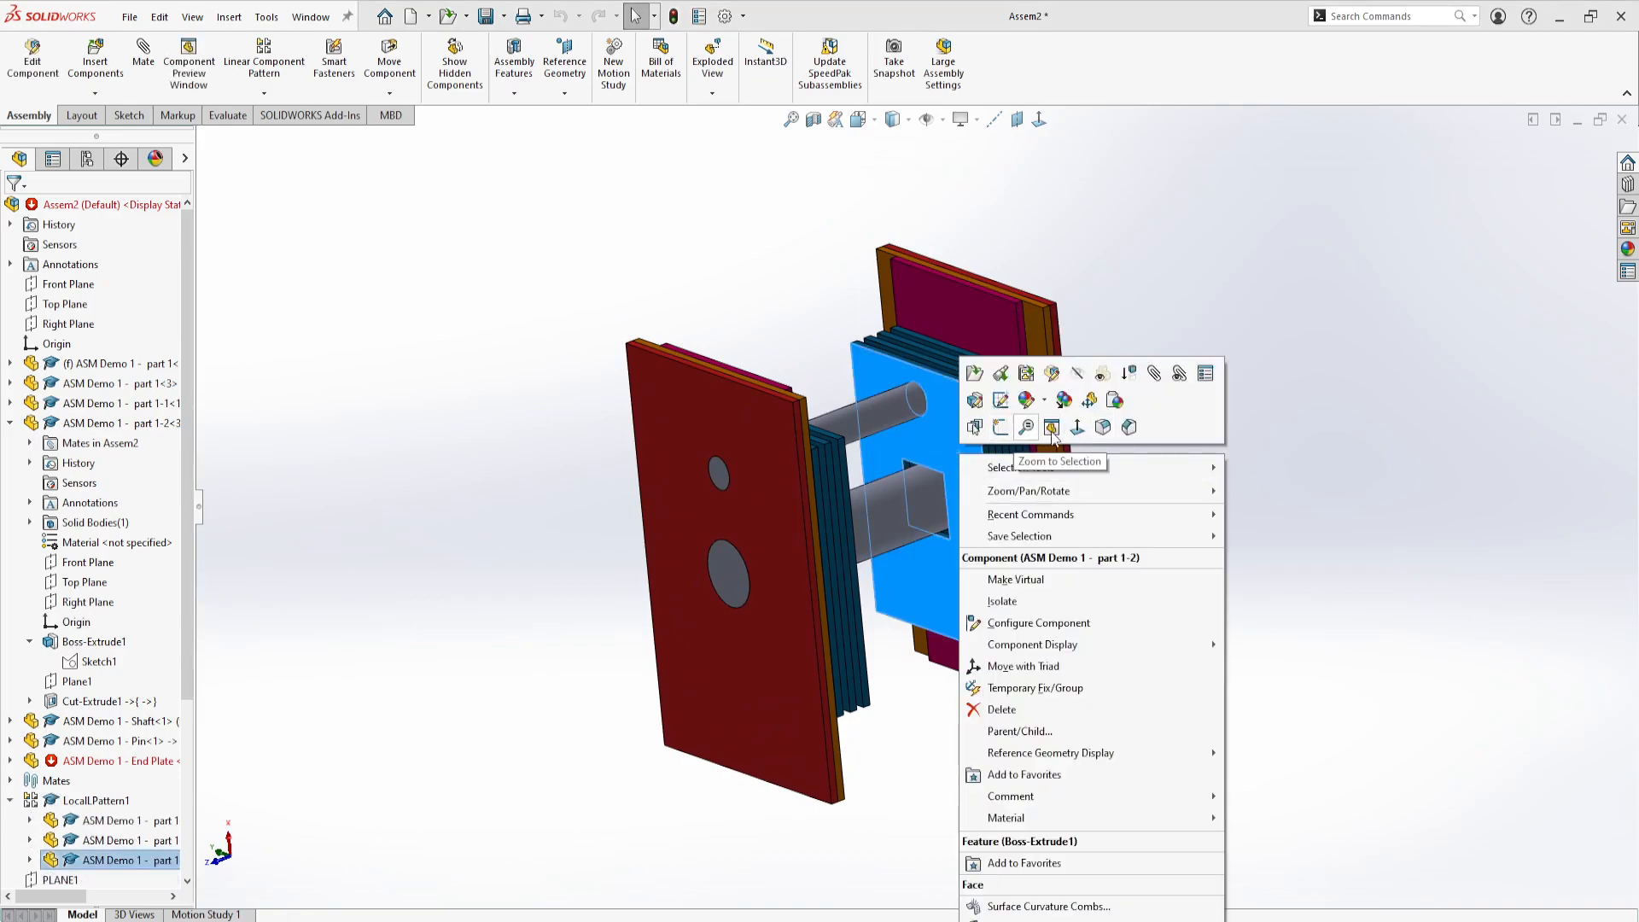
click(1232, 238)
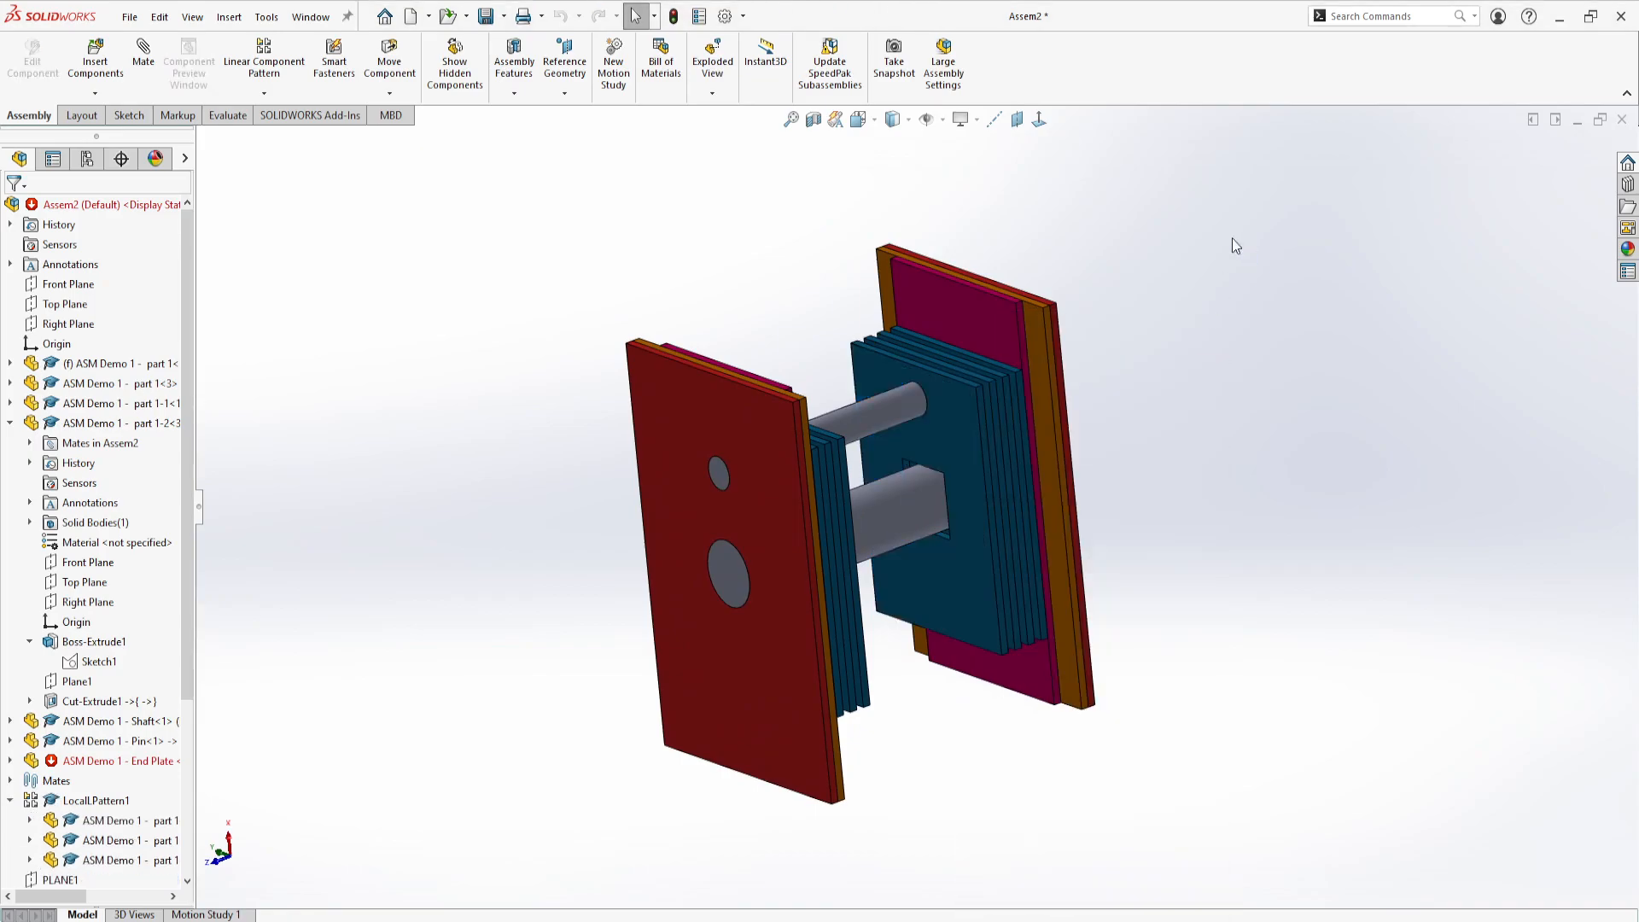
click(100, 662)
click(116, 602)
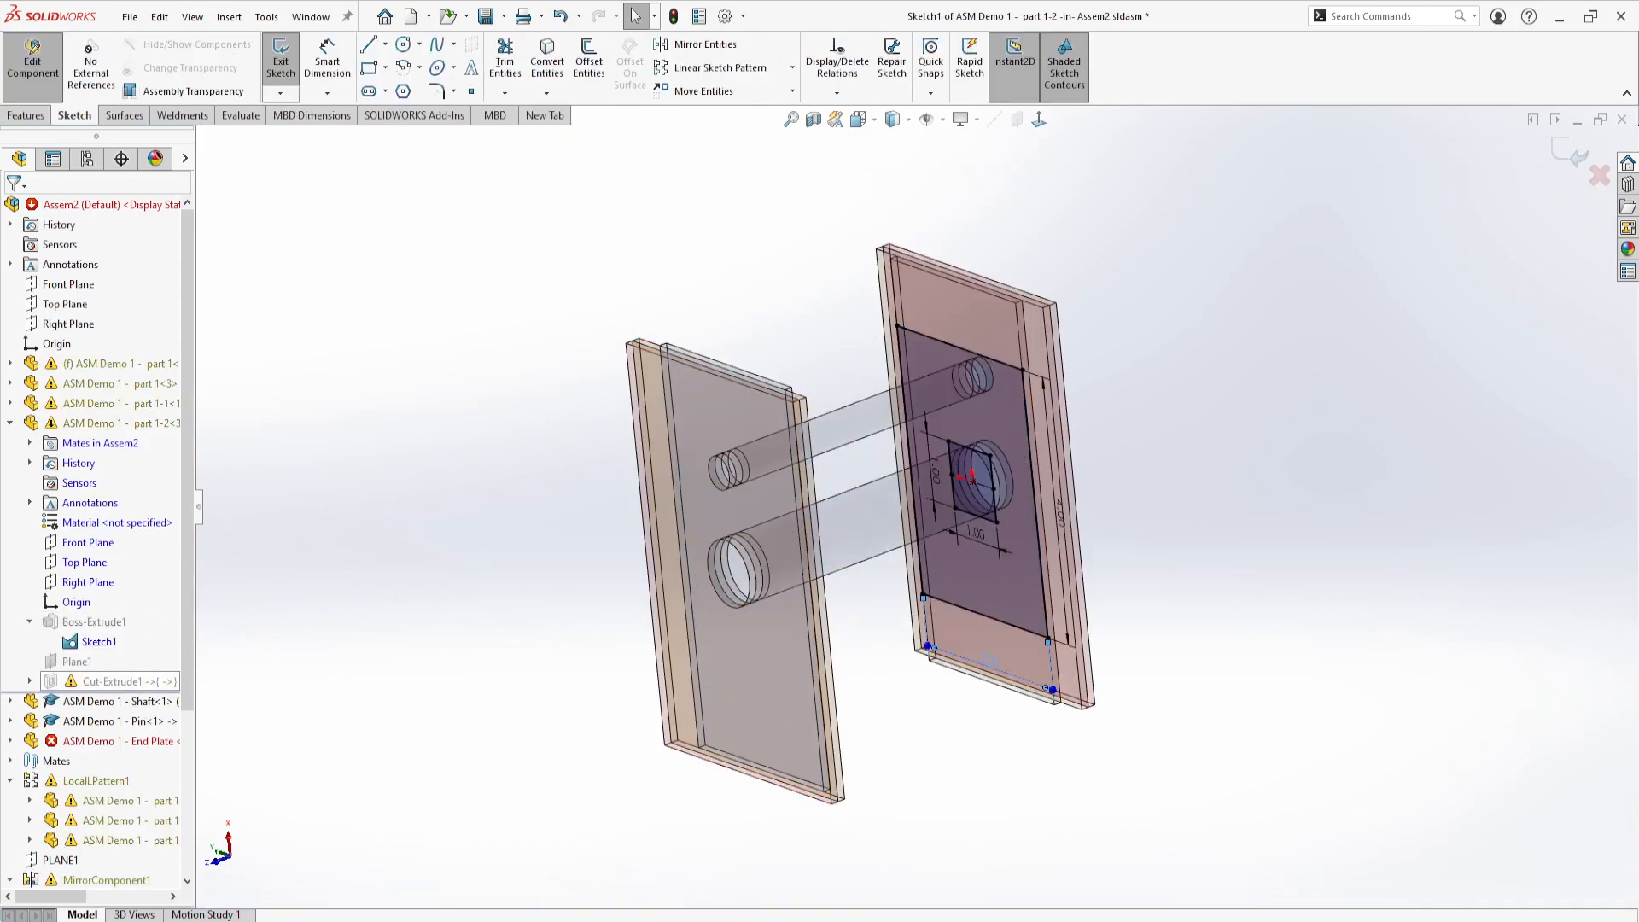
double_click(999, 657)
text(2.5)
key(Return)
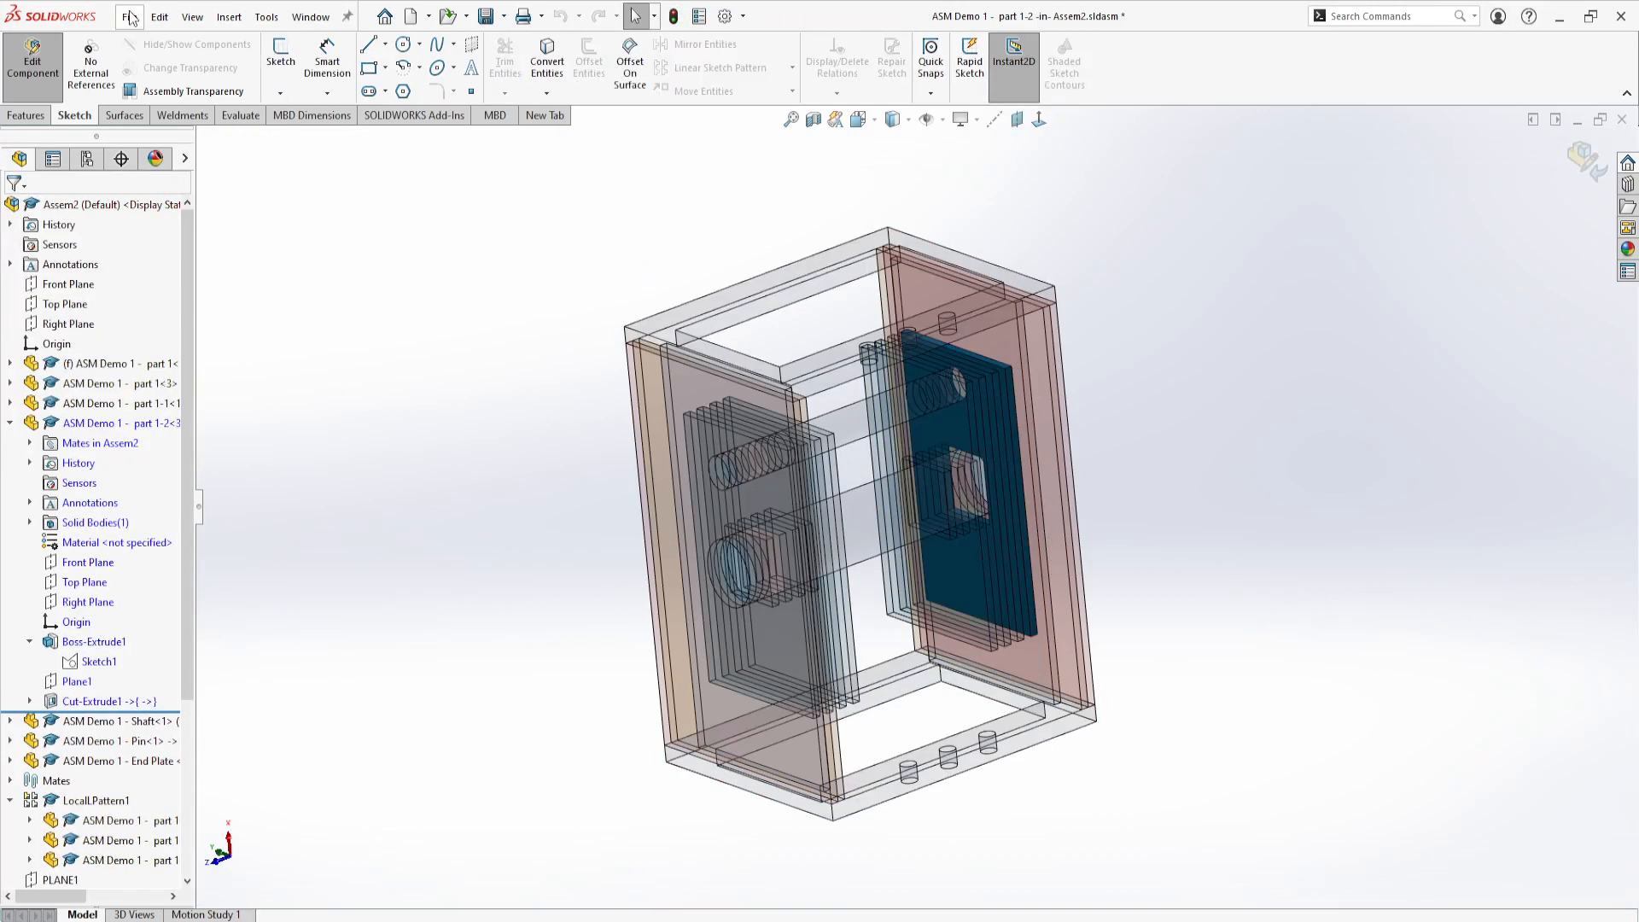
click(32, 58)
Examine how the end frames and the teal plates fit together after the width change.
middle_drag(857, 577, 891, 463)
scroll(891, 463, down, 5)
mouse_move(791, 292)
middle_down()
mouse_move(756, 231)
mouse_move(785, 315)
middle_up()
scroll(785, 315, up, 5)
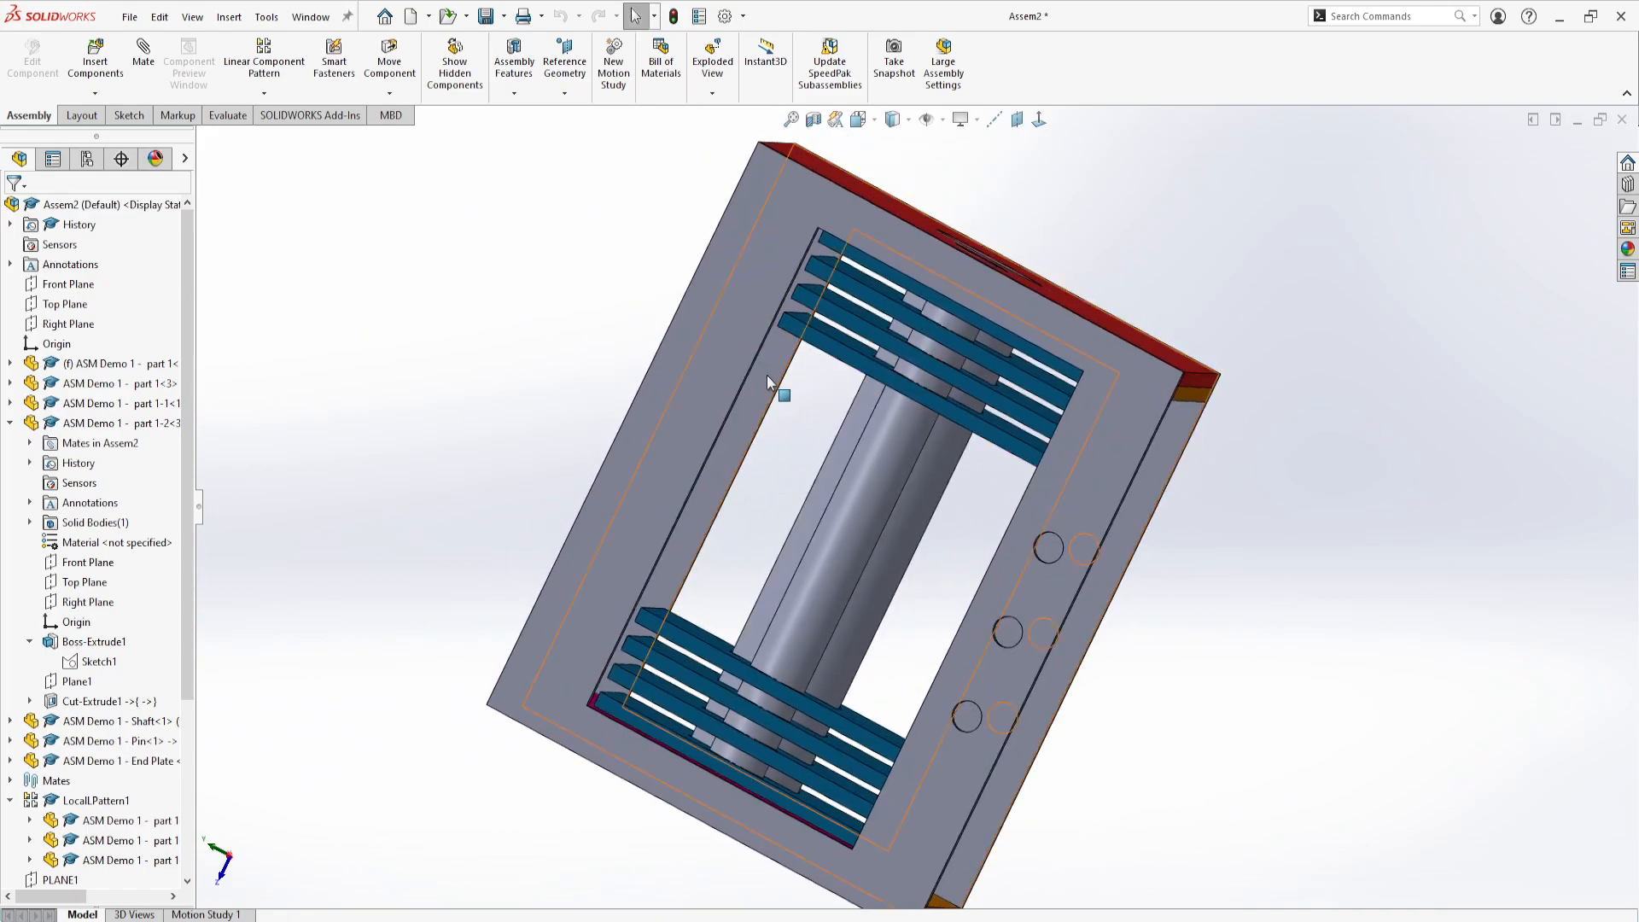
click(749, 368)
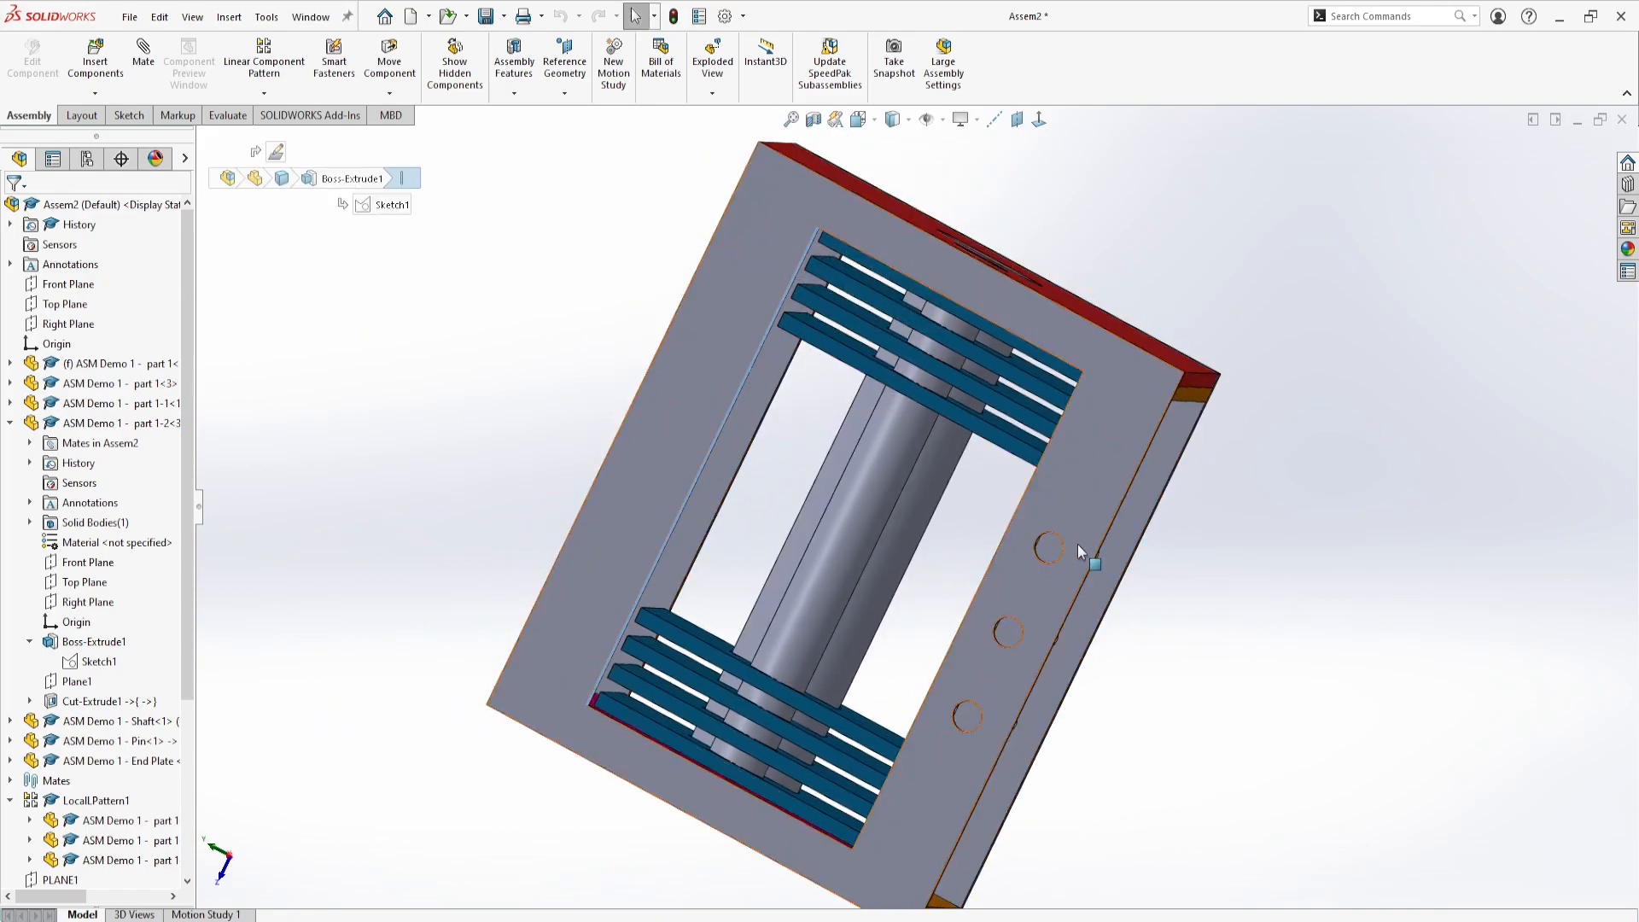
click(1017, 515)
middle_drag(945, 635, 867, 525)
scroll(951, 385, up, 4)
click(867, 524)
click(576, 531)
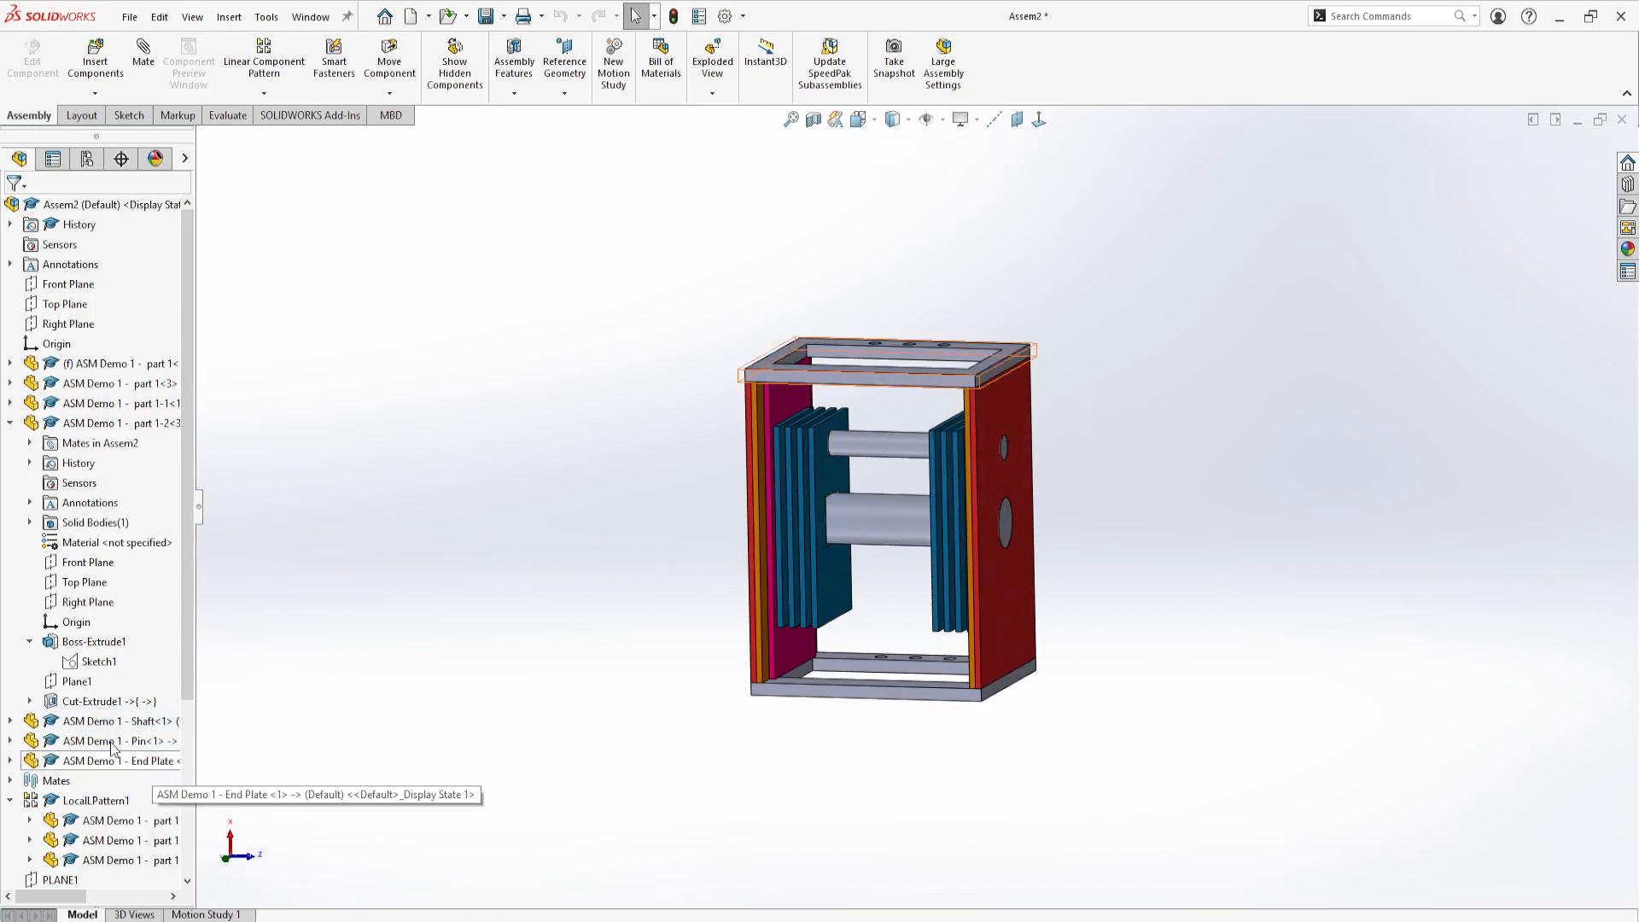
Set the offset distance of the mirror plane PLANE1 to 3 in and rebuild the assembly.
scroll(69, 742, down, 4)
click(72, 841)
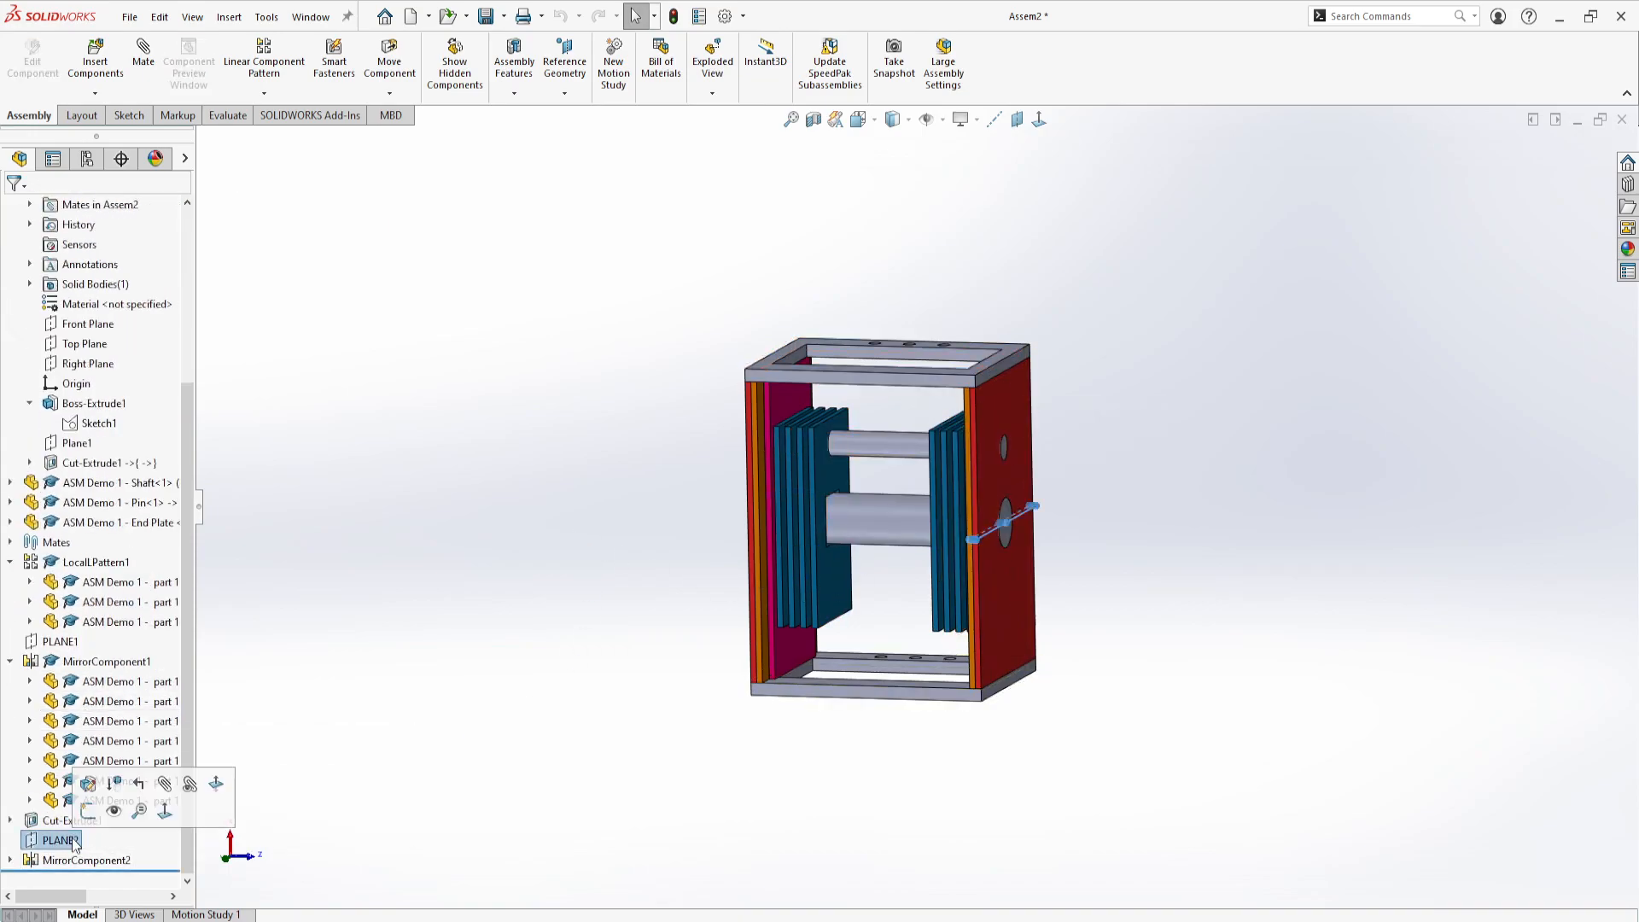
click(60, 641)
click(74, 594)
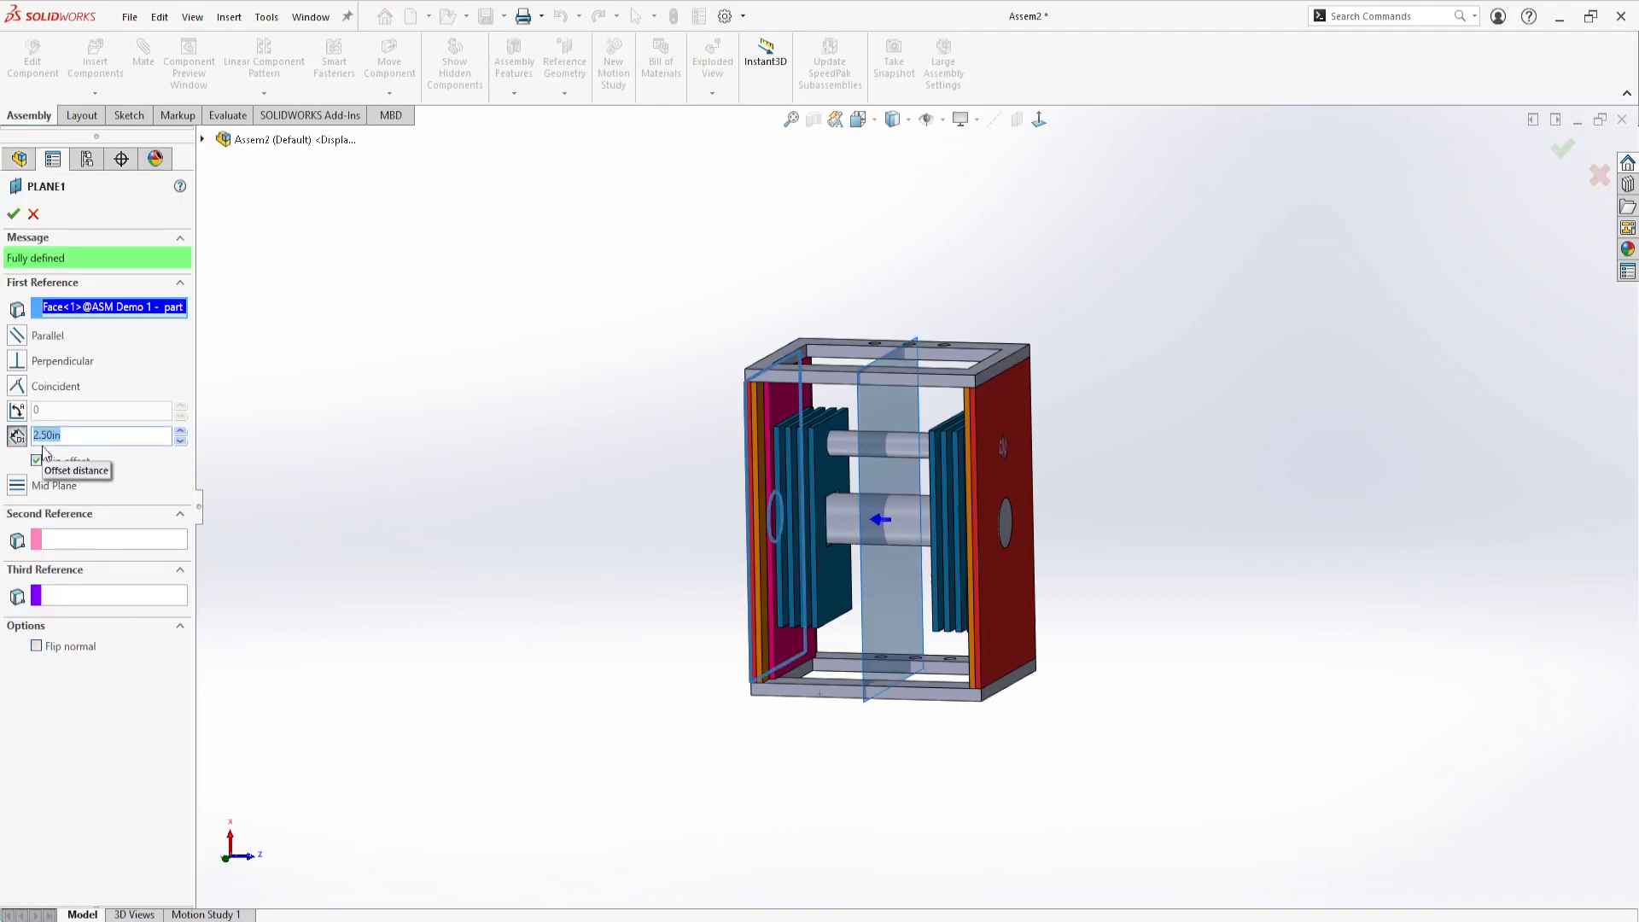
key(Return)
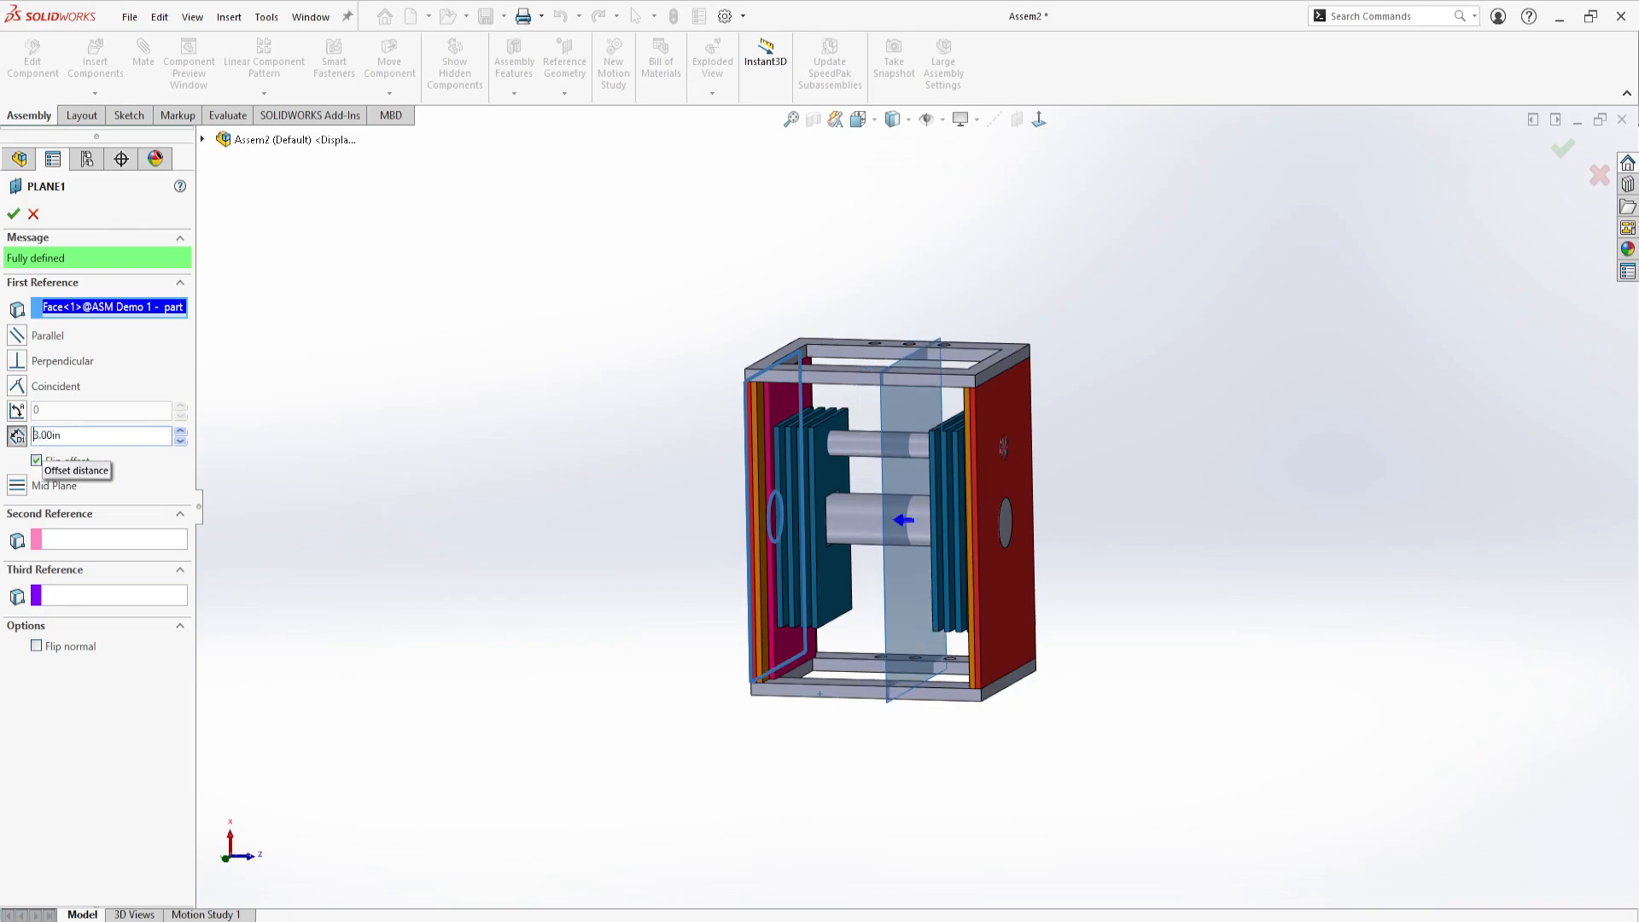
click(14, 214)
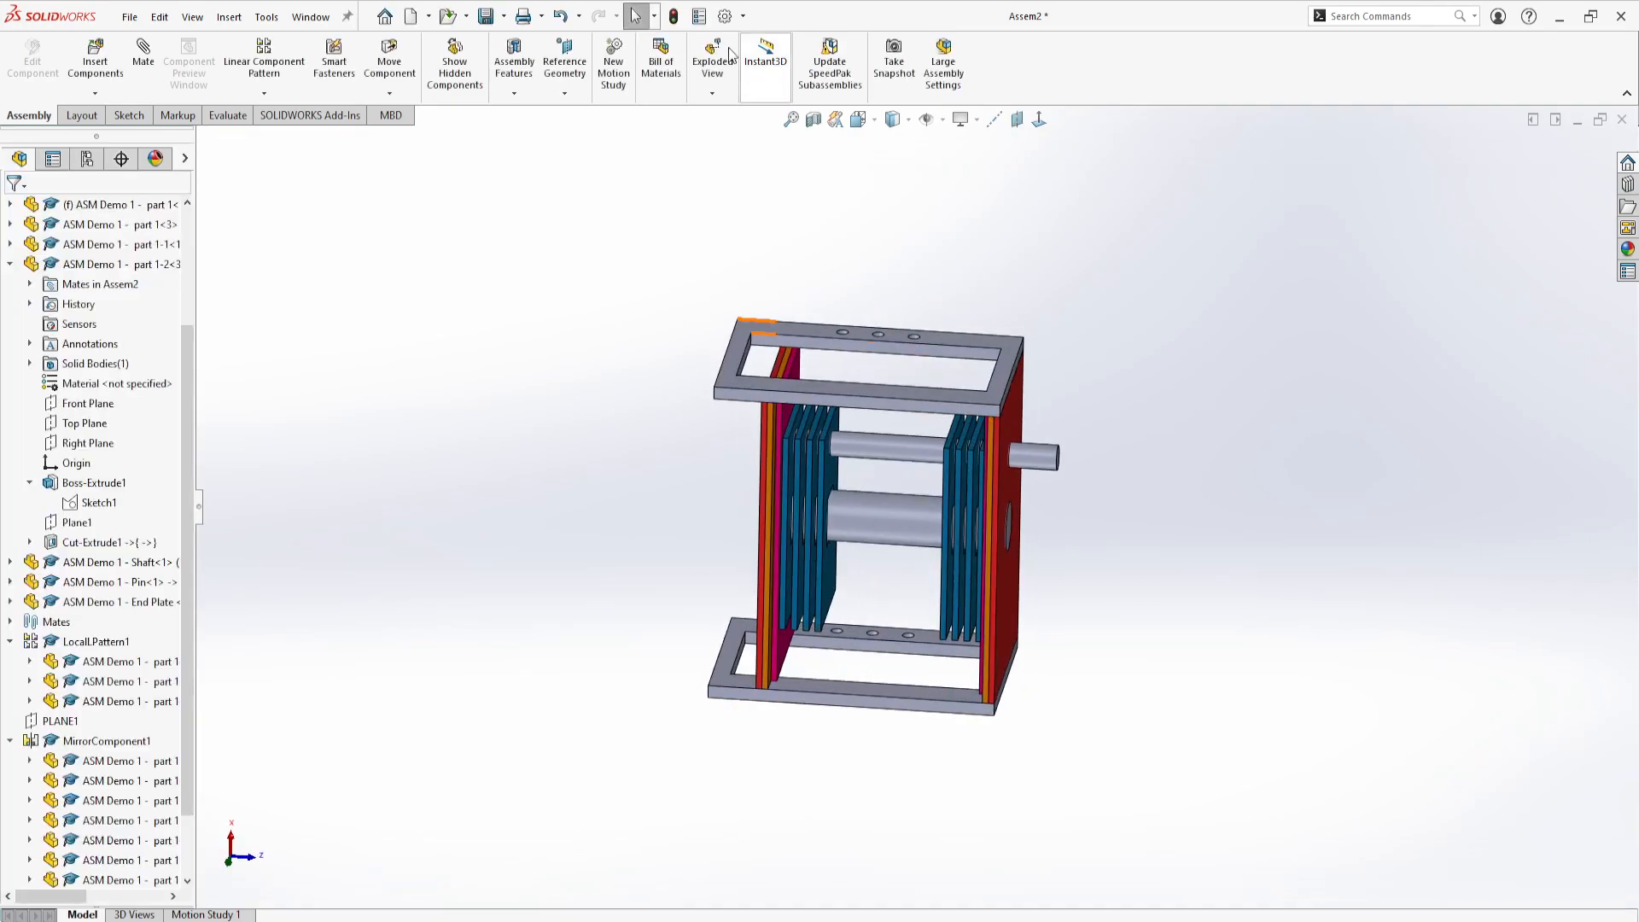
click(678, 17)
Examine how the pin and the shaft reach through the holes in the red side plate after the plane change.
middle_drag(920, 530, 906, 580)
scroll(931, 432, down, 4)
middle_drag(1124, 177, 1115, 567)
click(1077, 548)
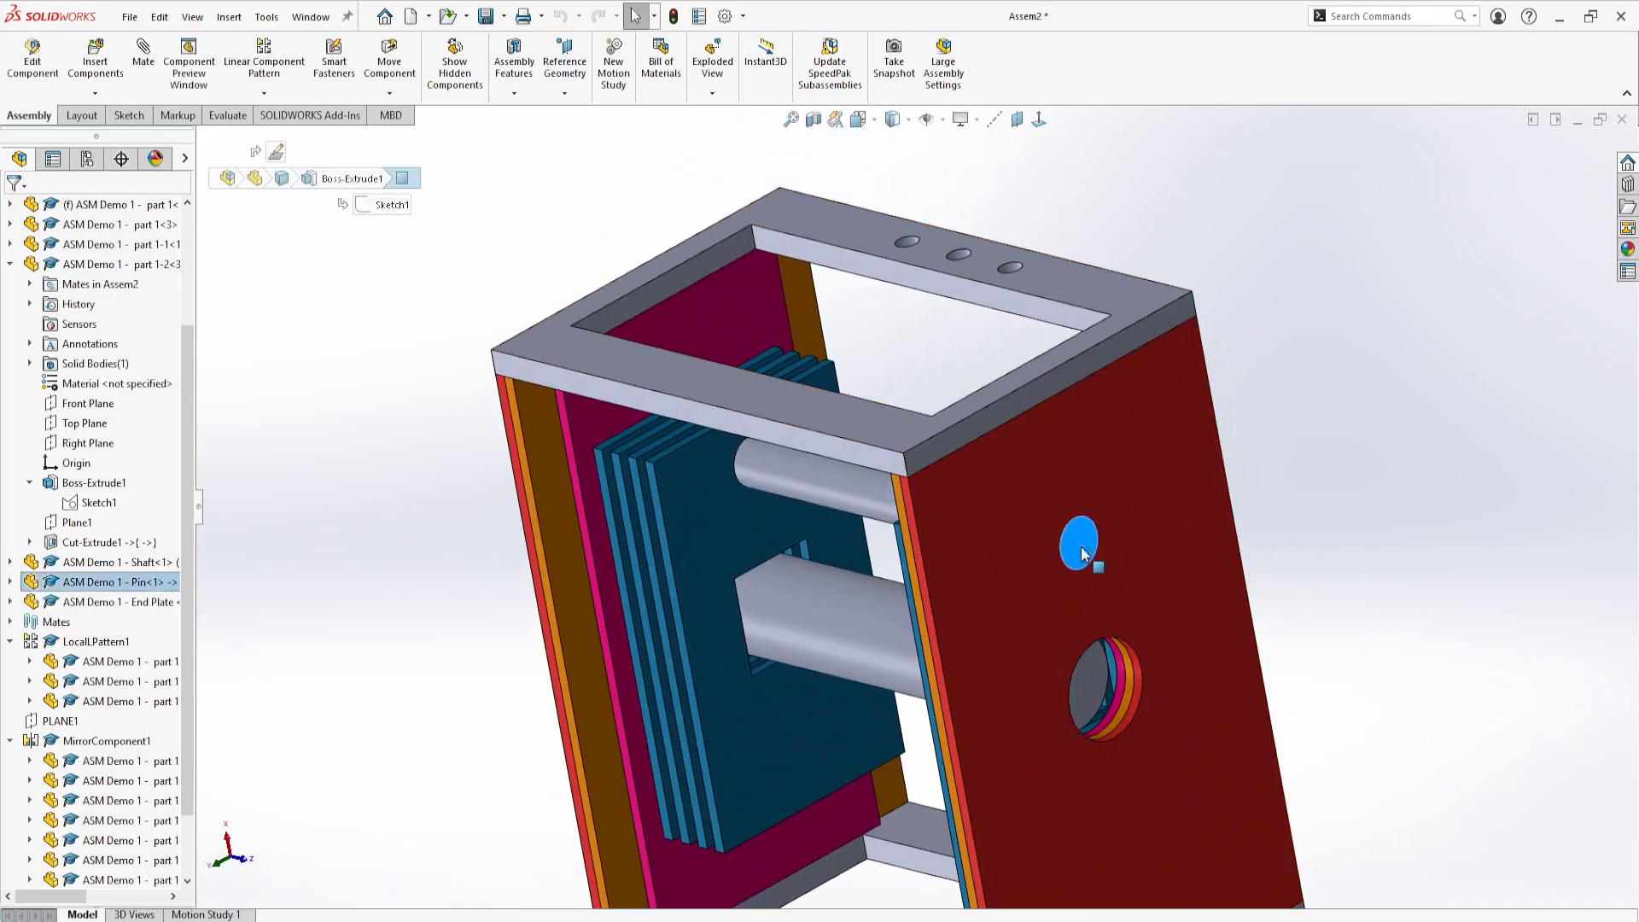
click(1095, 695)
middle_drag(1094, 695, 907, 573)
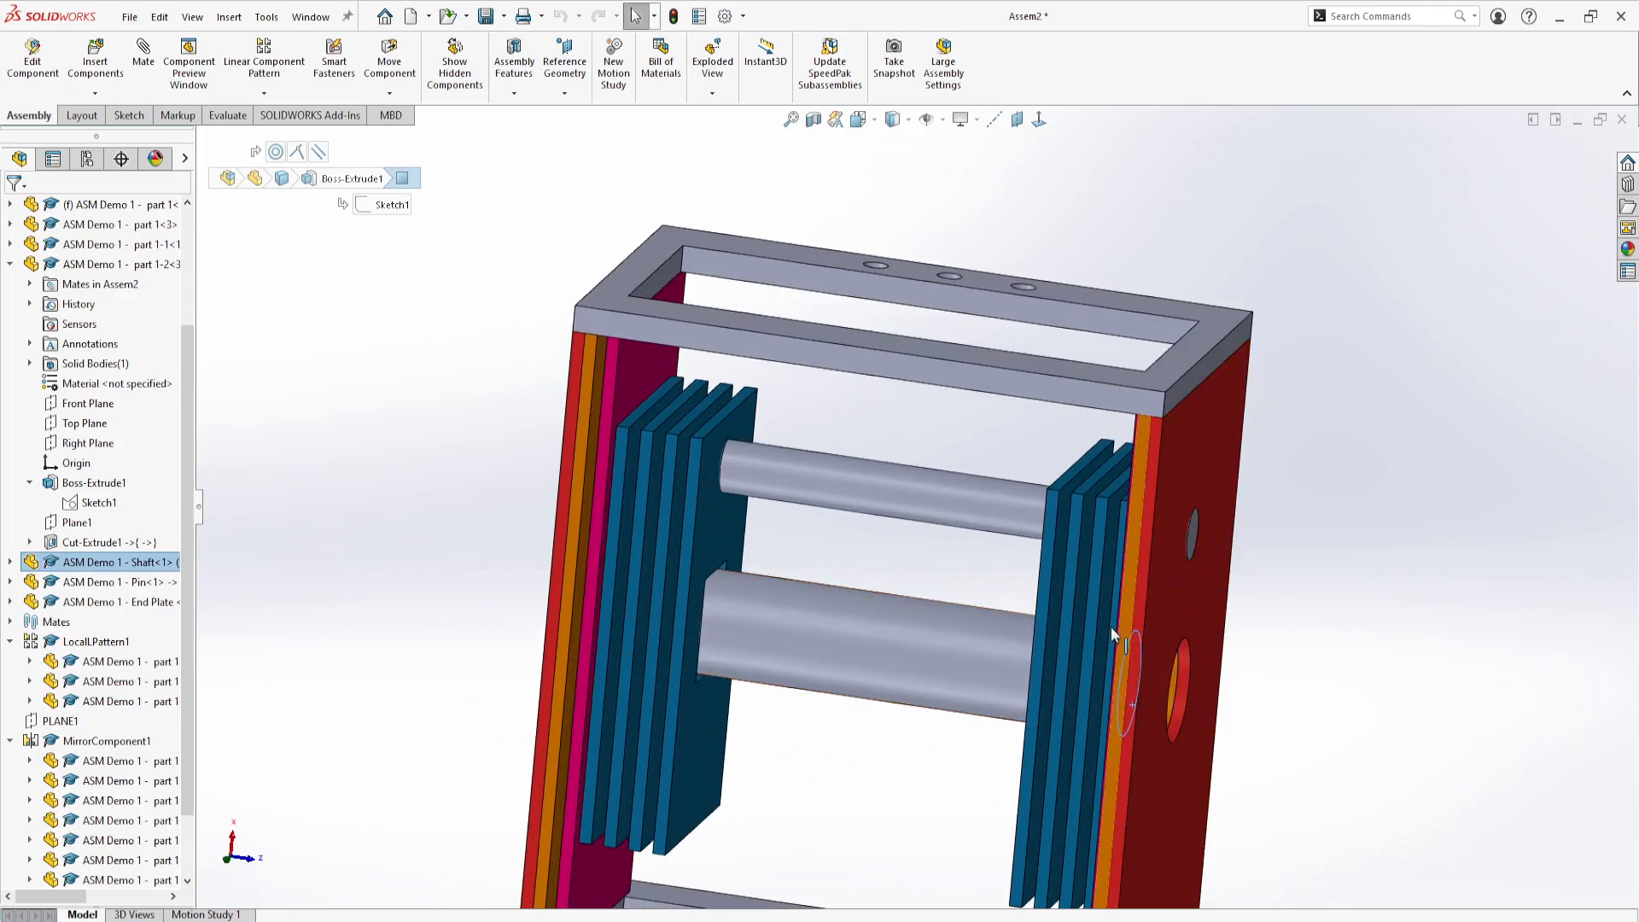
scroll(934, 560, up, 5)
middle_drag(934, 560, 890, 472)
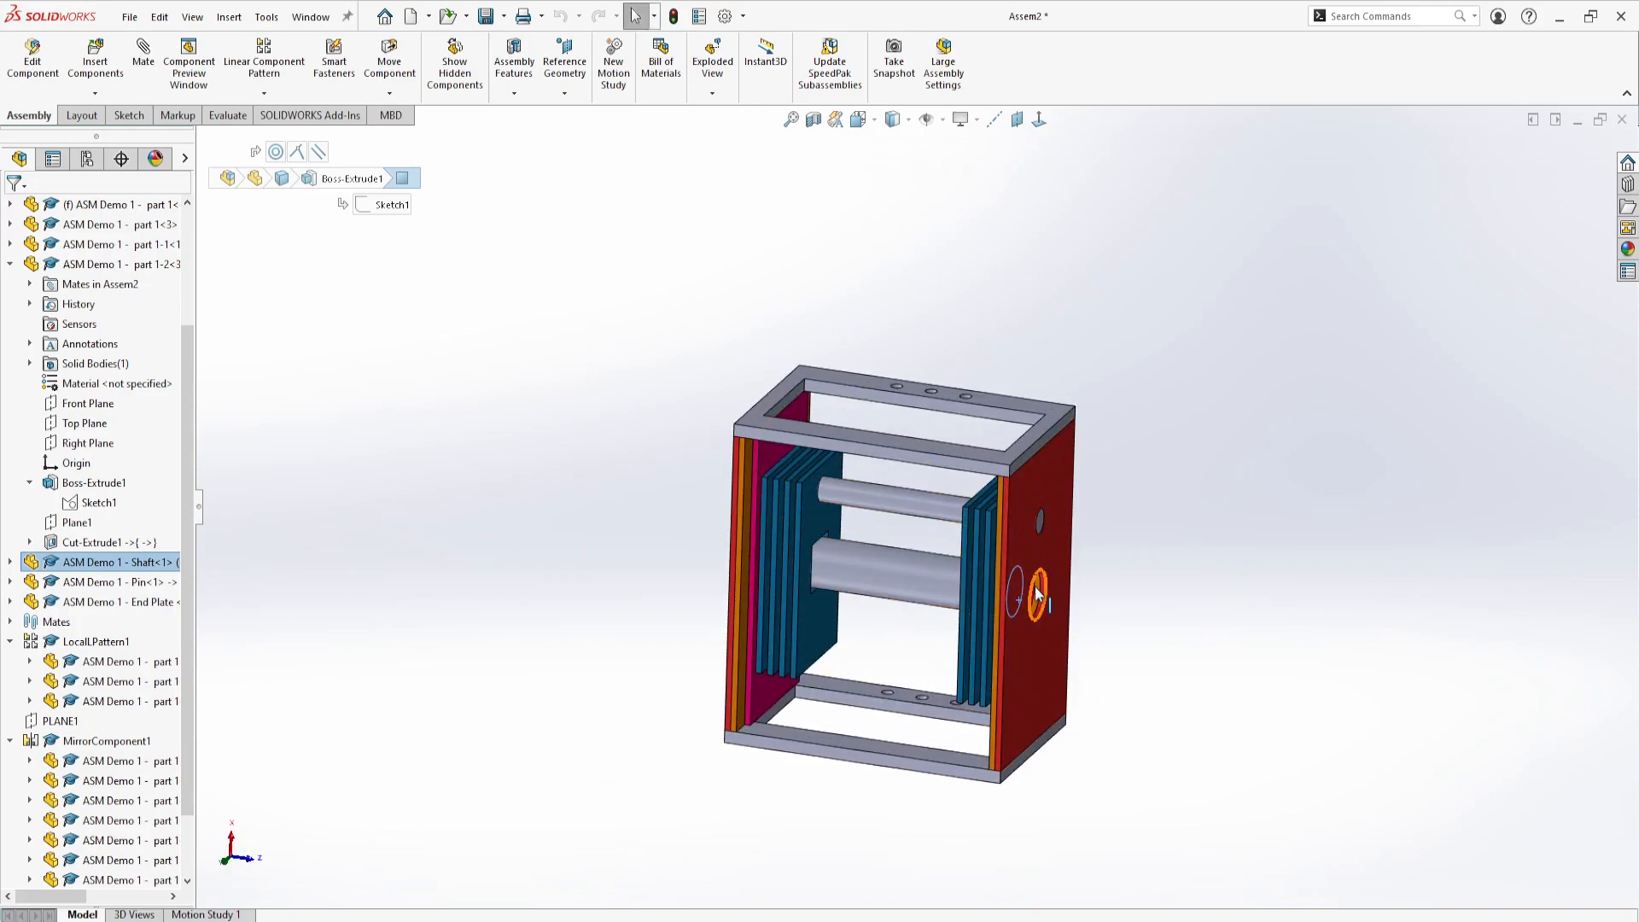
middle_drag(930, 480, 903, 545)
scroll(920, 346, down, 5)
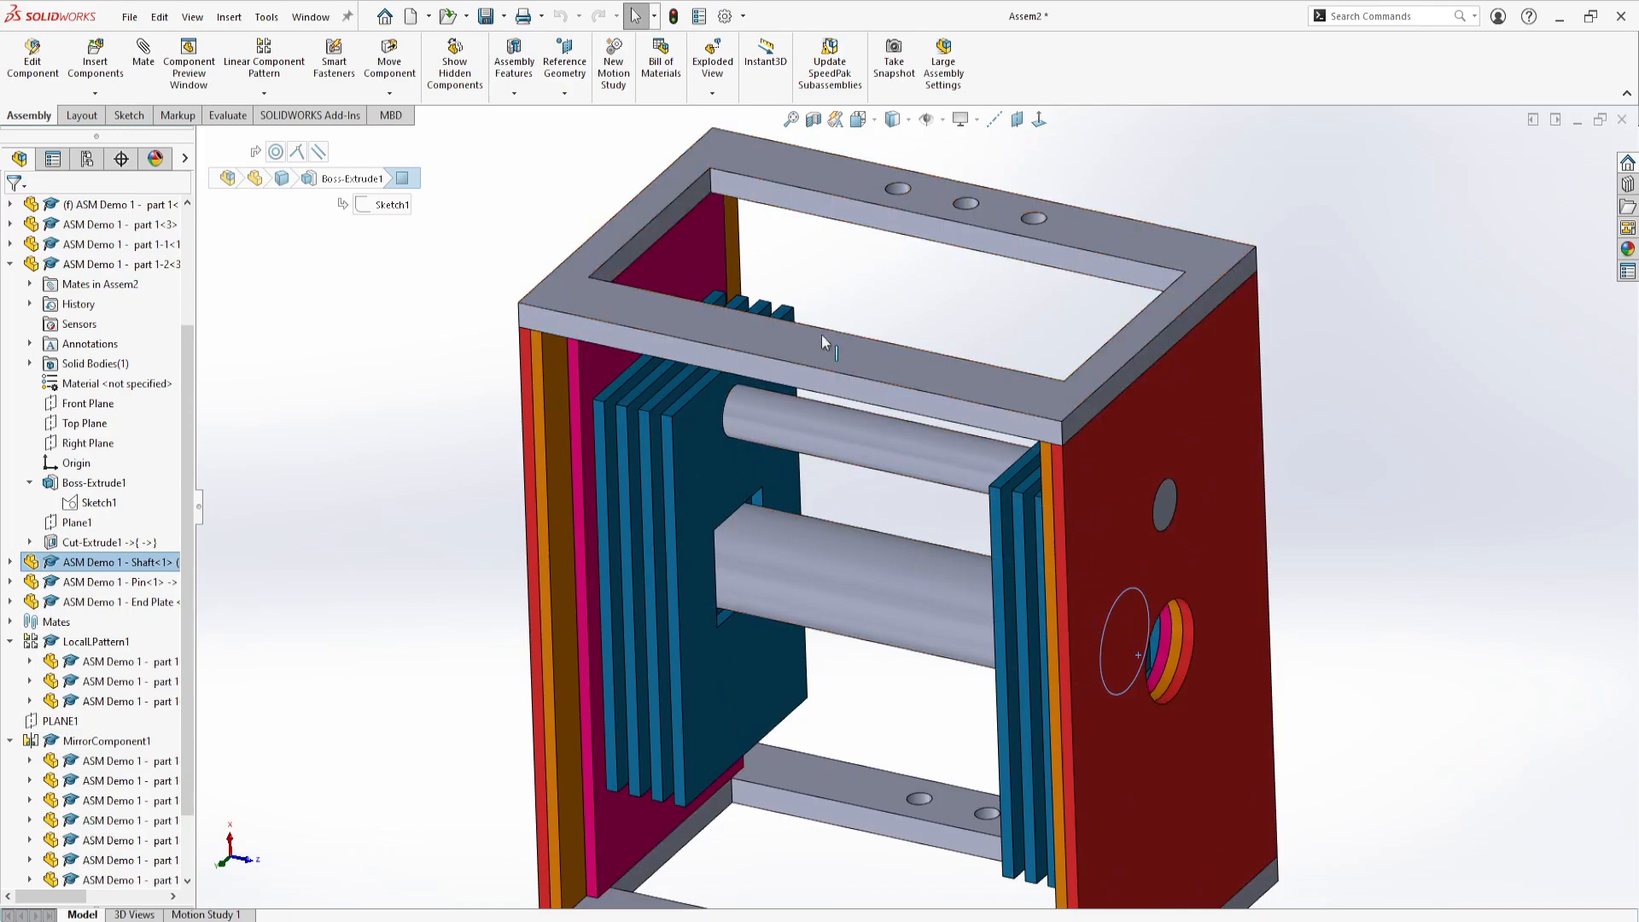
middle_drag(902, 445, 908, 493)
scroll(908, 494, up, 3)
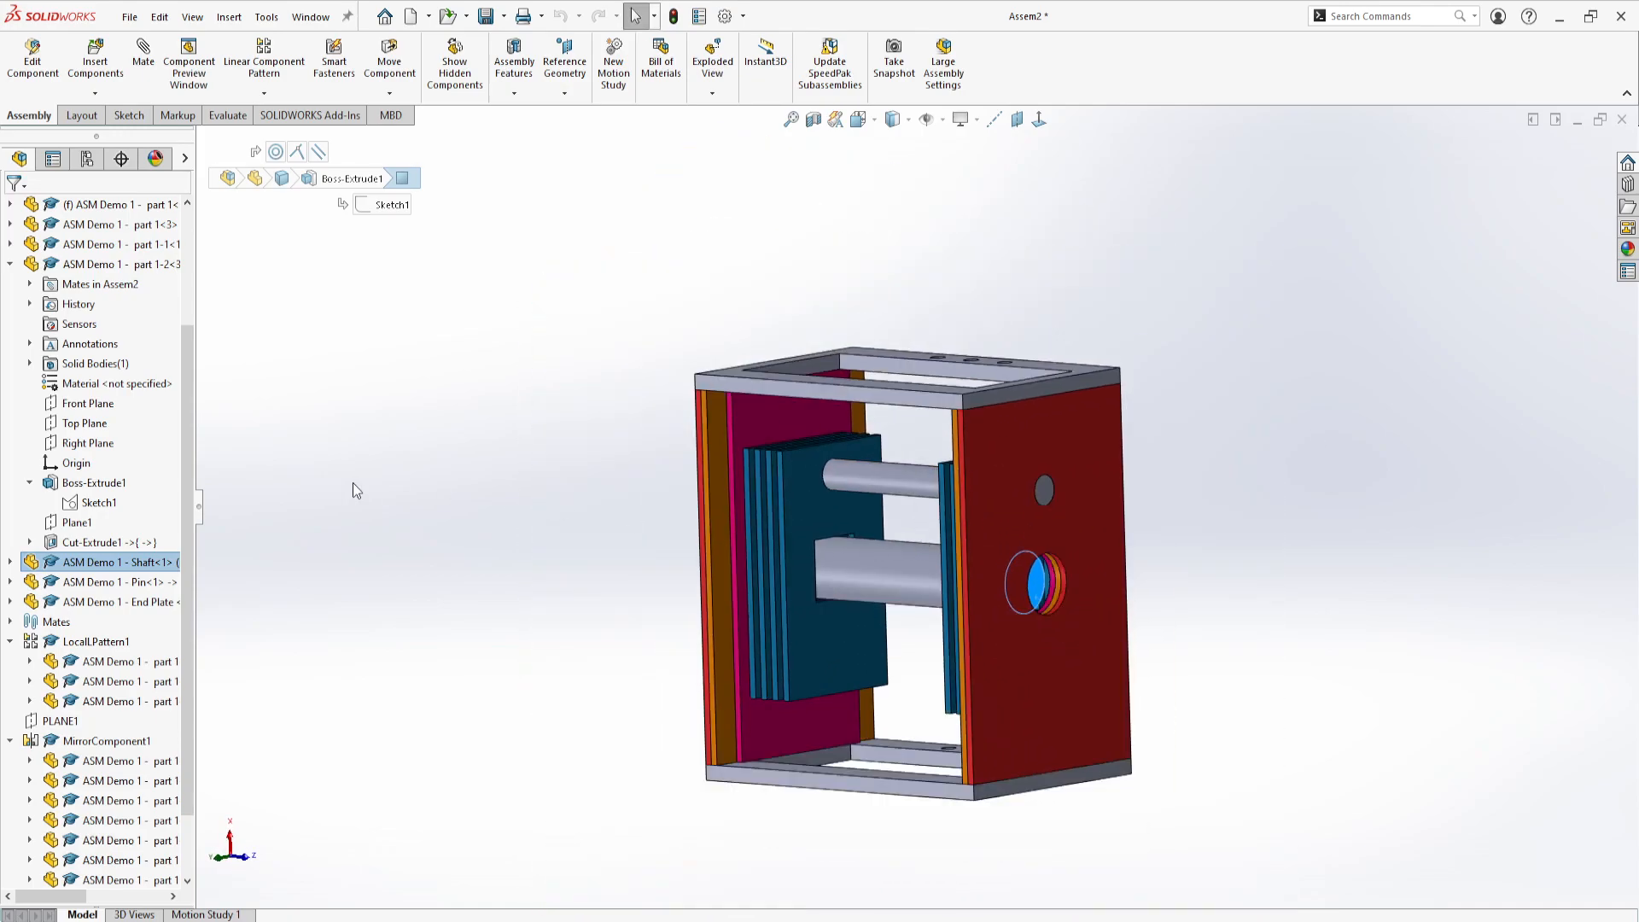
Clear the selection and collapse the part 1-2, LocalLPattern1 and MirrorComponent1 entries in the feature tree.
click(367, 425)
scroll(26, 450, up, 3)
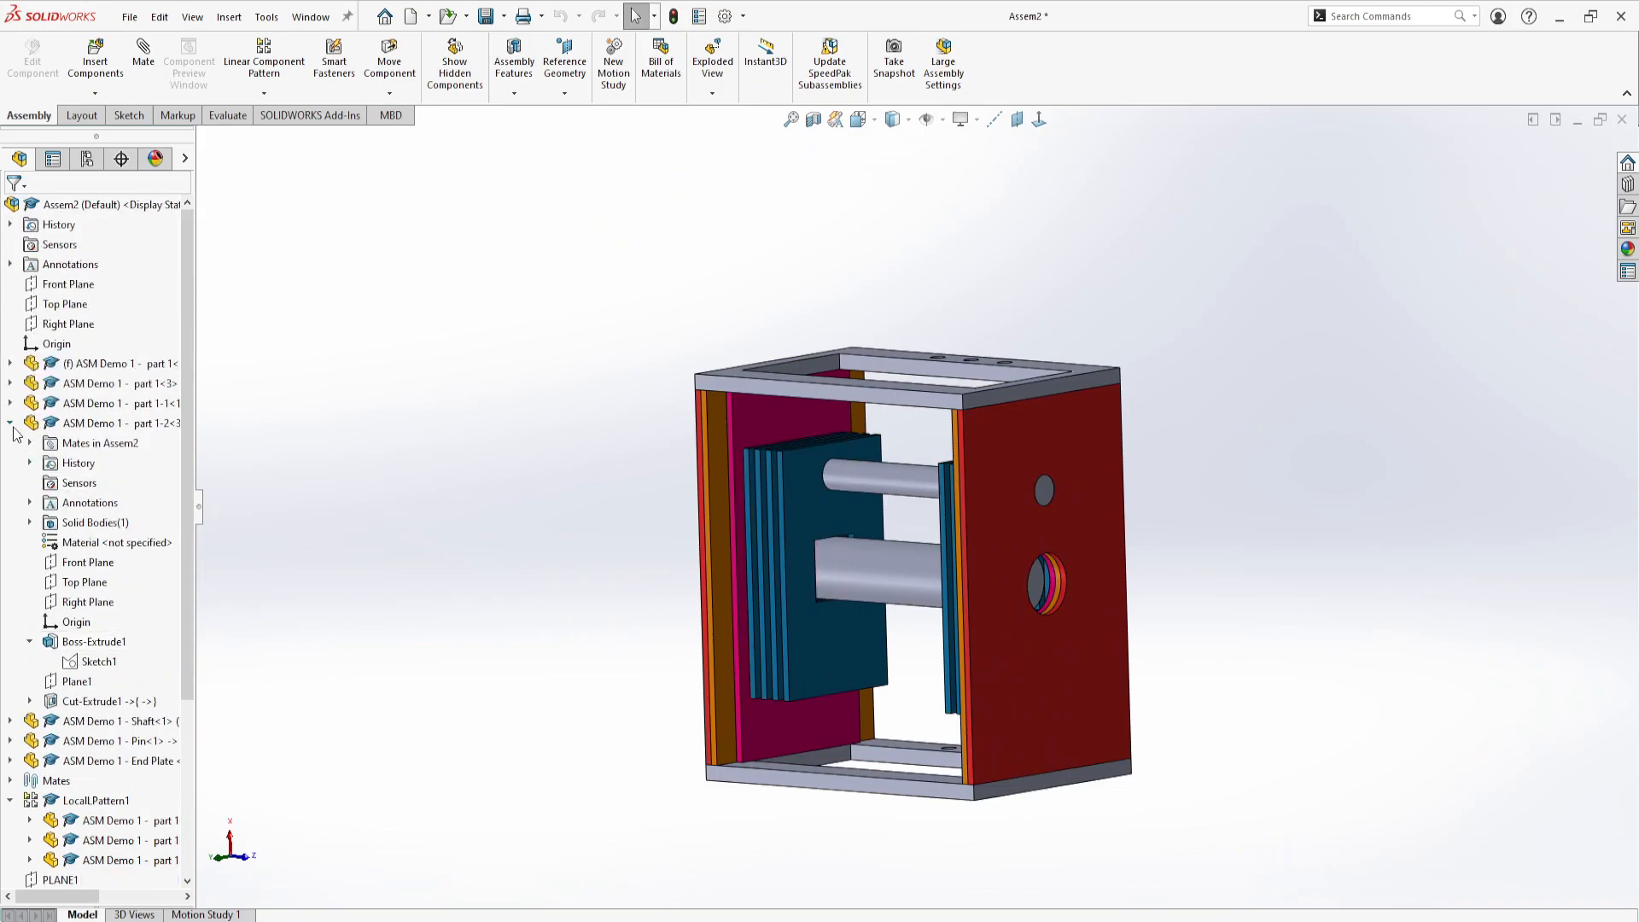
click(10, 424)
click(11, 522)
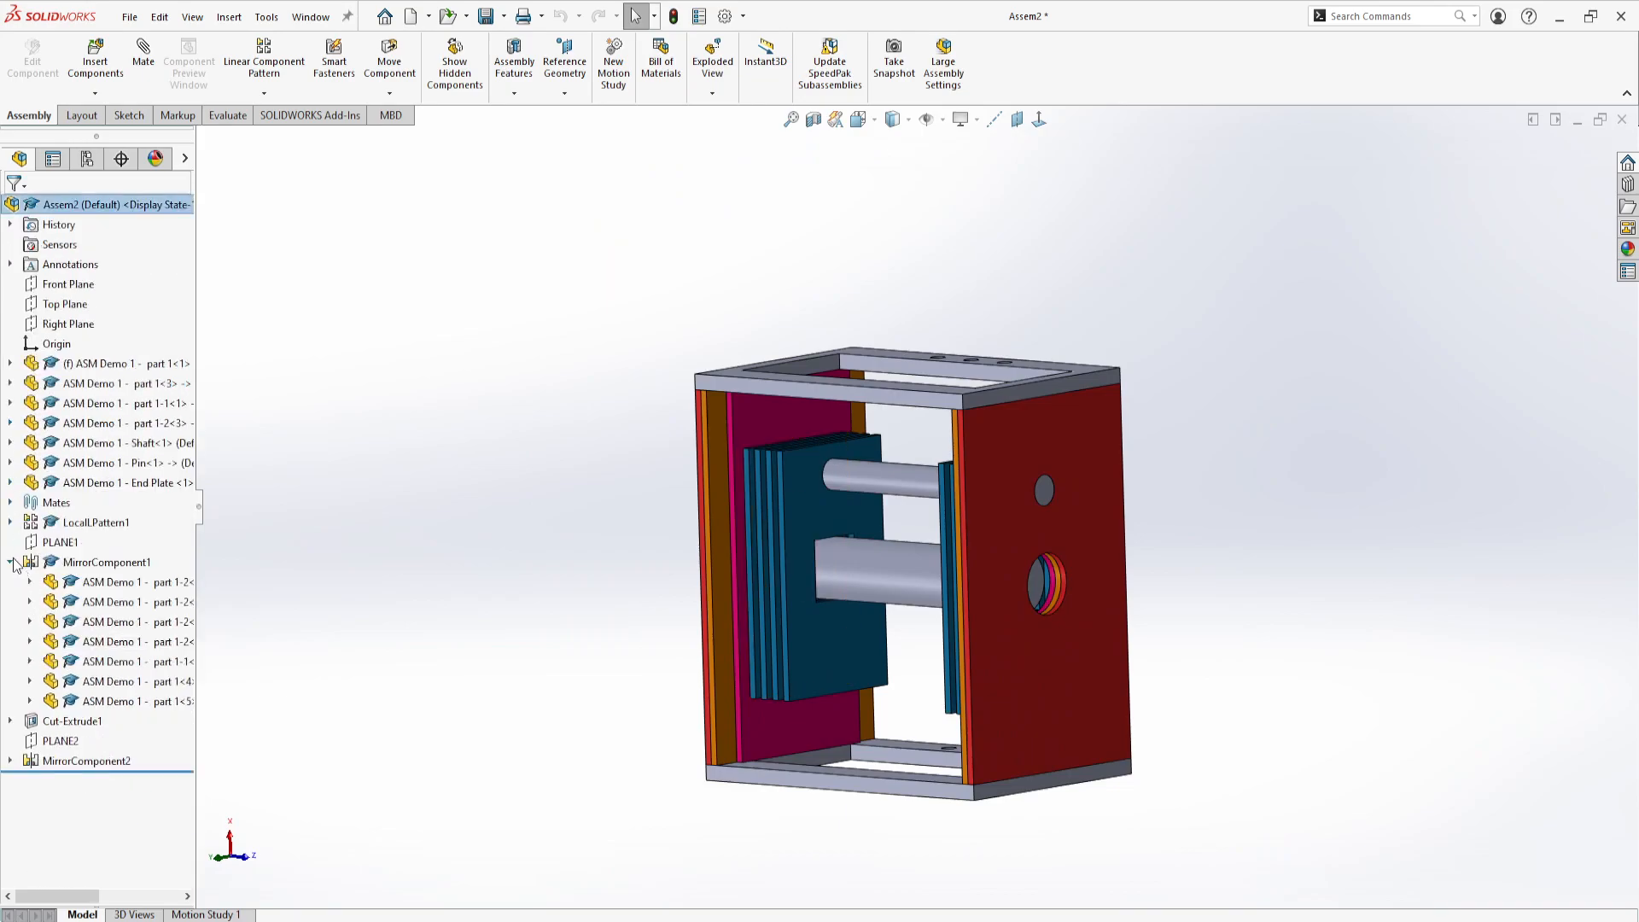
click(10, 561)
scroll(762, 550, up, 3)
middle_drag(632, 423, 663, 438)
middle_drag(958, 538, 907, 599)
scroll(914, 543, down, 5)
scroll(930, 617, up, 3)
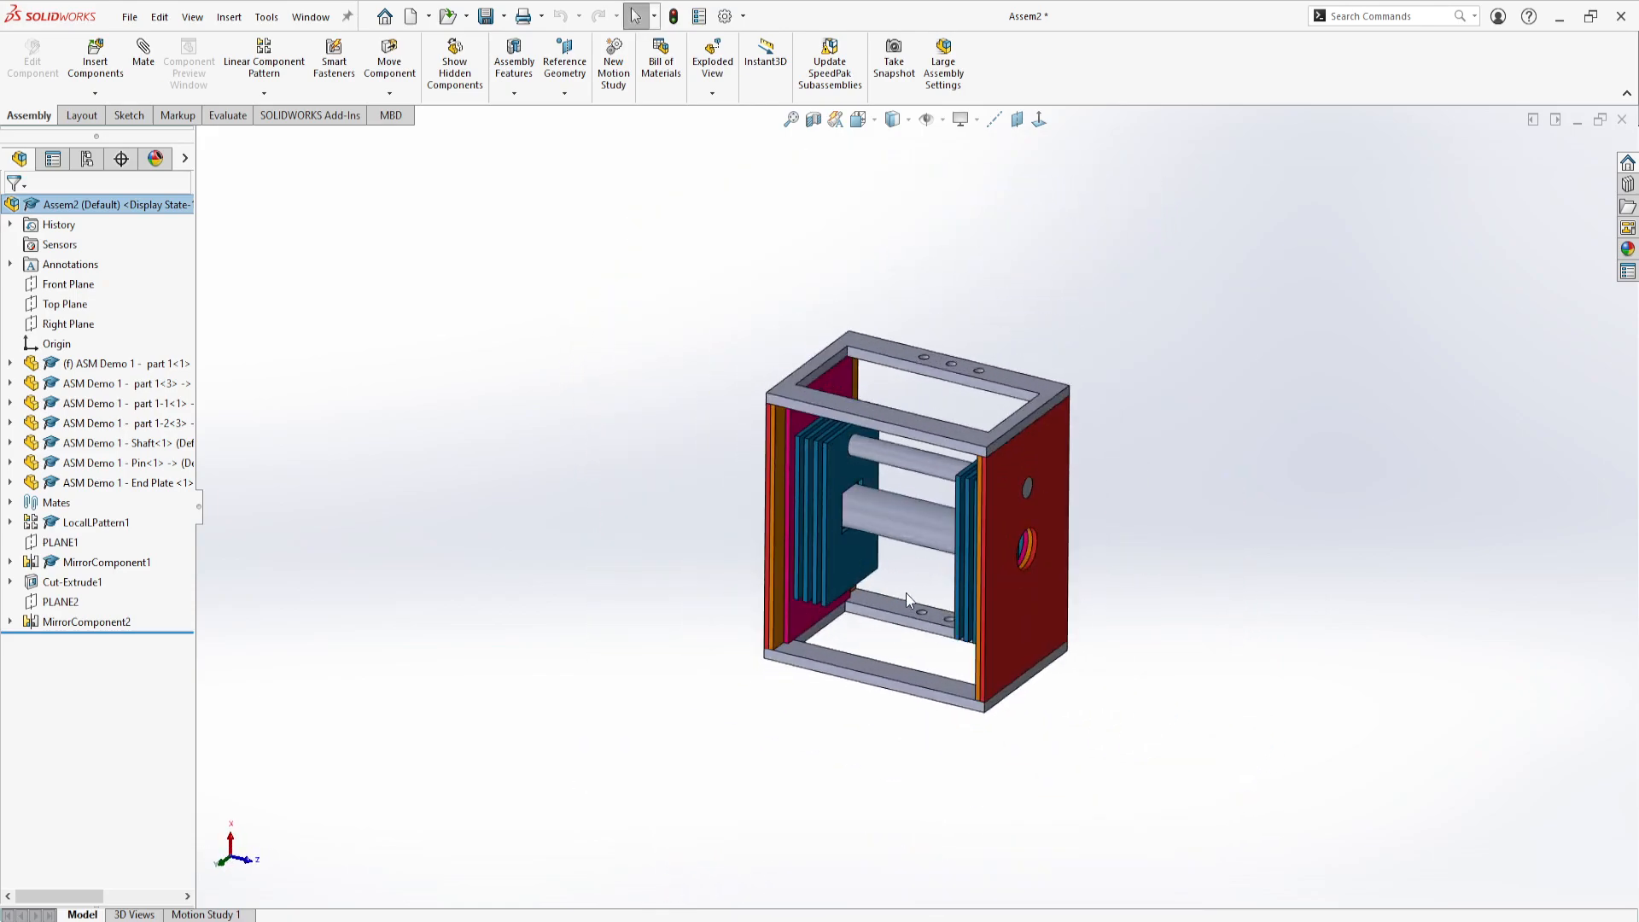